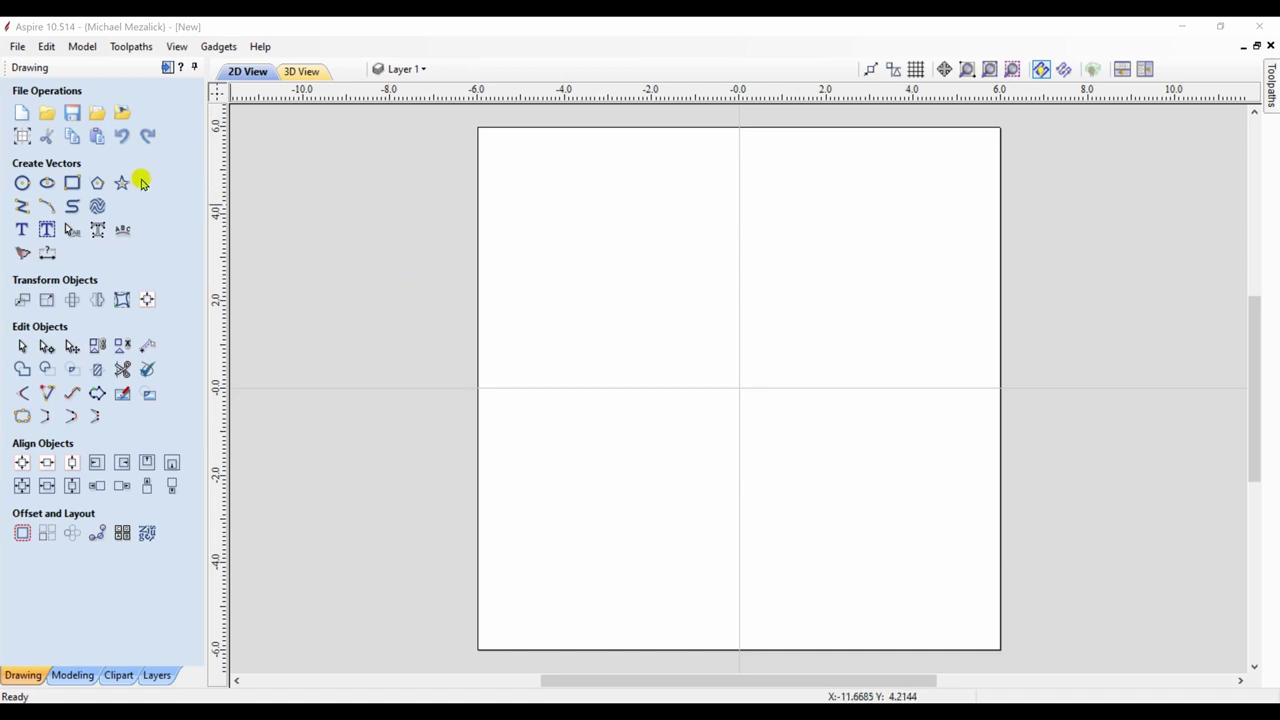
# Draw a 5.5-inch five-point star centred on the sheet origin.
pyautogui.click(121, 182)
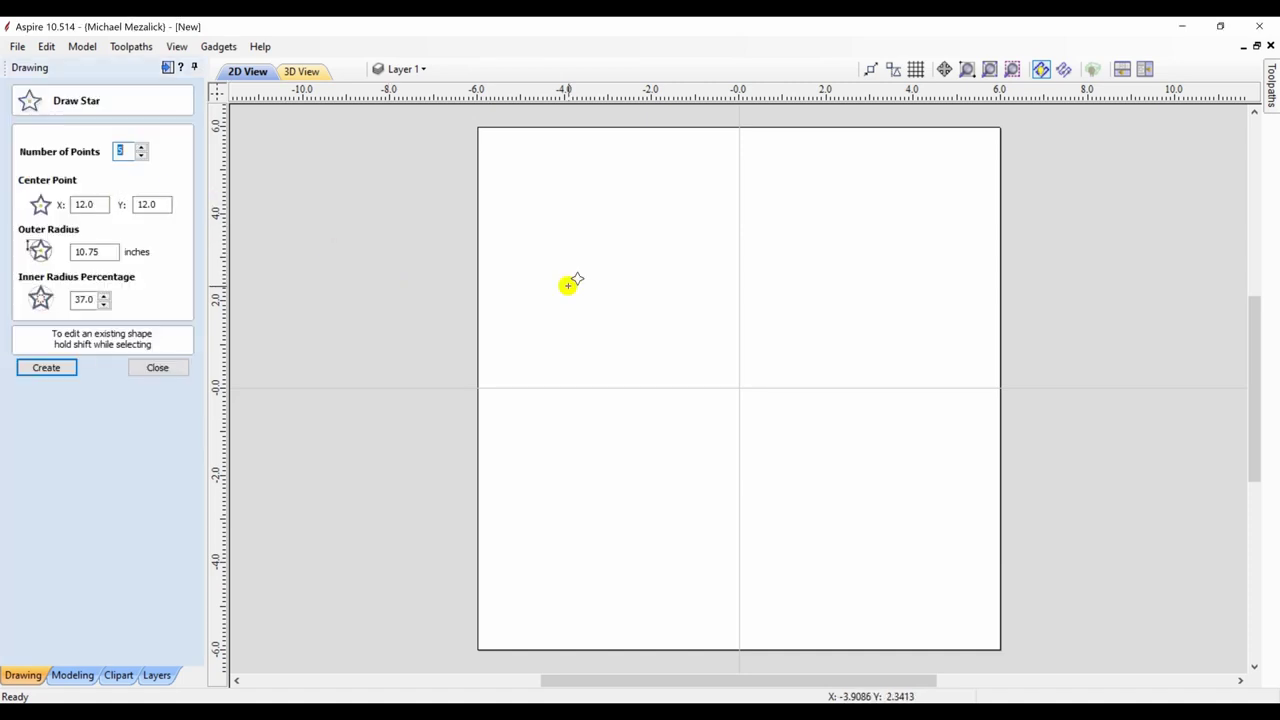
pyautogui.moveTo(737, 387); pyautogui.dragTo(911, 551)
pyautogui.click(160, 368)
# Start a Create Shape component from the star with No Limit final height.
pyautogui.click(72, 674)
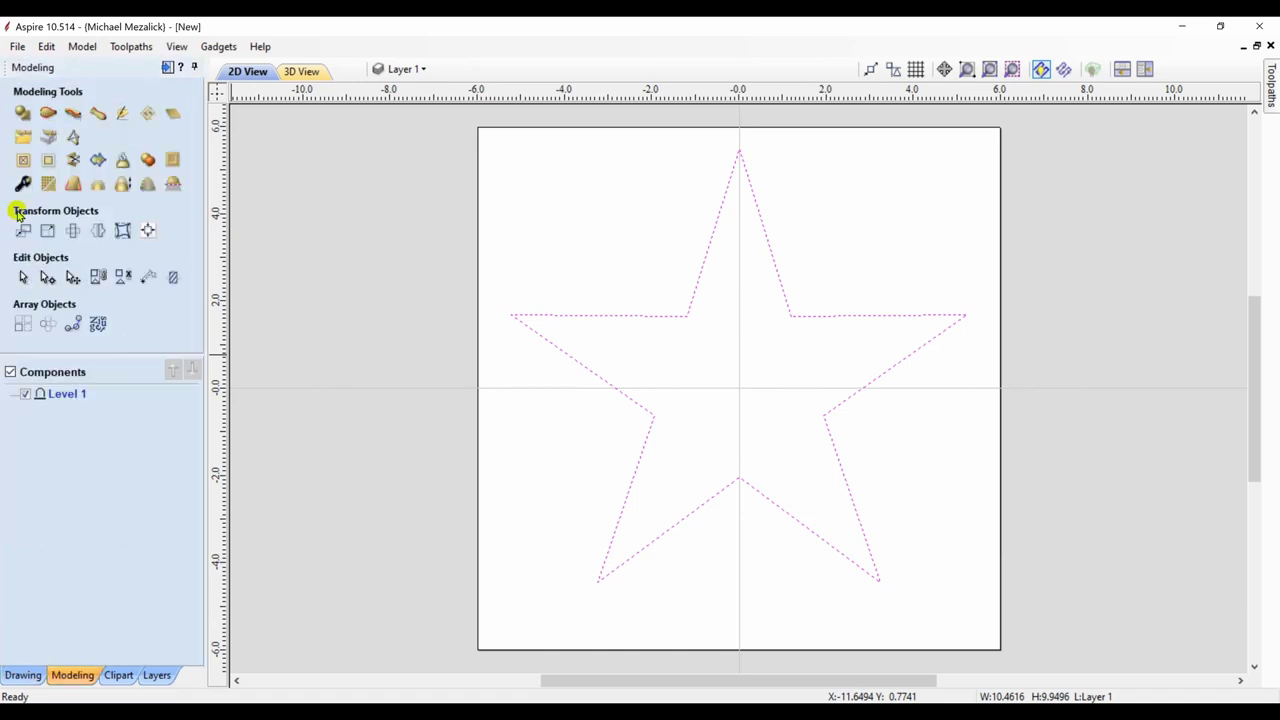
pyautogui.click(21, 117)
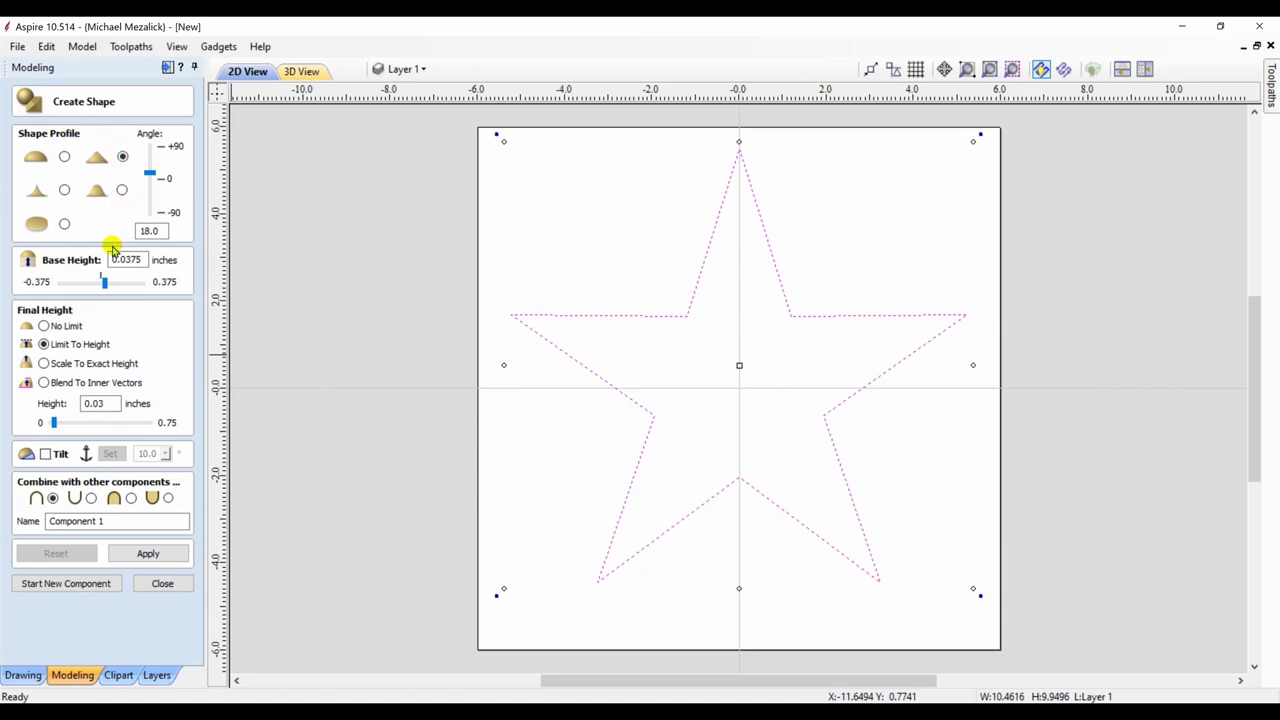
pyautogui.click(44, 326)
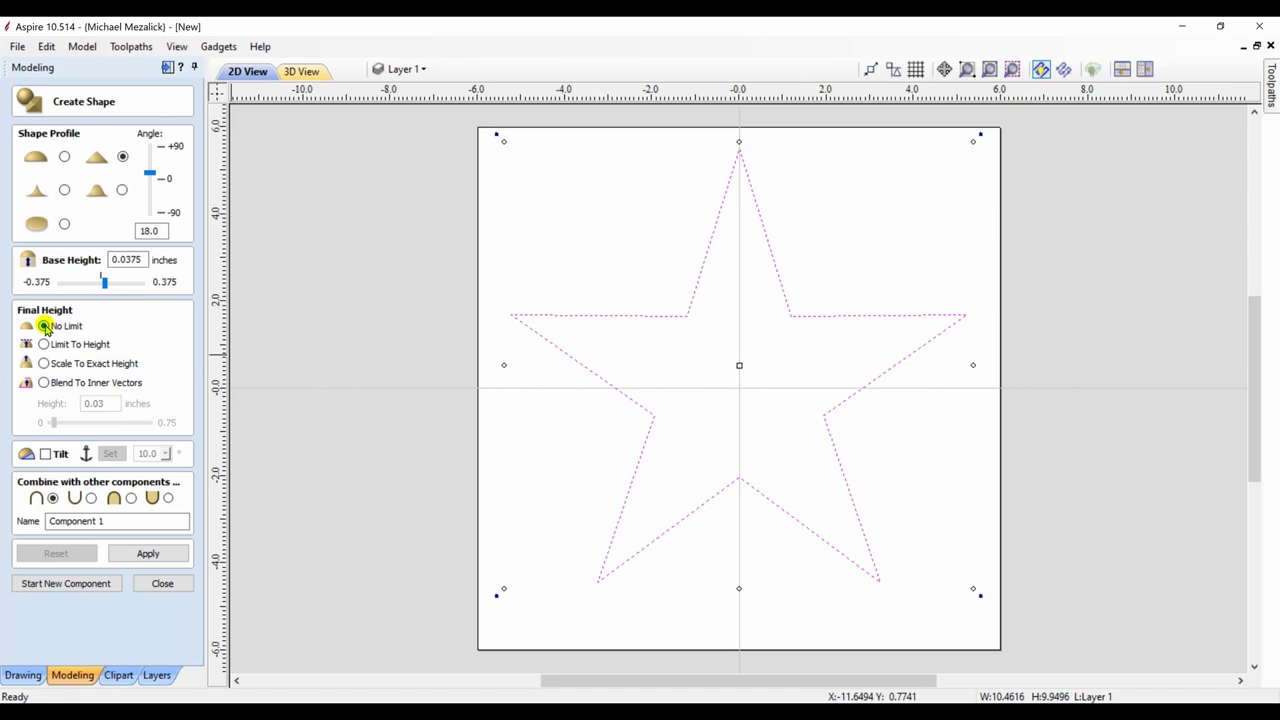
# Apply the star shape, trying steeper slopes, and settle on an 18.0° pointed pyramid.
pyautogui.click(148, 553)
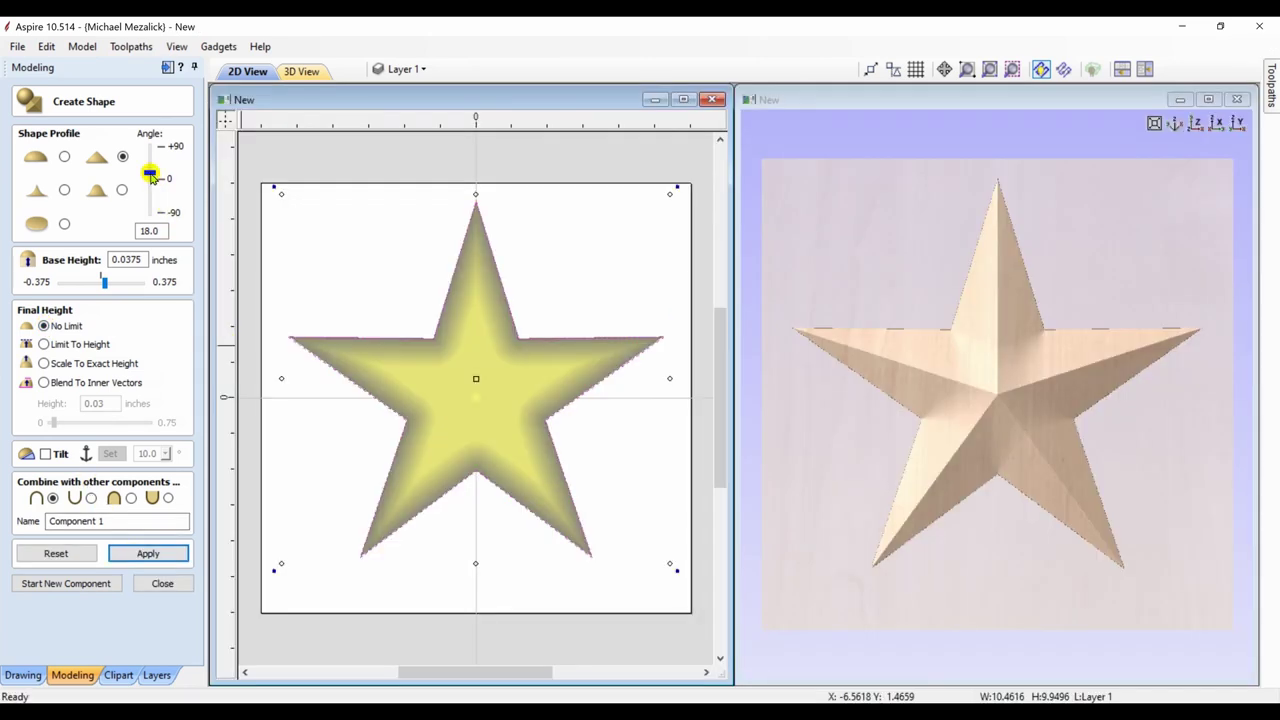
pyautogui.moveTo(150, 176); pyautogui.dragTo(151, 179)
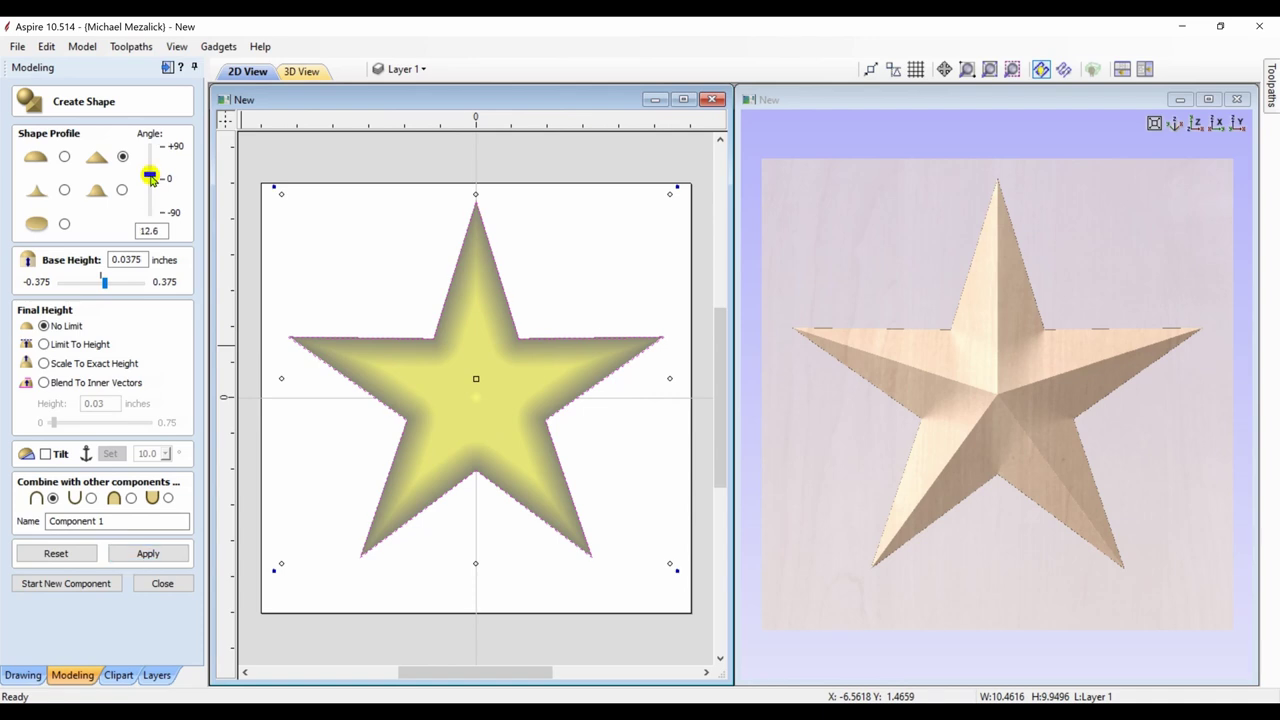
pyautogui.click(950, 530)
pyautogui.moveTo(1000, 514); pyautogui.dragTo(991, 297)
pyautogui.moveTo(997, 380); pyautogui.dragTo(997, 488)
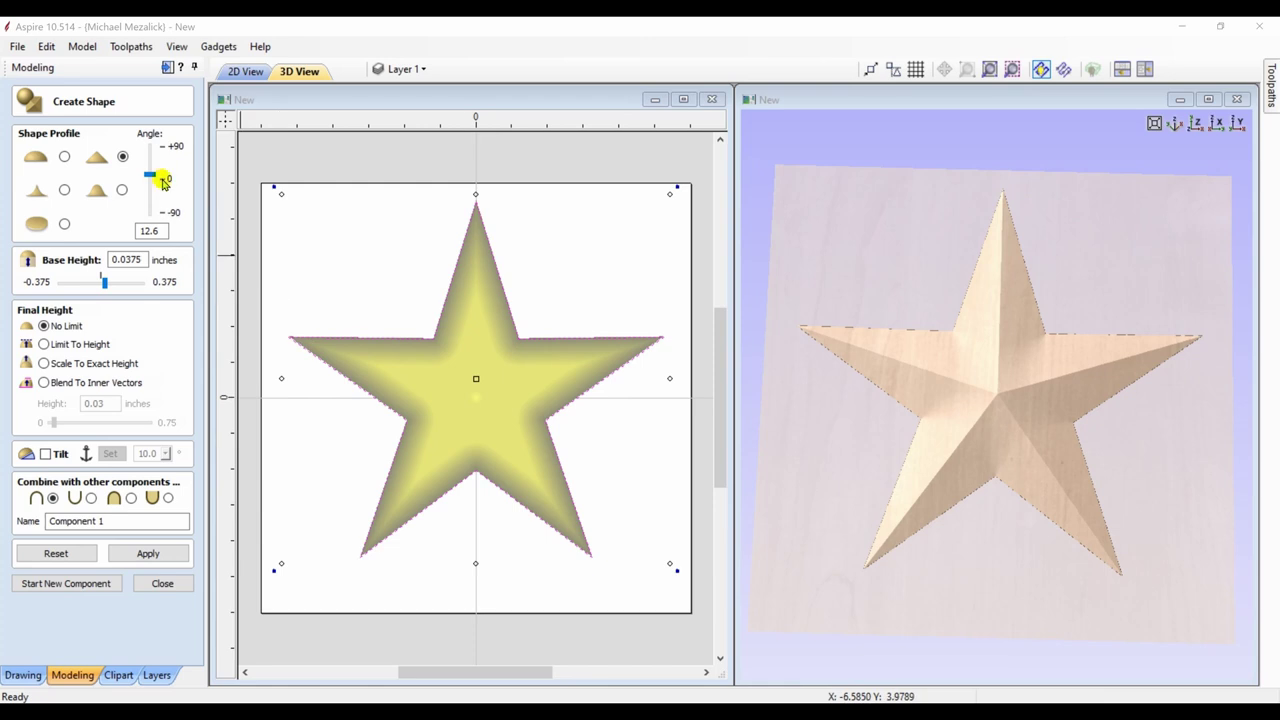
pyautogui.moveTo(150, 175); pyautogui.dragTo(152, 172)
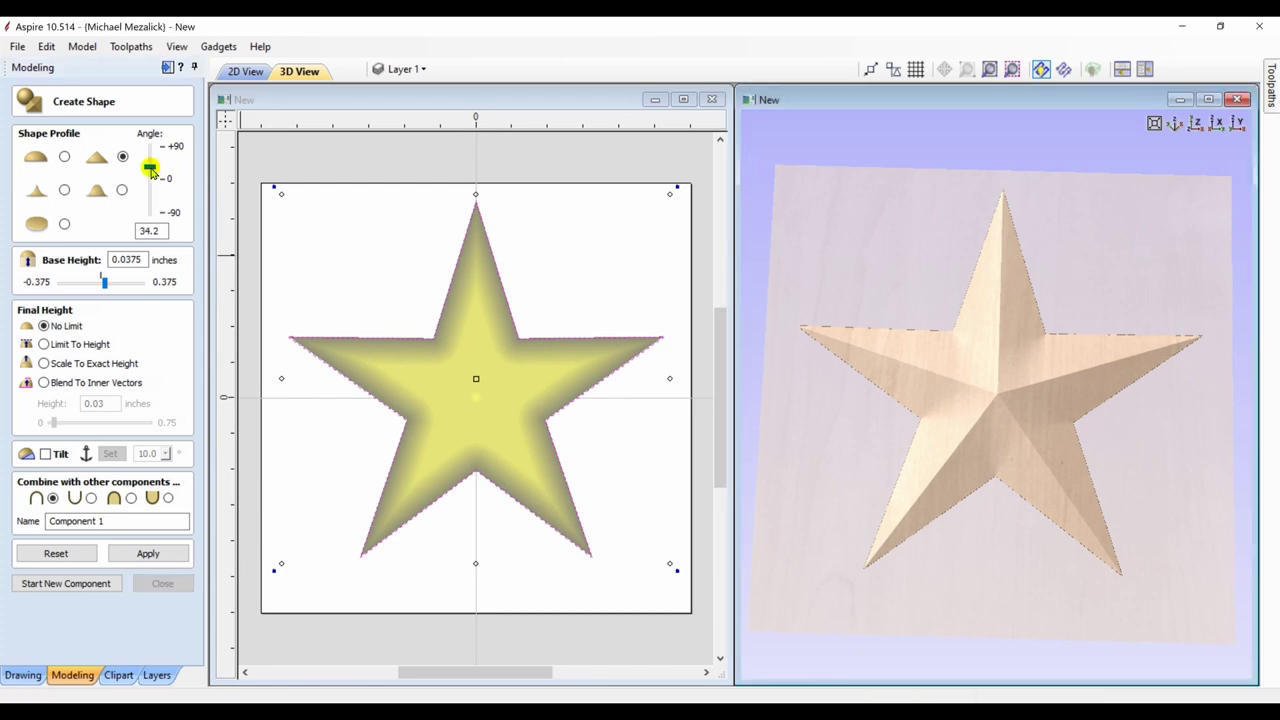
pyautogui.moveTo(943, 551); pyautogui.dragTo(934, 369)
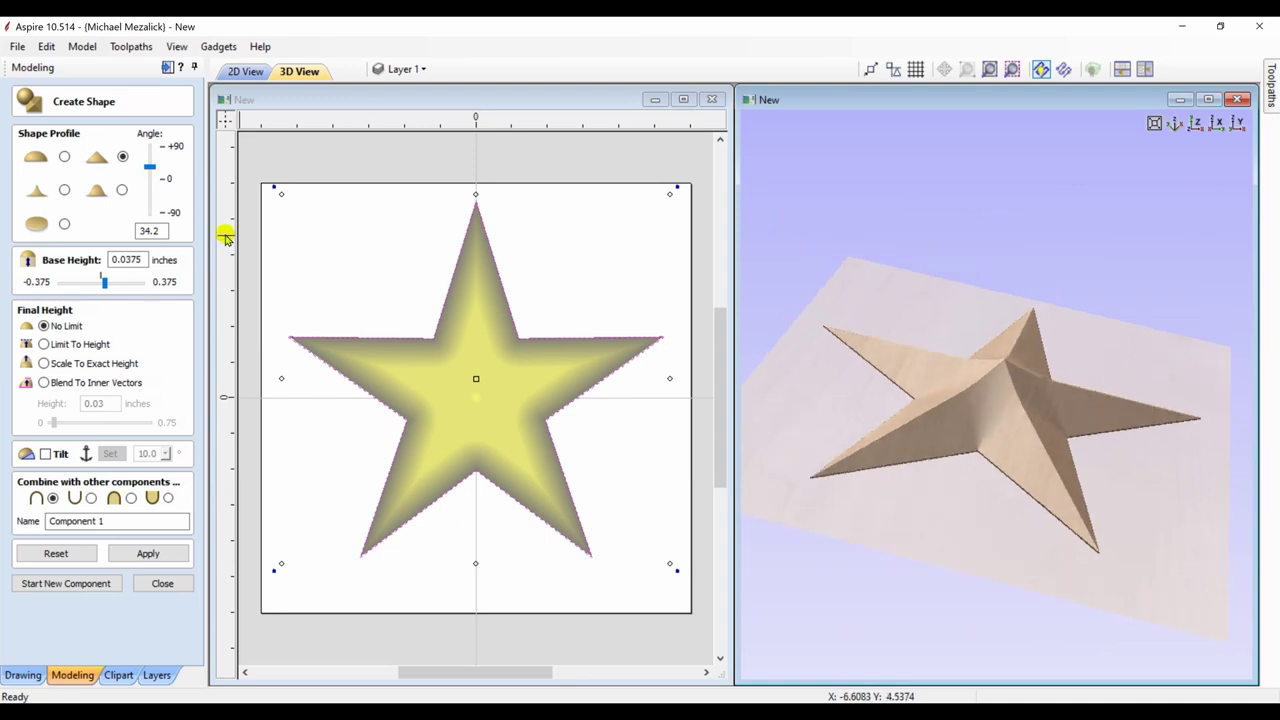
pyautogui.moveTo(151, 167); pyautogui.dragTo(152, 161)
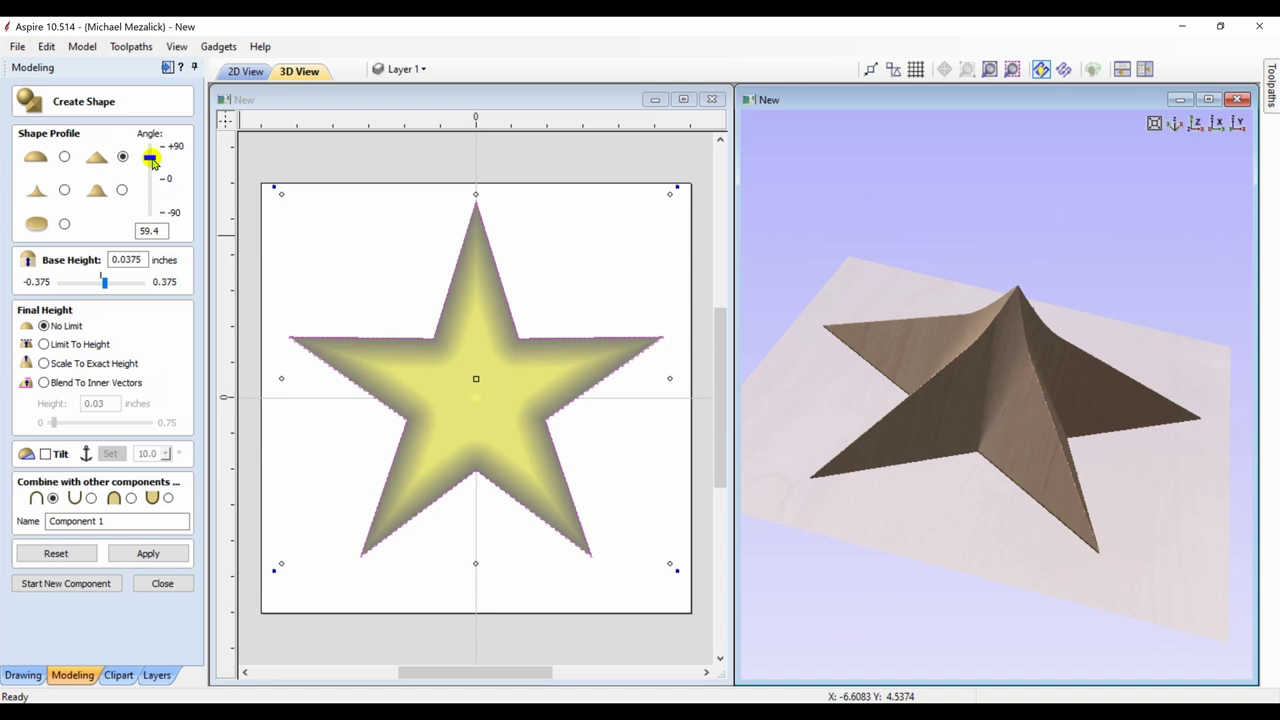
pyautogui.moveTo(152, 167); pyautogui.dragTo(152, 177)
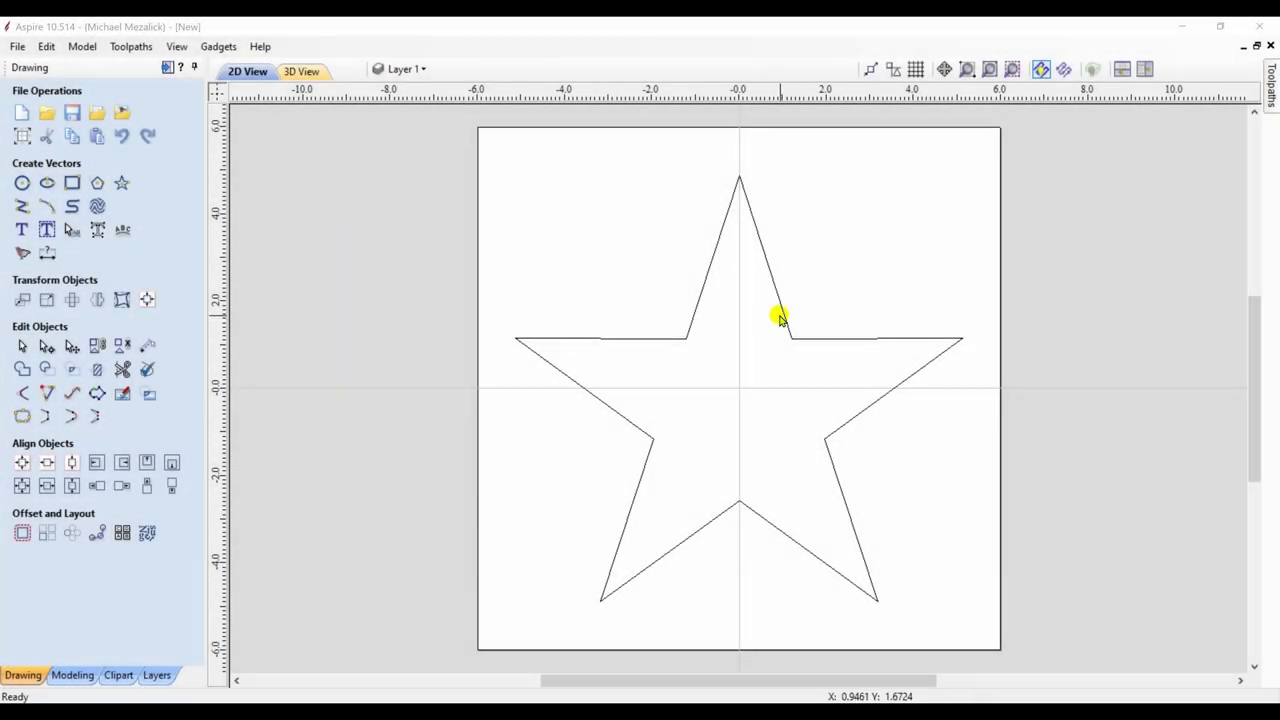
# Node-edit the star and delete spans, leaving one edge of the top point.
pyautogui.click(784, 317)
pyautogui.doubleClick(784, 317)
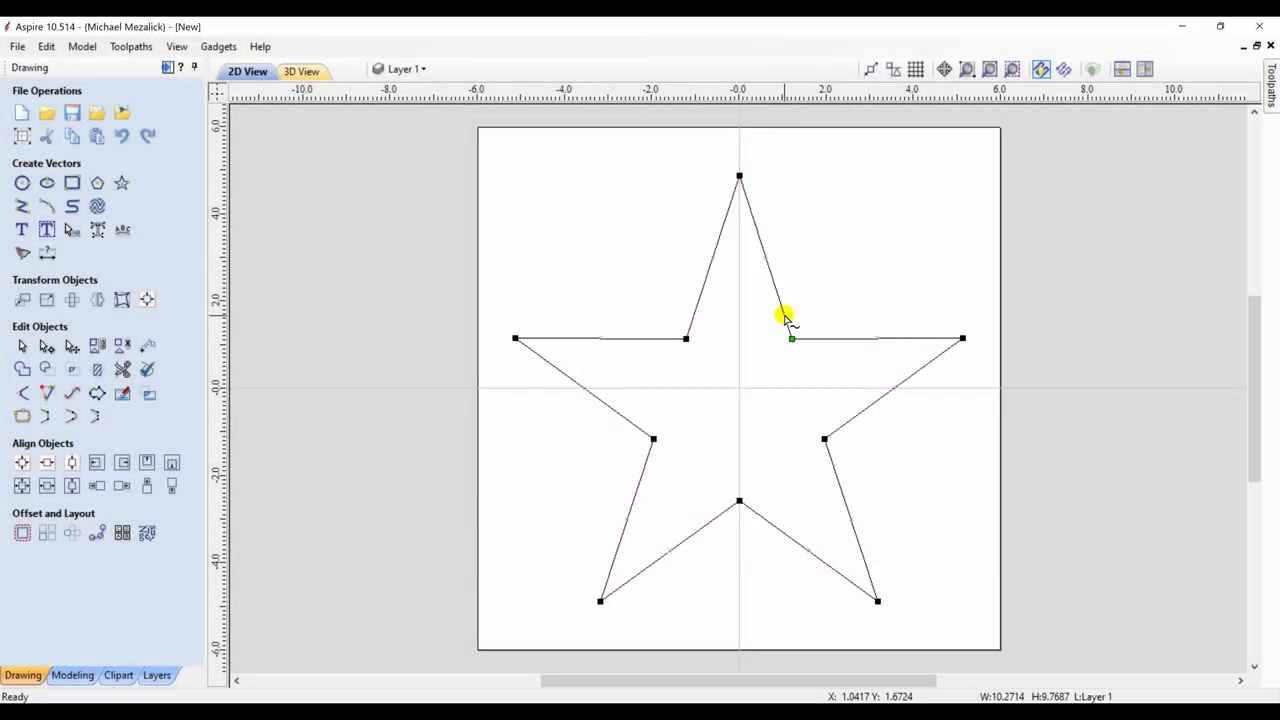
pyautogui.press('d')
pyautogui.press('d')
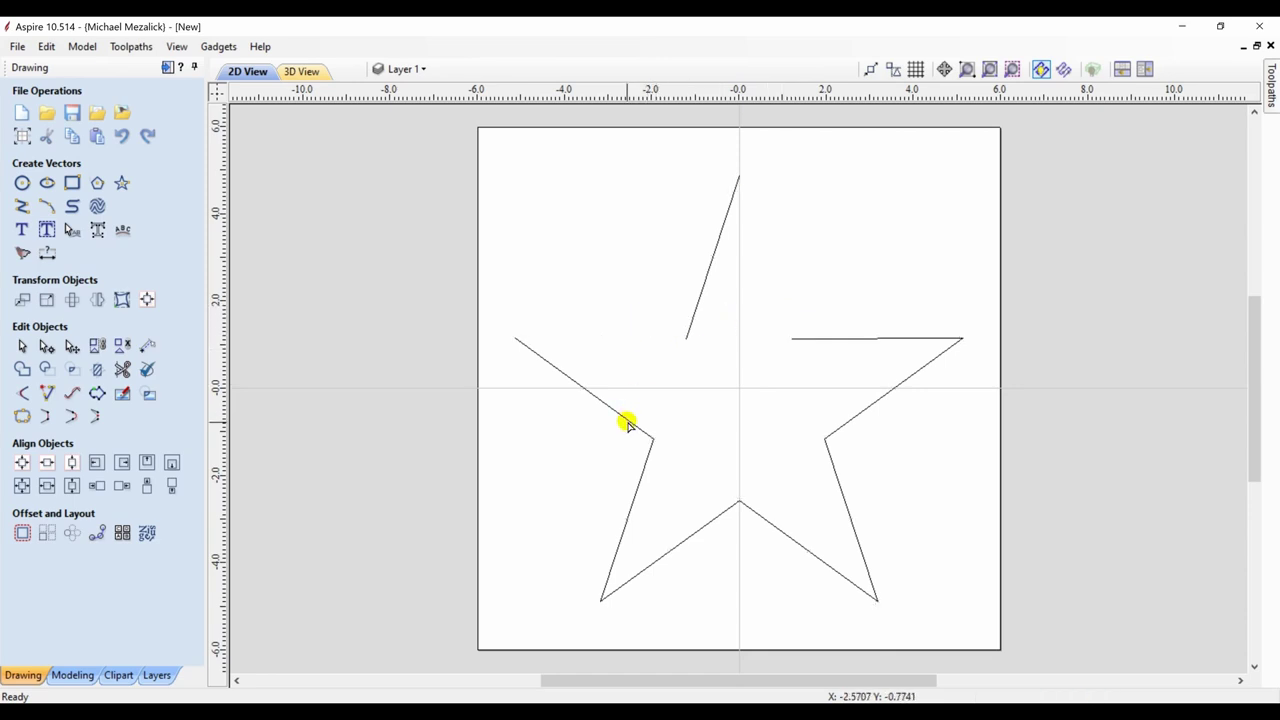
pyautogui.press('Delete')
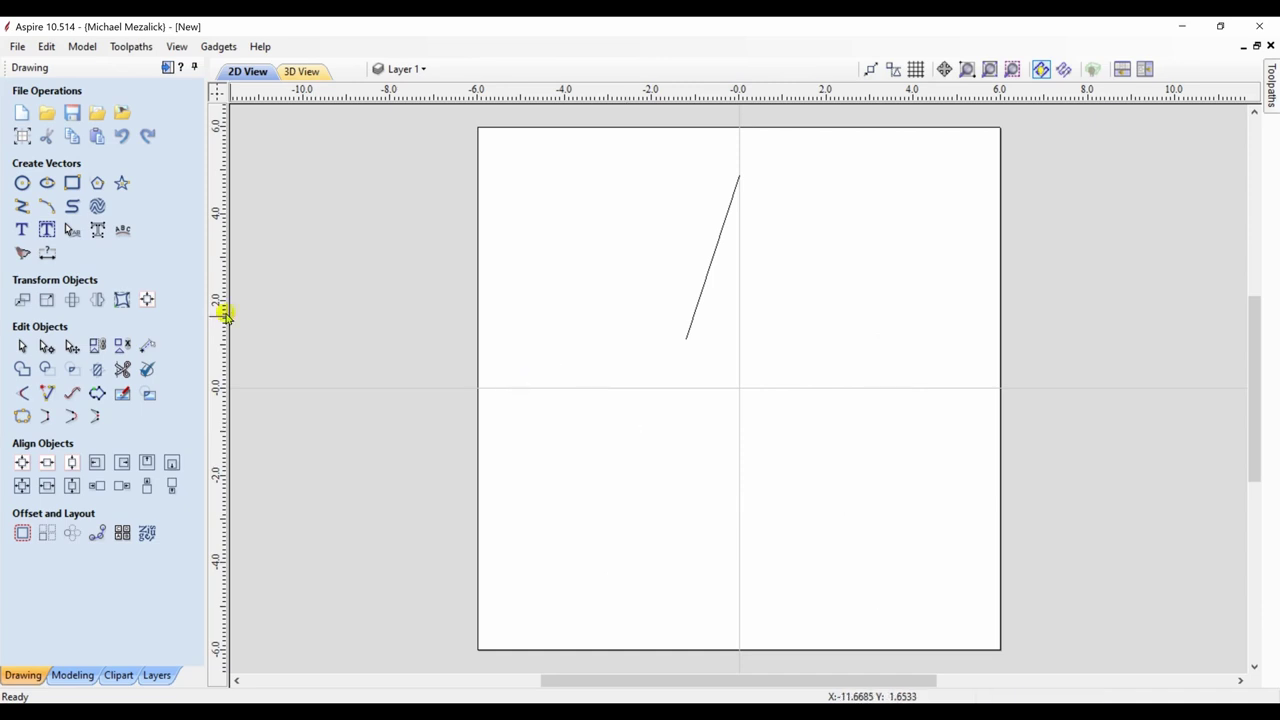
# Draw a vertical centre line from the star's top point down to the origin.
pyautogui.click(22, 206)
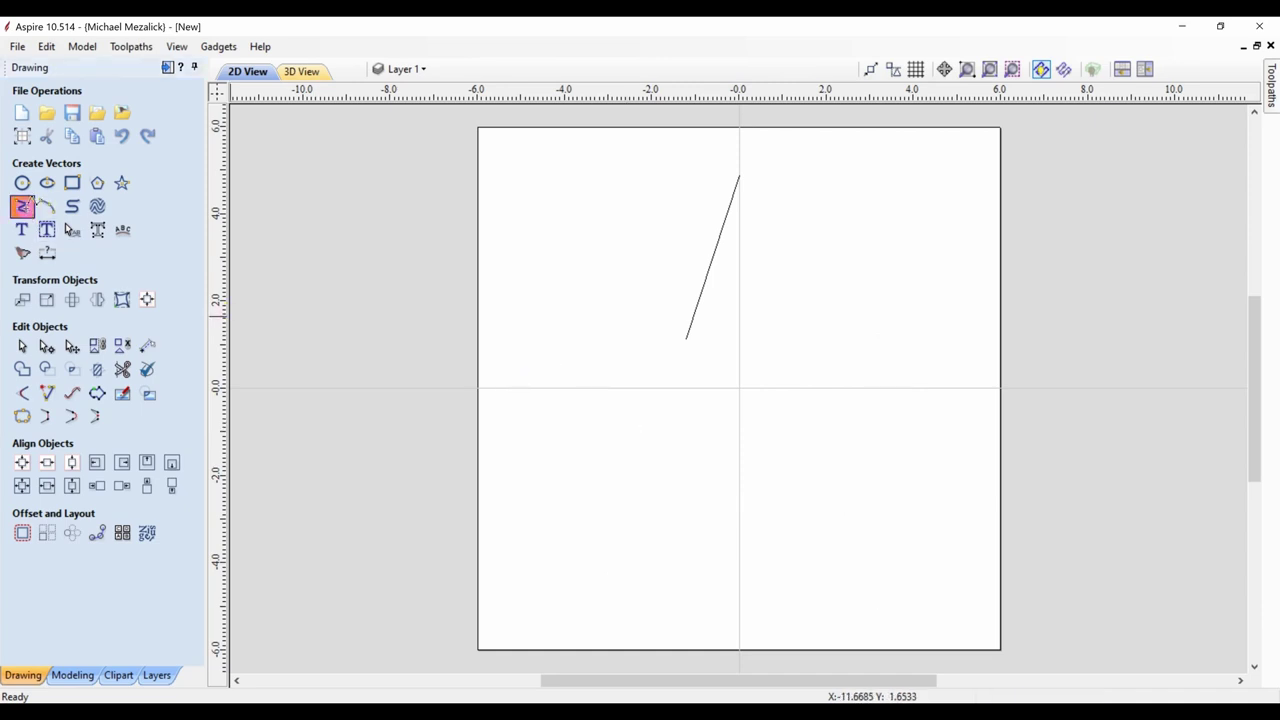
pyautogui.click(738, 177)
pyautogui.click(739, 389)
pyautogui.press('space')
pyautogui.click(162, 490)
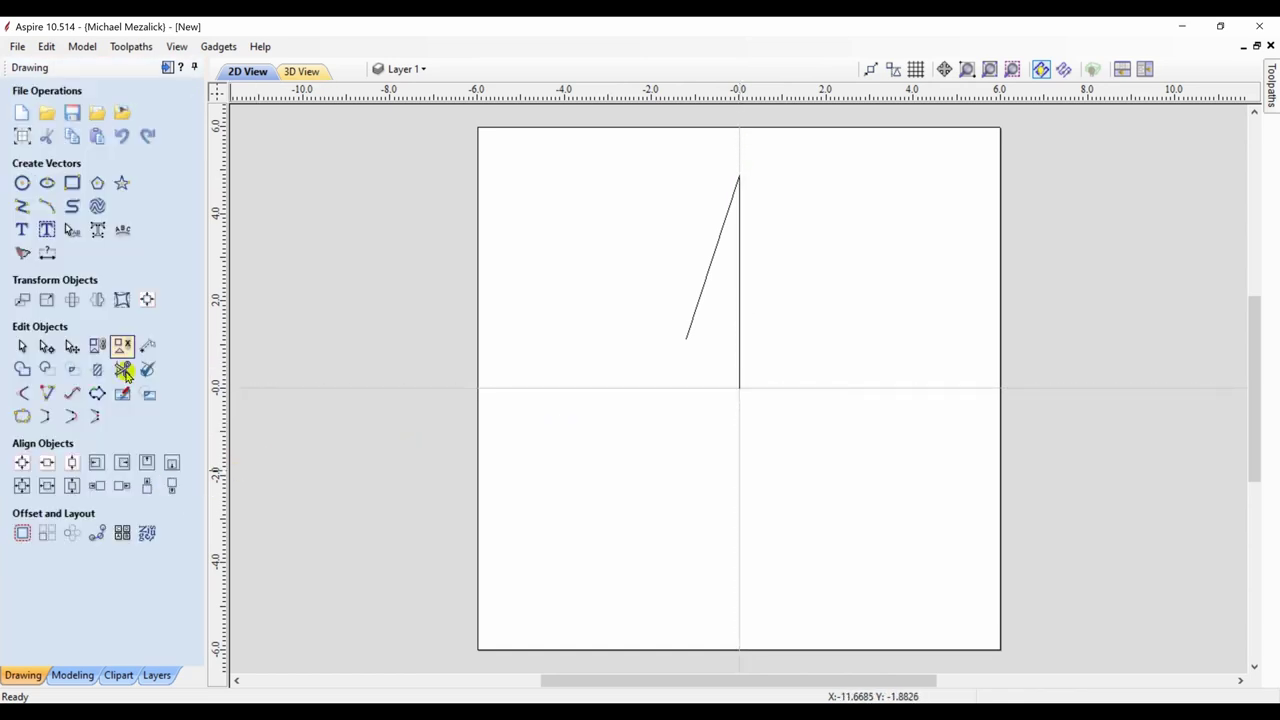
# Draw a small cross-section polyline and move its lower node to make the edge vertical.
pyautogui.click(24, 209)
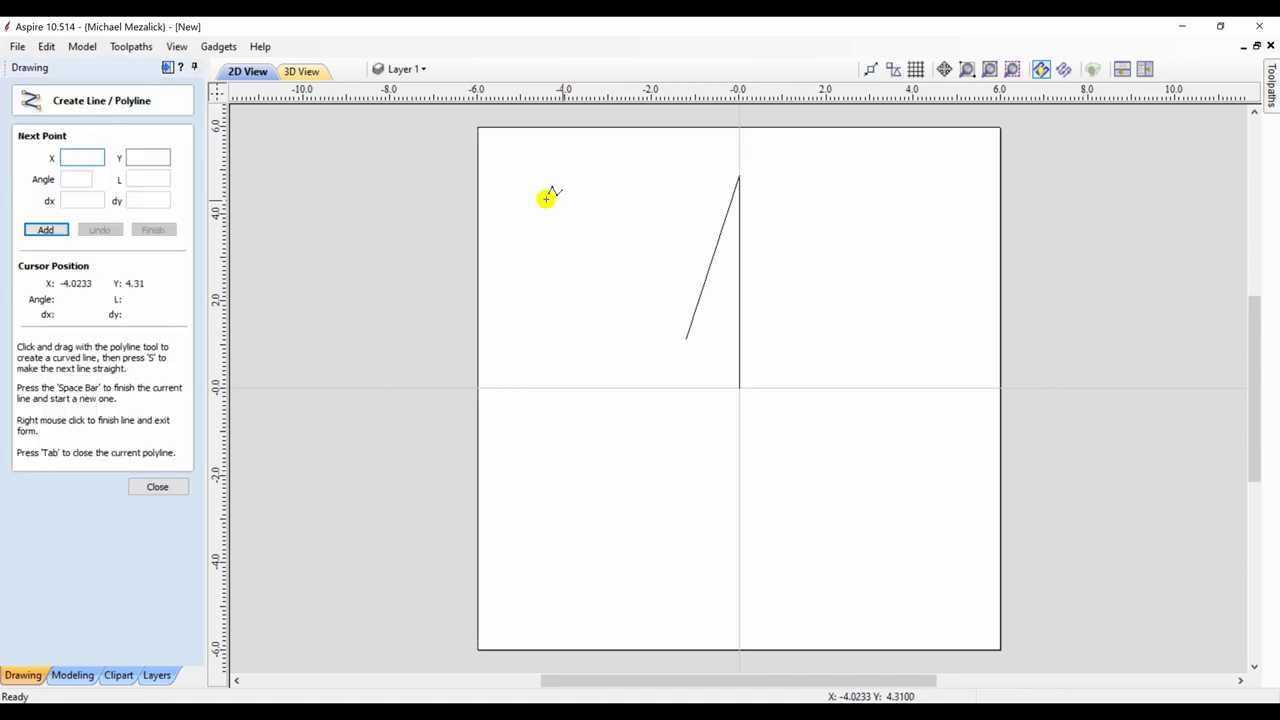
pyautogui.click(601, 239)
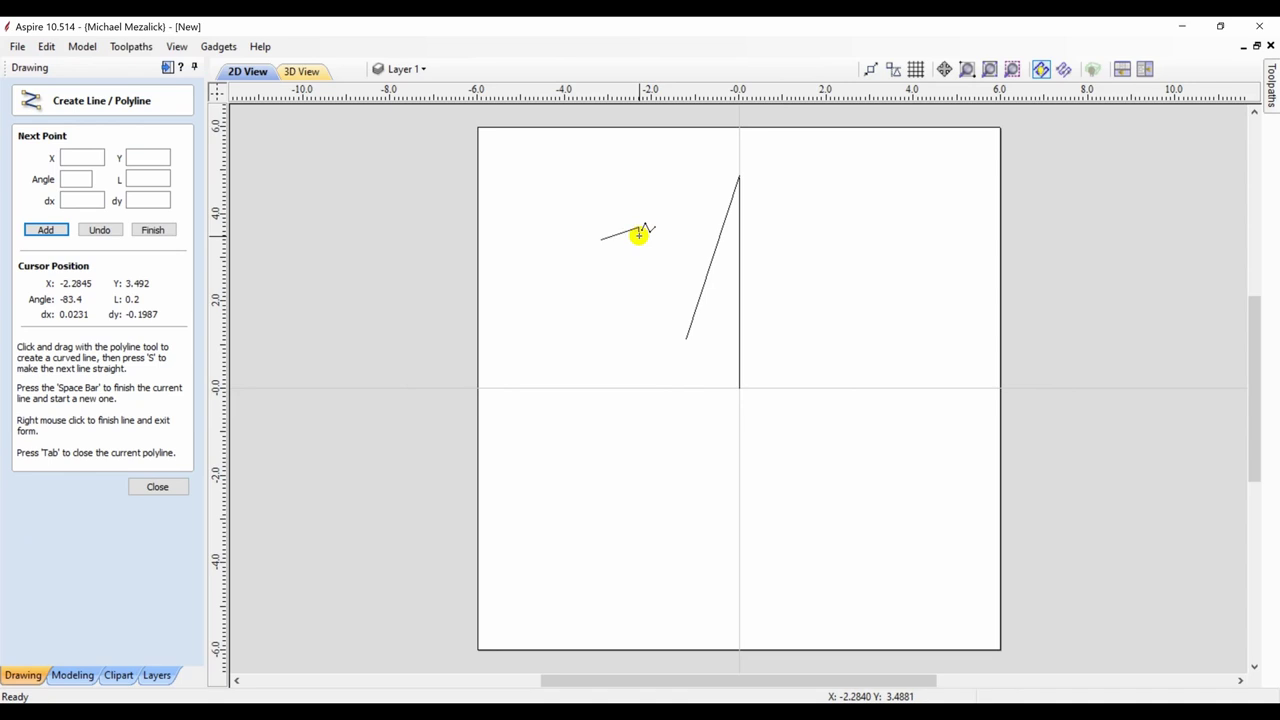
pyautogui.click(639, 231)
pyautogui.press('space')
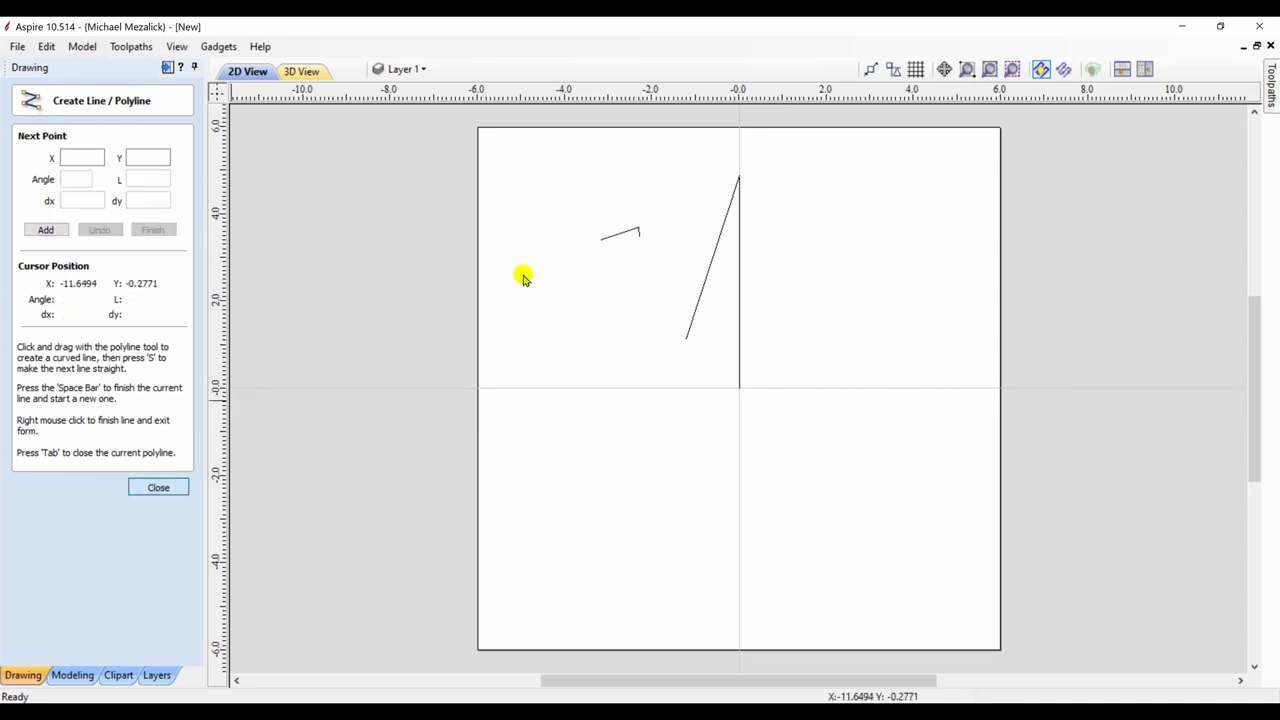
pyautogui.rightClick(522, 279)
pyautogui.click(618, 235)
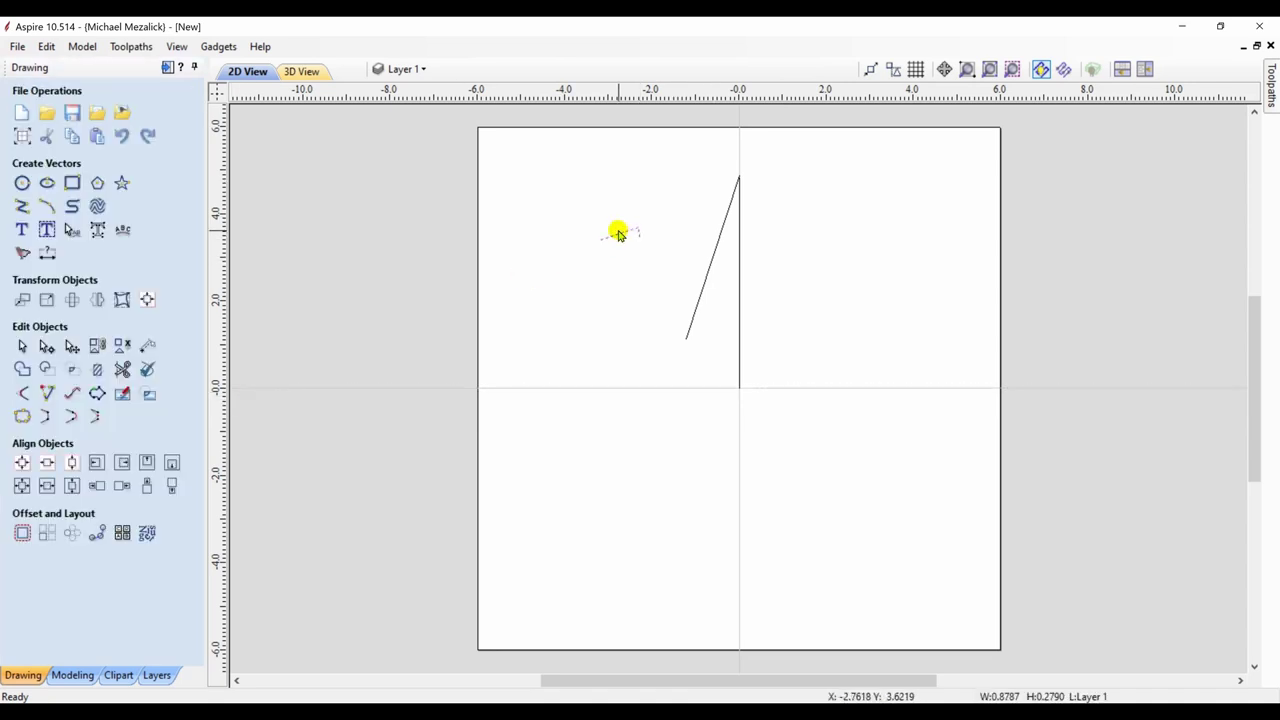
pyautogui.click(1015, 72)
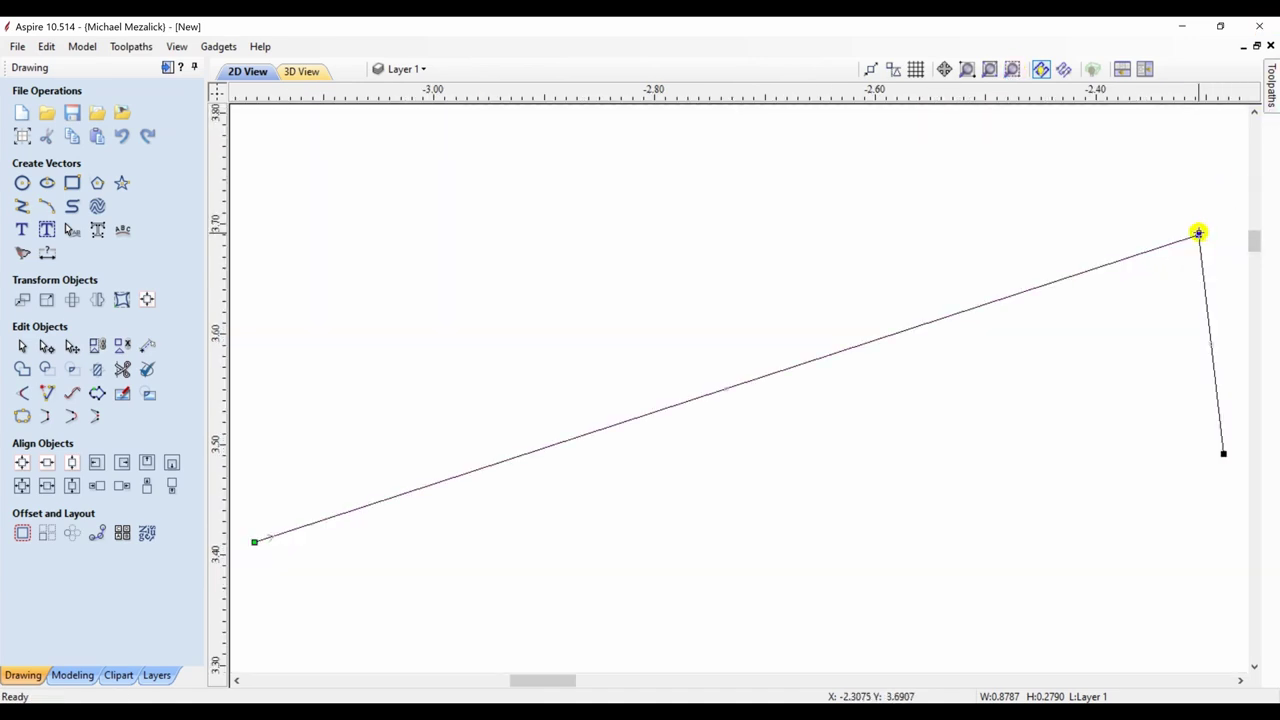
pyautogui.click(1198, 233)
pyautogui.moveTo(1224, 453); pyautogui.dragTo(1226, 456)
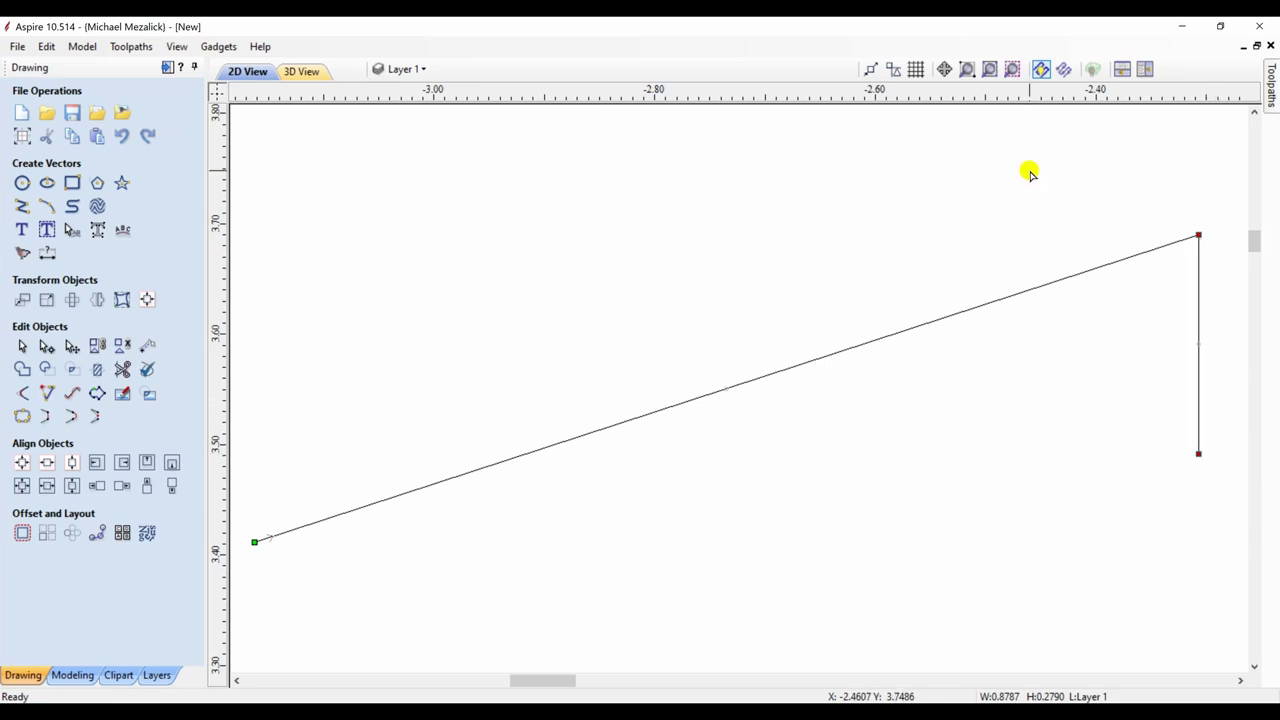
pyautogui.click(989, 70)
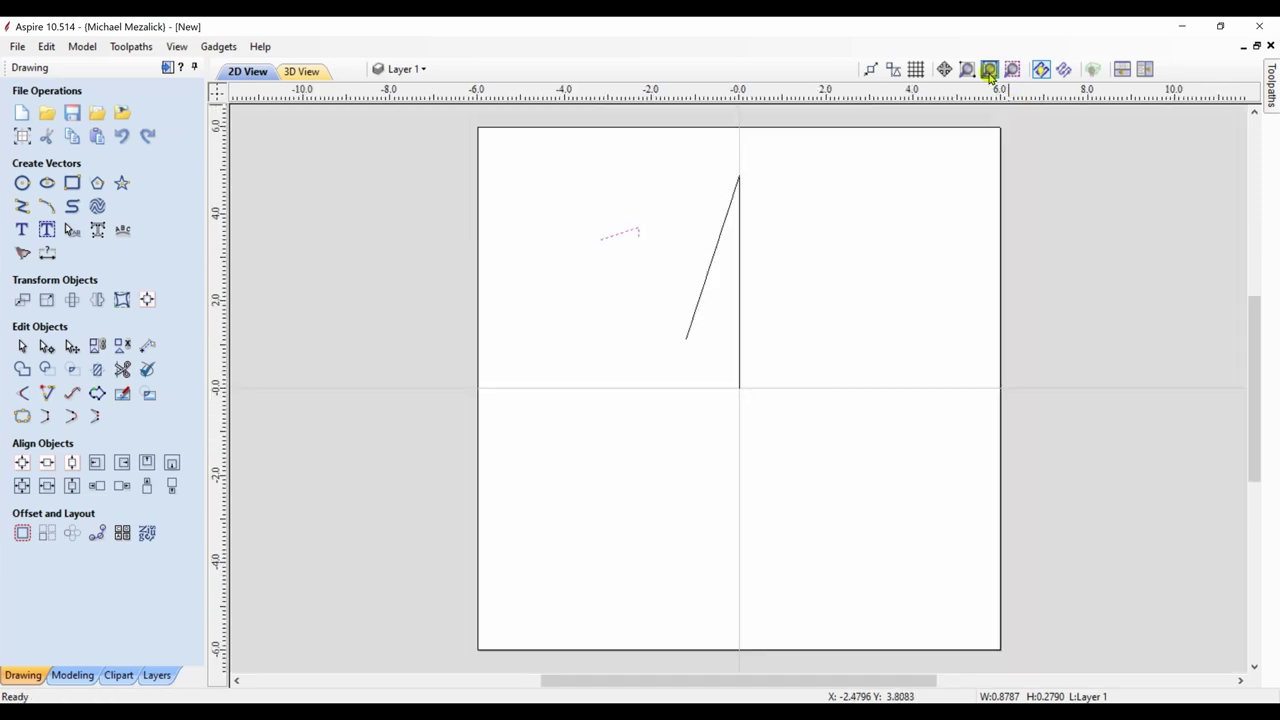
pyautogui.click(706, 284)
# Sweep the small profile along the star edge and centre line as a merged two-rail sweep.
pyautogui.keyDown('shift'); pyautogui.click(740, 303); pyautogui.keyUp('shift')
pyautogui.click(72, 675)
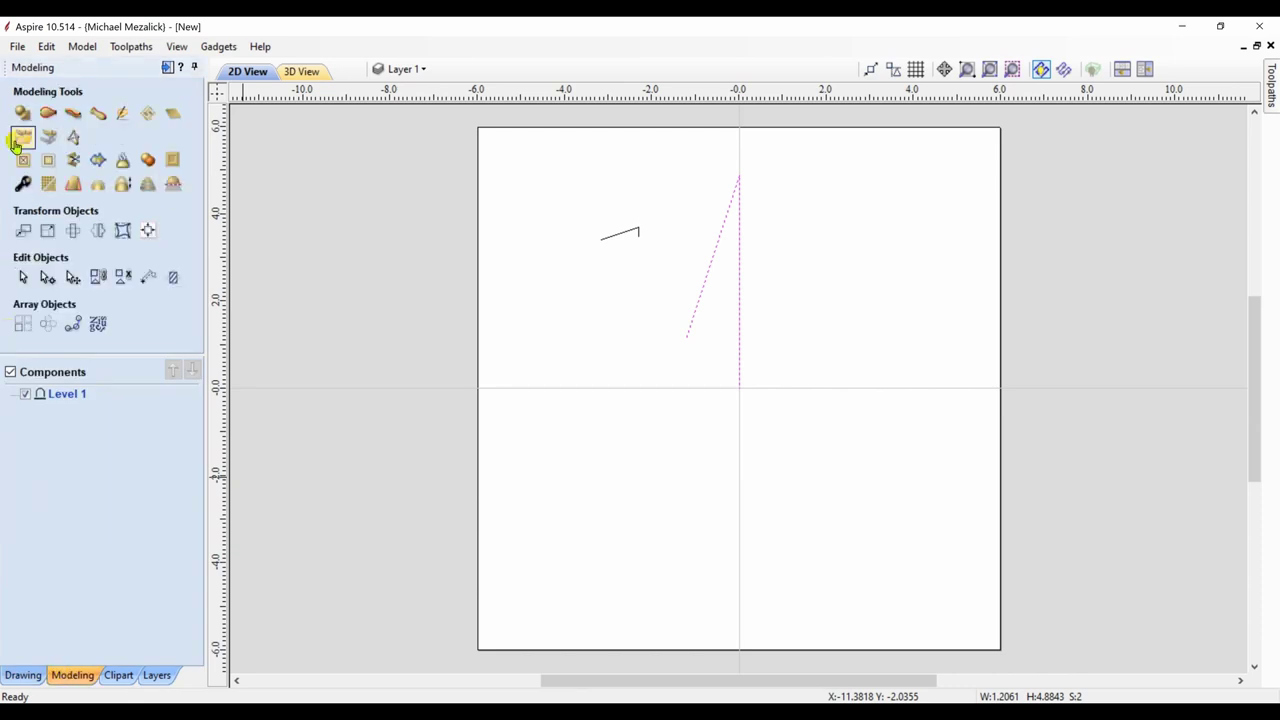
pyautogui.click(47, 113)
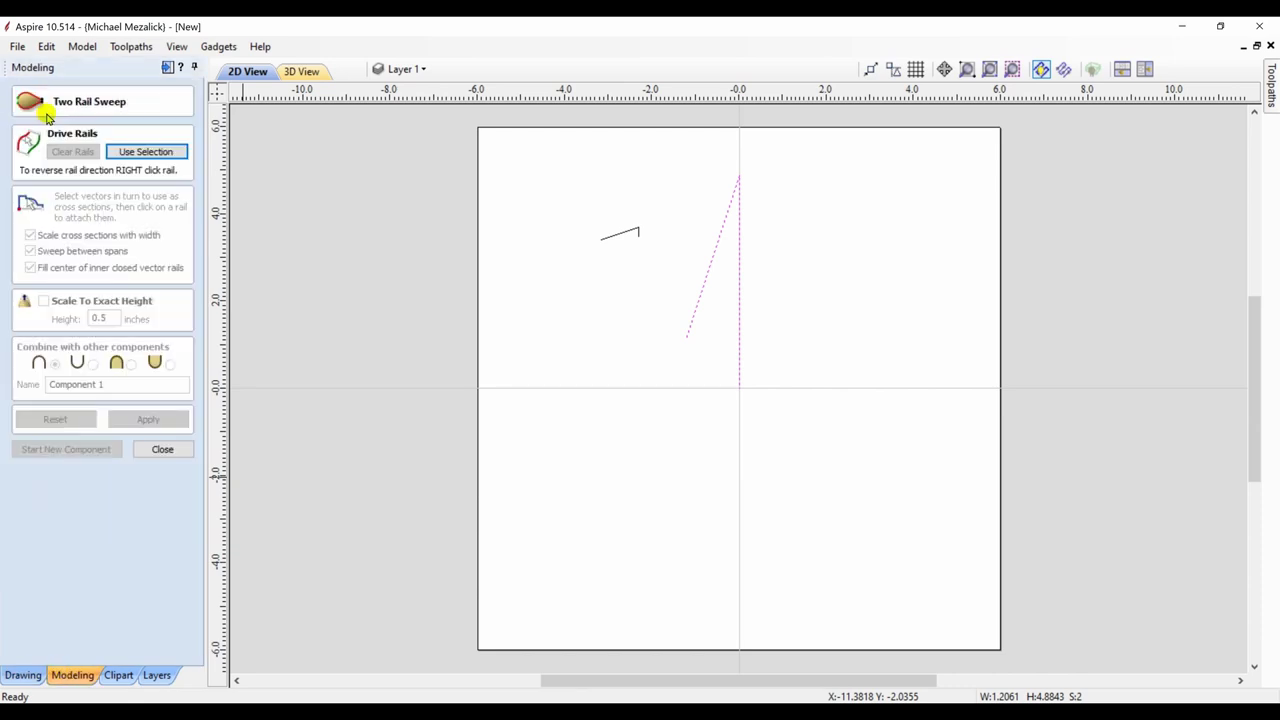
pyautogui.click(118, 152)
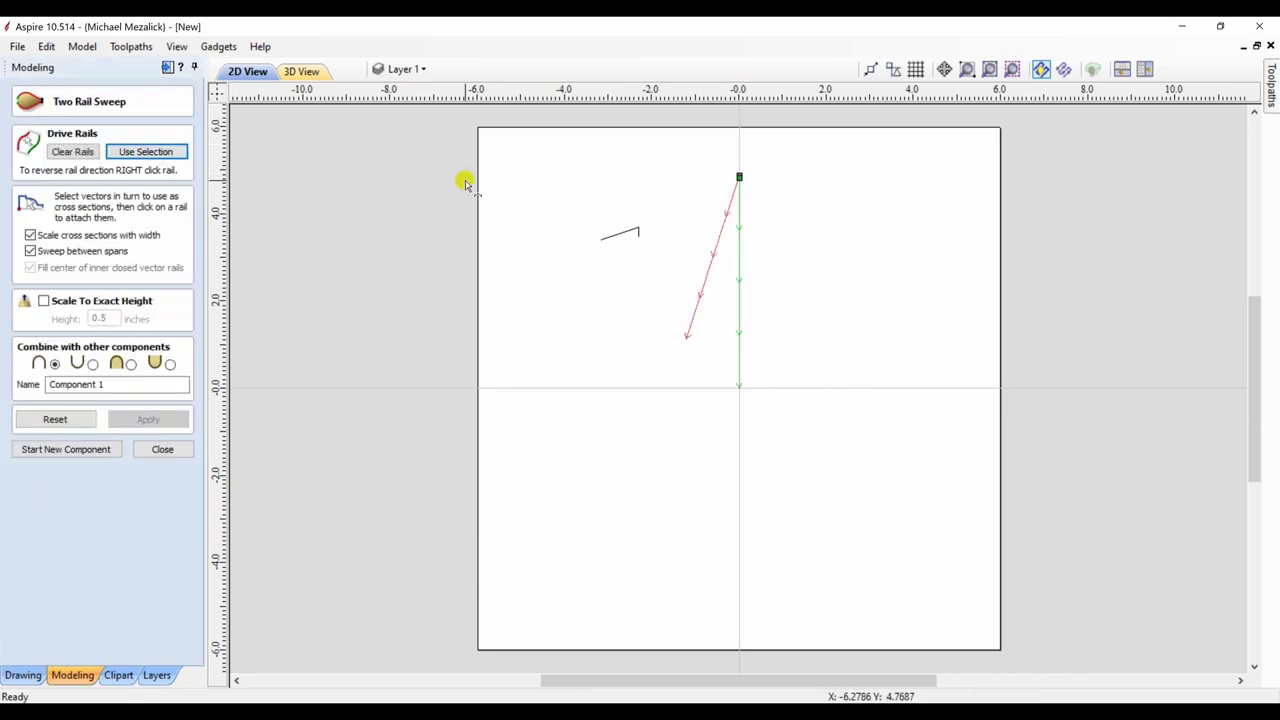
pyautogui.click(622, 238)
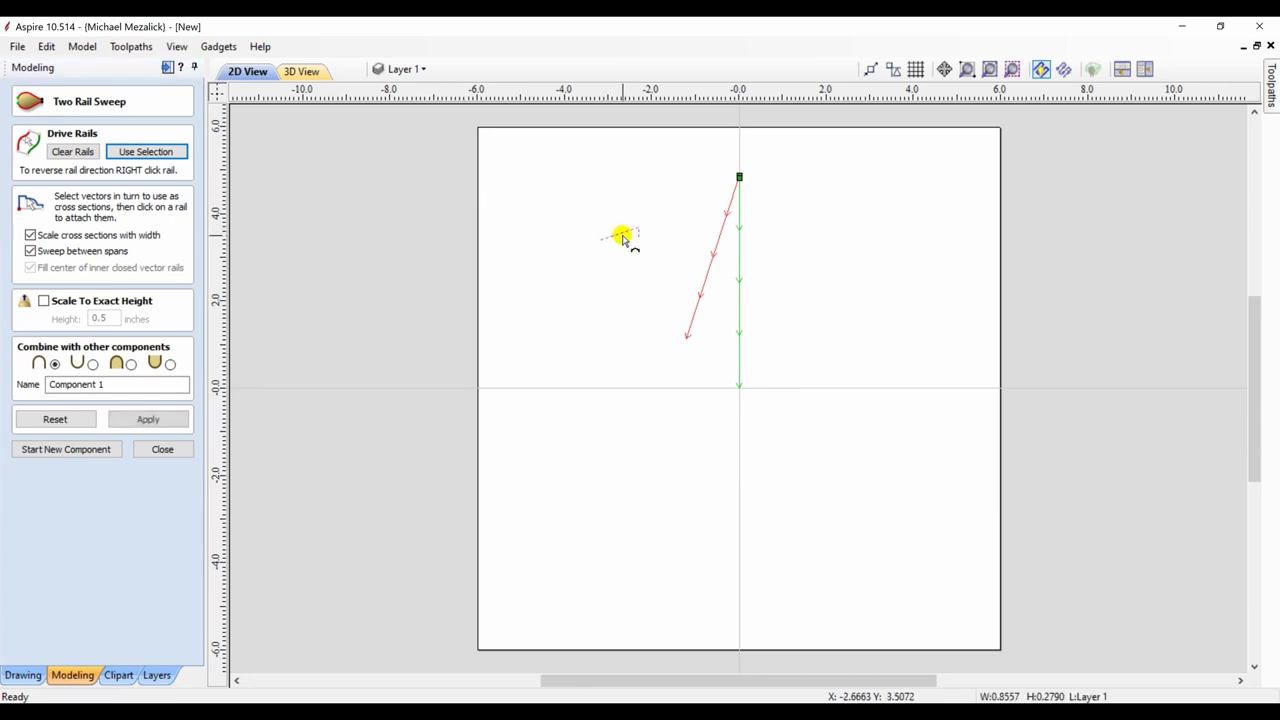
pyautogui.click(131, 364)
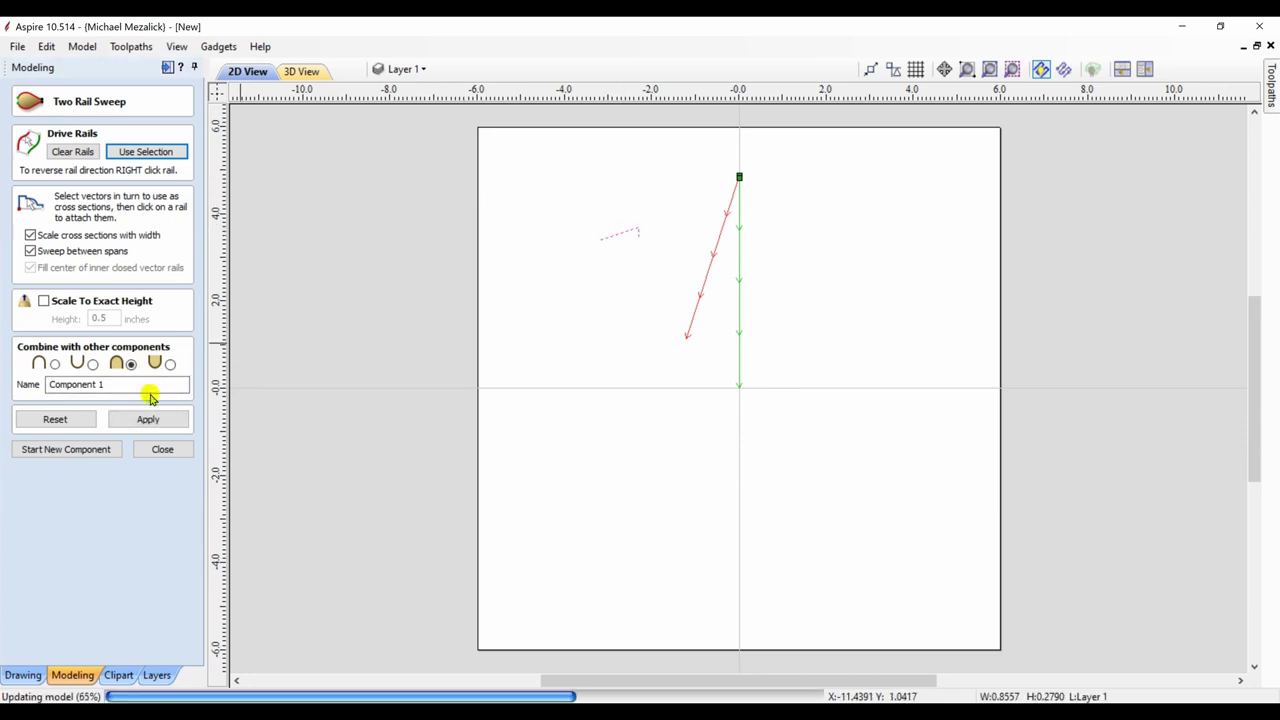
pyautogui.click(150, 420)
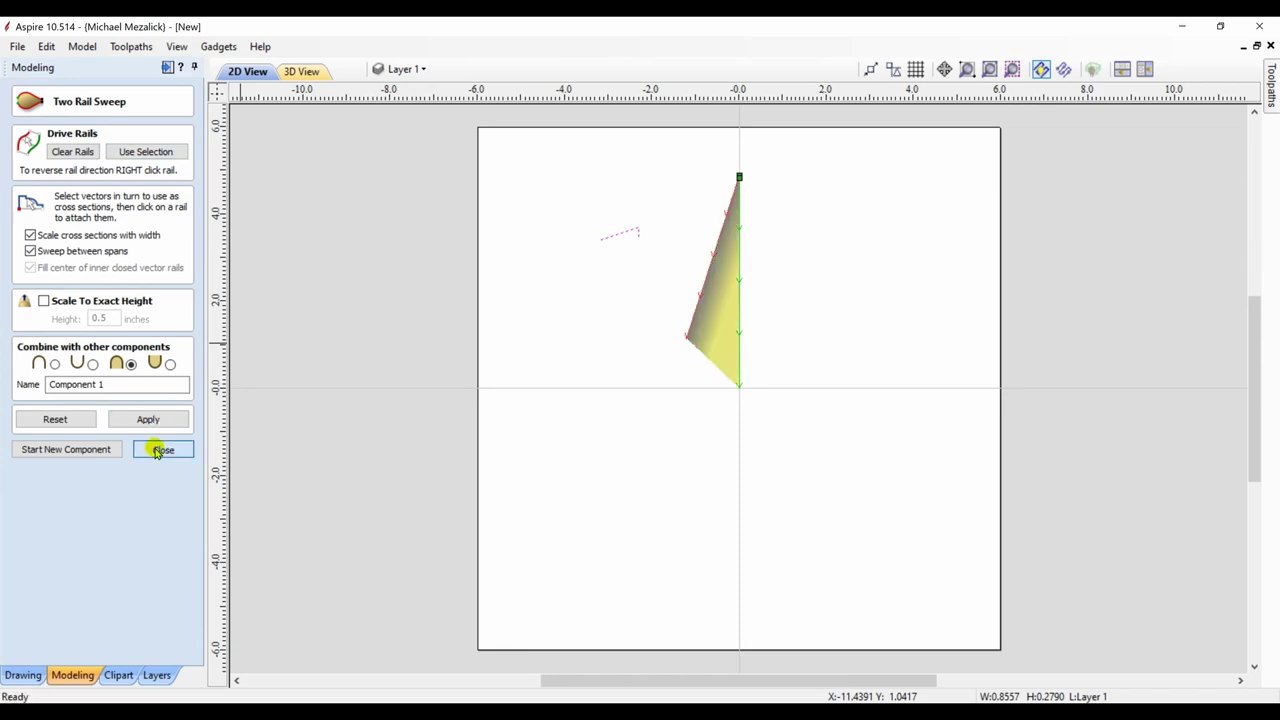
pyautogui.click(157, 450)
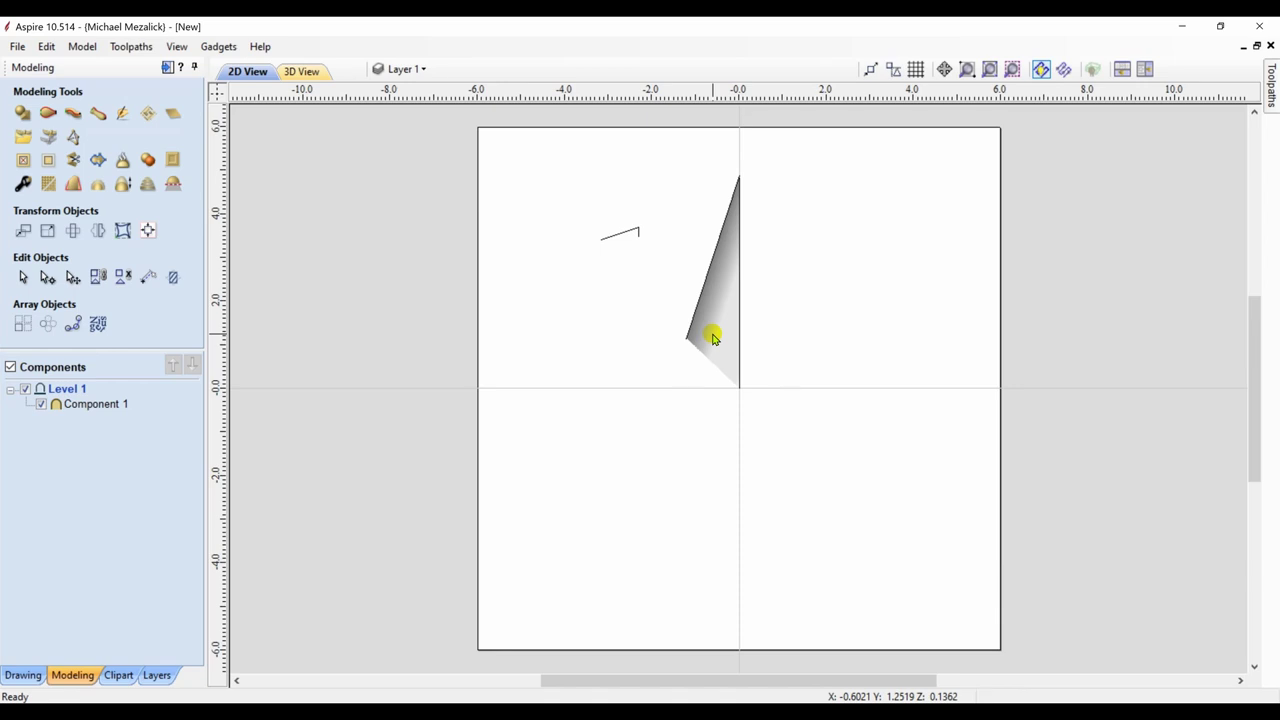
# Tile the 2D and 3D views and tilt the board to inspect the wedge.
pyautogui.press('F4')
pyautogui.click(960, 457)
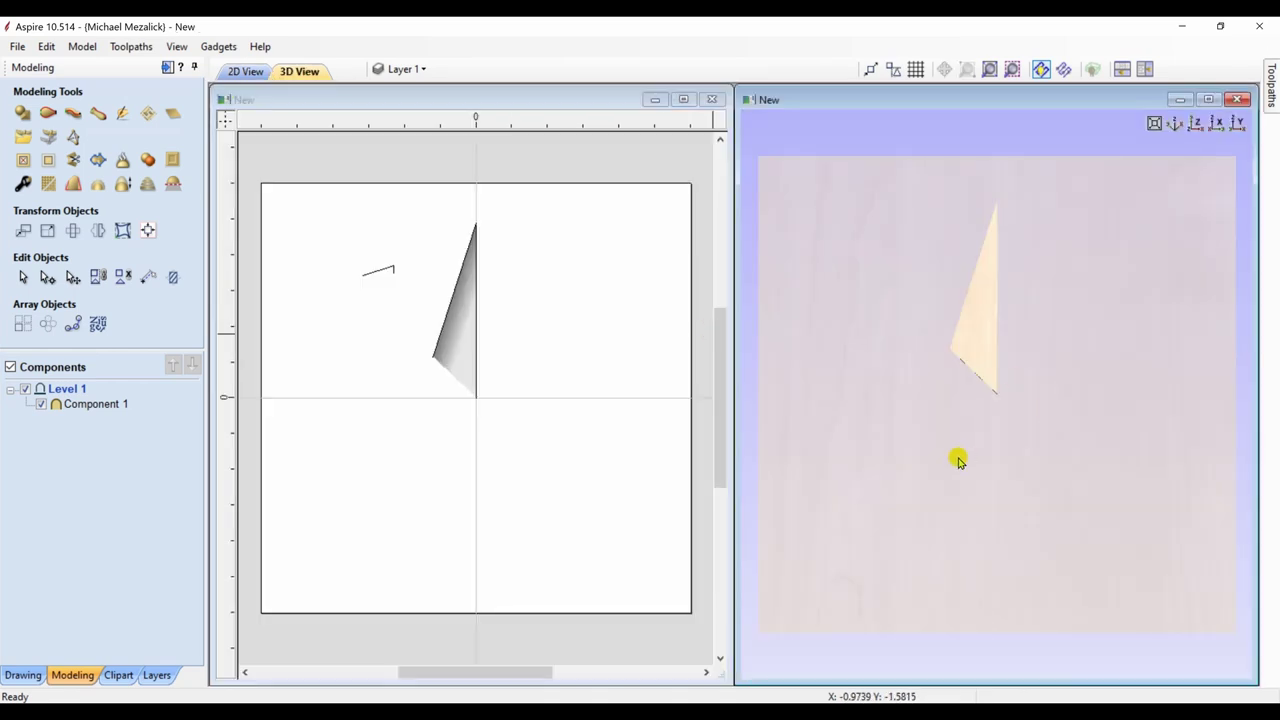
pyautogui.moveTo(960, 457)
pyautogui.mouseDown()
pyautogui.moveTo(980, 265)
pyautogui.moveTo(971, 434)
pyautogui.mouseUp()
pyautogui.click(461, 346)
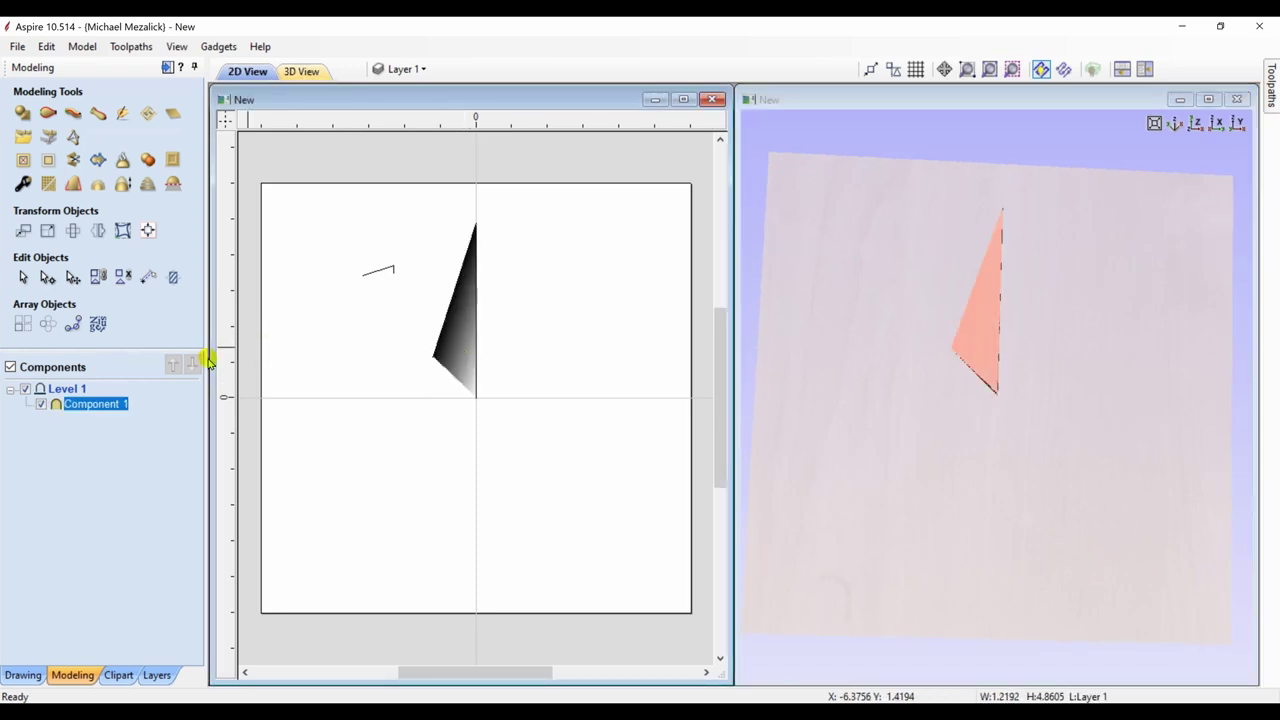
# Add a horizontally flipped mirrored copy of the half-point about the job centre.
pyautogui.click(99, 234)
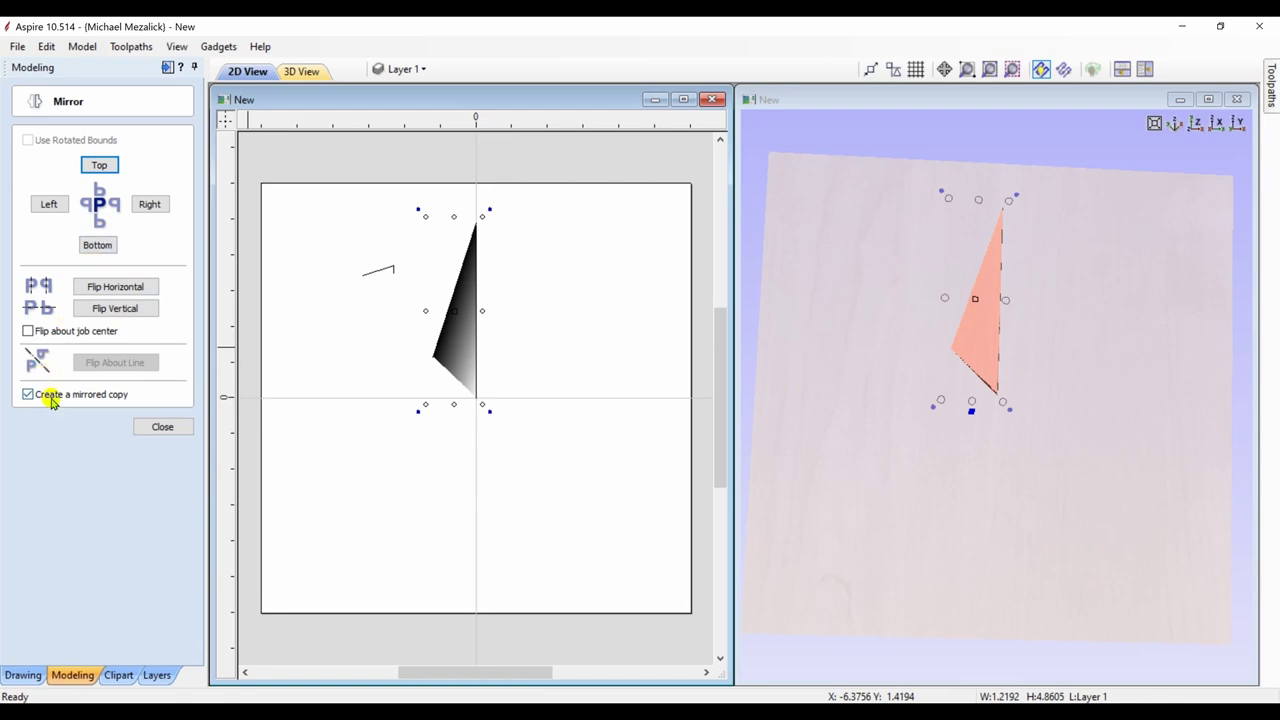
pyautogui.click(30, 331)
pyautogui.click(30, 331)
pyautogui.click(98, 288)
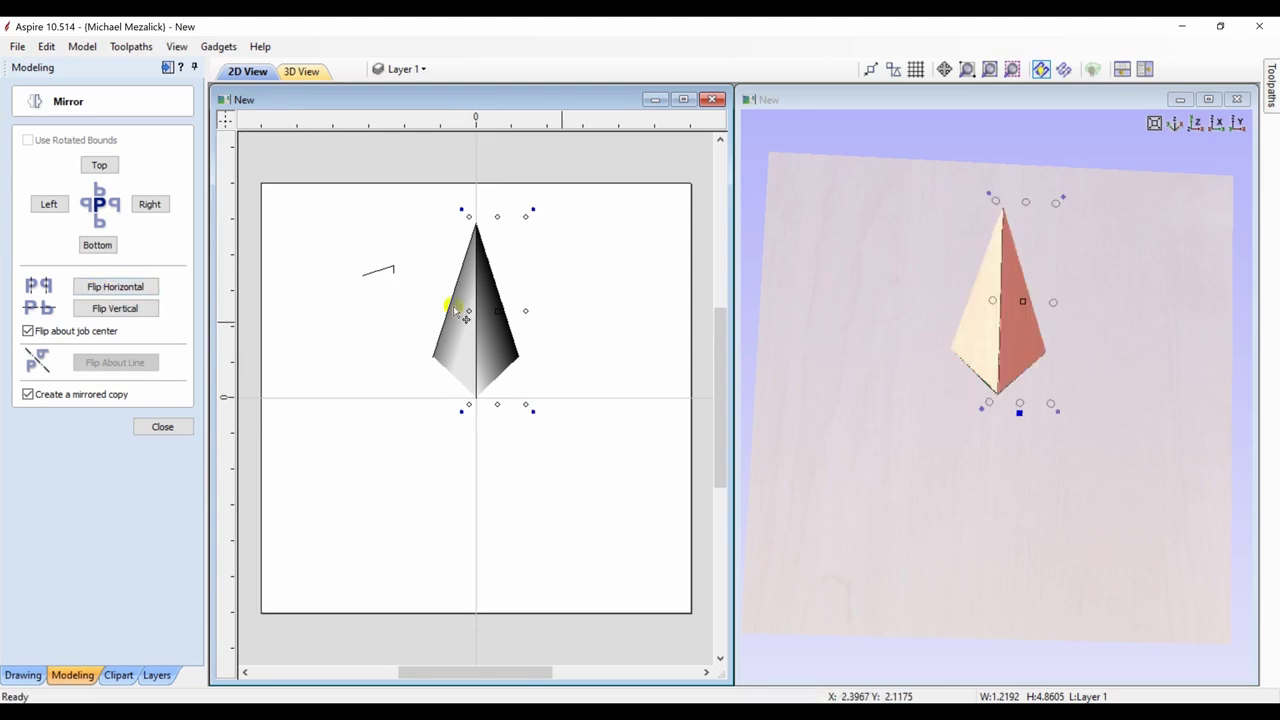
pyautogui.moveTo(958, 428); pyautogui.dragTo(980, 385)
pyautogui.scroll(5, 1050, 250)
pyautogui.scroll(5, 1050, 250)
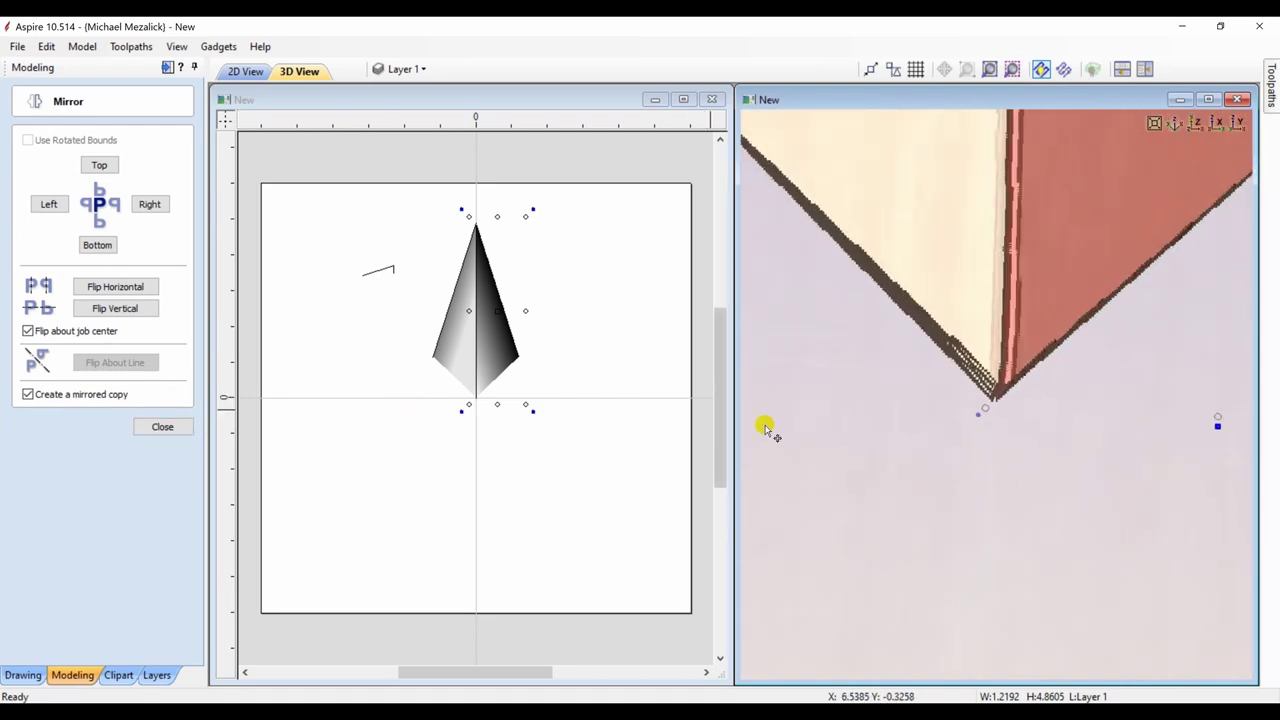
pyautogui.moveTo(765, 428); pyautogui.dragTo(743, 566, button='middle')
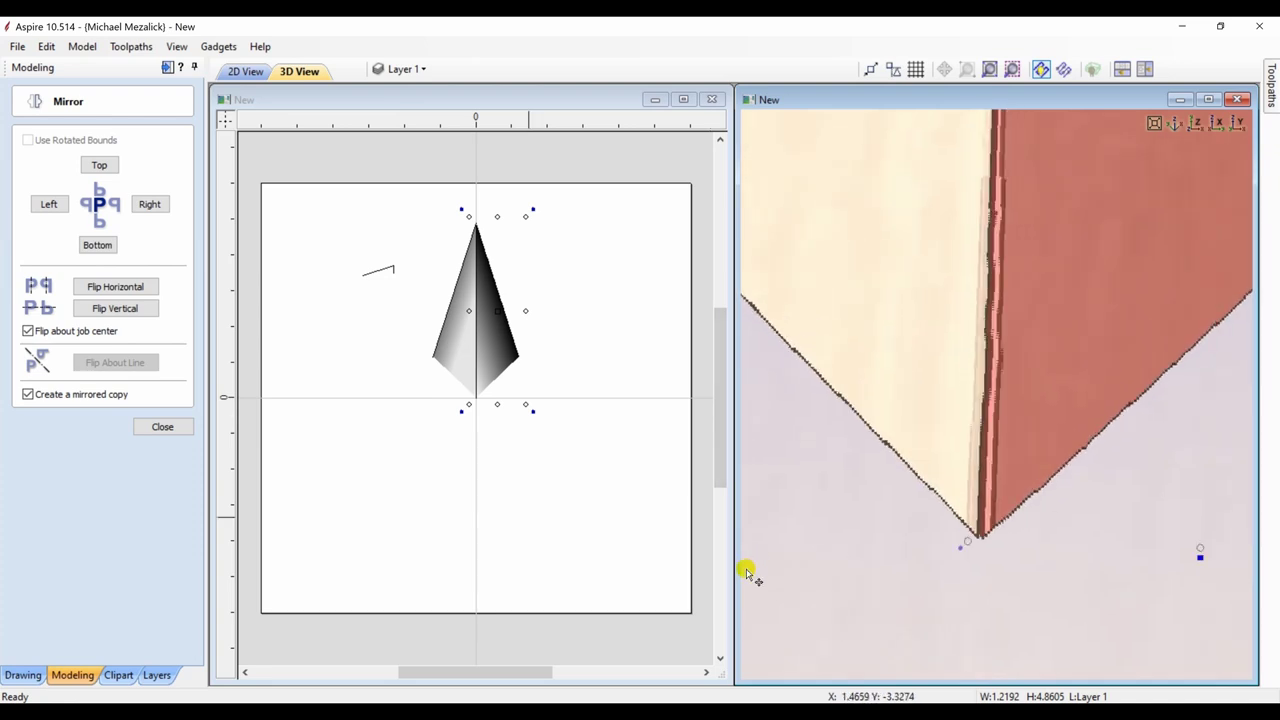
# Zoom the 2D view in tightly on the centre seam between the two halves.
pyautogui.click(164, 428)
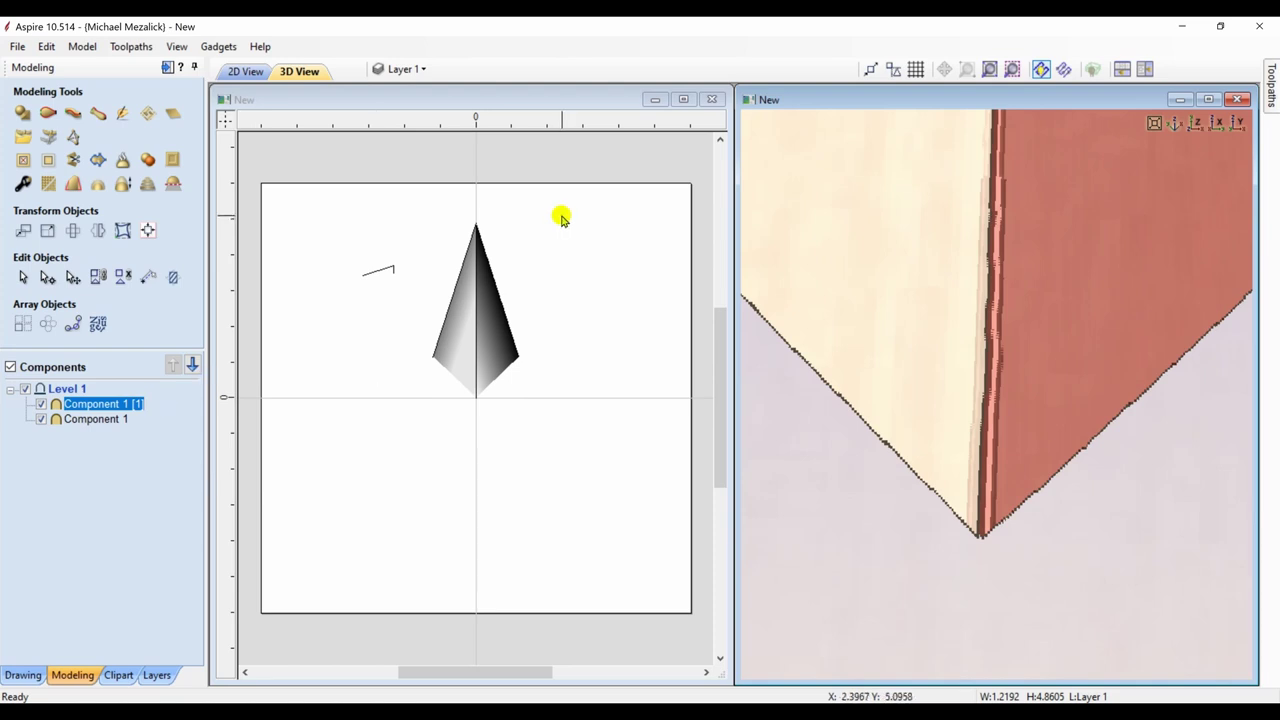
pyautogui.click(610, 100)
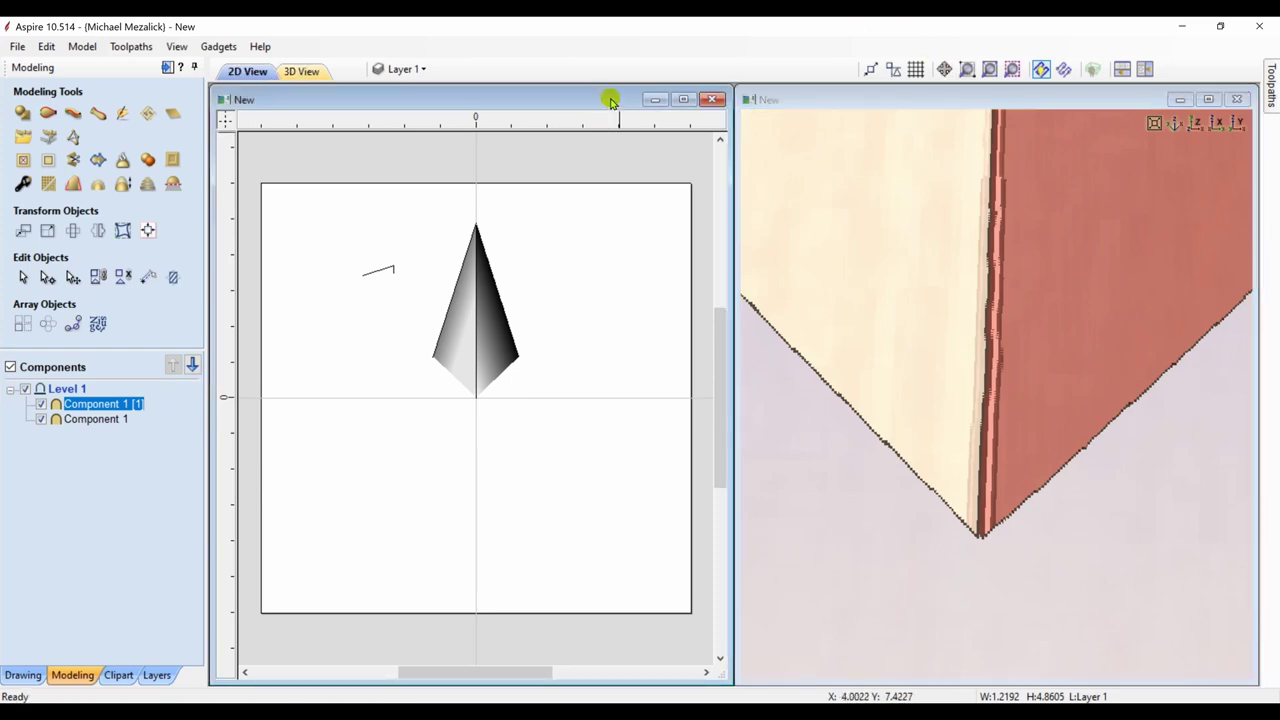
pyautogui.click(966, 68)
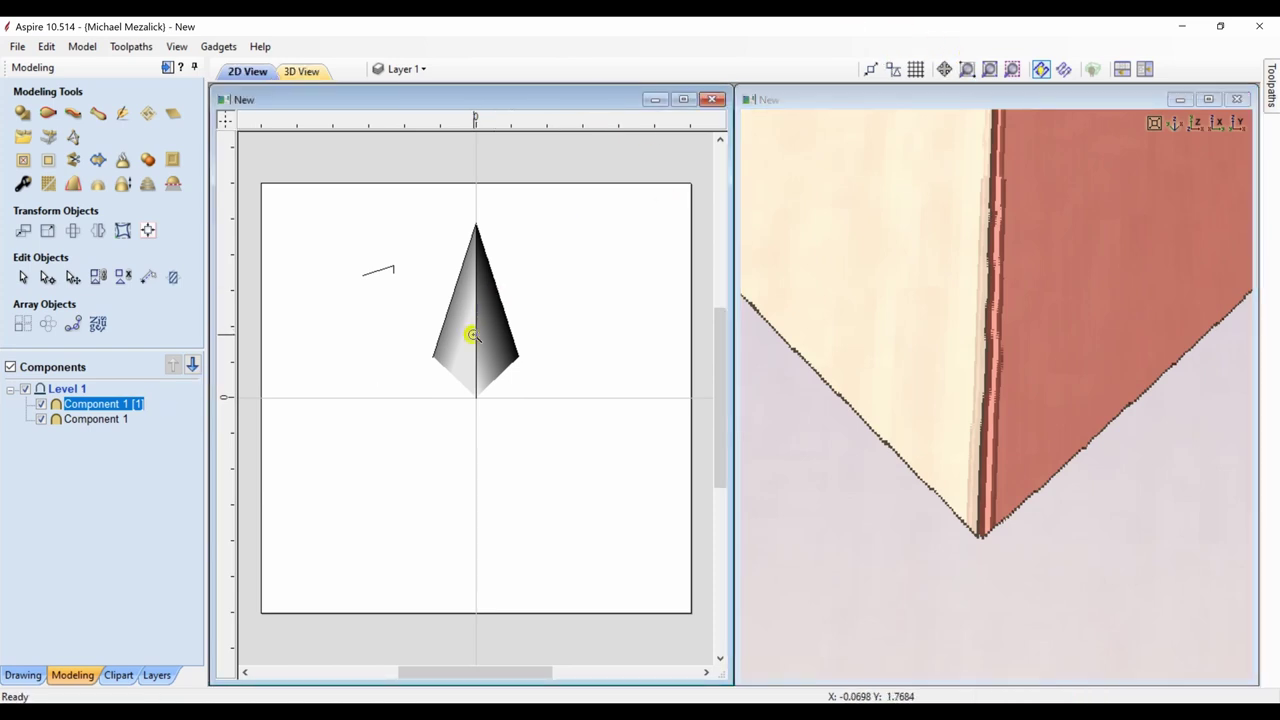
pyautogui.click(473, 334)
pyautogui.click(477, 323)
pyautogui.click(492, 428)
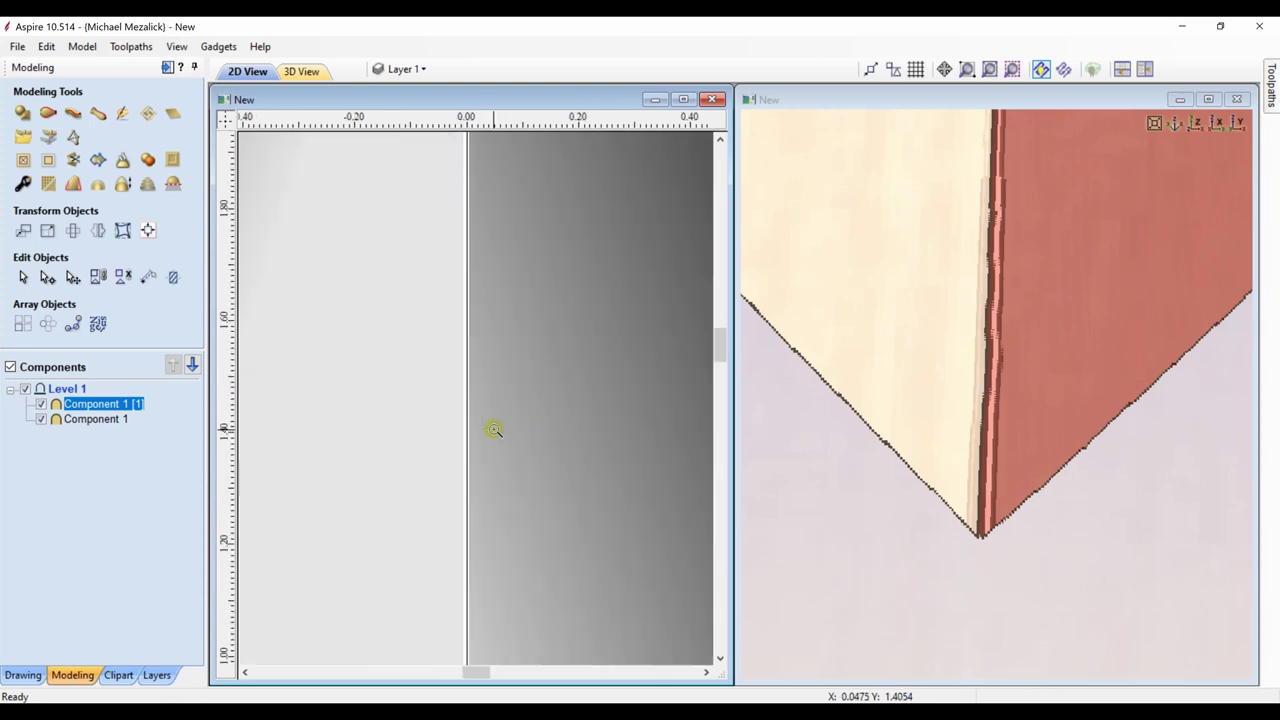
pyautogui.click(472, 390)
pyautogui.click(450, 368)
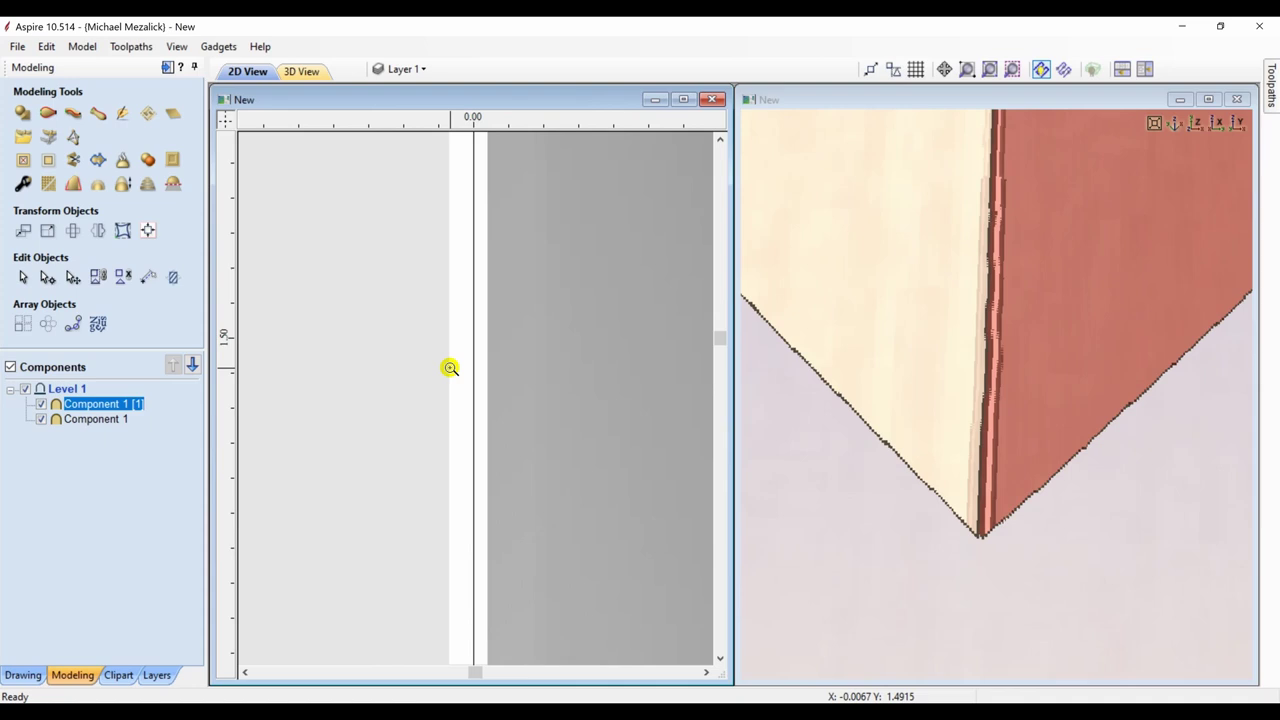
# Nudge the right half, Component 1 [1], three steps left toward the centre line.
pyautogui.click(23, 277)
pyautogui.click(348, 305)
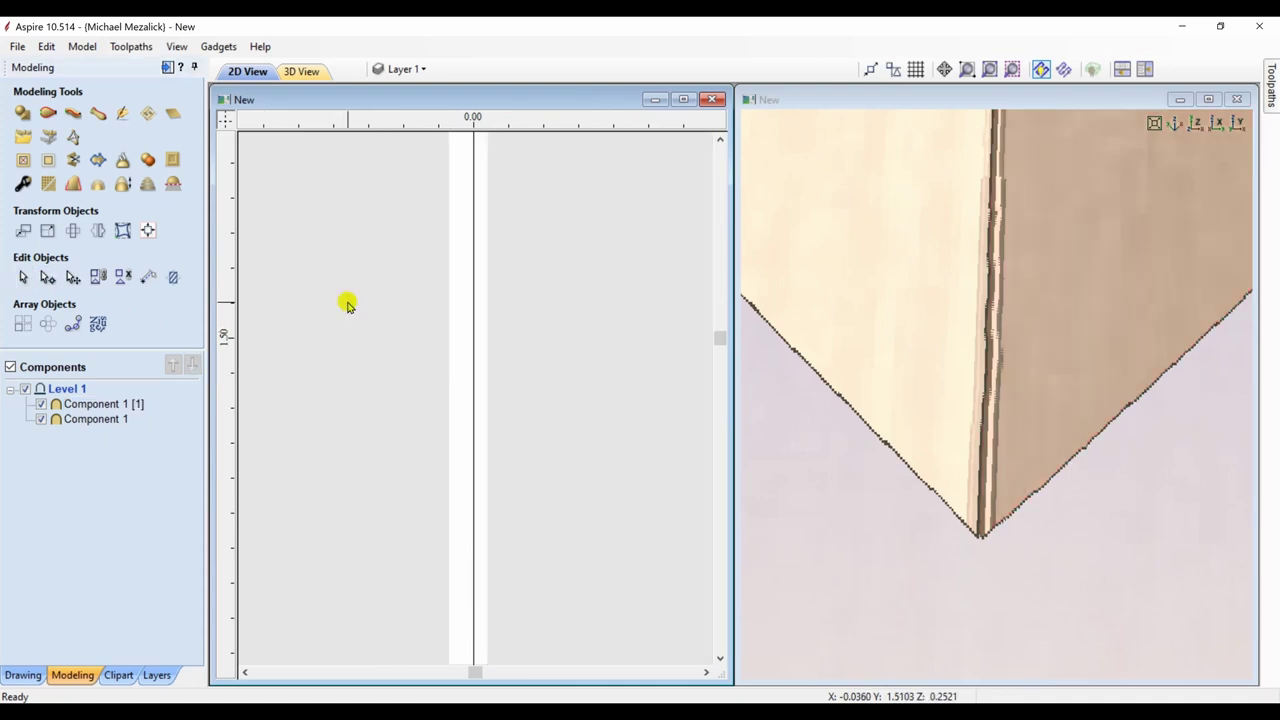
pyautogui.click(523, 343)
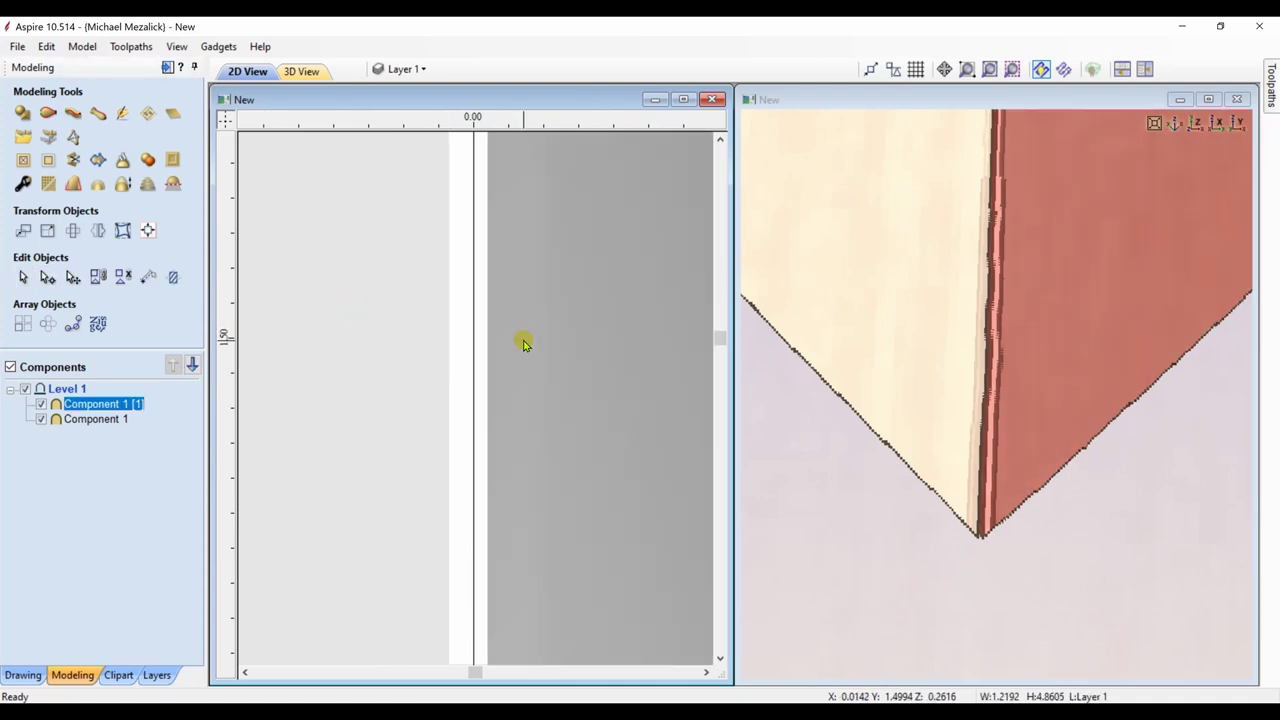
pyautogui.press('Left')
pyautogui.press('Left')
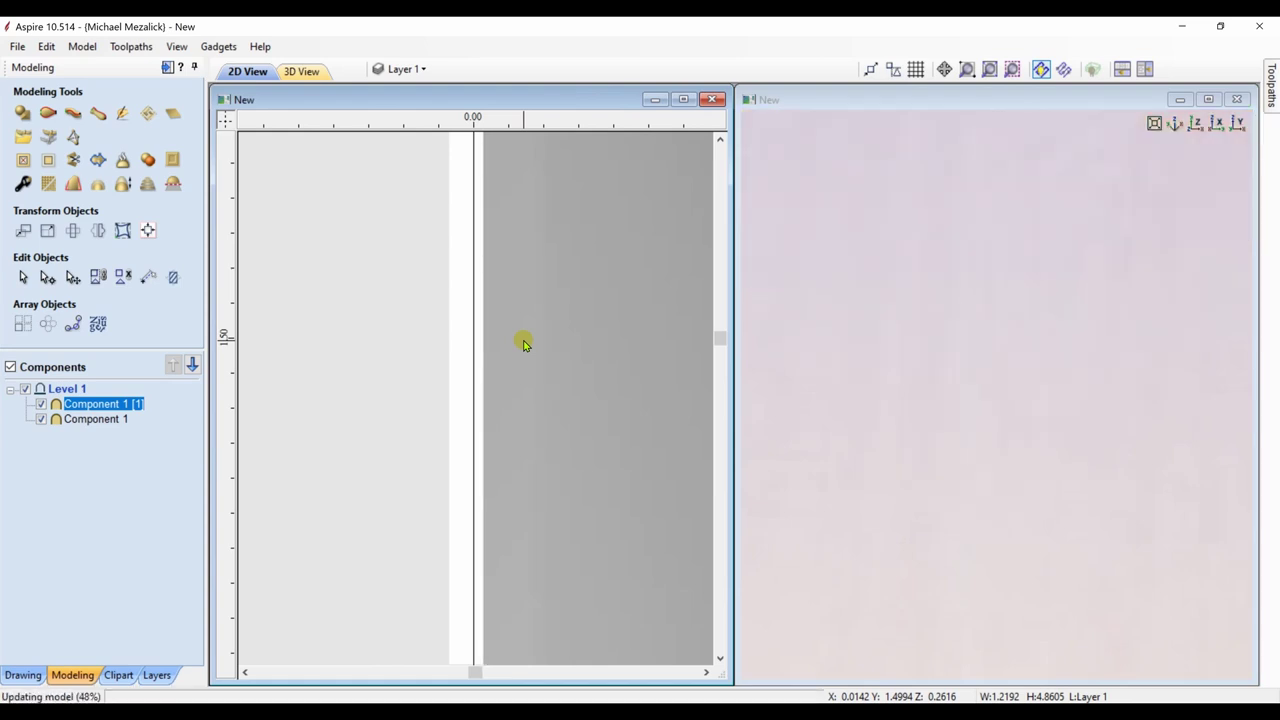
pyautogui.press('Left')
pyautogui.press('Left')
pyautogui.press('Left')
pyautogui.press('Left')
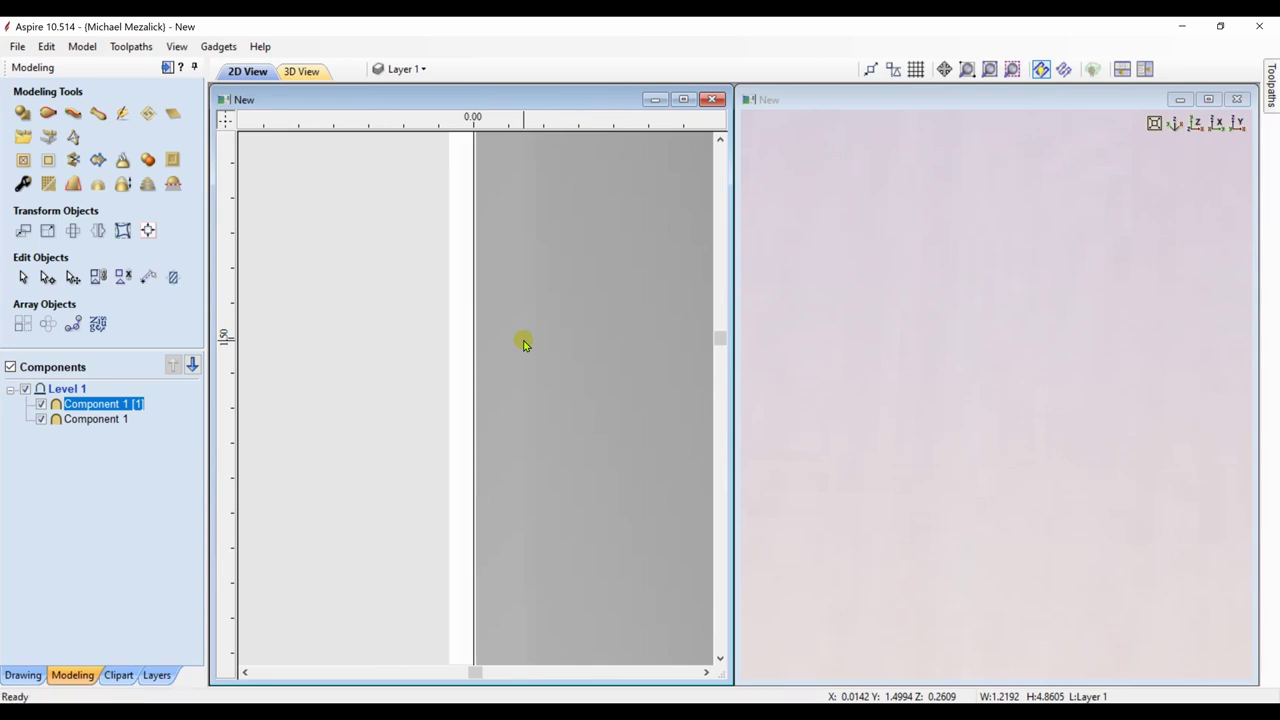
pyautogui.press('Left')
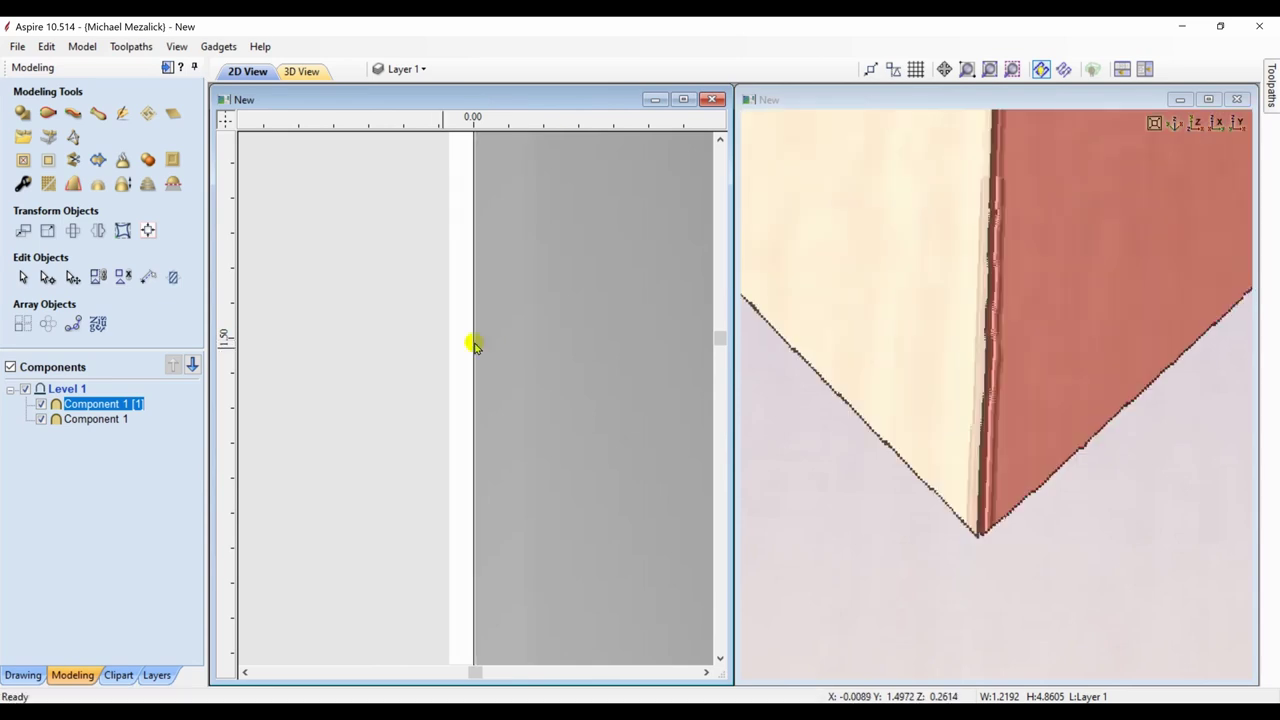
# Nudge the left half, Component 1, five steps right until flush at the centre.
pyautogui.click(400, 358)
pyautogui.press('Right')
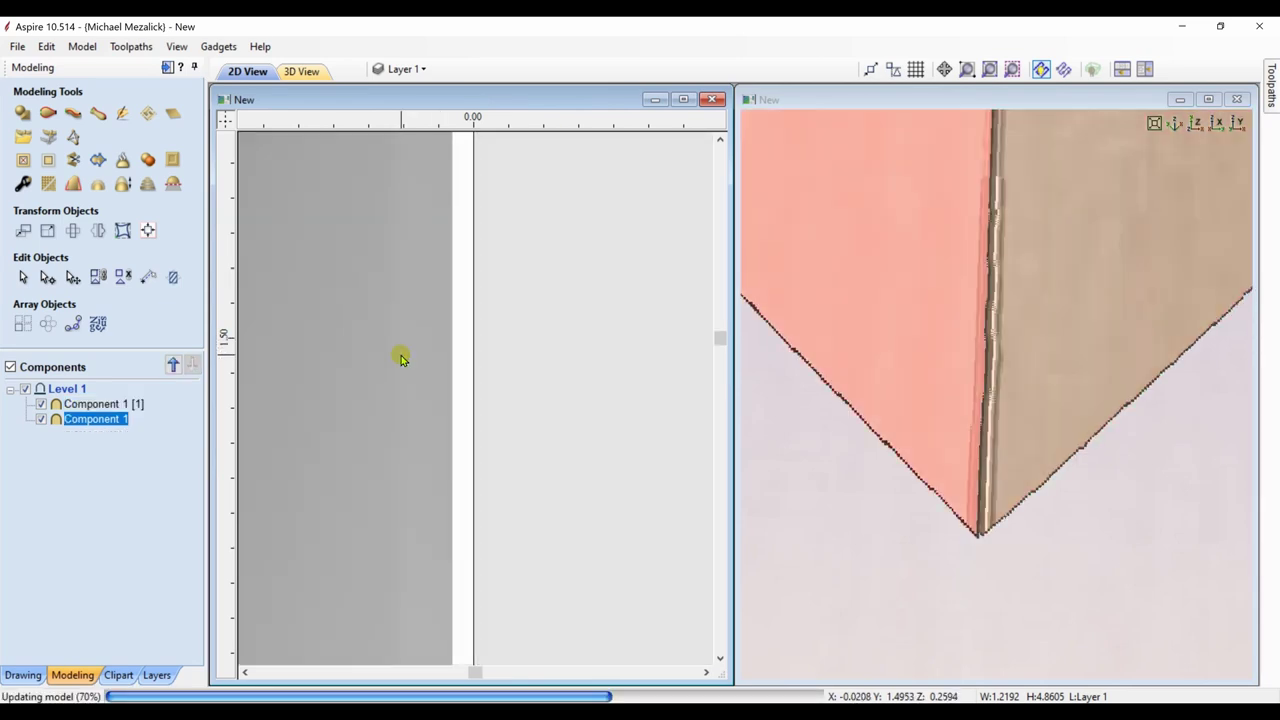
pyautogui.press('Right')
pyautogui.press('Right')
pyautogui.press('Right')
pyautogui.press('Right')
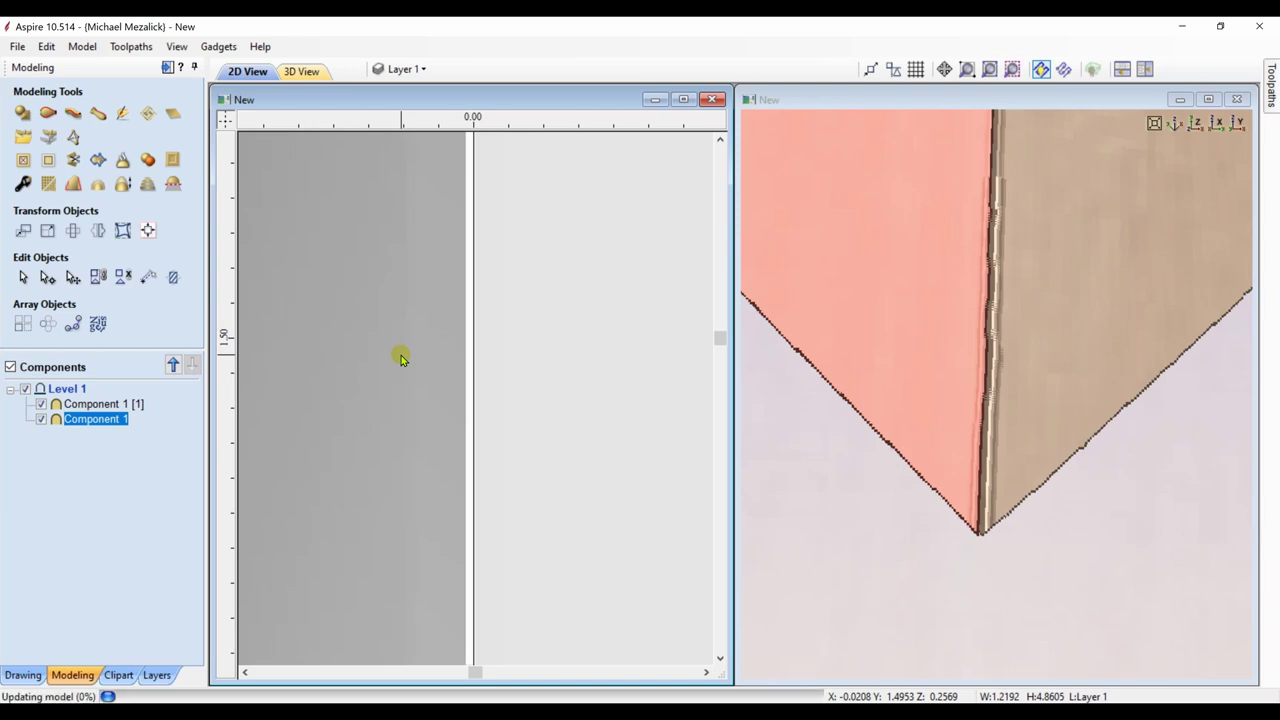
pyautogui.press('Right')
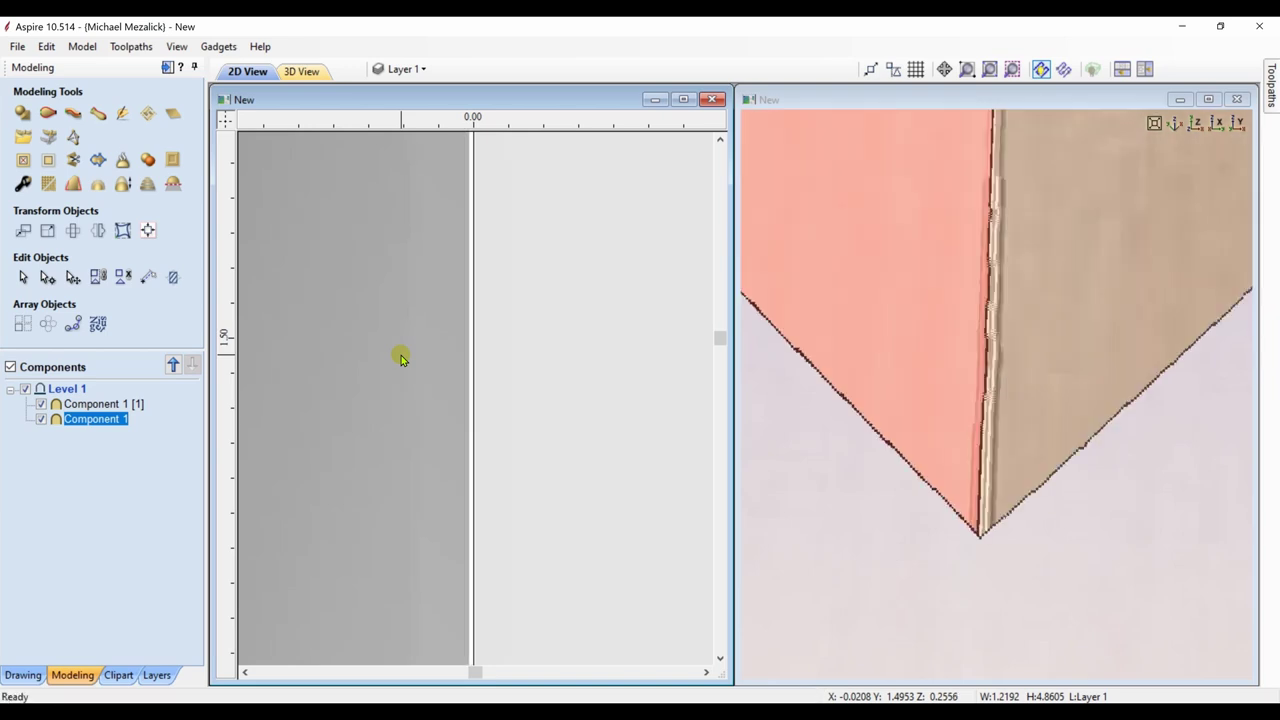
pyautogui.press('Right')
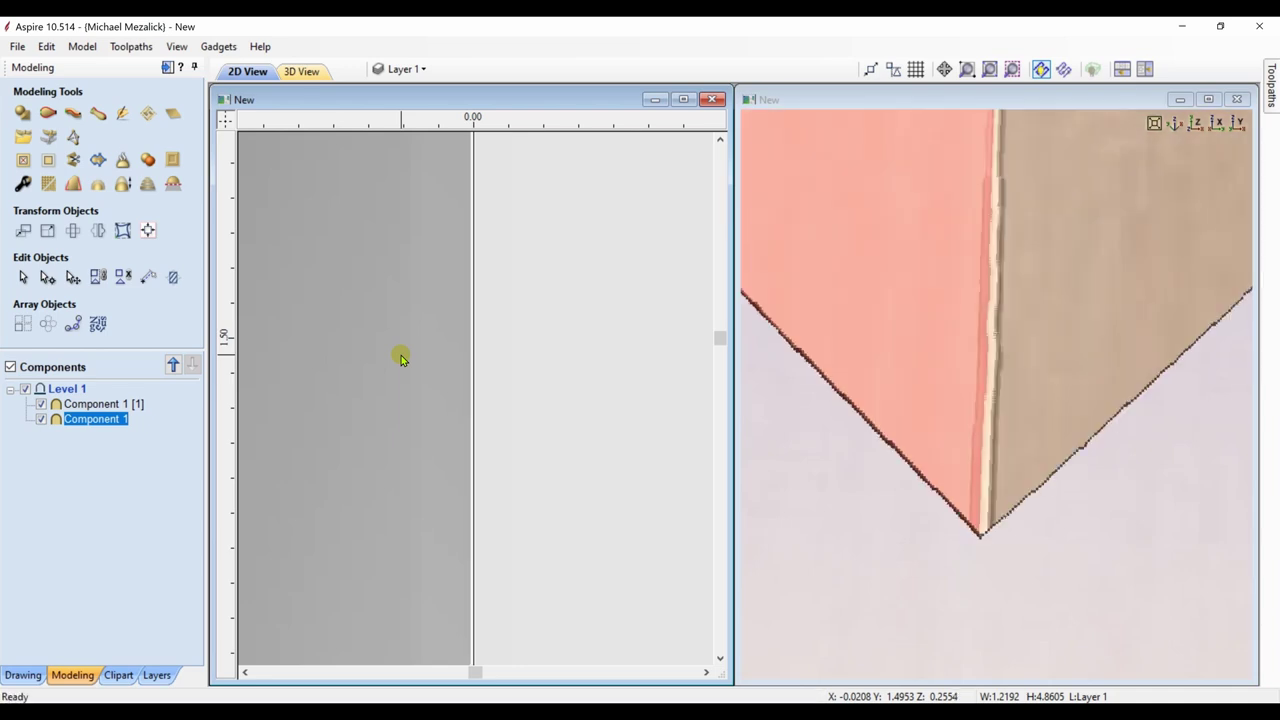
pyautogui.press('Right')
pyautogui.press('Right')
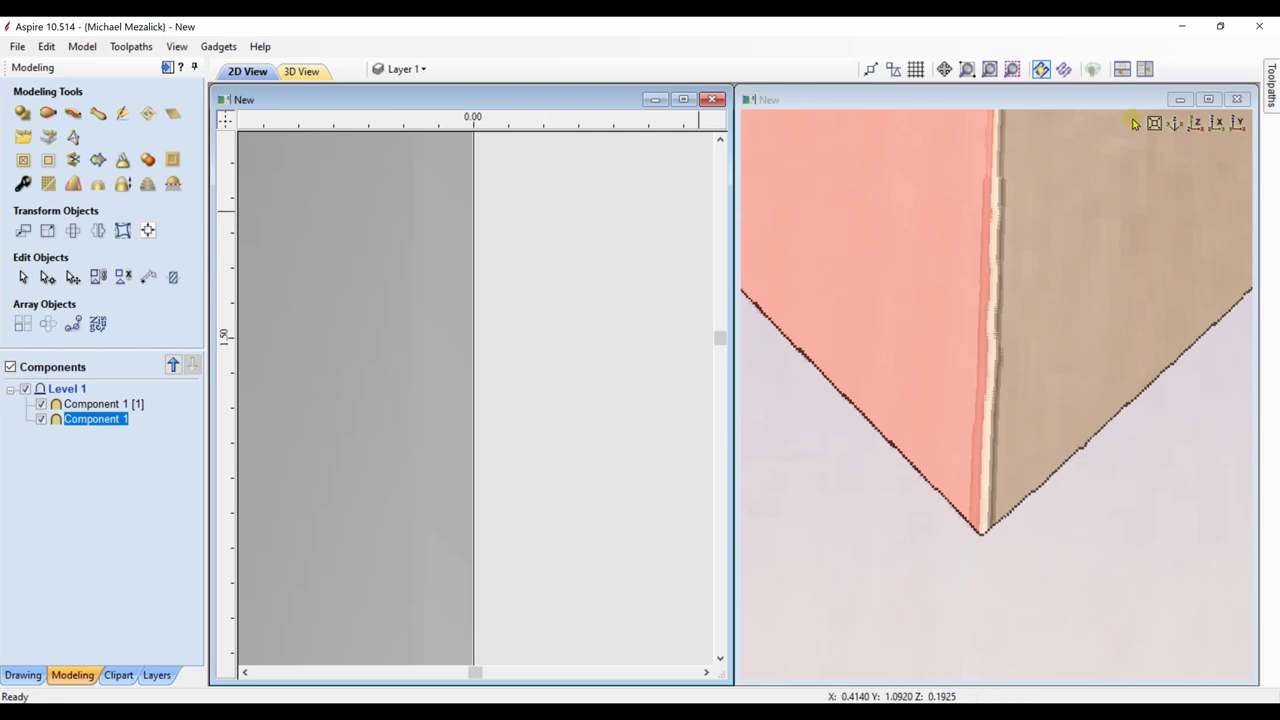
# Group both halves into one component and bring up Circular Copy: 5 items about 0.0, 0.0.
pyautogui.click(1198, 121)
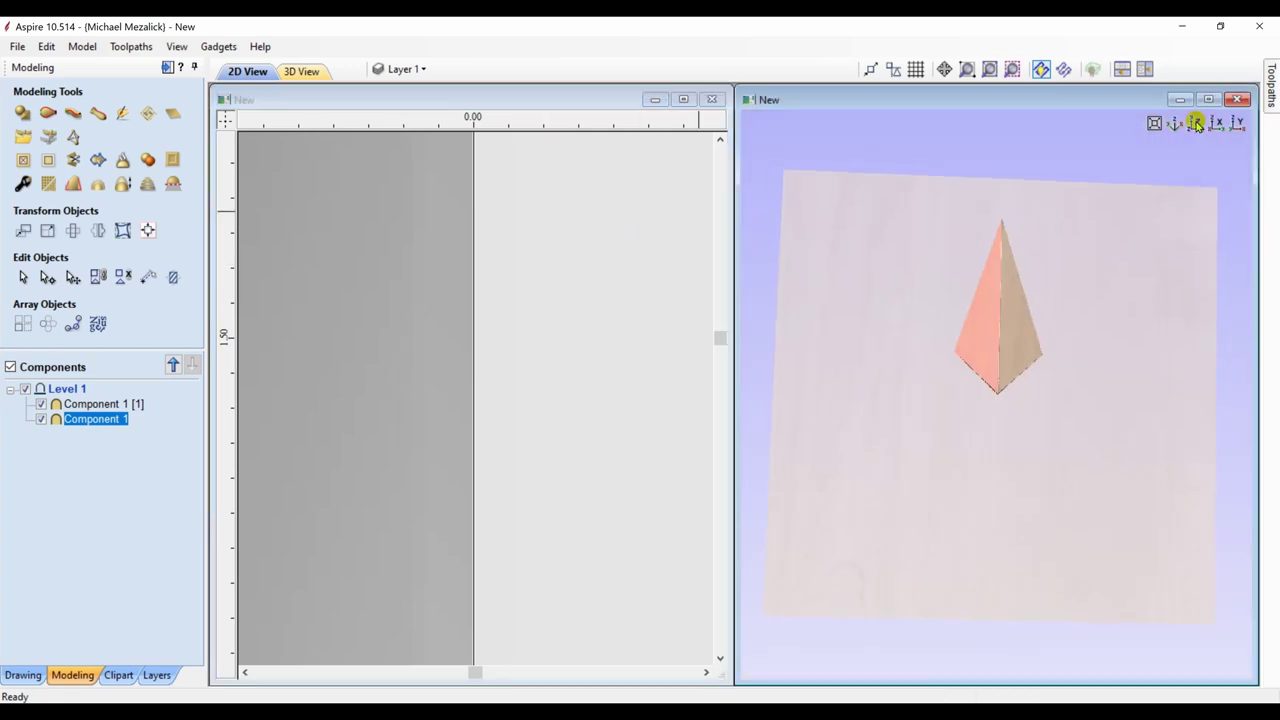
pyautogui.moveTo(997, 296); pyautogui.dragTo(1014, 417)
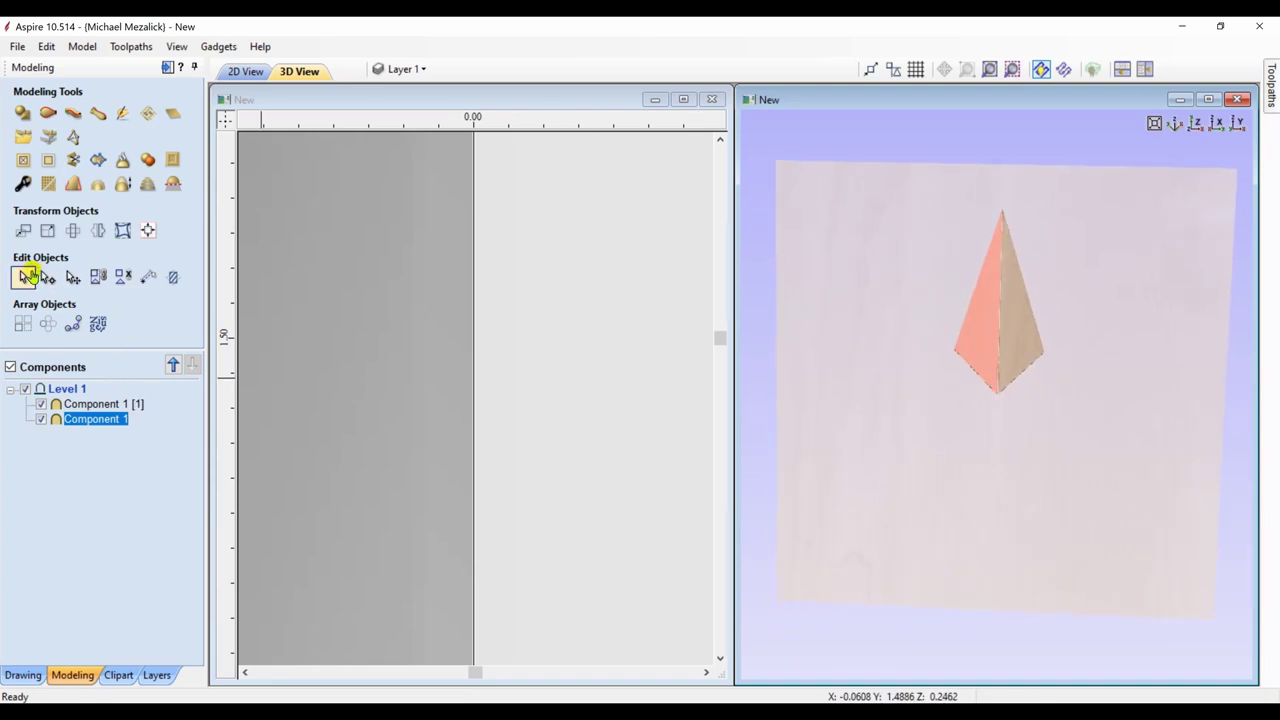
pyautogui.click(407, 113)
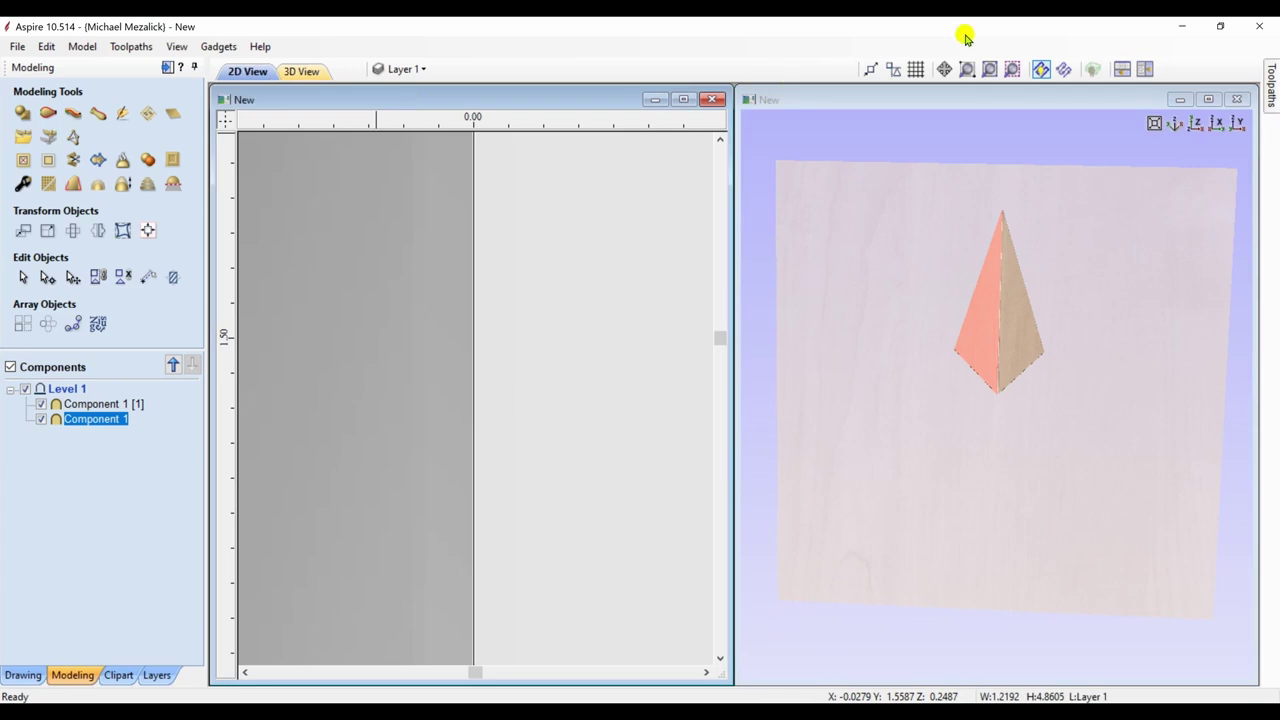
pyautogui.click(989, 68)
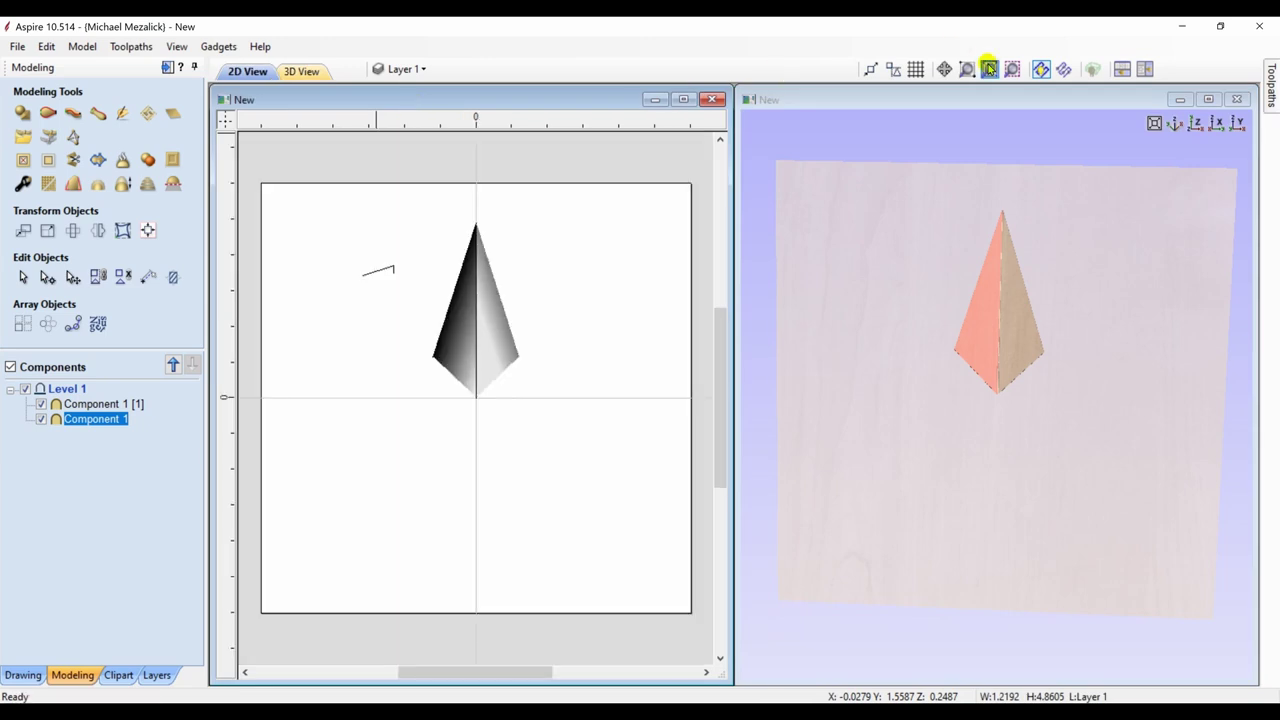
pyautogui.click(502, 342)
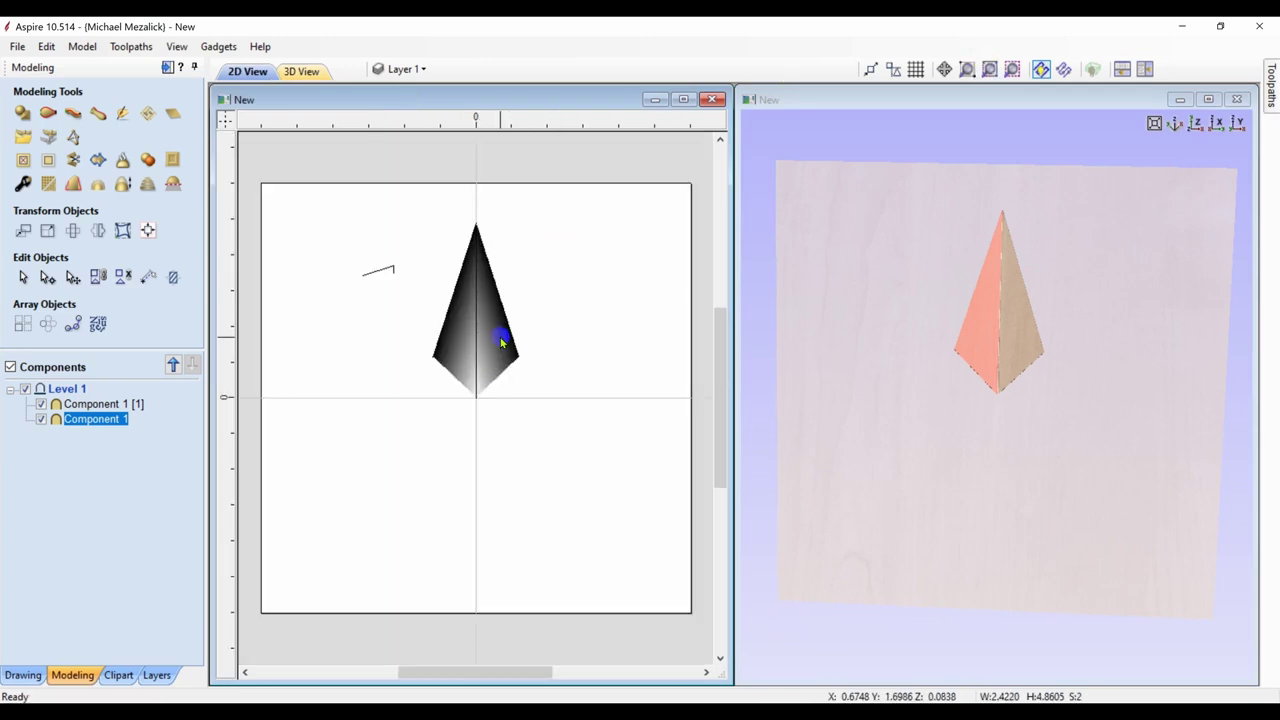
pyautogui.rightClick(91, 411)
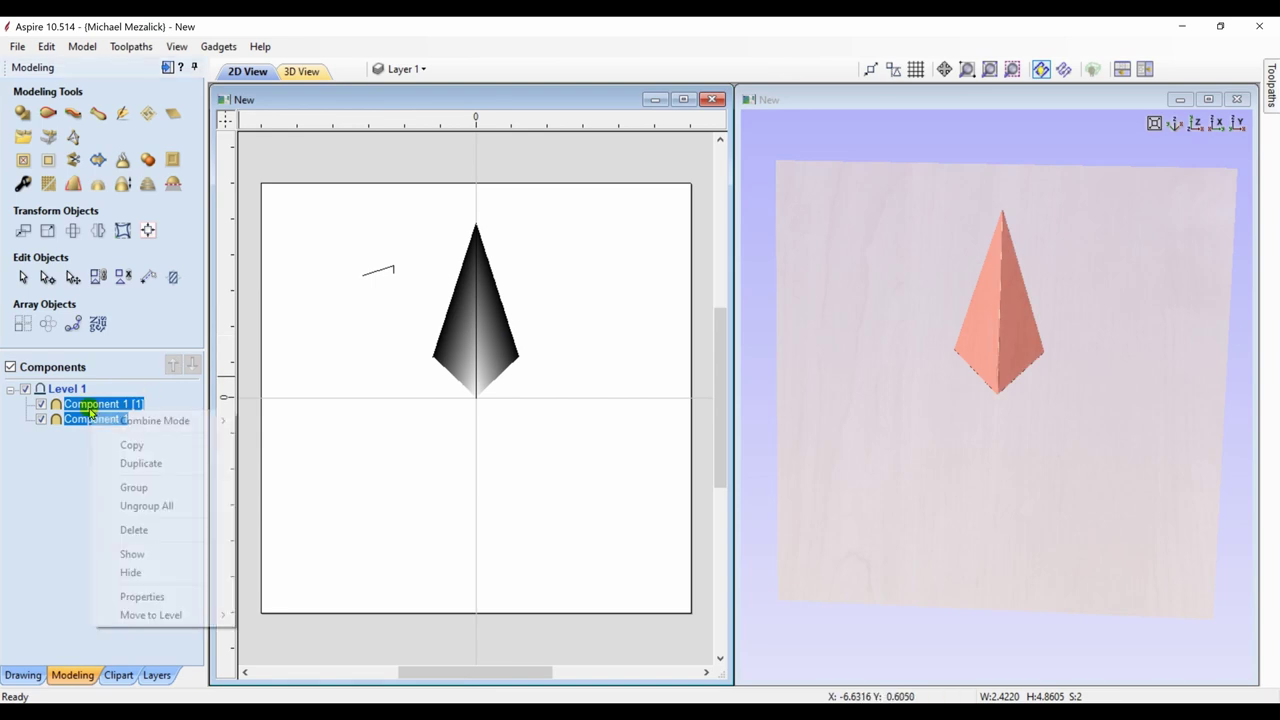
pyautogui.click(133, 487)
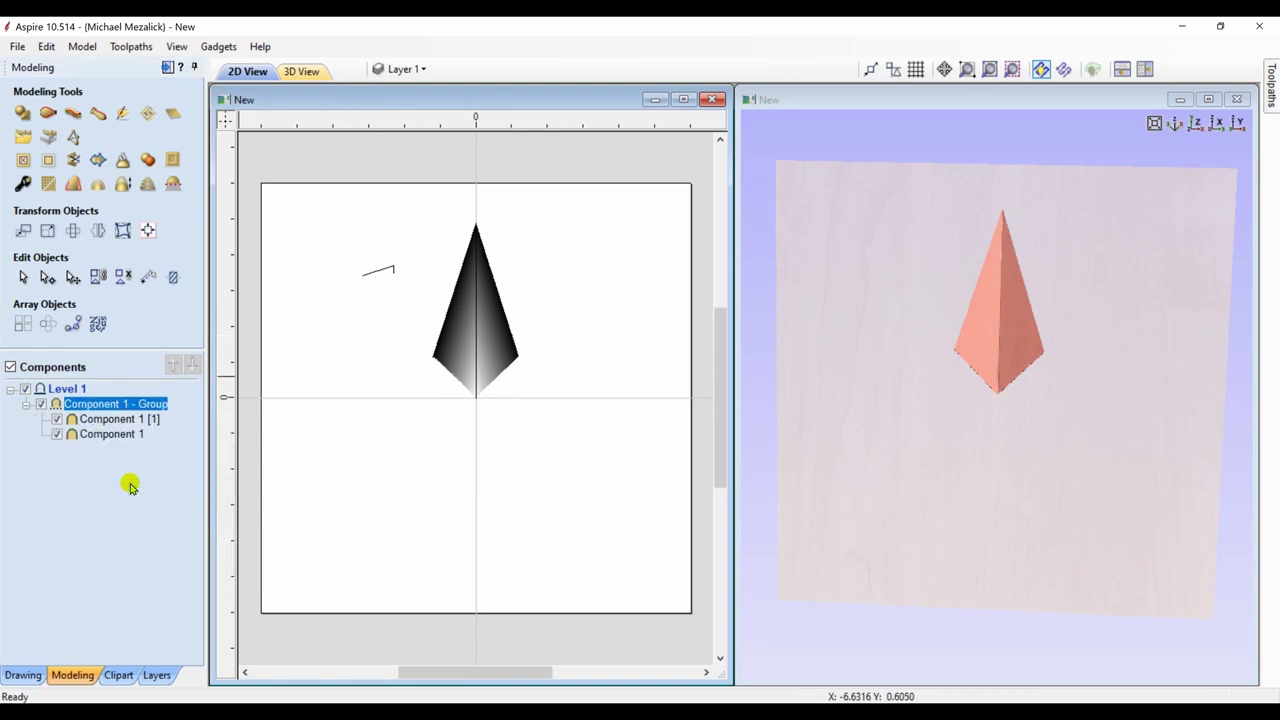
pyautogui.click(48, 324)
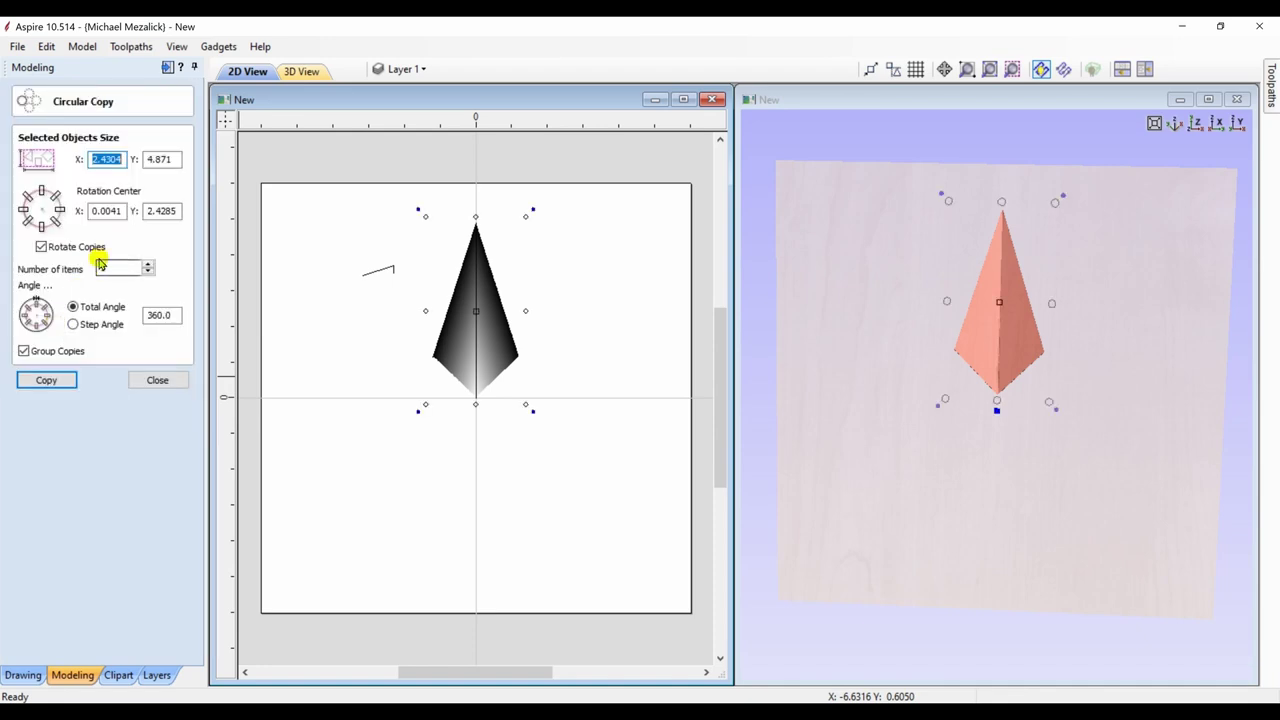
pyautogui.click(46, 380)
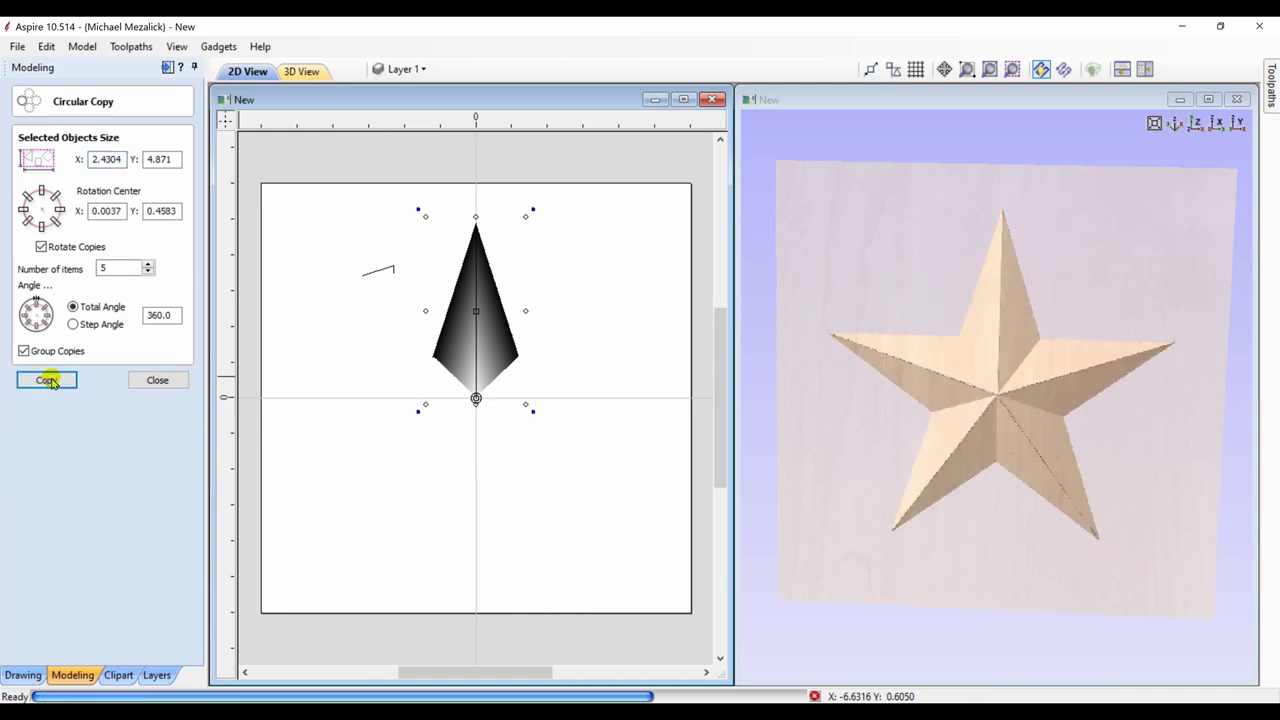
pyautogui.click(352, 572)
pyautogui.moveTo(863, 537)
pyautogui.mouseDown()
pyautogui.moveTo(947, 423)
pyautogui.moveTo(883, 523)
pyautogui.mouseUp()
pyautogui.moveTo(1027, 317); pyautogui.dragTo(1033, 354)
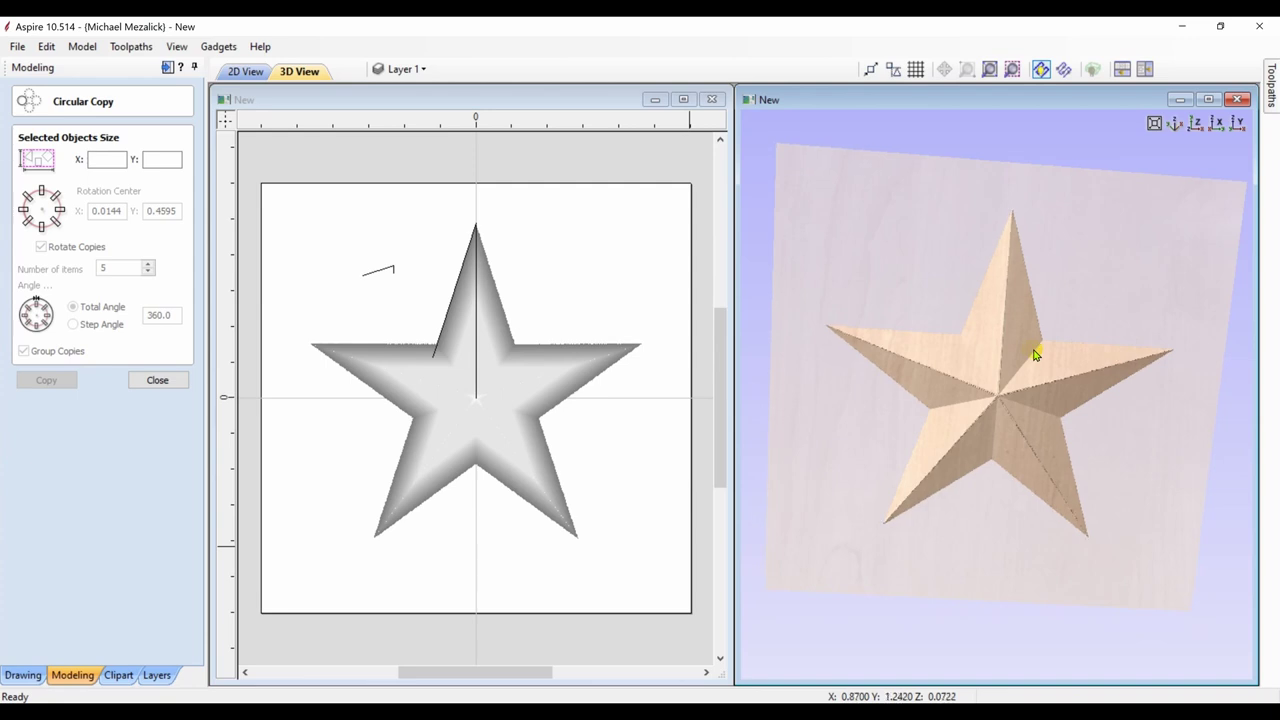
pyautogui.click(503, 381)
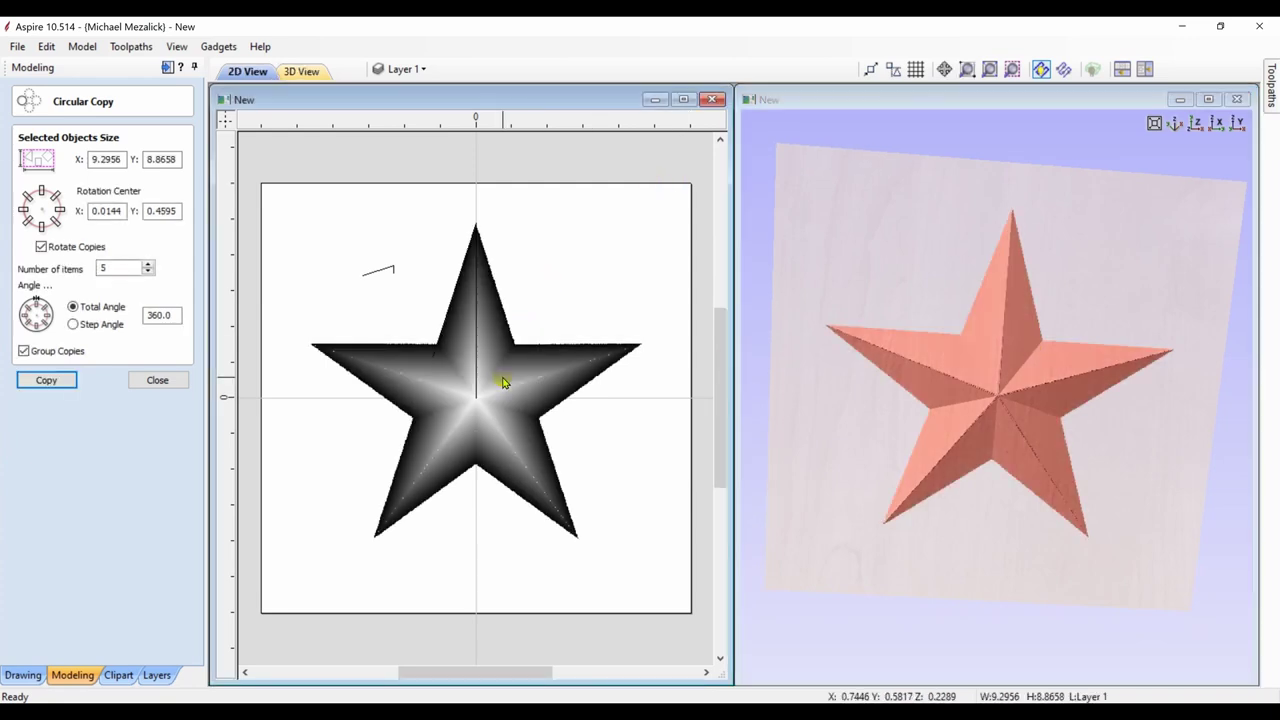
# Zoom in on the dotted seam of the star's lower arm and orbit the 3D close-up, then close Circular Copy.
pyautogui.click(966, 69)
pyautogui.click(508, 448)
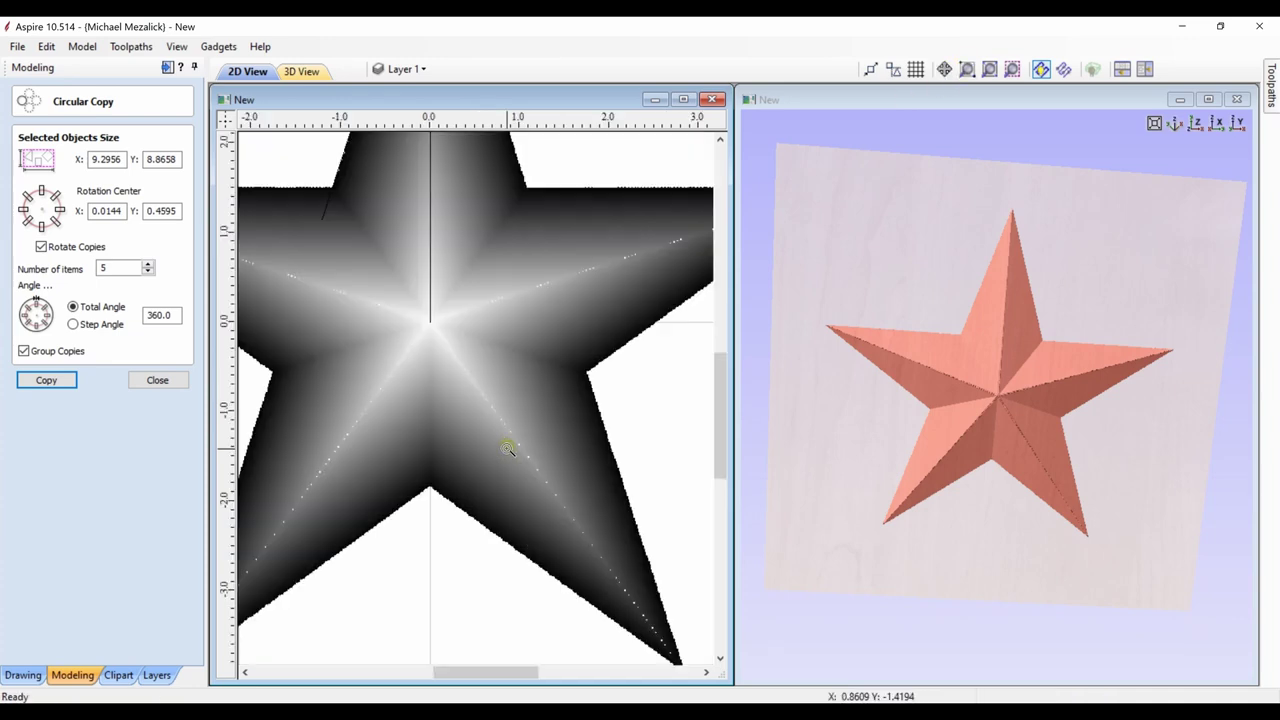
pyautogui.click(549, 487)
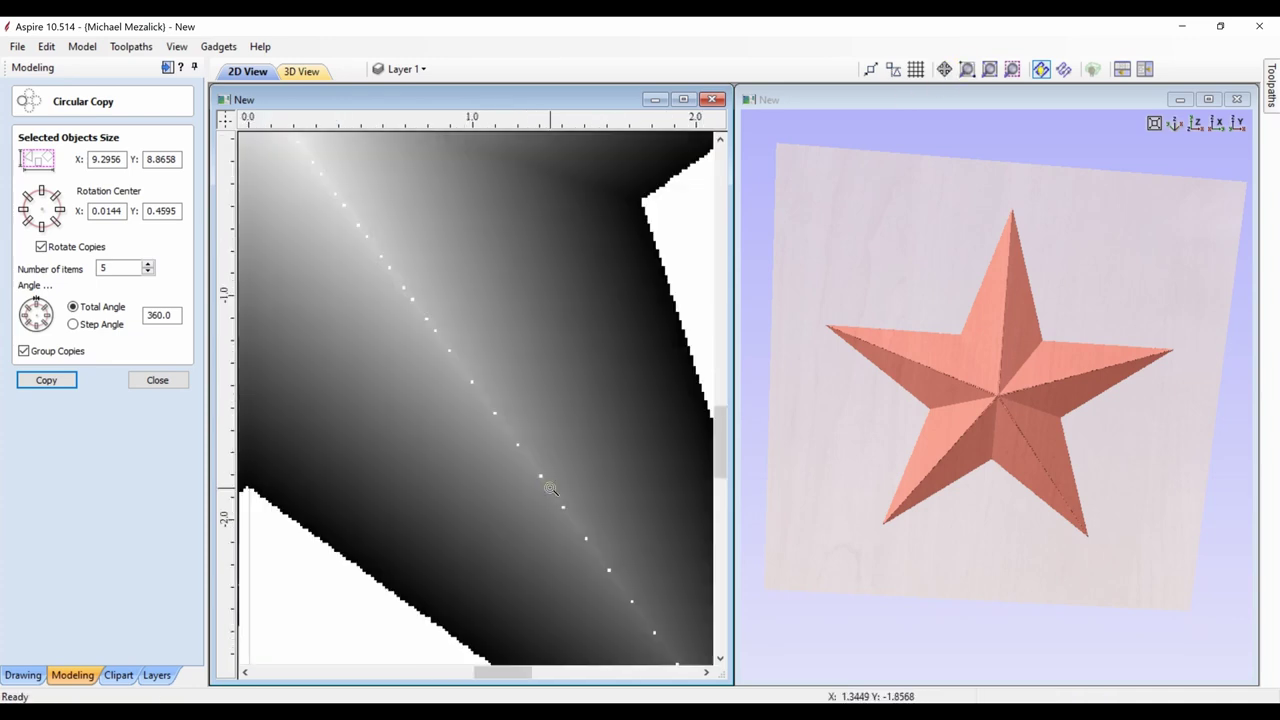
pyautogui.click(493, 428)
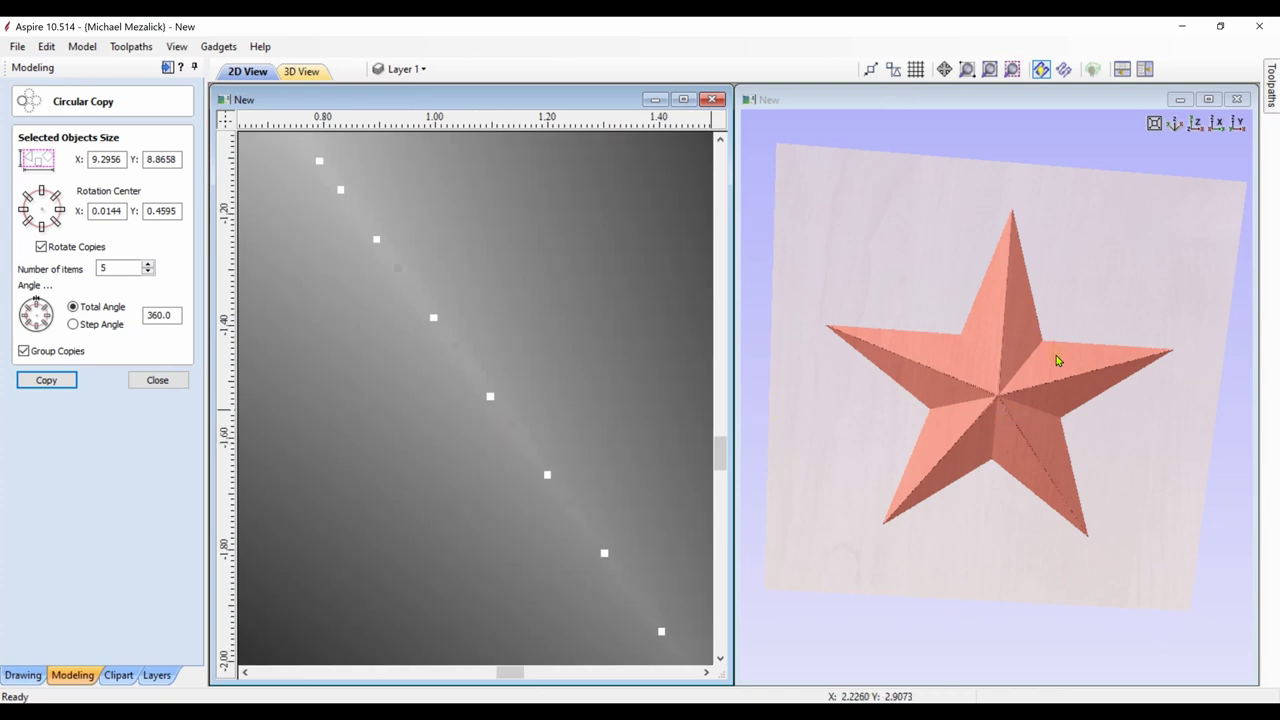
pyautogui.scroll(2, 1100, 356)
pyautogui.scroll(4, 1100, 356)
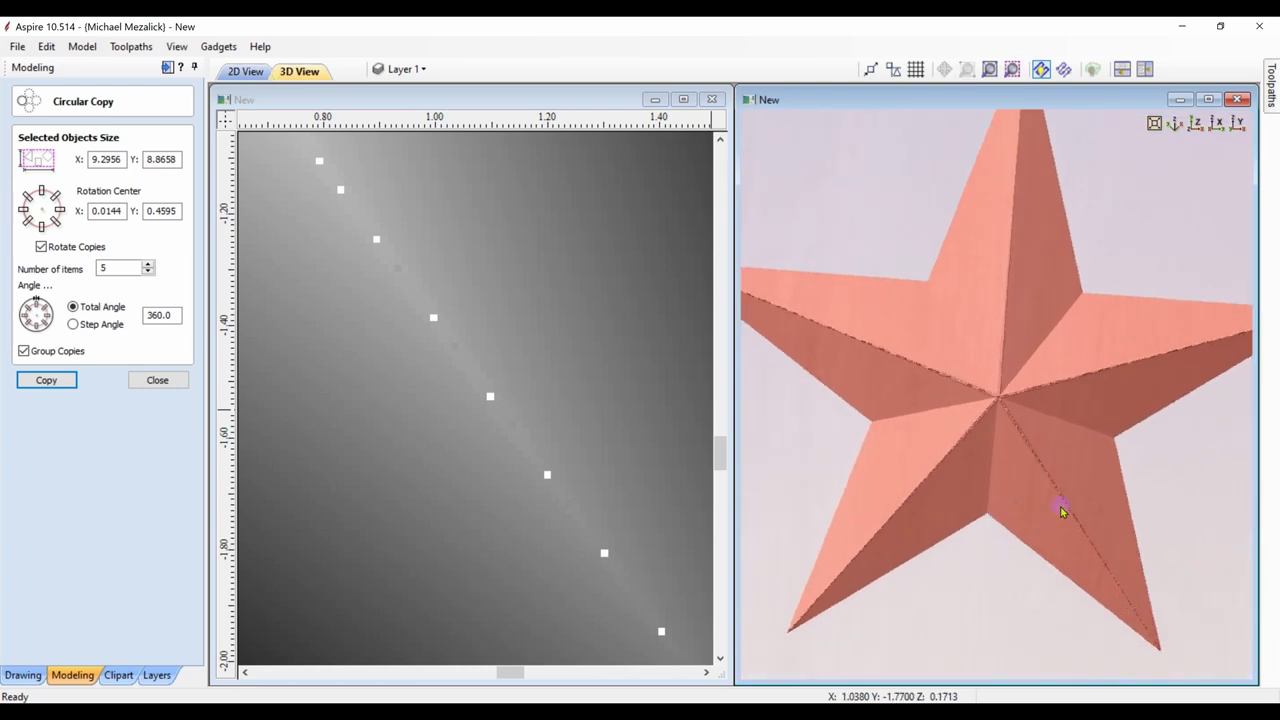
pyautogui.moveTo(1146, 341); pyautogui.dragTo(907, 508)
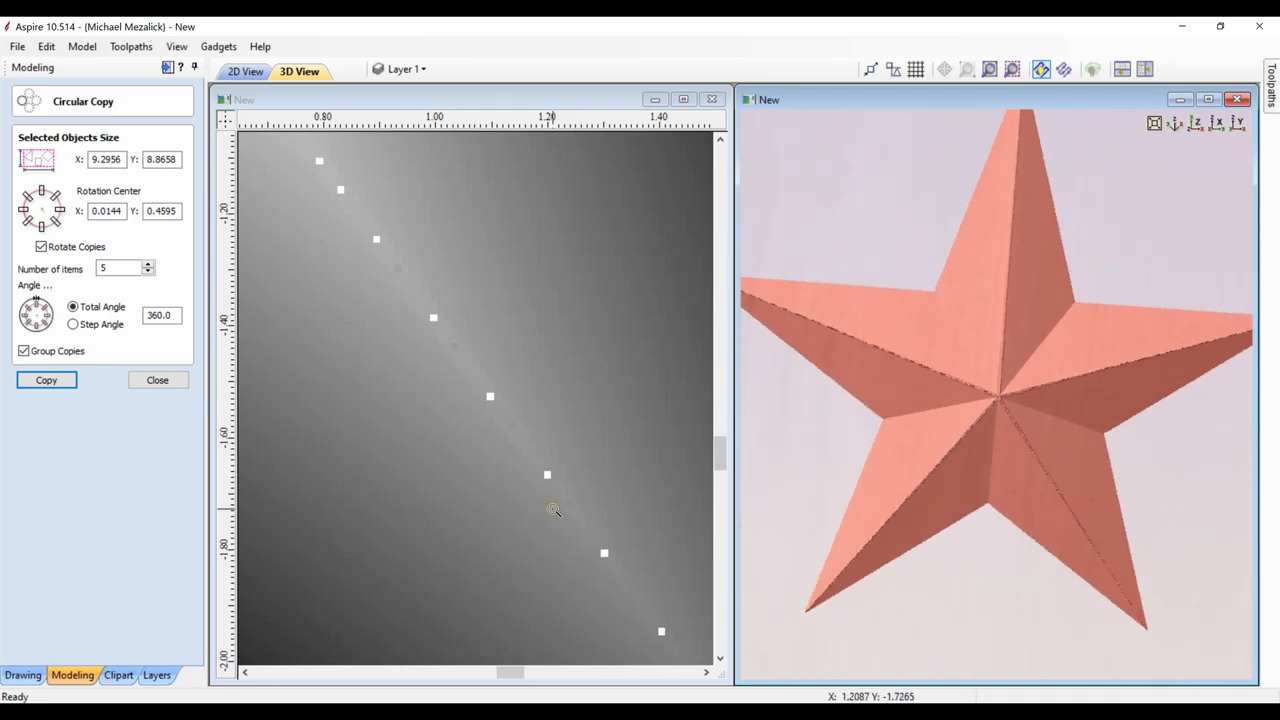
pyautogui.click(140, 390)
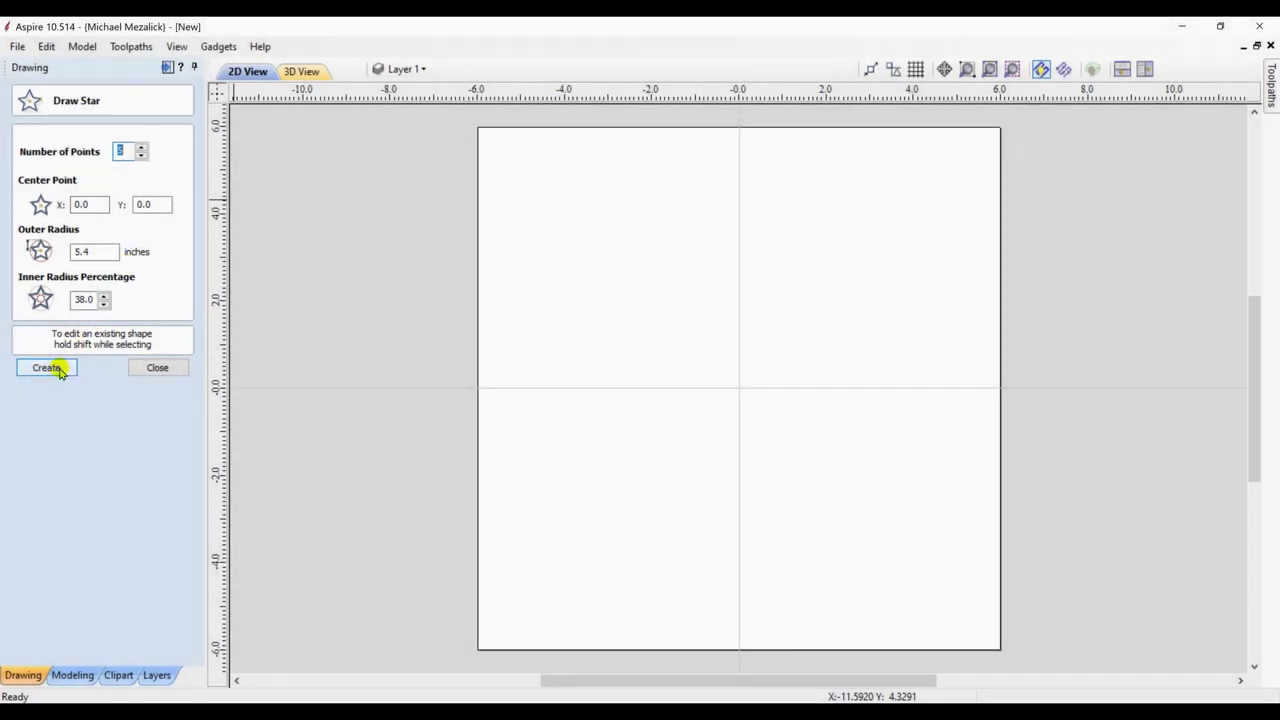
# Create a 5-point star, 5.4-inch radius and 38% inner, and align it to the material centre.
pyautogui.click(57, 367)
pyautogui.click(155, 367)
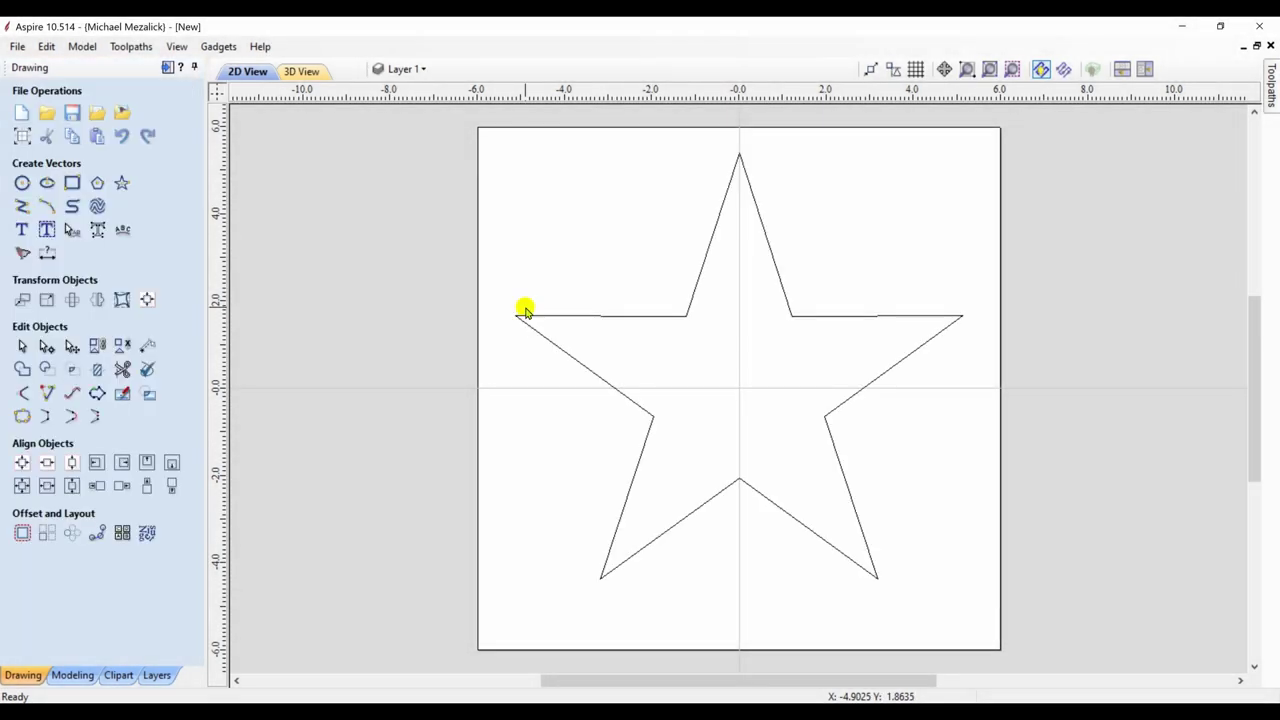
pyautogui.click(551, 317)
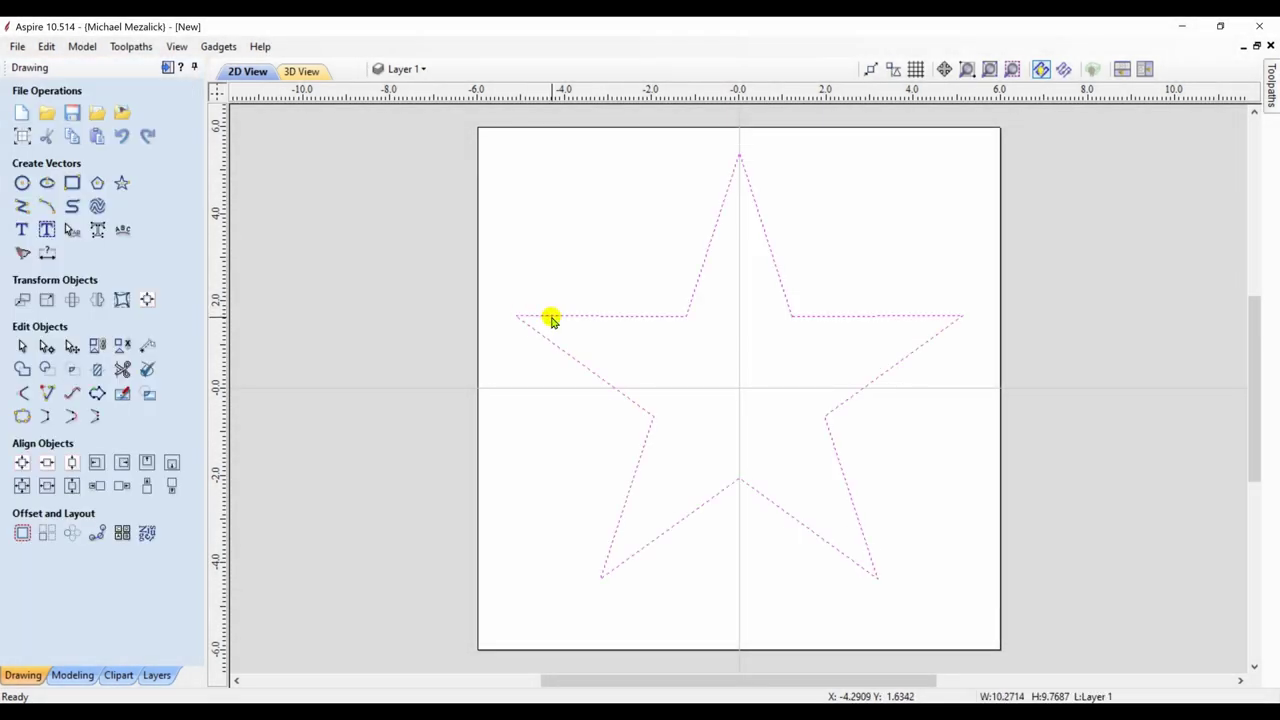
pyautogui.click(22, 463)
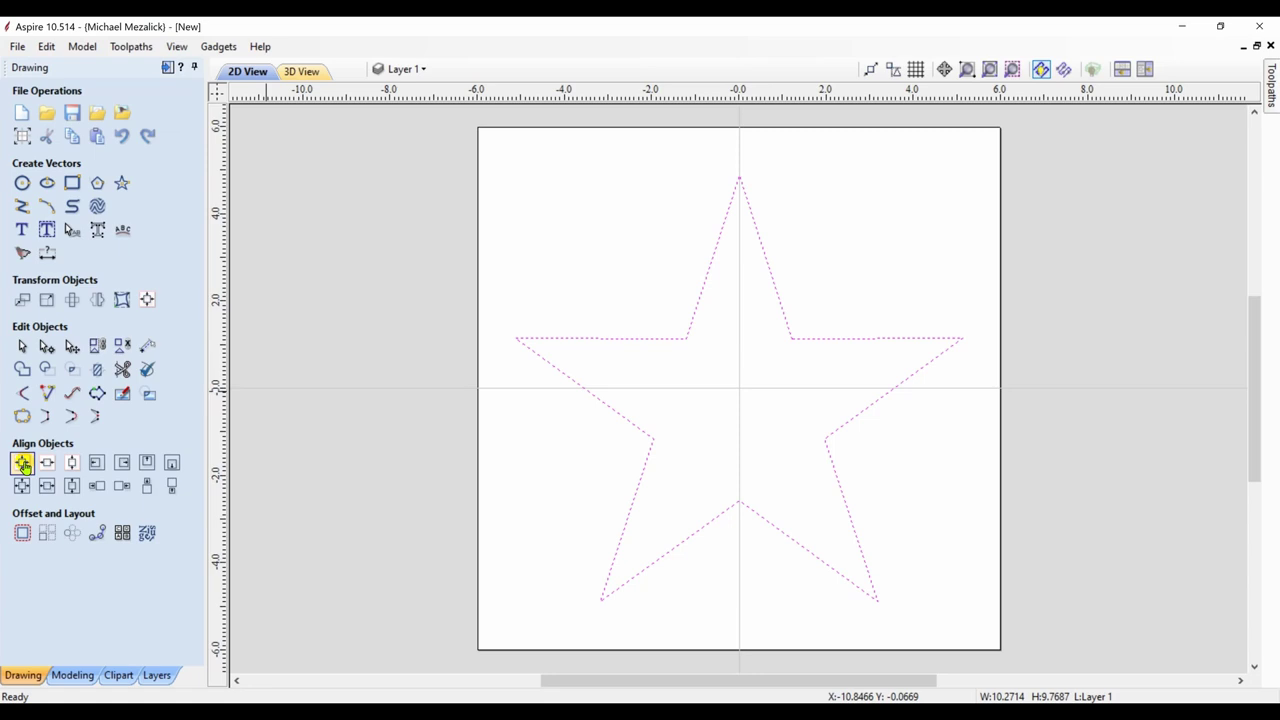
pyautogui.press('n')
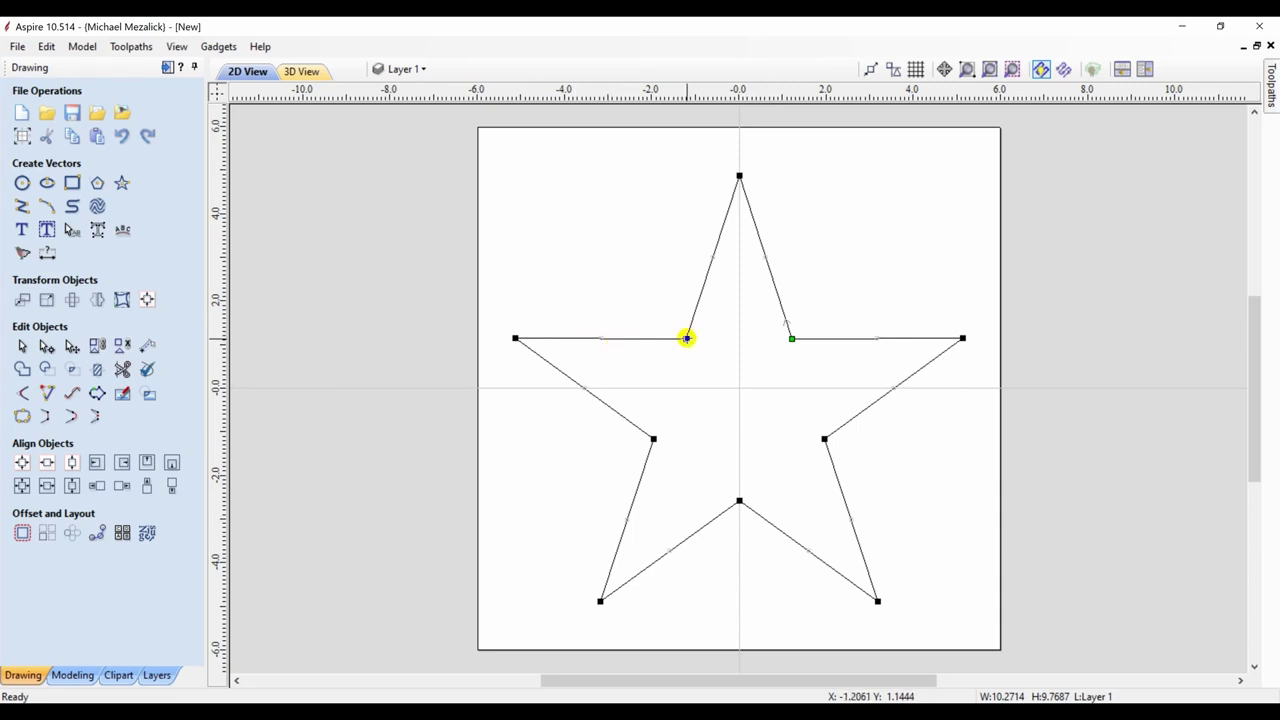
# Trim the star down to its top spike using the two inner nodes beside it.
pyautogui.click(686, 338)
pyautogui.keyDown('shift'); pyautogui.click(791, 338); pyautogui.keyUp('shift')
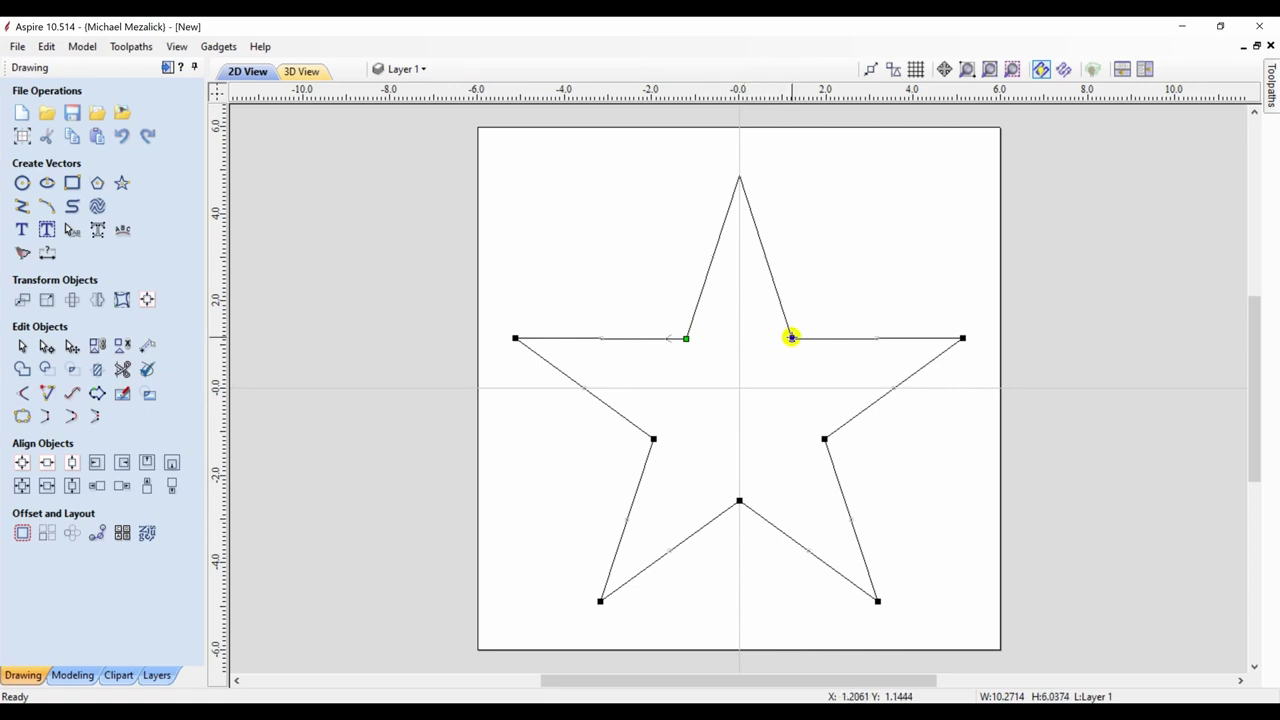
pyautogui.press('r')
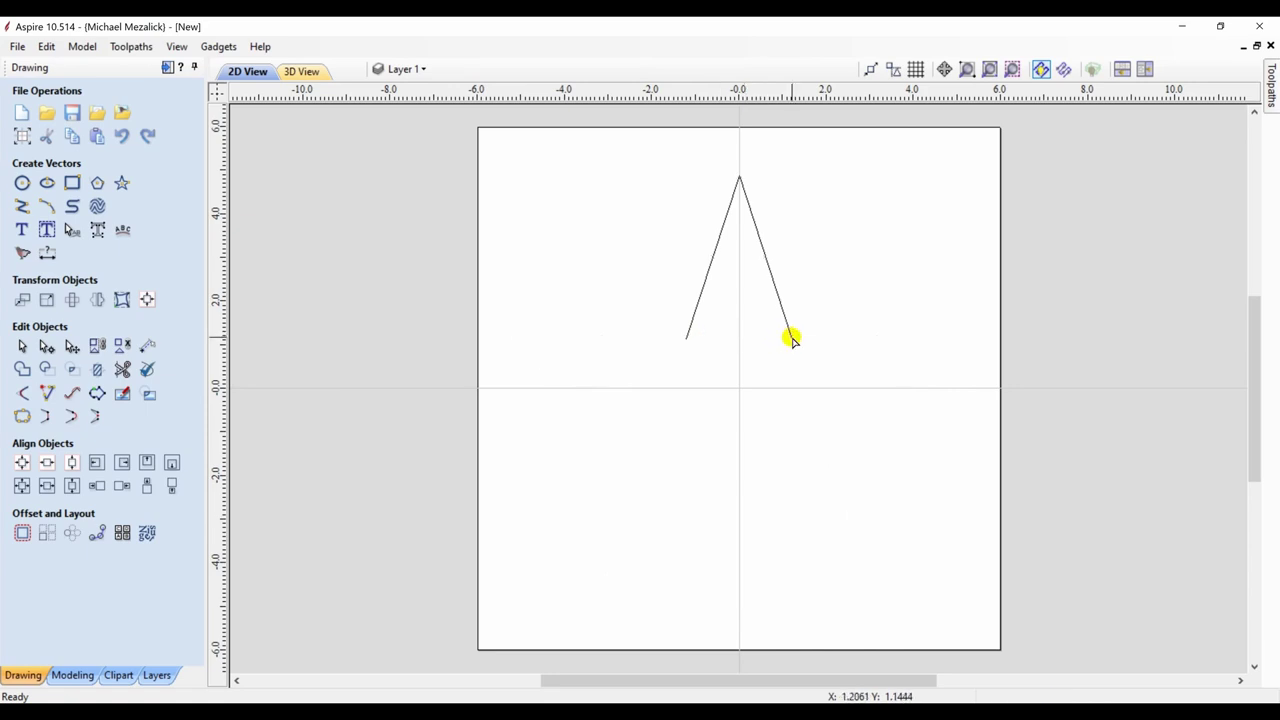
pyautogui.click(722, 229)
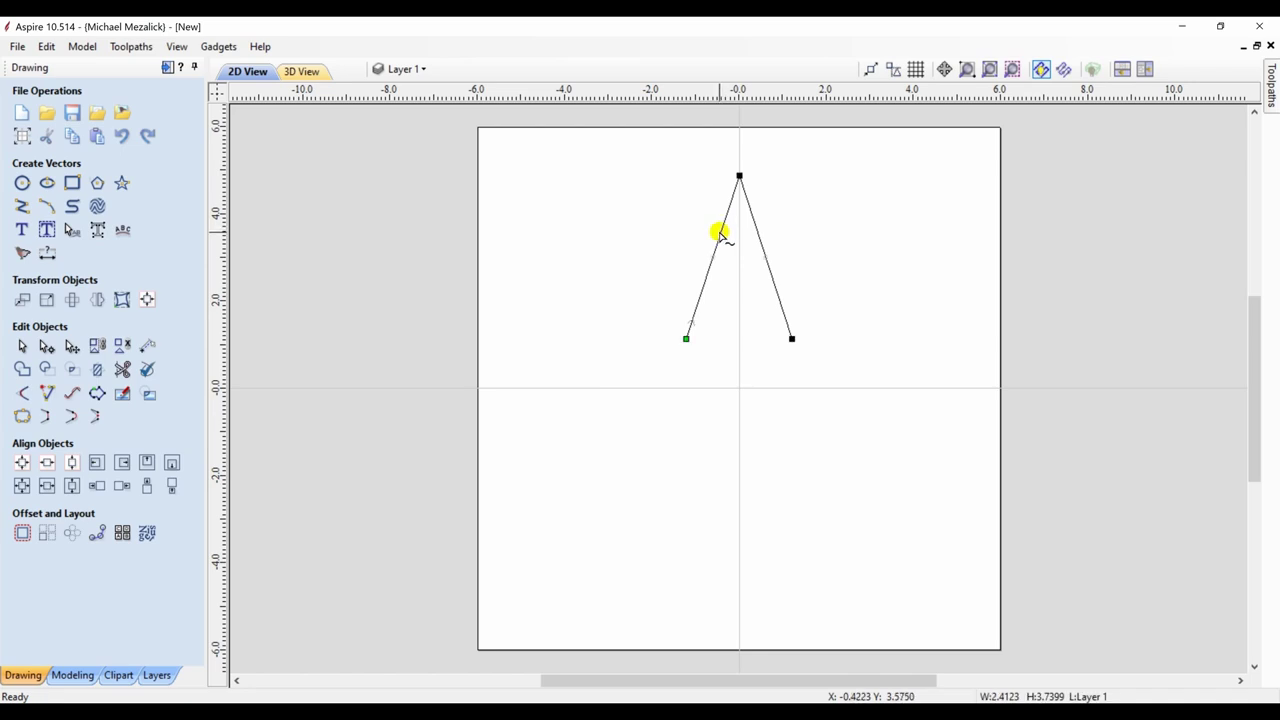
# Drag both spike leg ends down to Y 0 on the horizontal centre line.
pyautogui.moveTo(685, 337); pyautogui.dragTo(668, 387)
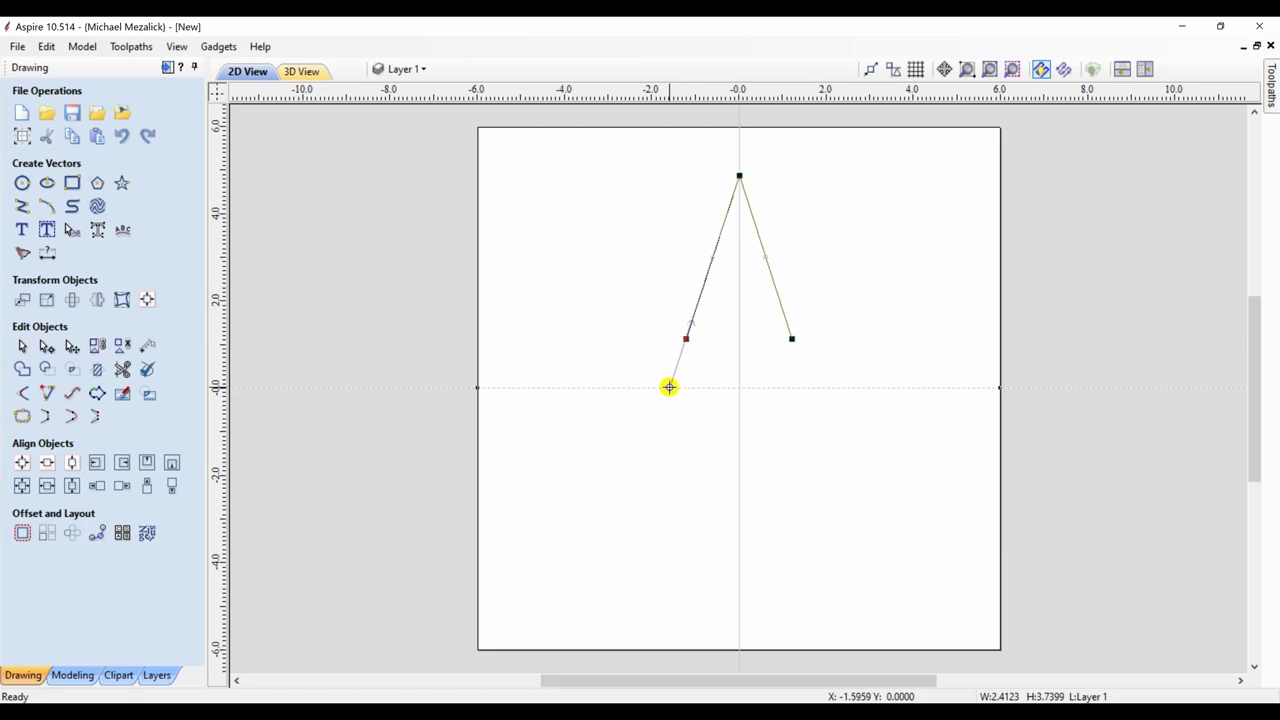
pyautogui.moveTo(668, 387); pyautogui.dragTo(668, 387)
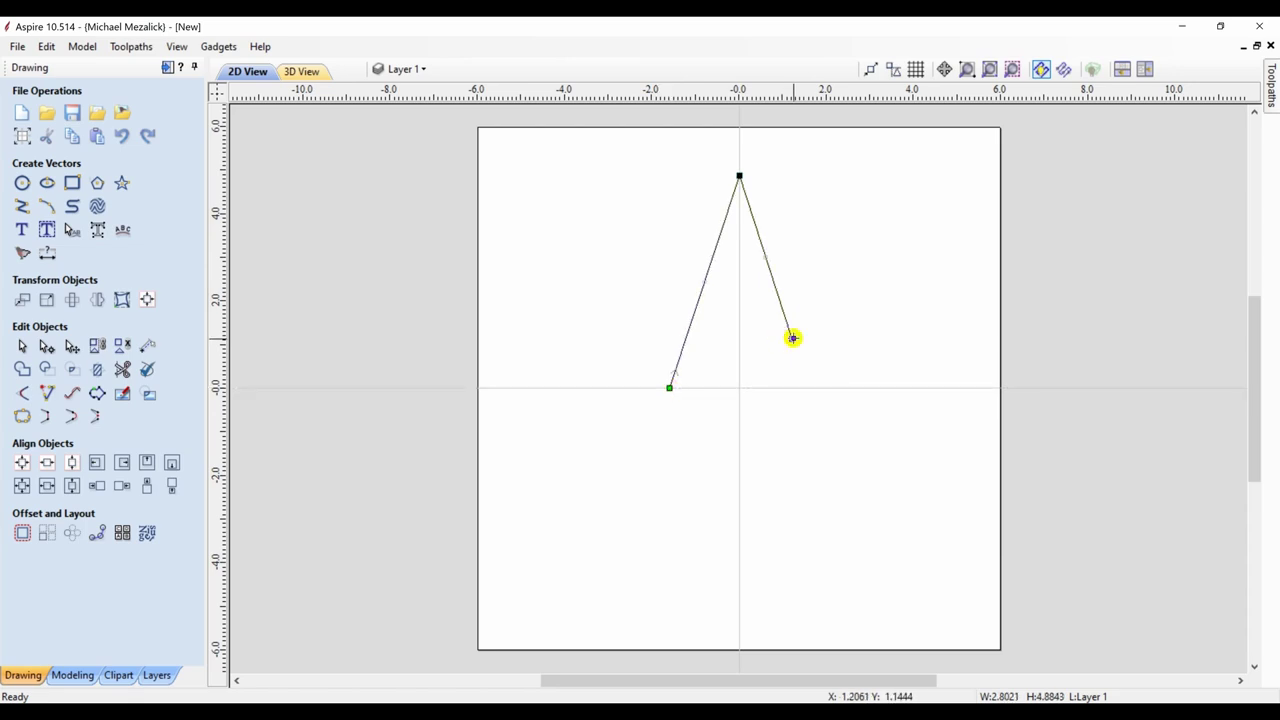
pyautogui.moveTo(792, 338)
pyautogui.mouseDown()
pyautogui.moveTo(820, 374)
pyautogui.moveTo(806, 387)
pyautogui.mouseUp()
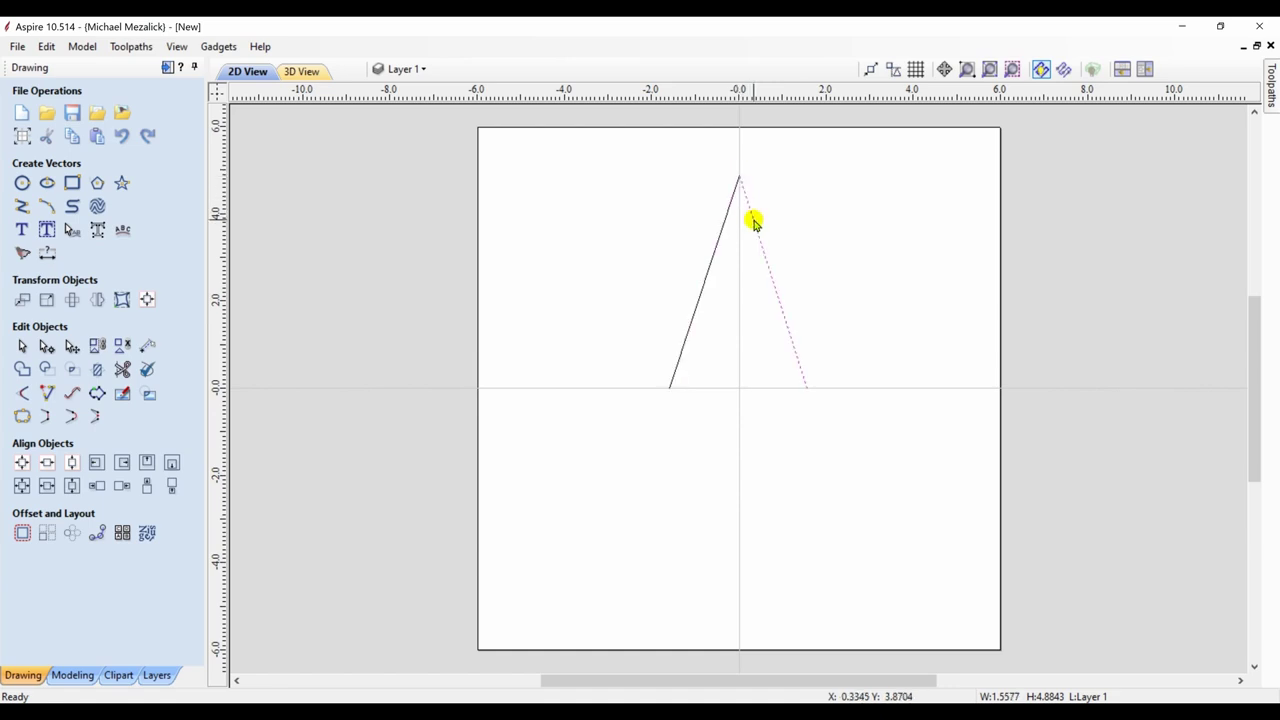
# Draw a small, shallow inverted-V polyline at the upper left of the spike.
pyautogui.click(22, 206)
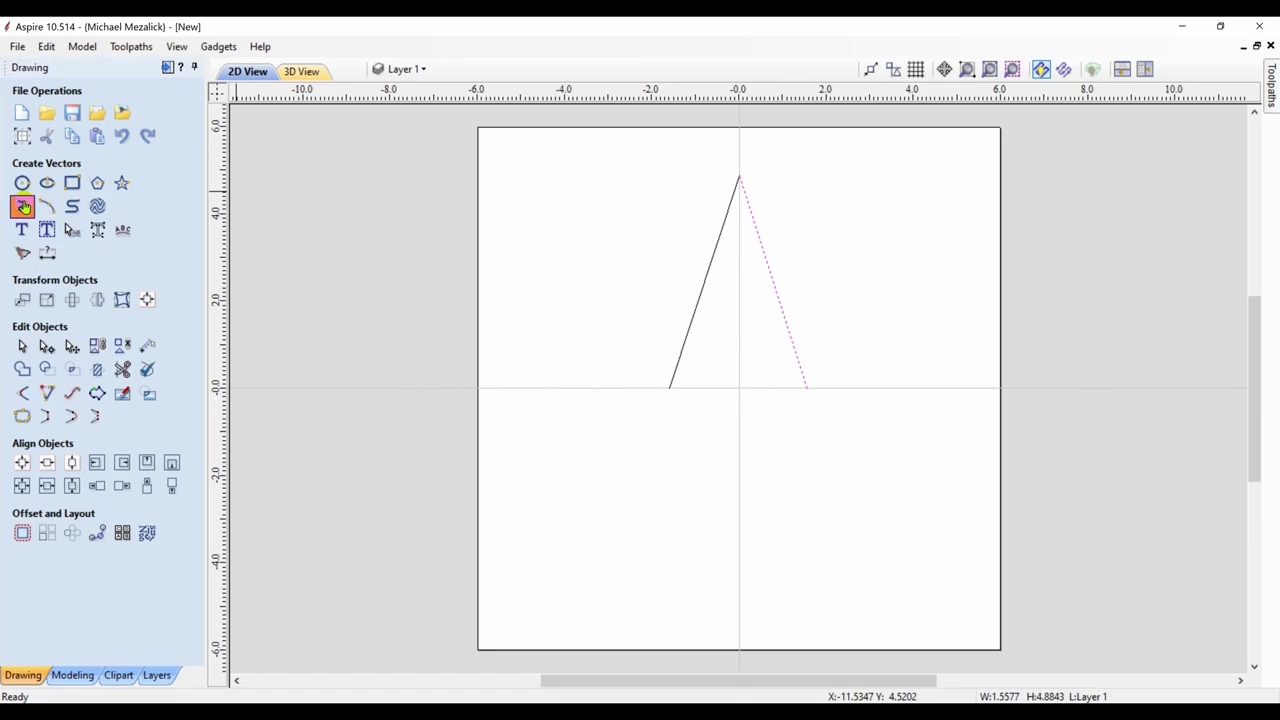
pyautogui.click(556, 238)
pyautogui.click(600, 226)
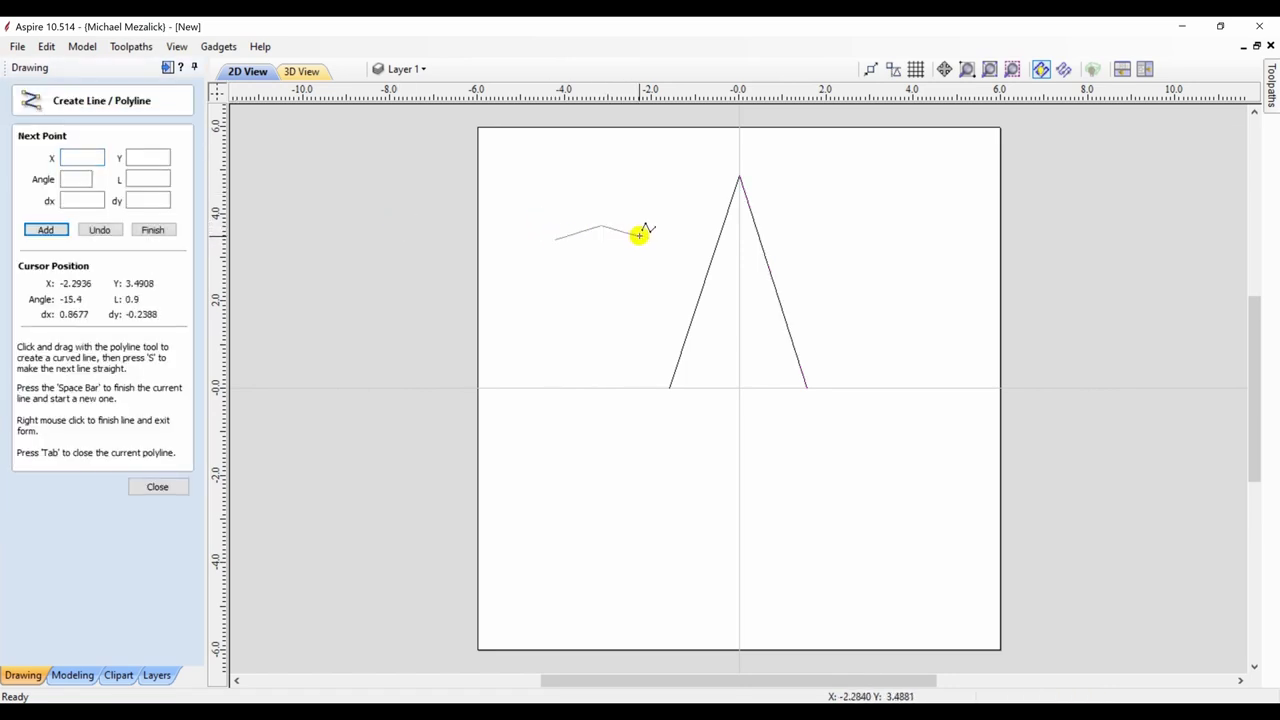
pyautogui.click(648, 236)
pyautogui.press('space')
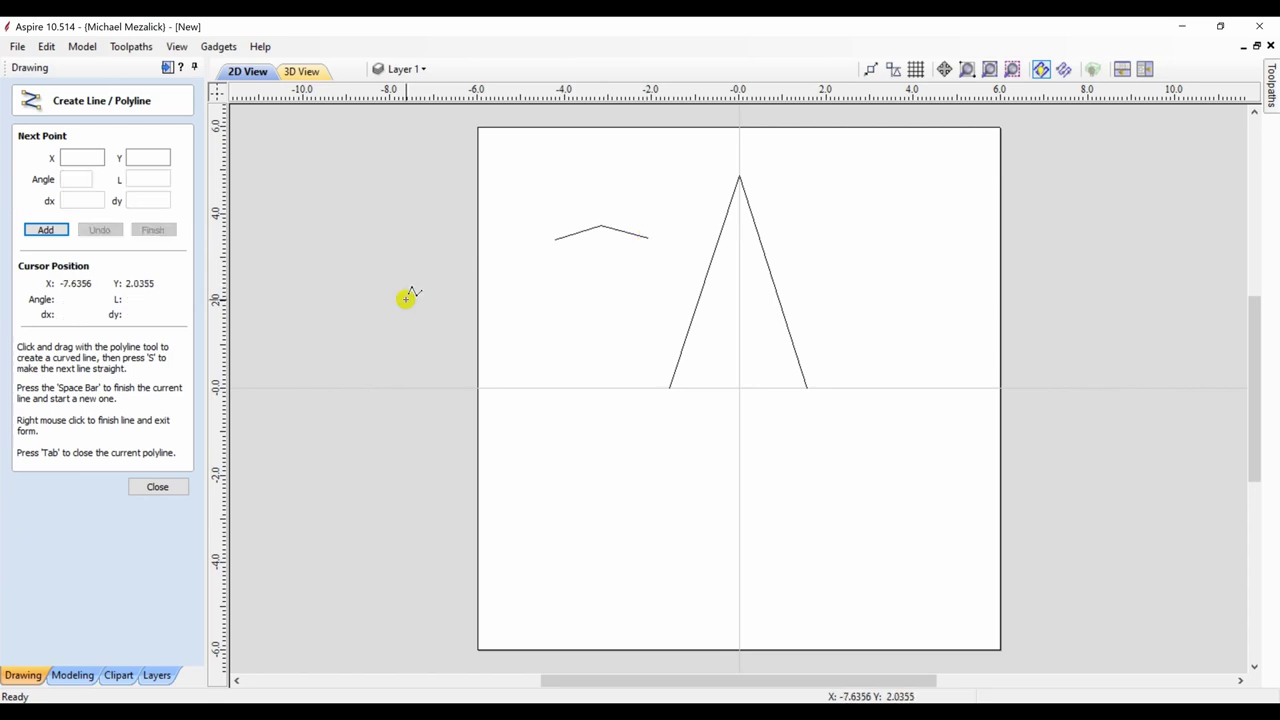
pyautogui.press('Escape')
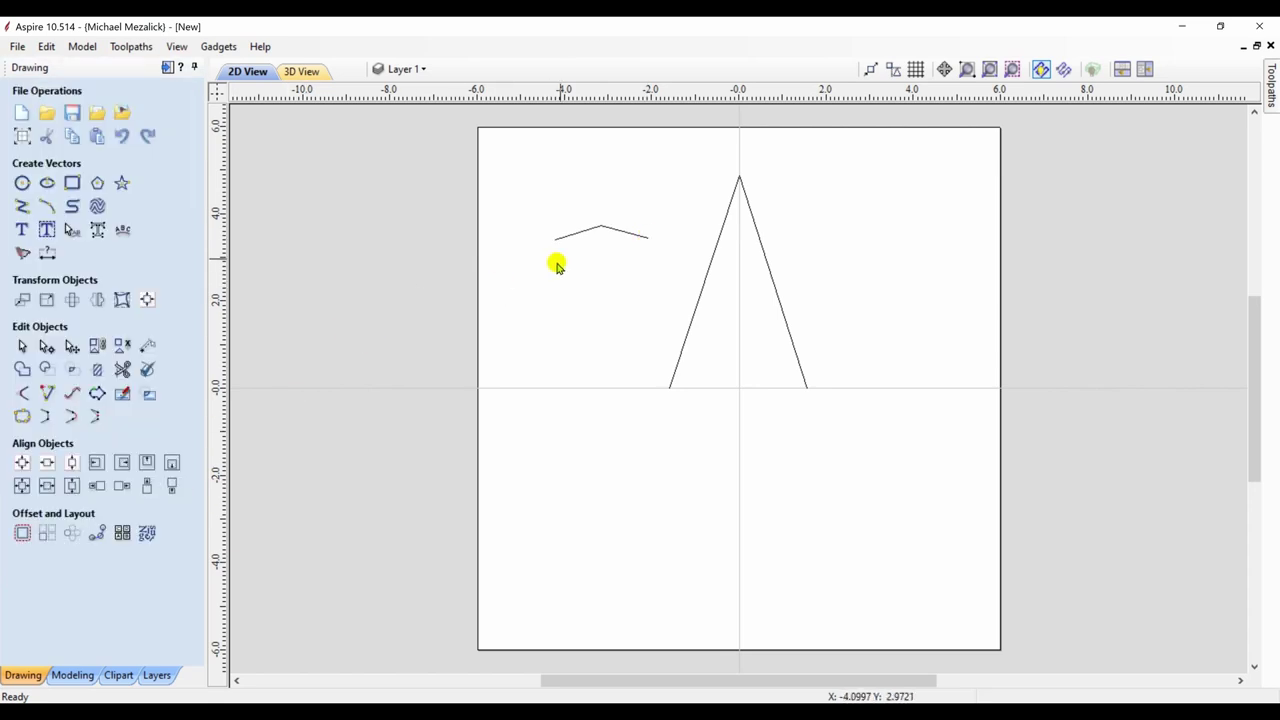
# Select the peaked line together with the spike's left and right sides.
pyautogui.click(567, 236)
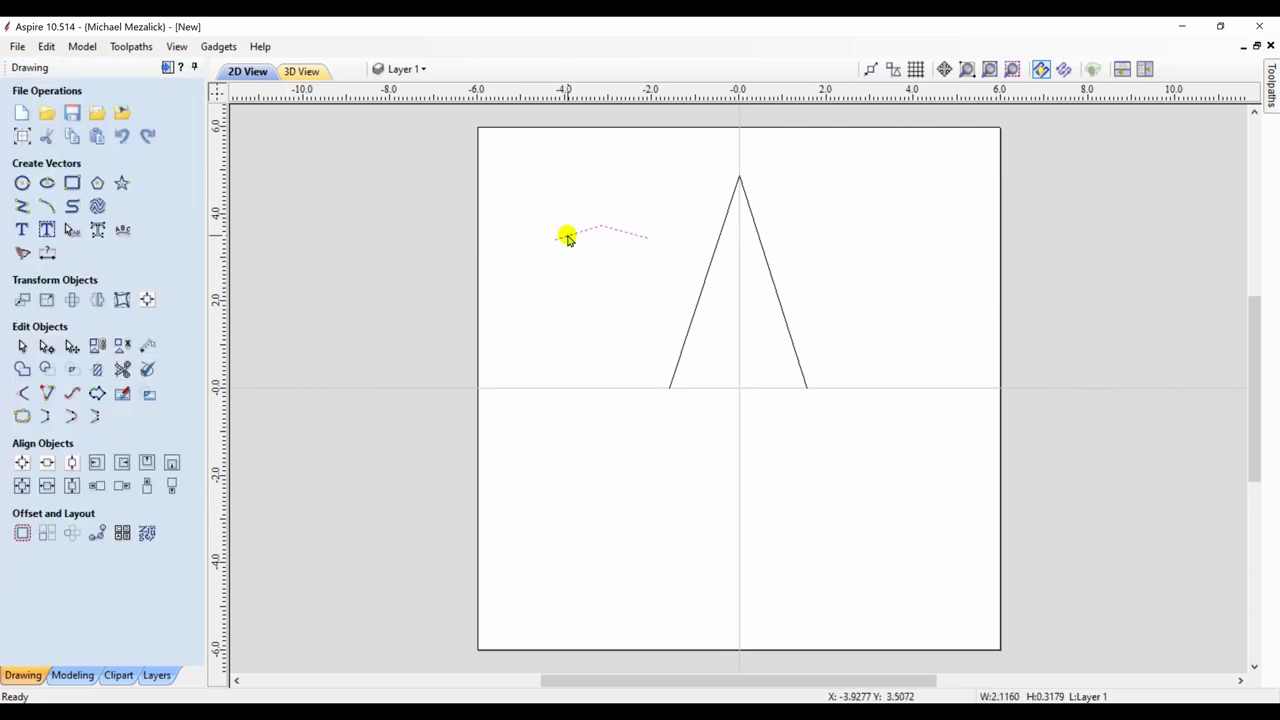
pyautogui.click(697, 297)
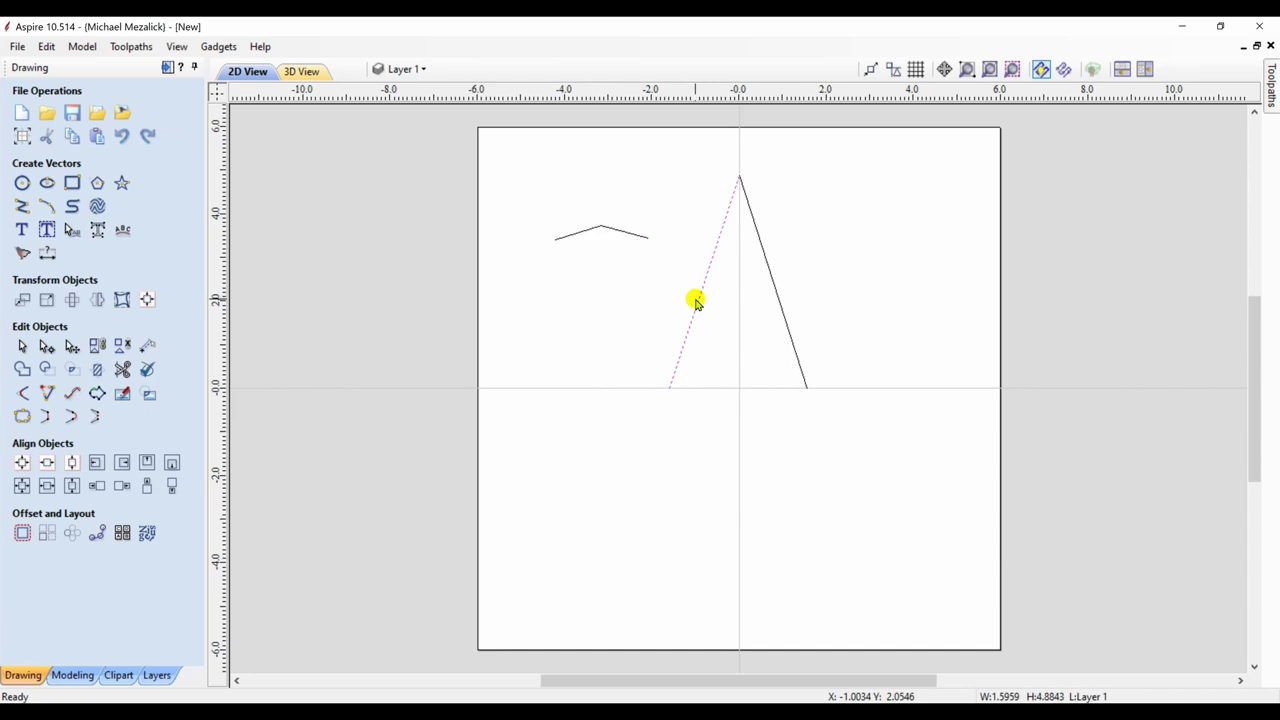
pyautogui.keyDown('shift'); pyautogui.click(785, 322); pyautogui.keyUp('shift')
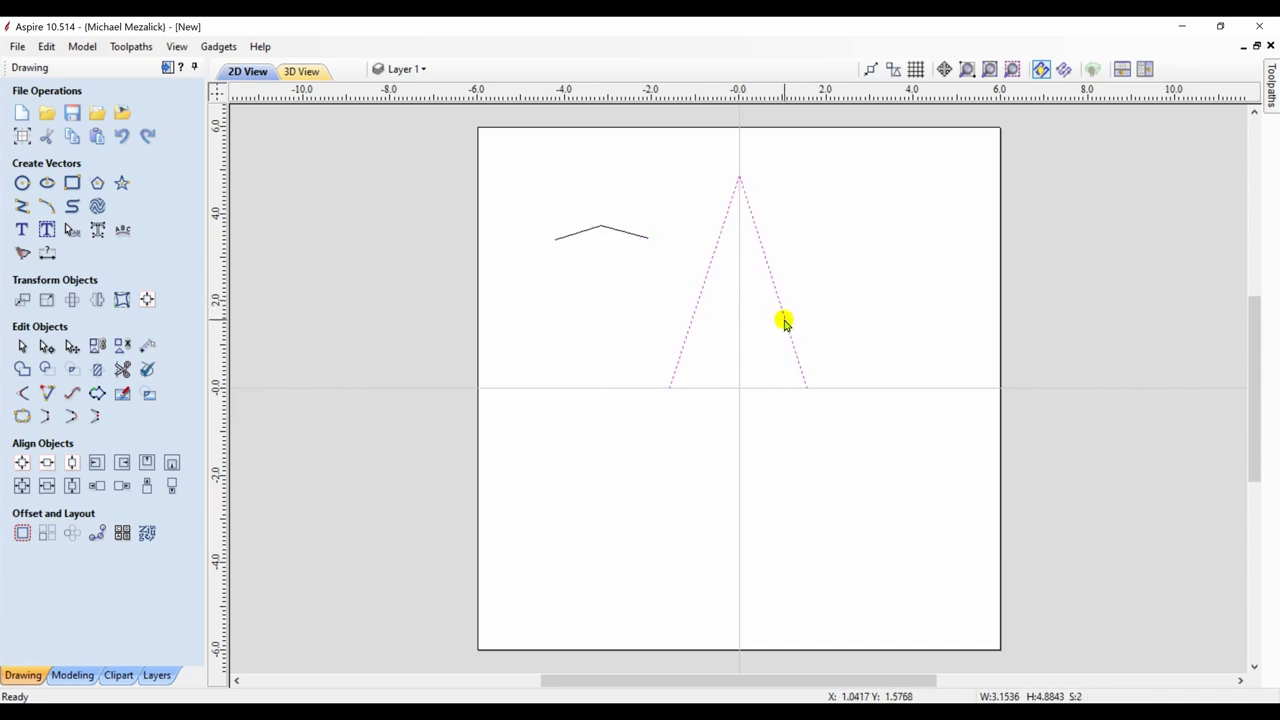
# Two-rail sweep the peaked cross-section along both spike sides to create Component 1.
pyautogui.click(78, 670)
pyautogui.click(48, 115)
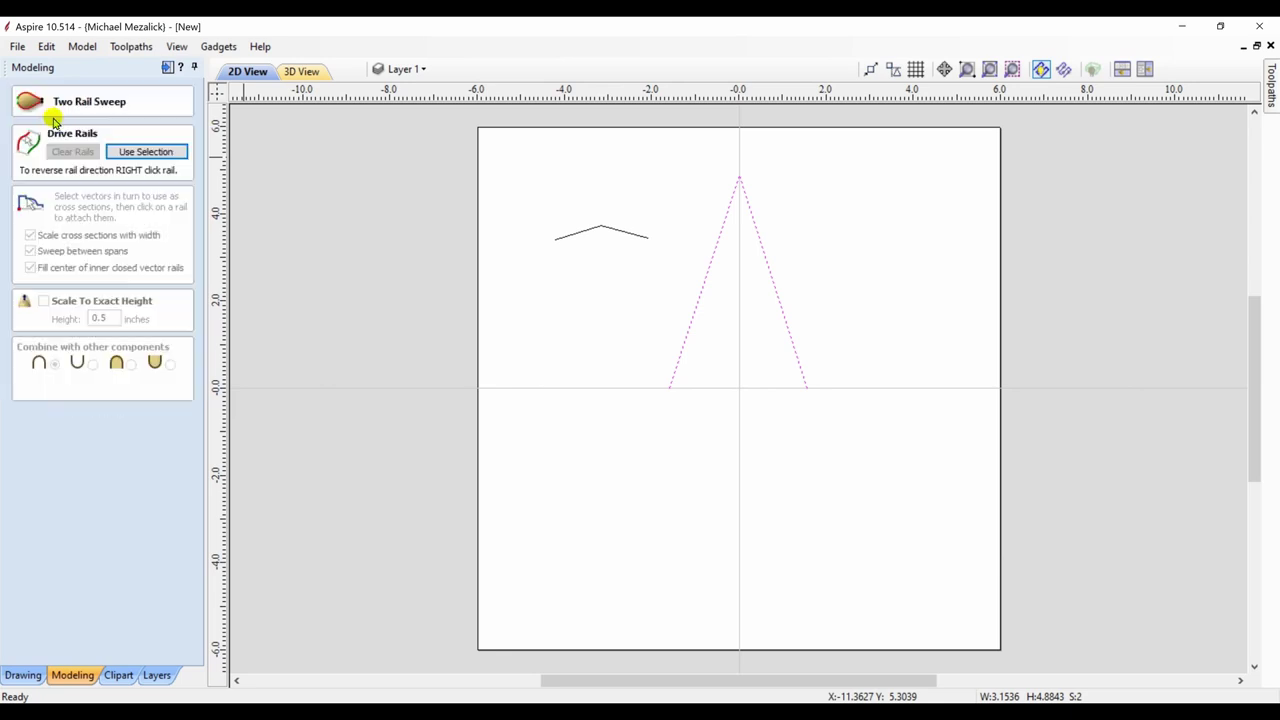
pyautogui.click(130, 151)
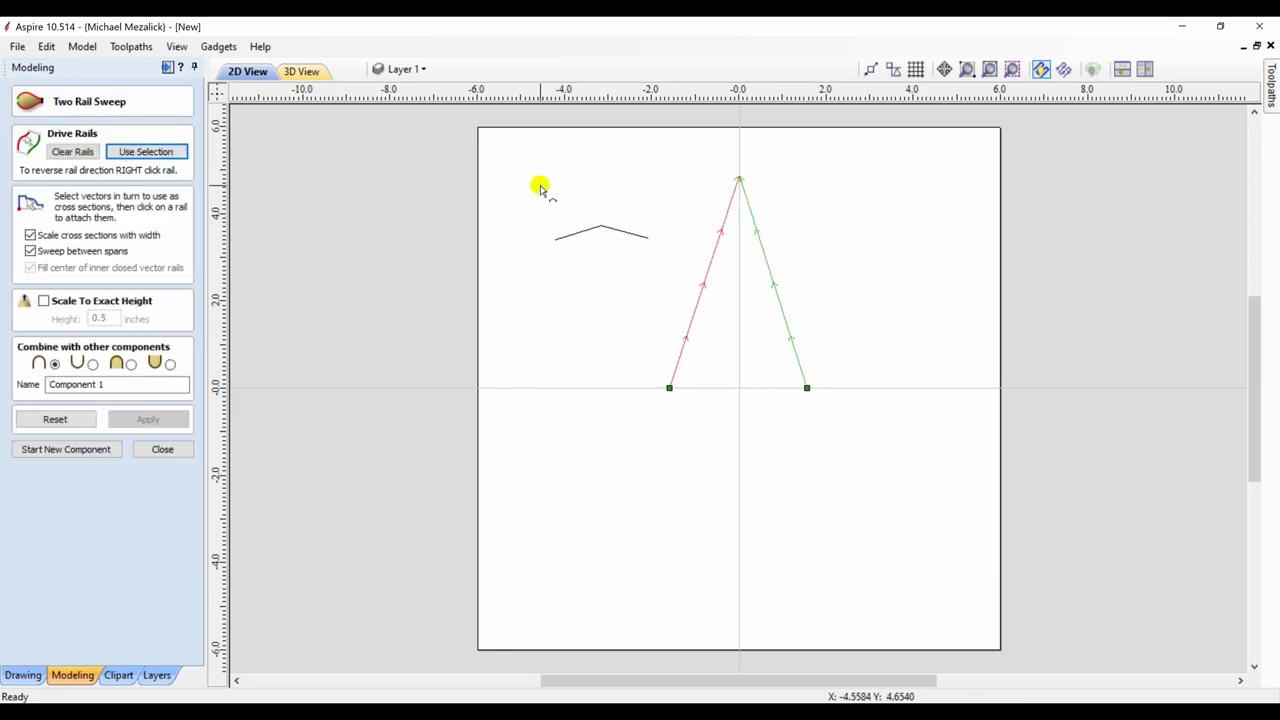
pyautogui.click(588, 230)
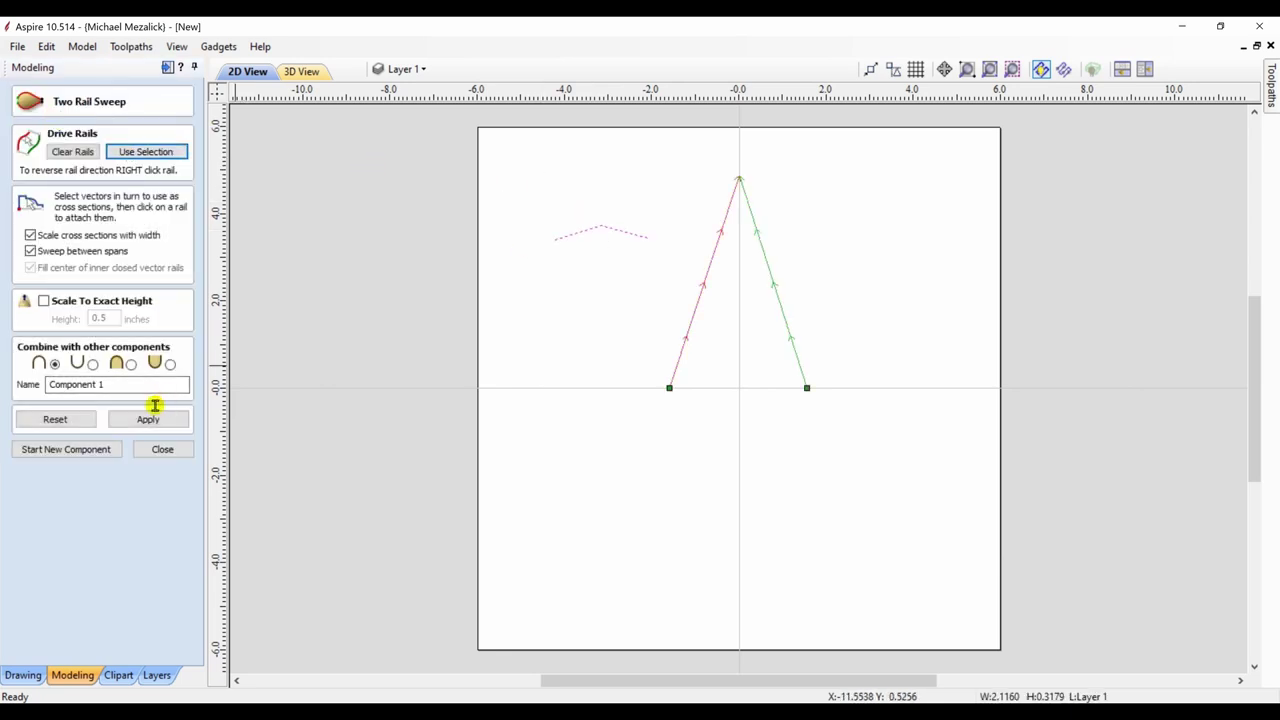
pyautogui.click(130, 364)
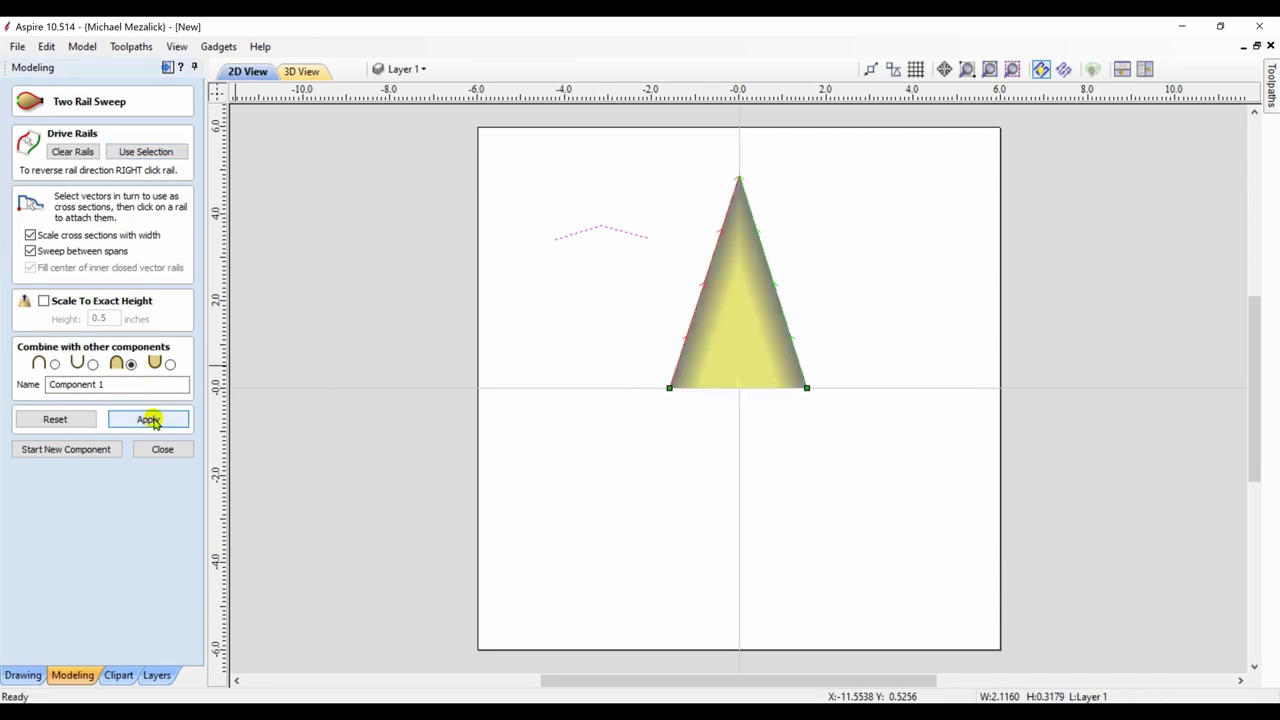
pyautogui.click(148, 419)
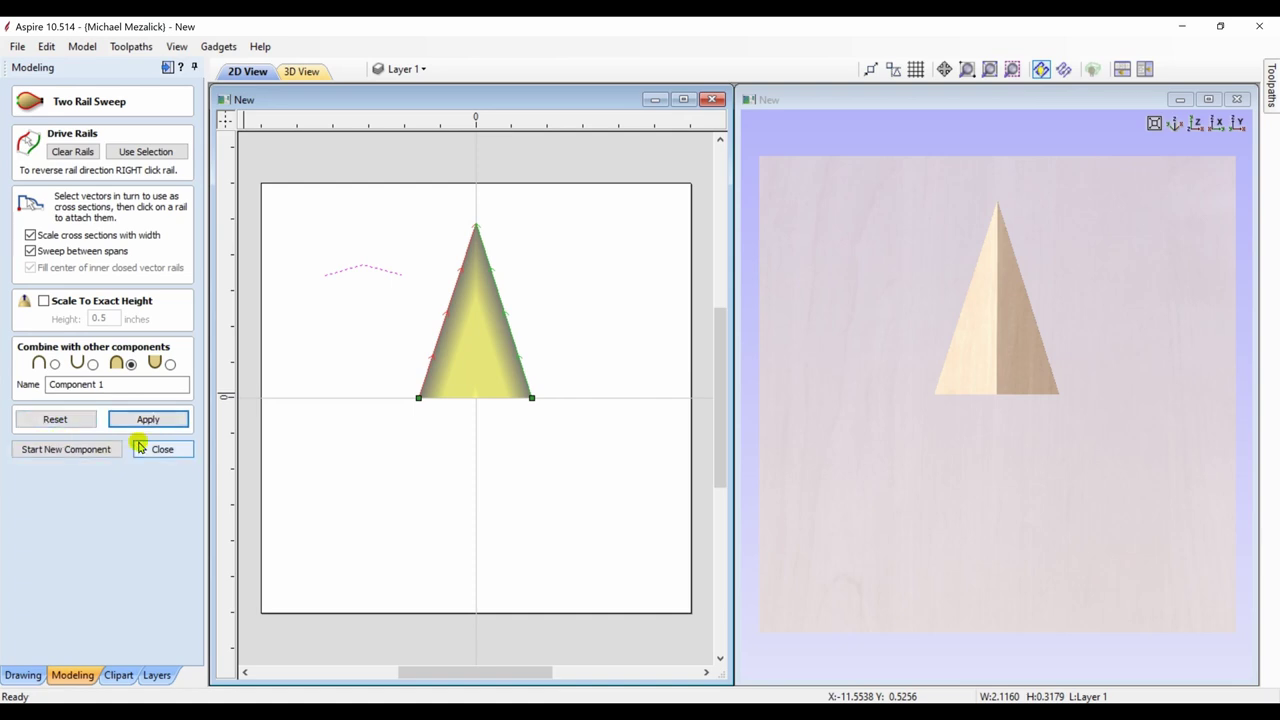
pyautogui.click(153, 449)
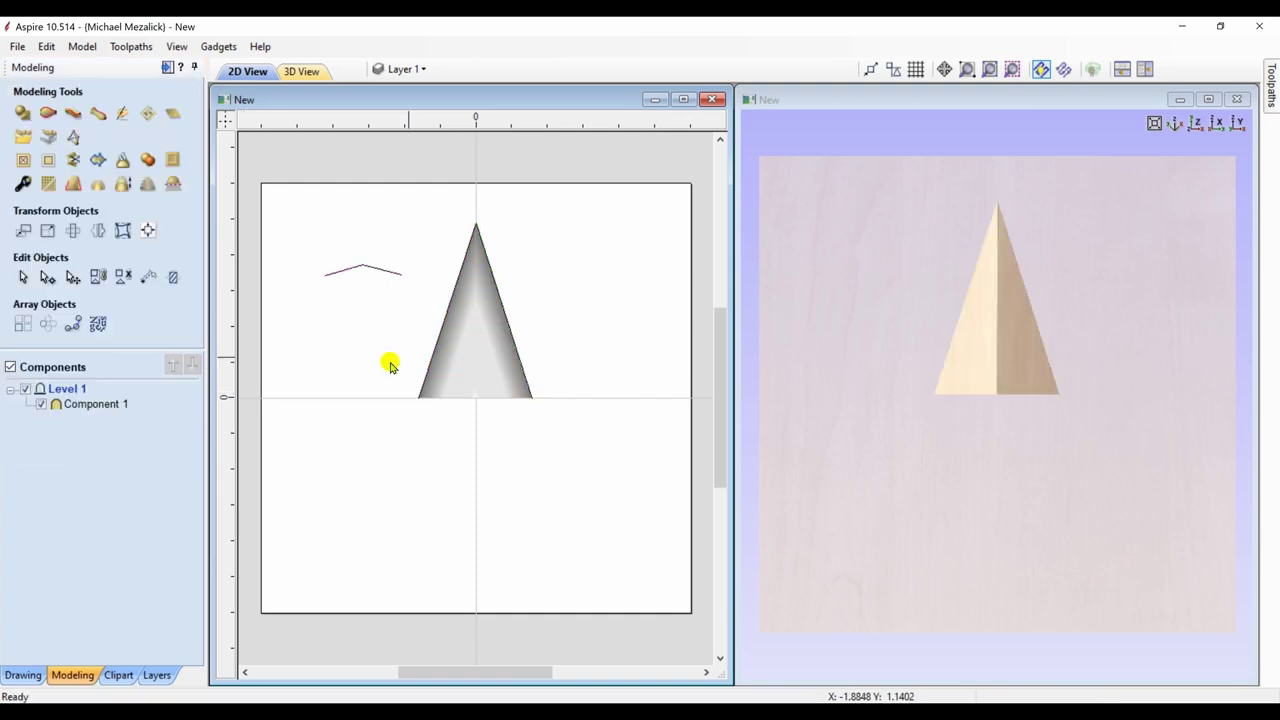
# Circular-copy the spike component into 5 items over 360° to form the star.
pyautogui.click(467, 353)
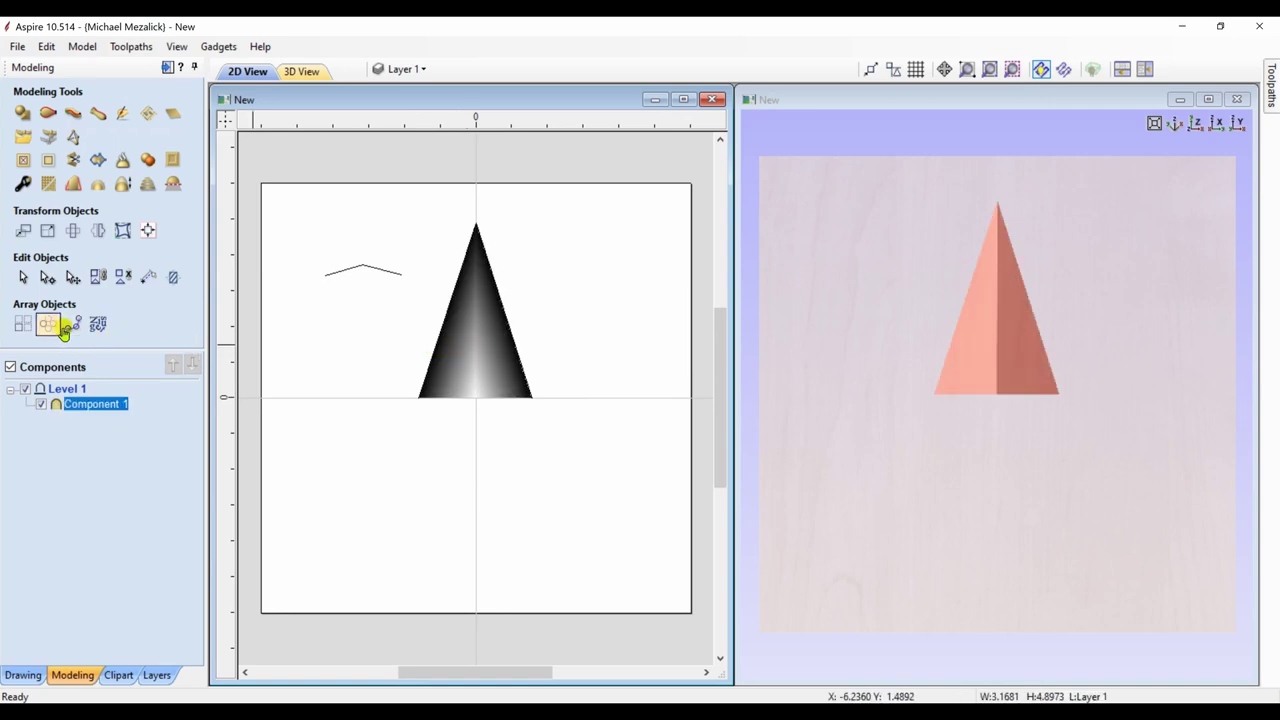
pyautogui.click(47, 324)
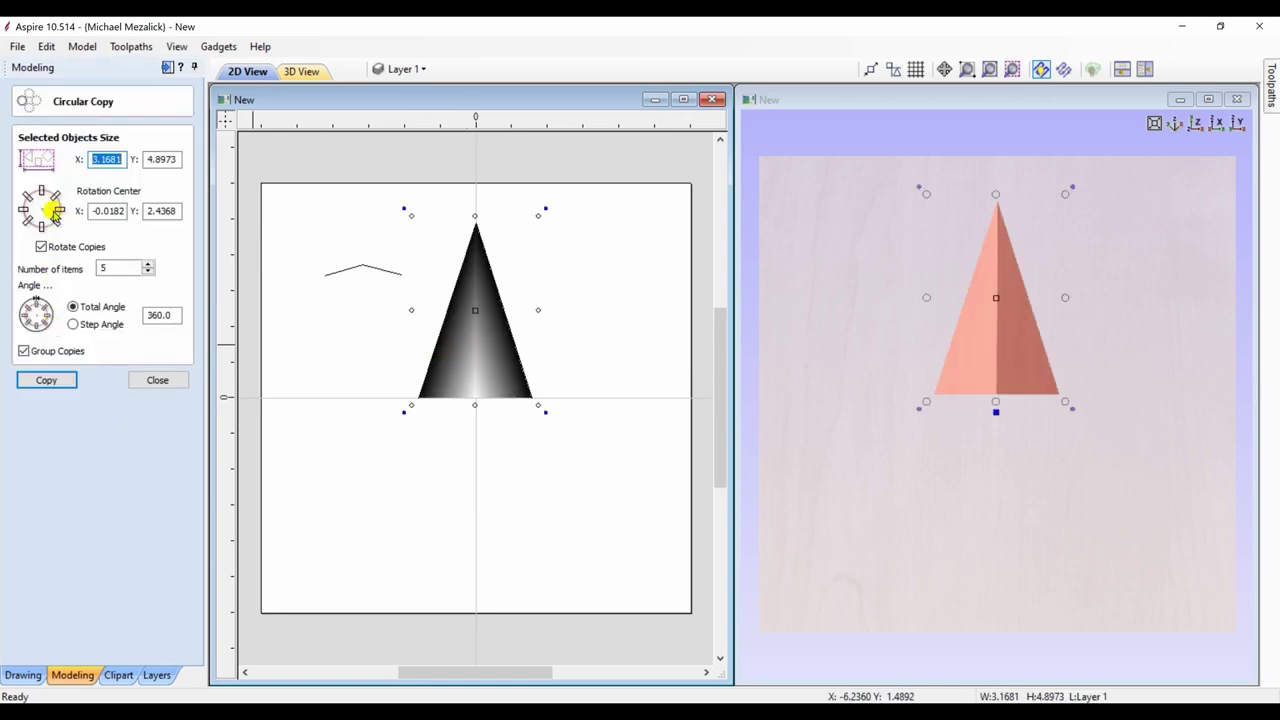
pyautogui.click(58, 381)
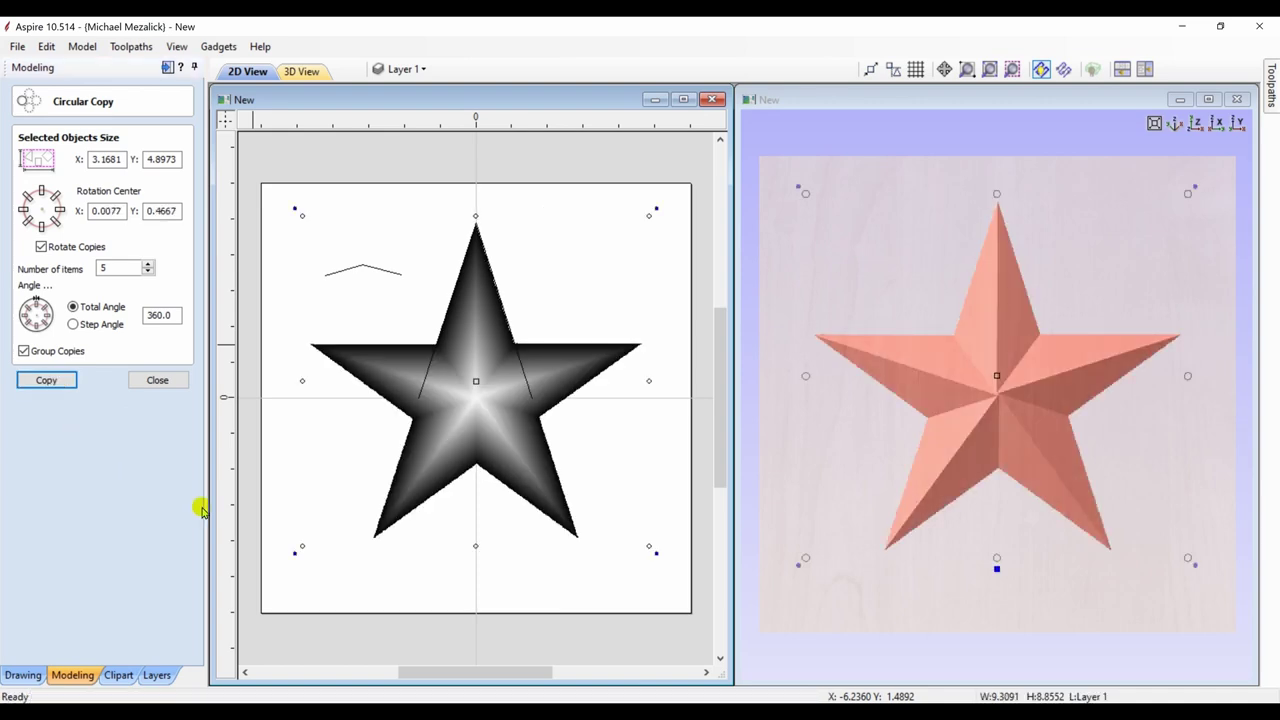
pyautogui.click(293, 499)
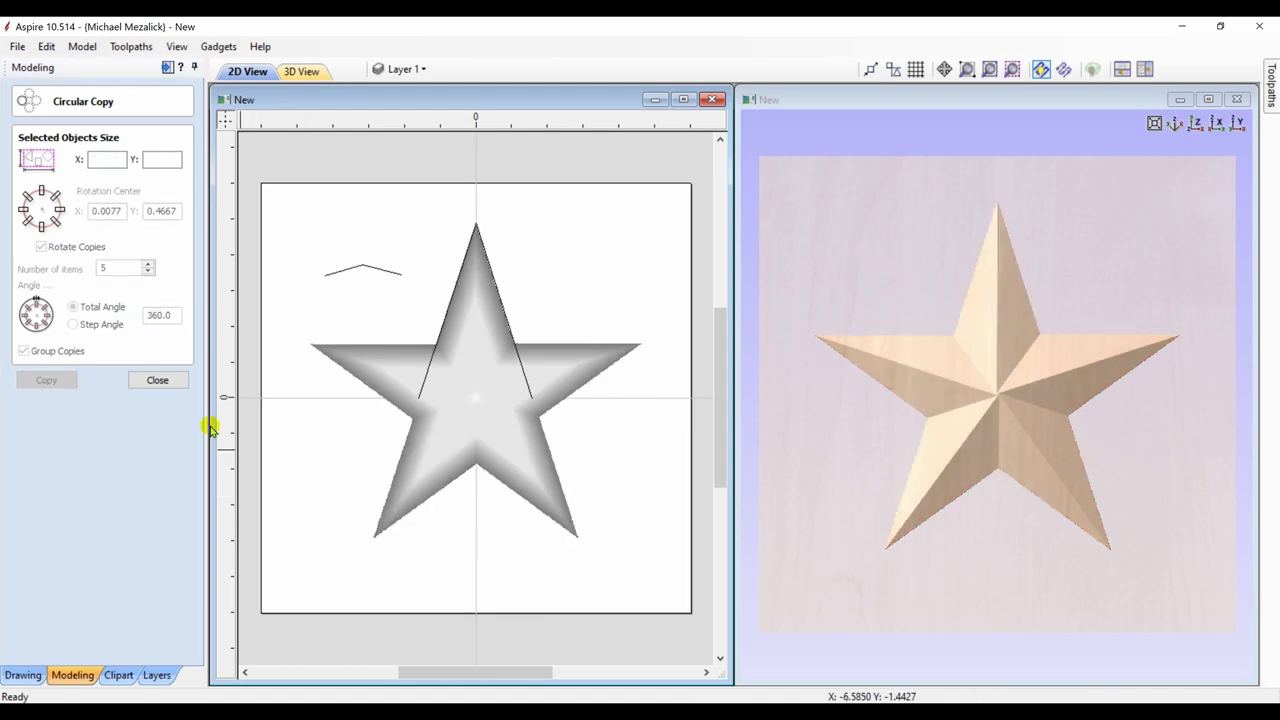
pyautogui.click(170, 380)
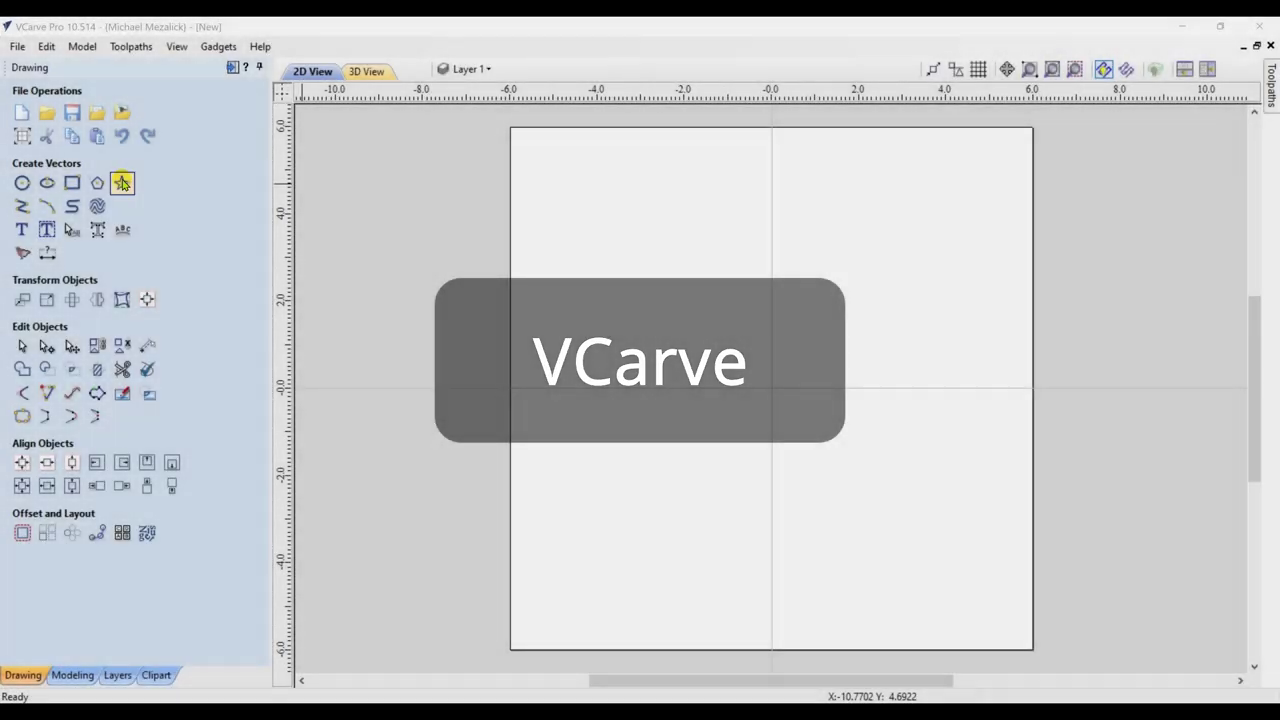
# Create a centred five-point star with 5.2 in outer radius and 38% inner radius.
pyautogui.click(122, 183)
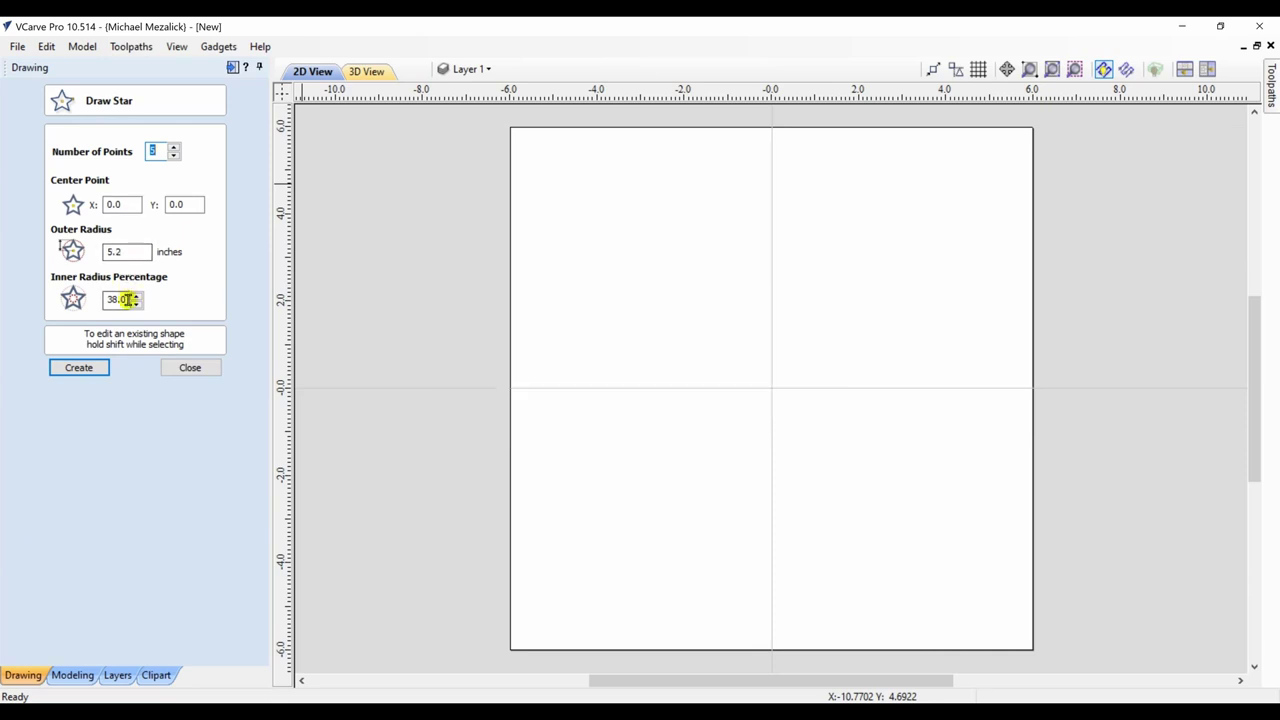
pyautogui.click(82, 368)
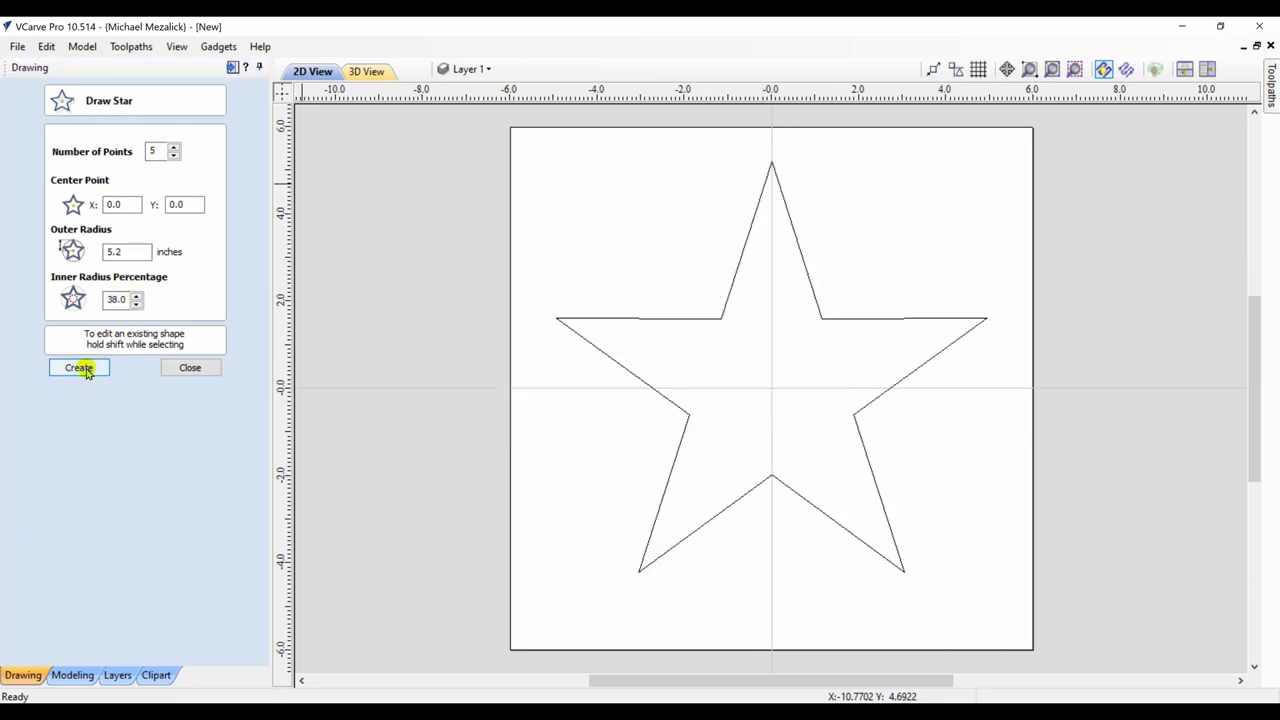
pyautogui.click(190, 367)
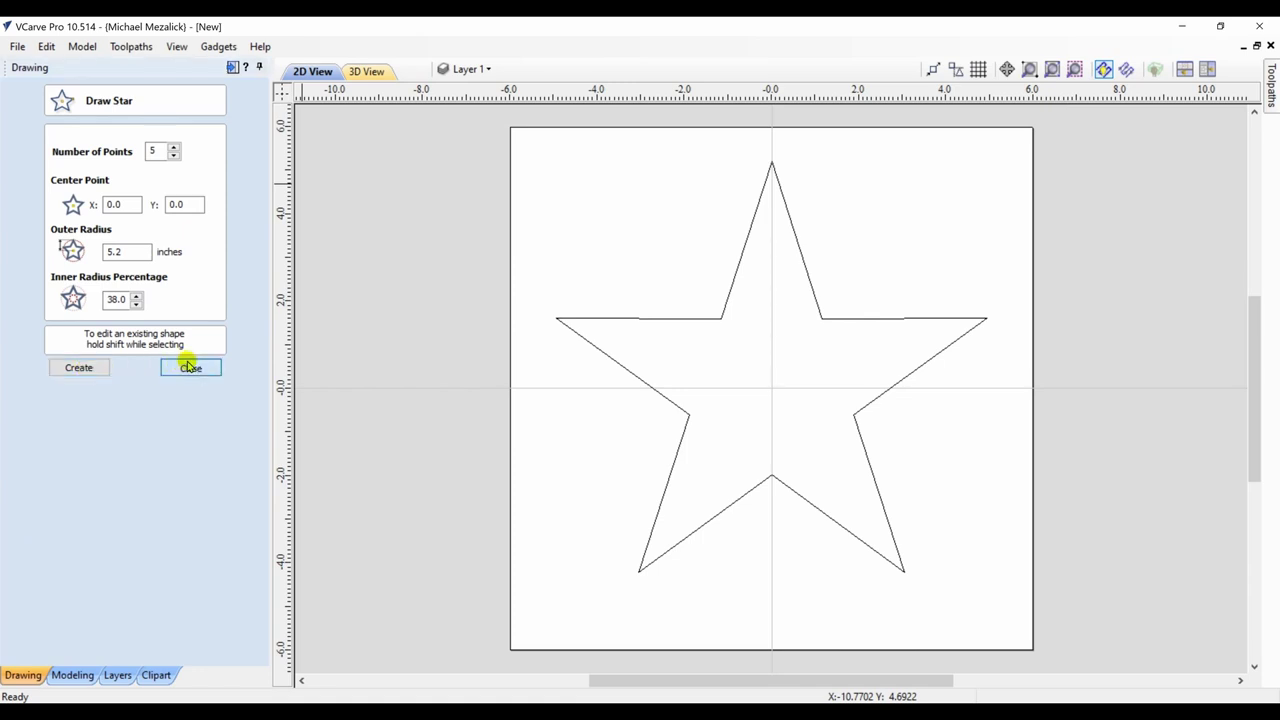
# Node-edit the star and delete everything except the top spike.
pyautogui.click(731, 289)
pyautogui.doubleClick(731, 289)
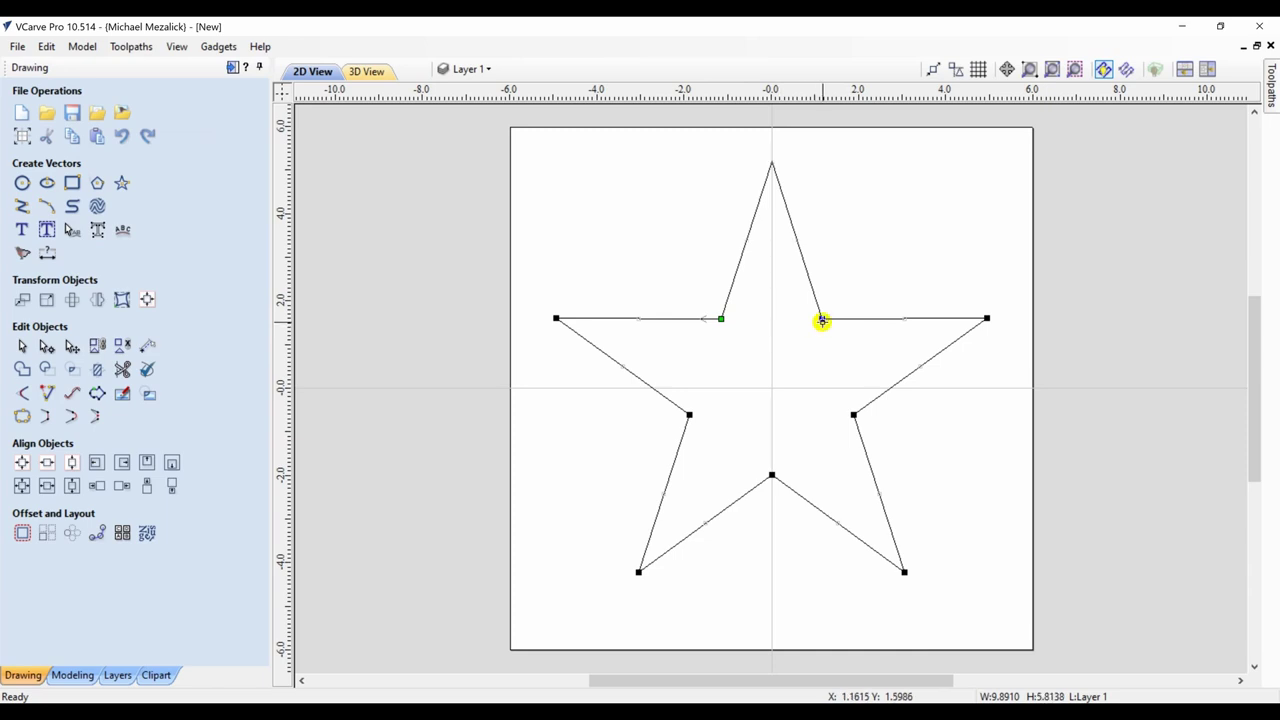
pyautogui.press('Delete')
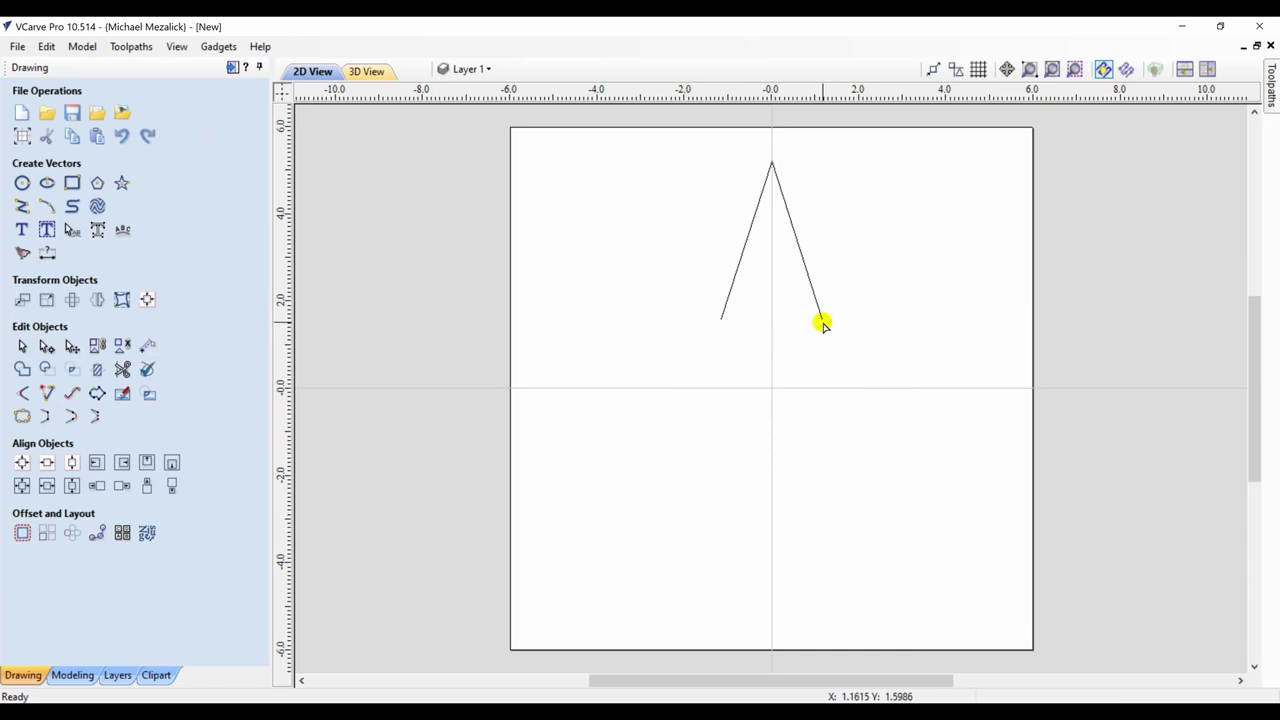
# Close the spike with a line down to the star centre and delete its left segment.
pyautogui.click(735, 284)
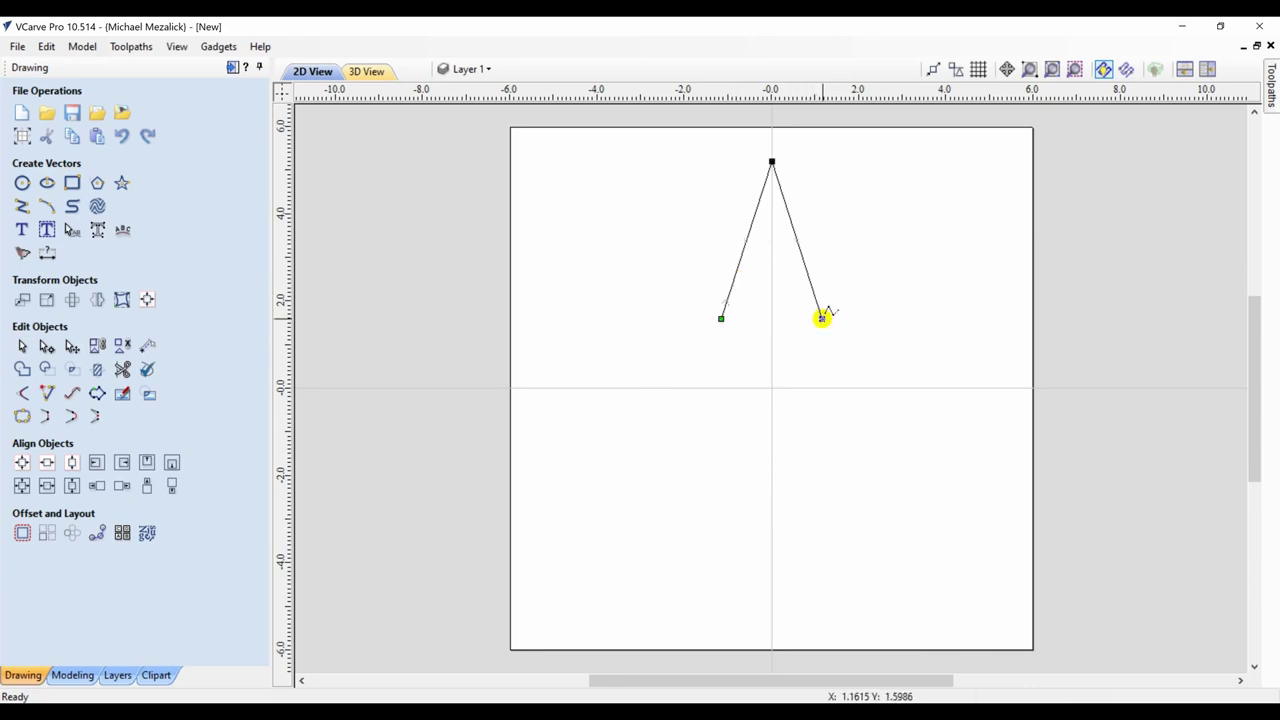
pyautogui.press('p')
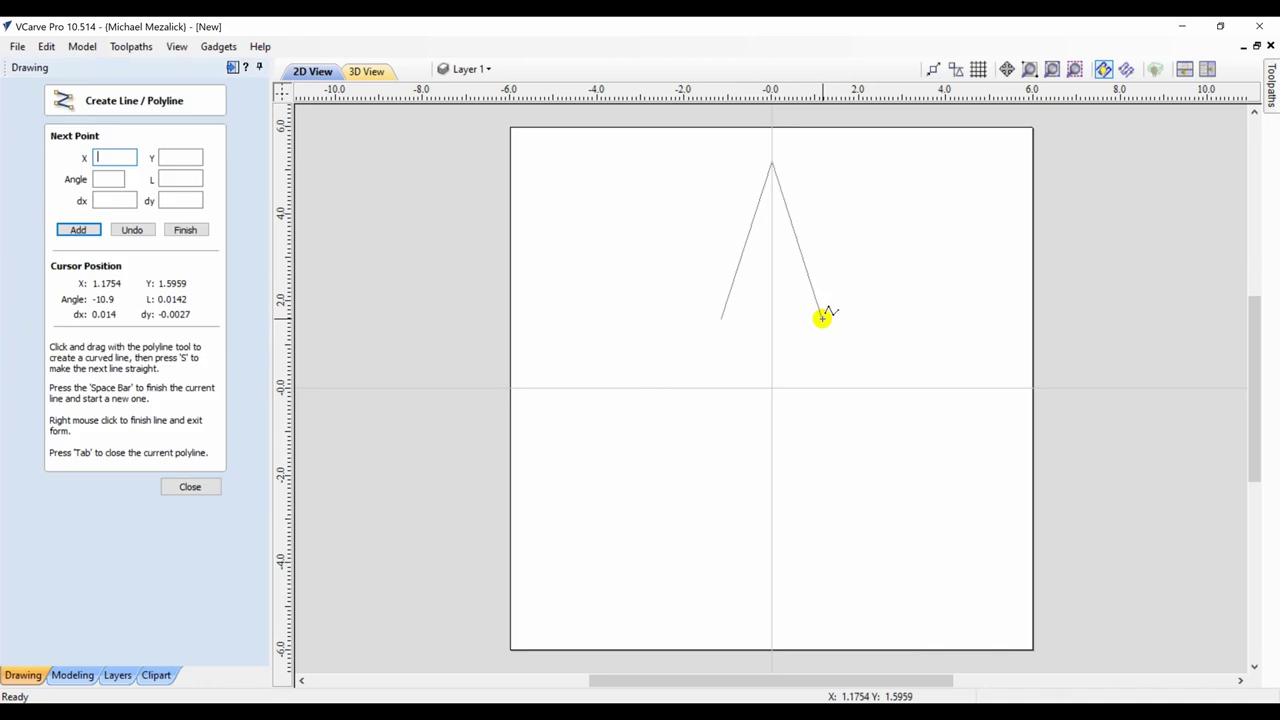
pyautogui.click(770, 387)
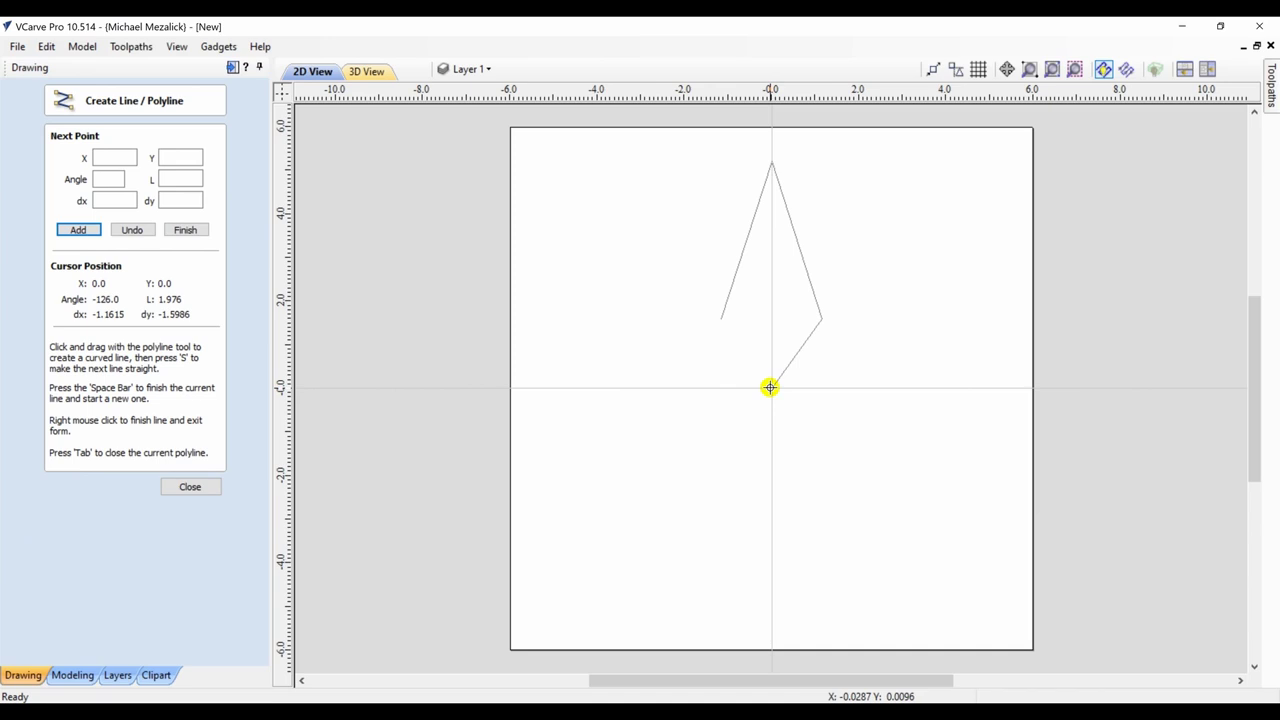
pyautogui.rightClick(770, 387)
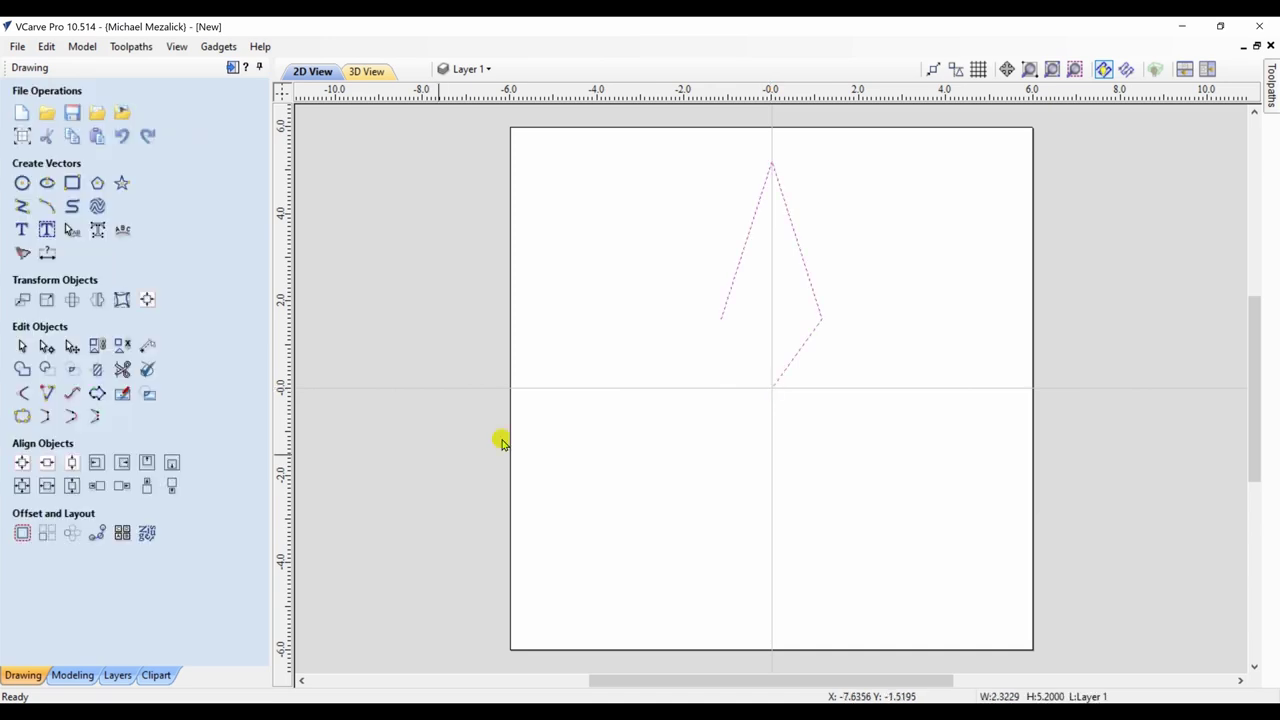
pyautogui.press('n')
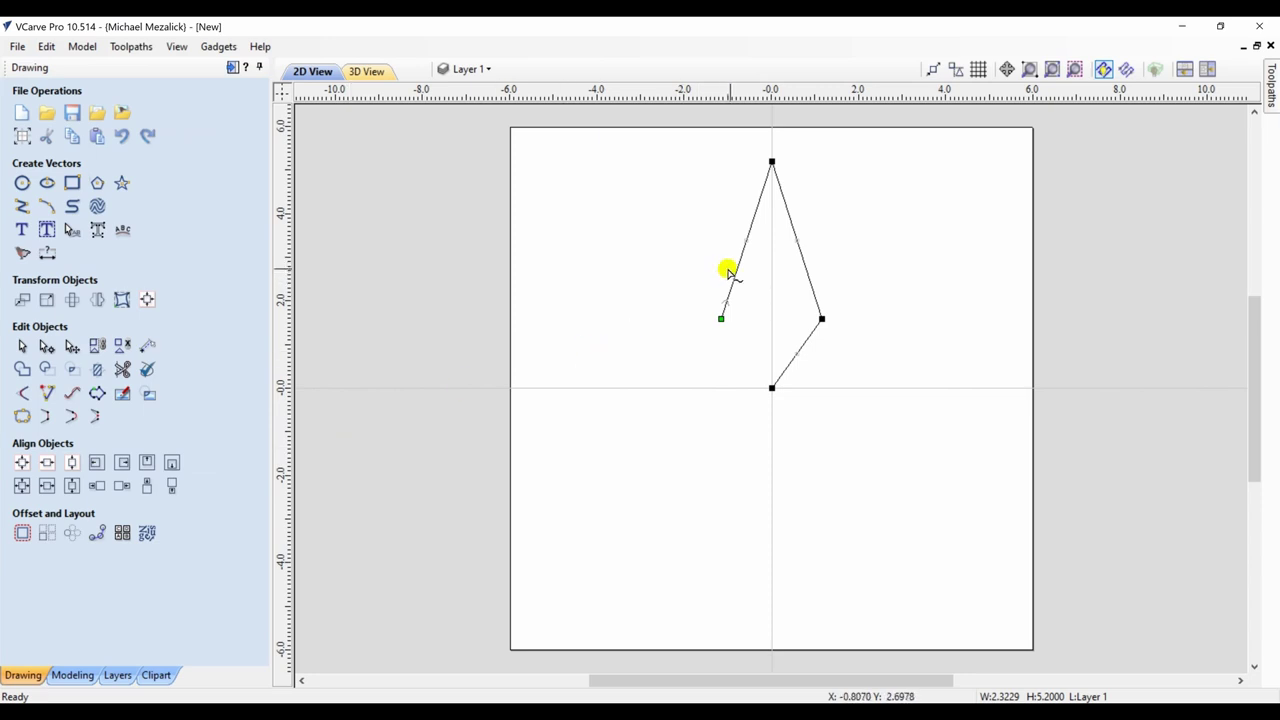
pyautogui.press('d')
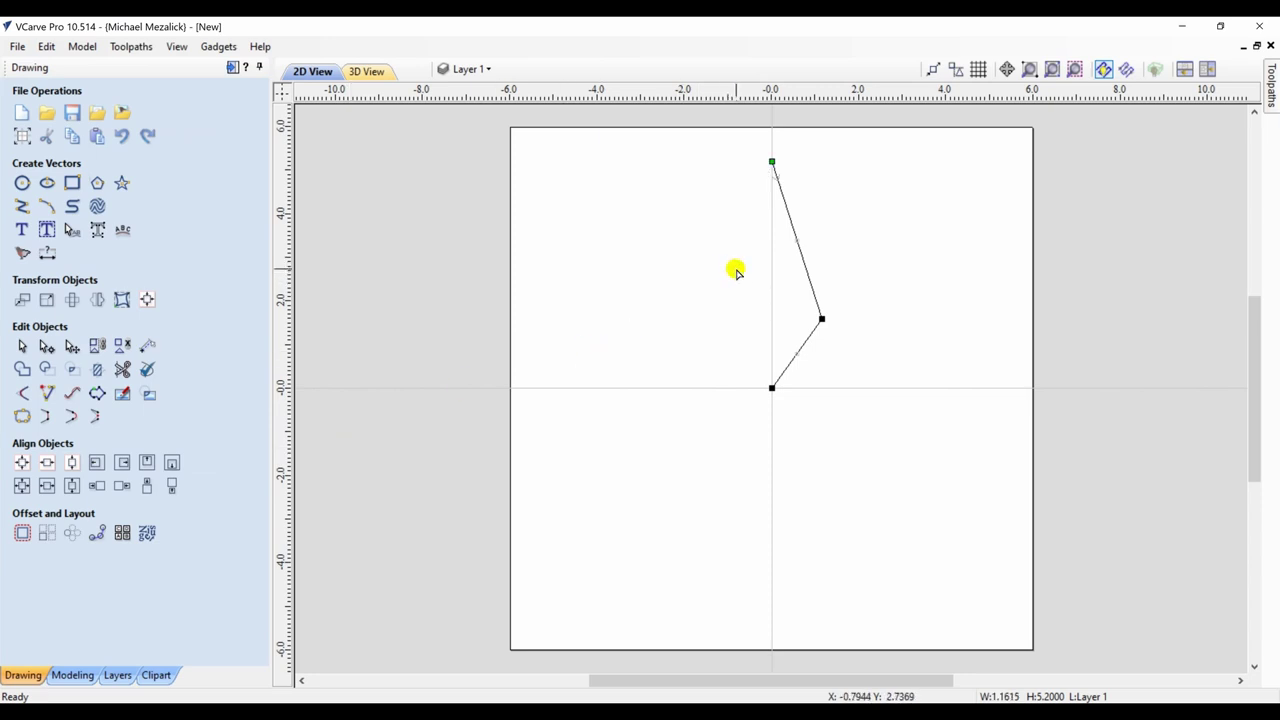
pyautogui.click(50, 418)
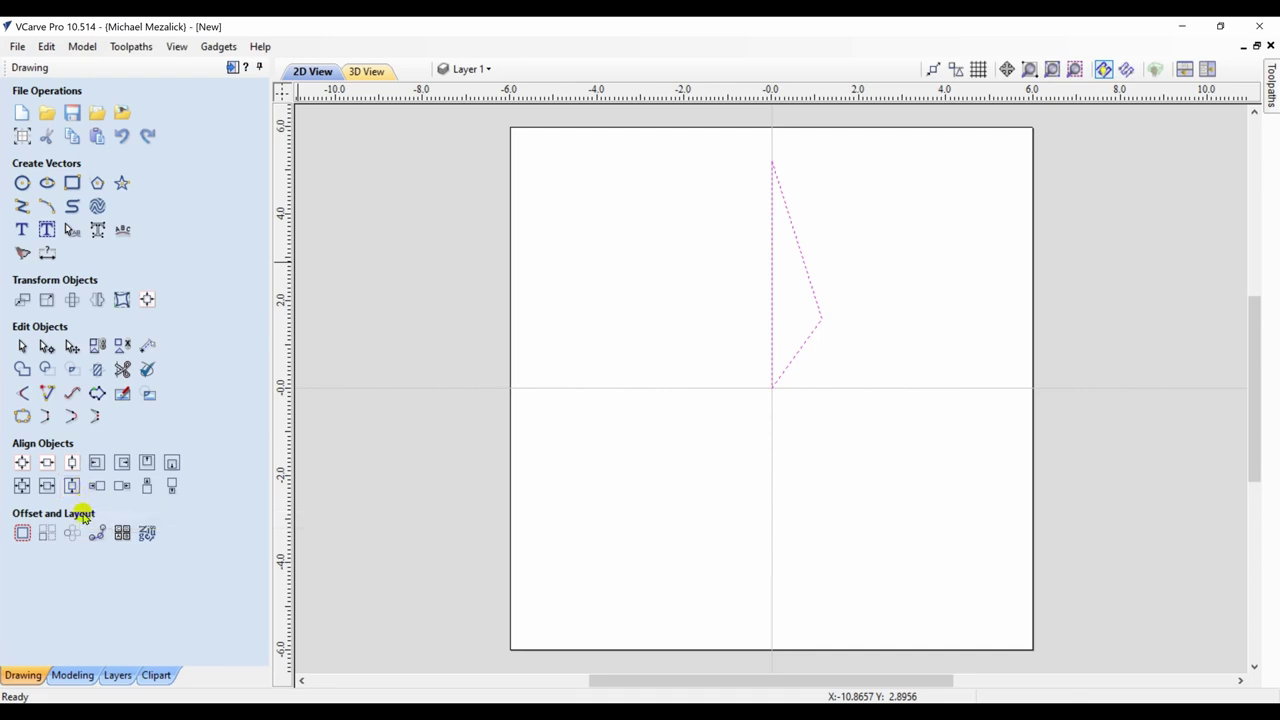
# Make a horizontally flipped mirrored copy of the half spike.
pyautogui.click(97, 299)
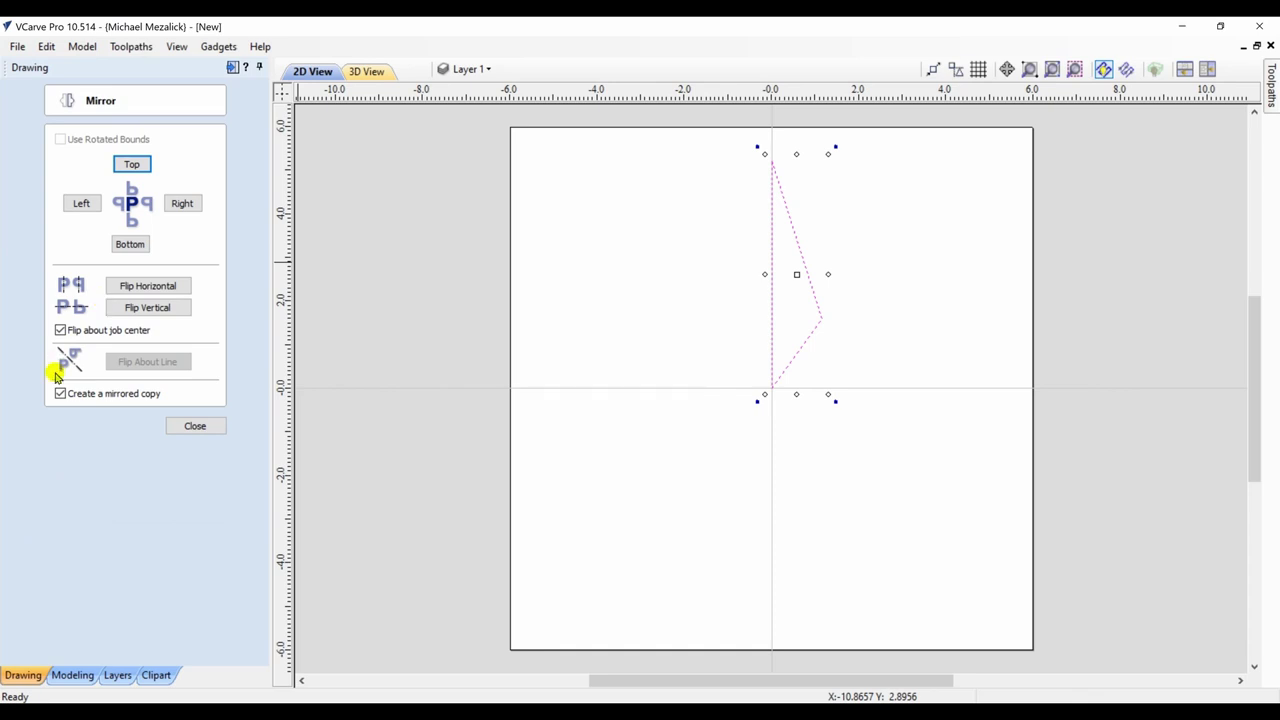
pyautogui.click(148, 289)
pyautogui.click(148, 290)
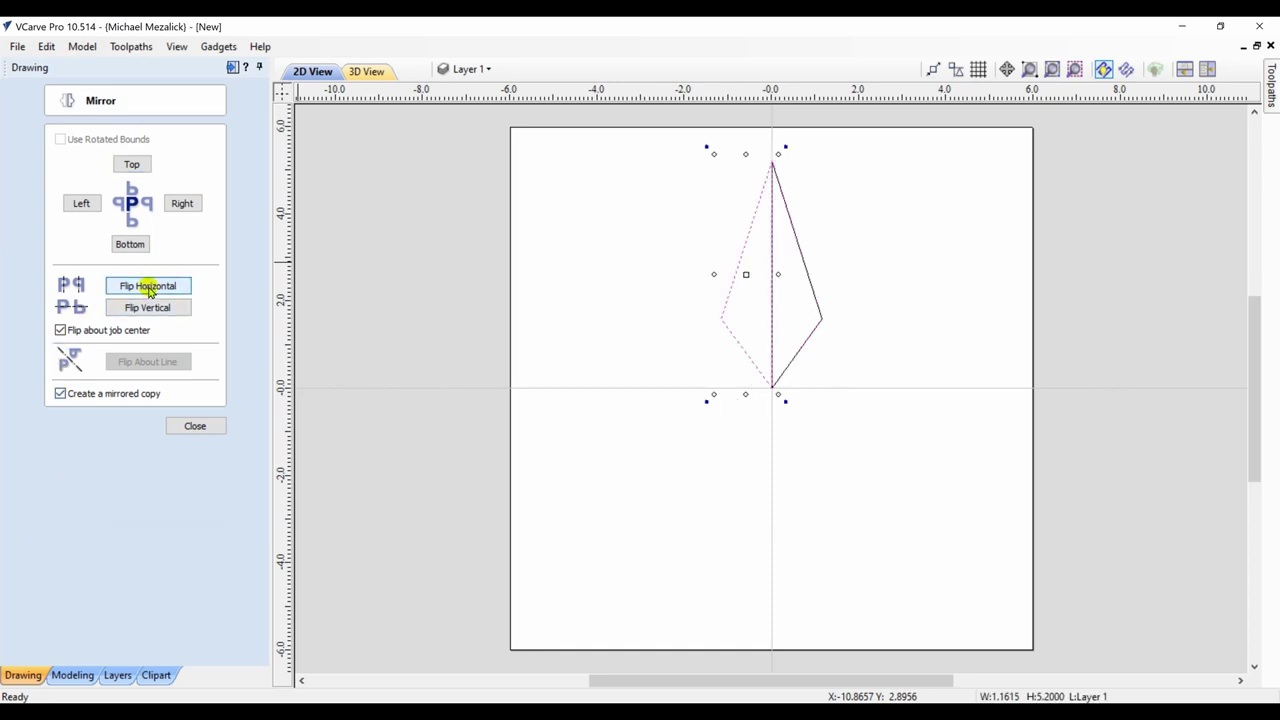
pyautogui.click(194, 426)
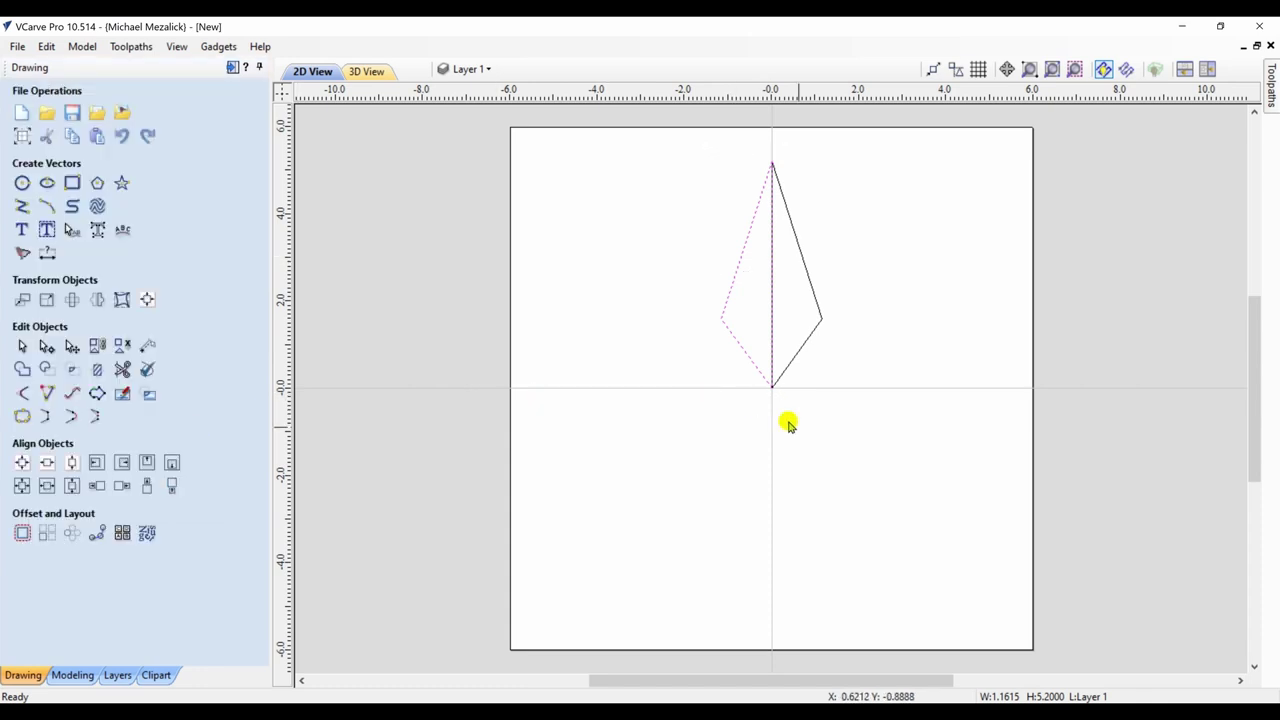
# Circular-copy both halves into 5 items around the centre.
pyautogui.hotkey('ctrl', 'a')
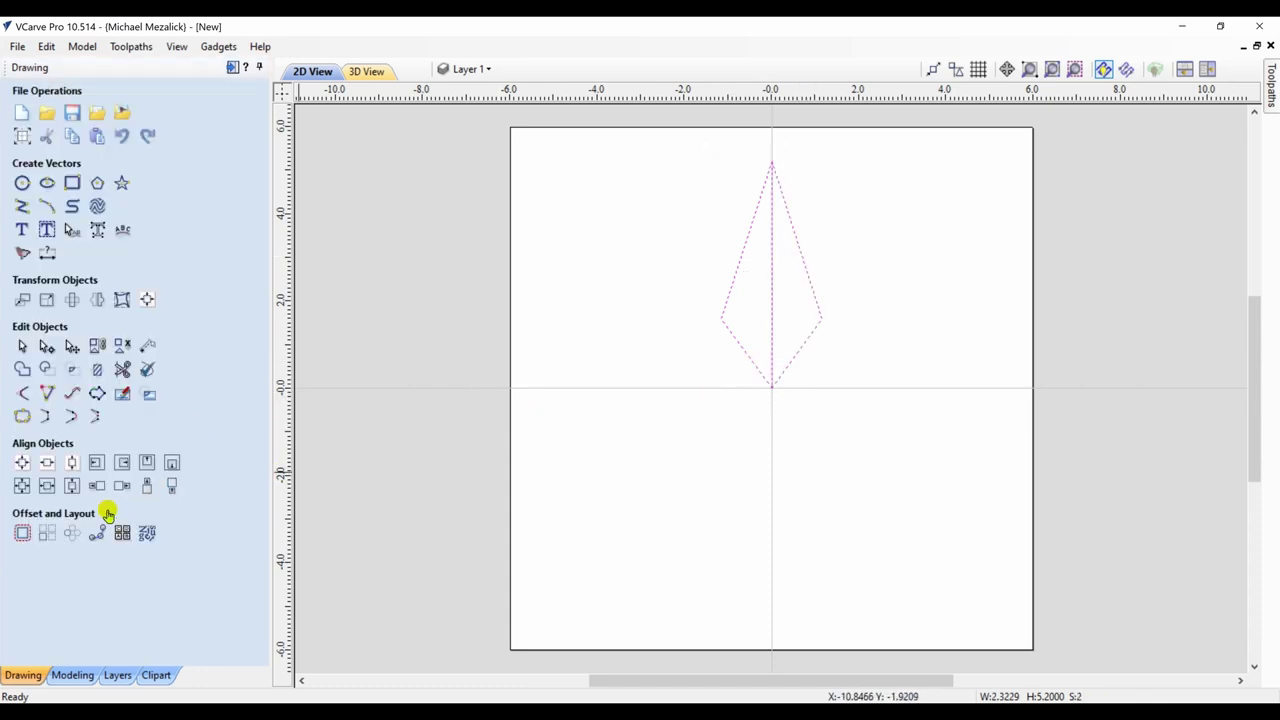
pyautogui.click(71, 532)
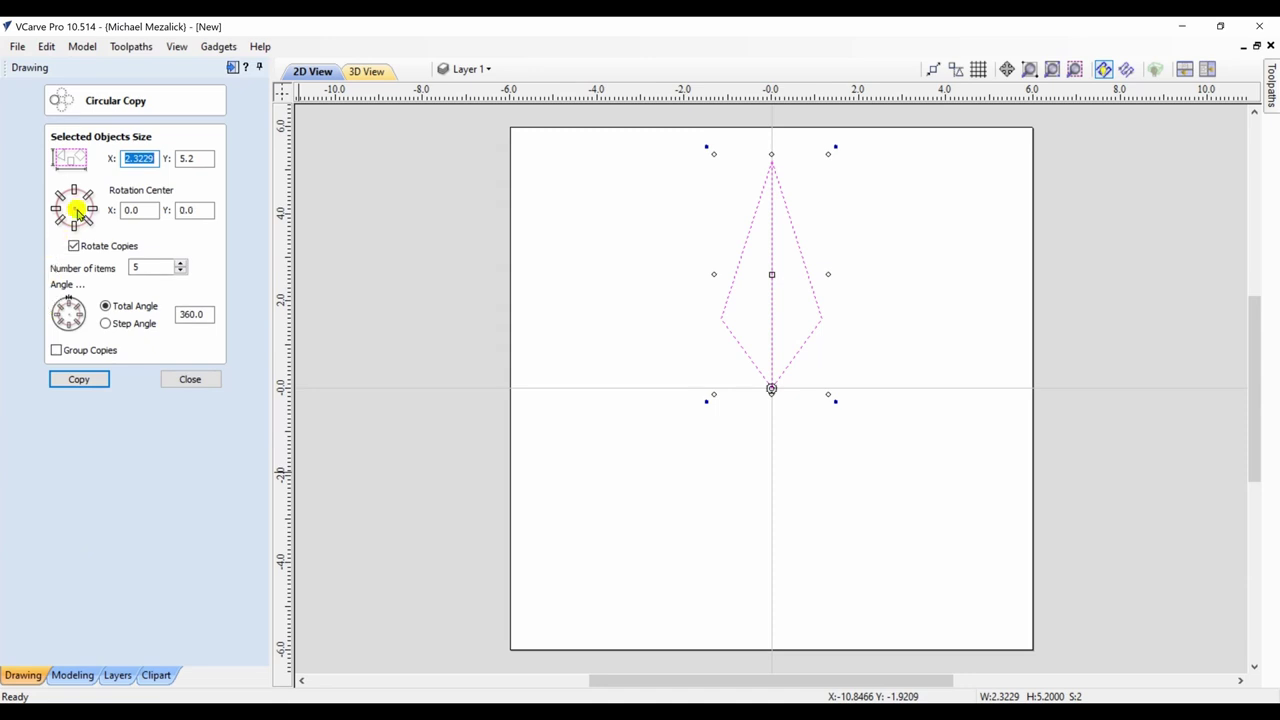
pyautogui.click(77, 380)
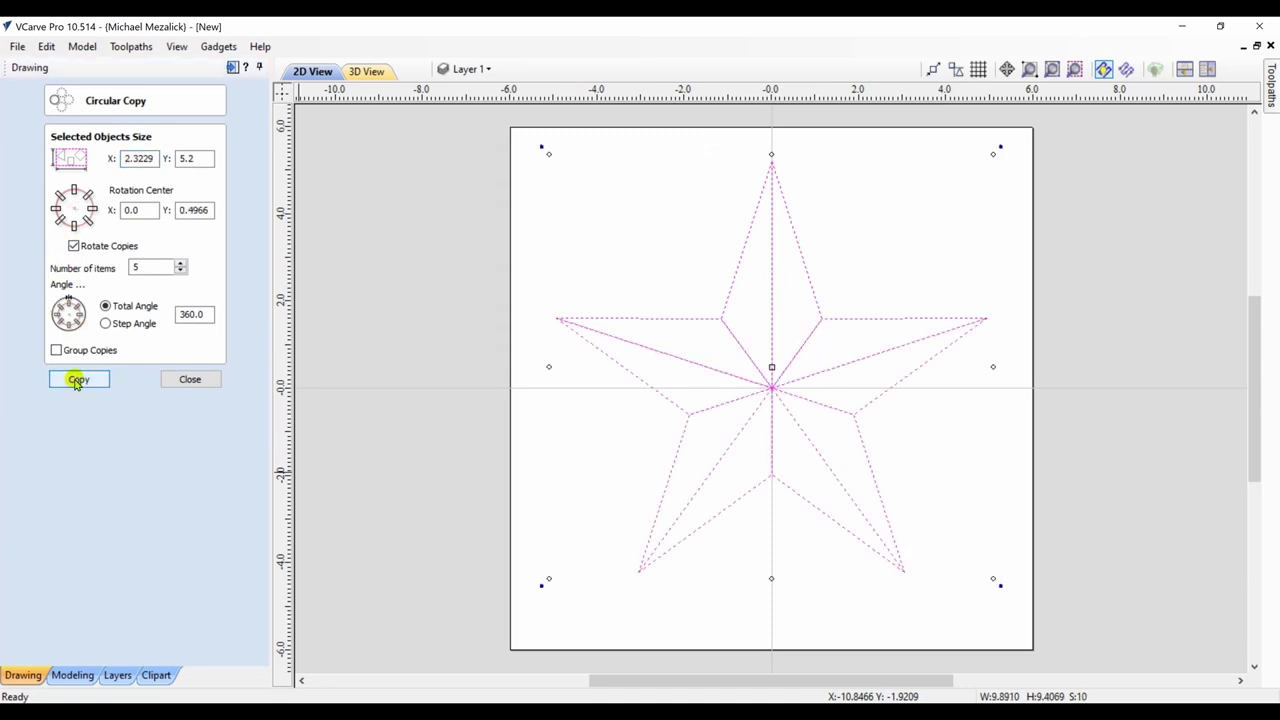
pyautogui.click(187, 378)
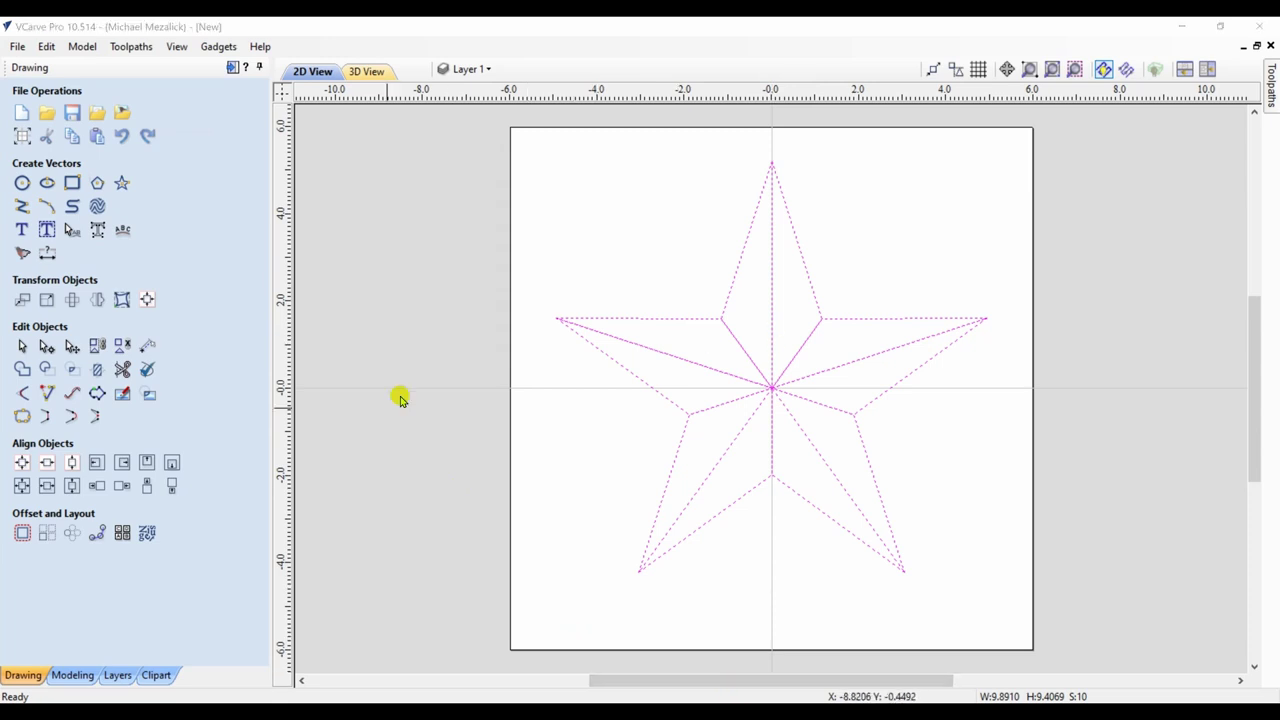
# Place the Flat_Rectangle1 dome from the Domes (Dishes) clipart onto the design.
pyautogui.click(157, 677)
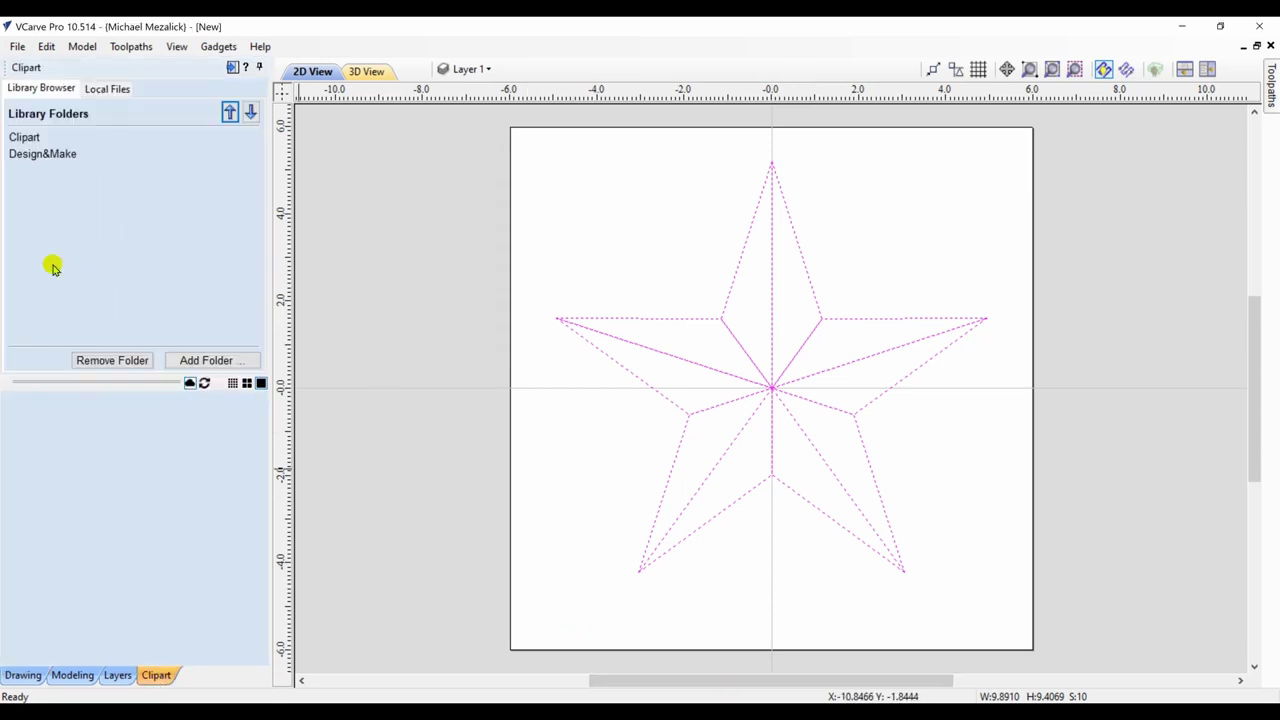
pyautogui.doubleClick(27, 139)
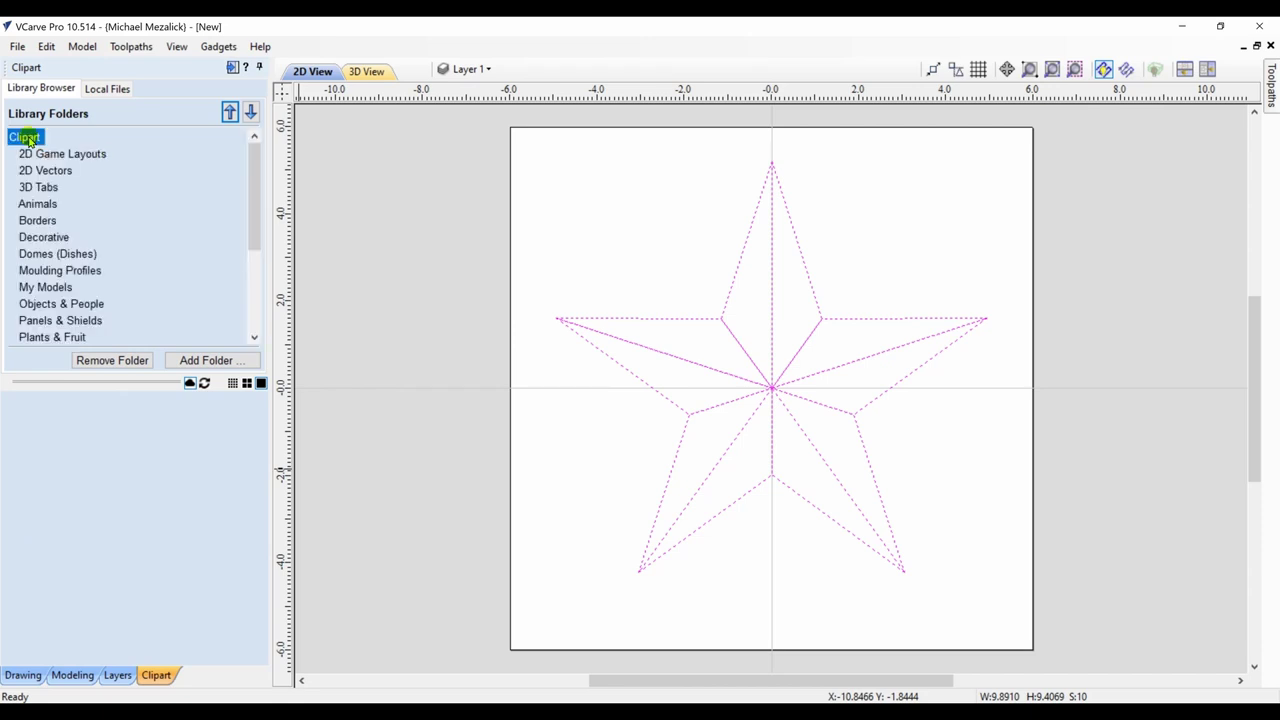
pyautogui.click(42, 257)
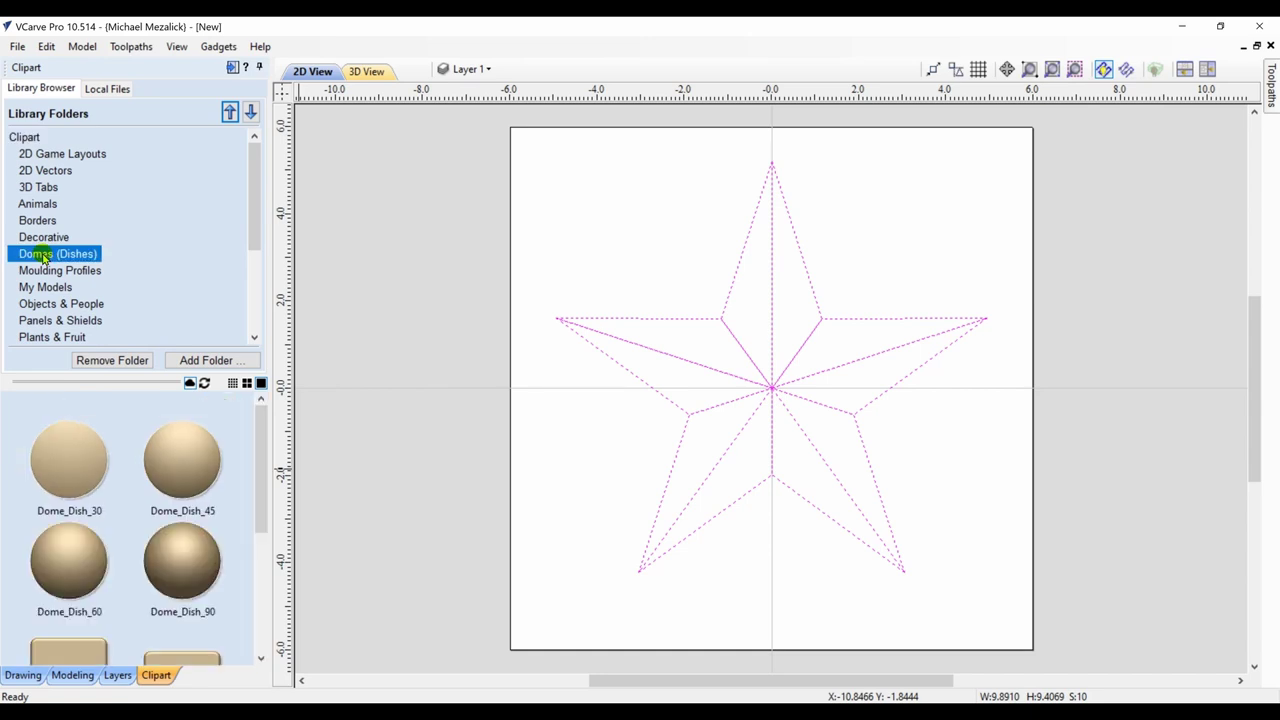
pyautogui.moveTo(260, 410); pyautogui.dragTo(267, 490)
pyautogui.doubleClick(70, 508)
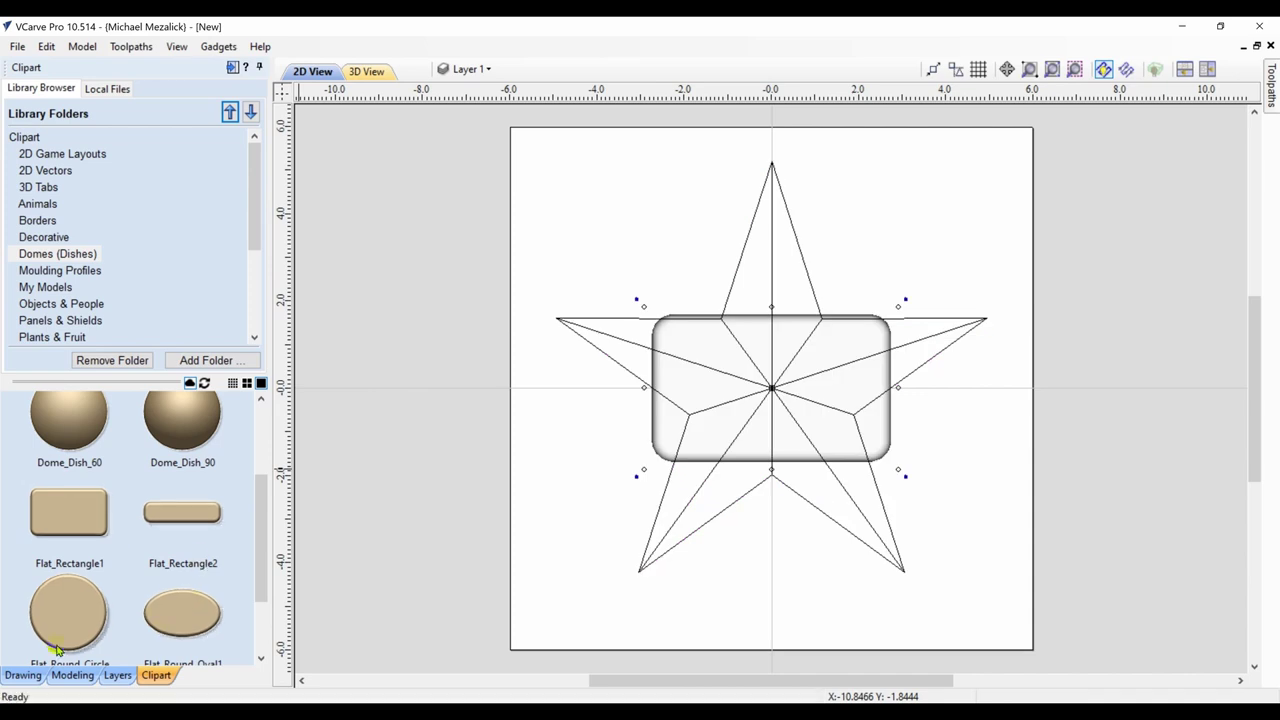
# Move the rounded rectangle up so it sits over the star's top point.
pyautogui.click(20, 676)
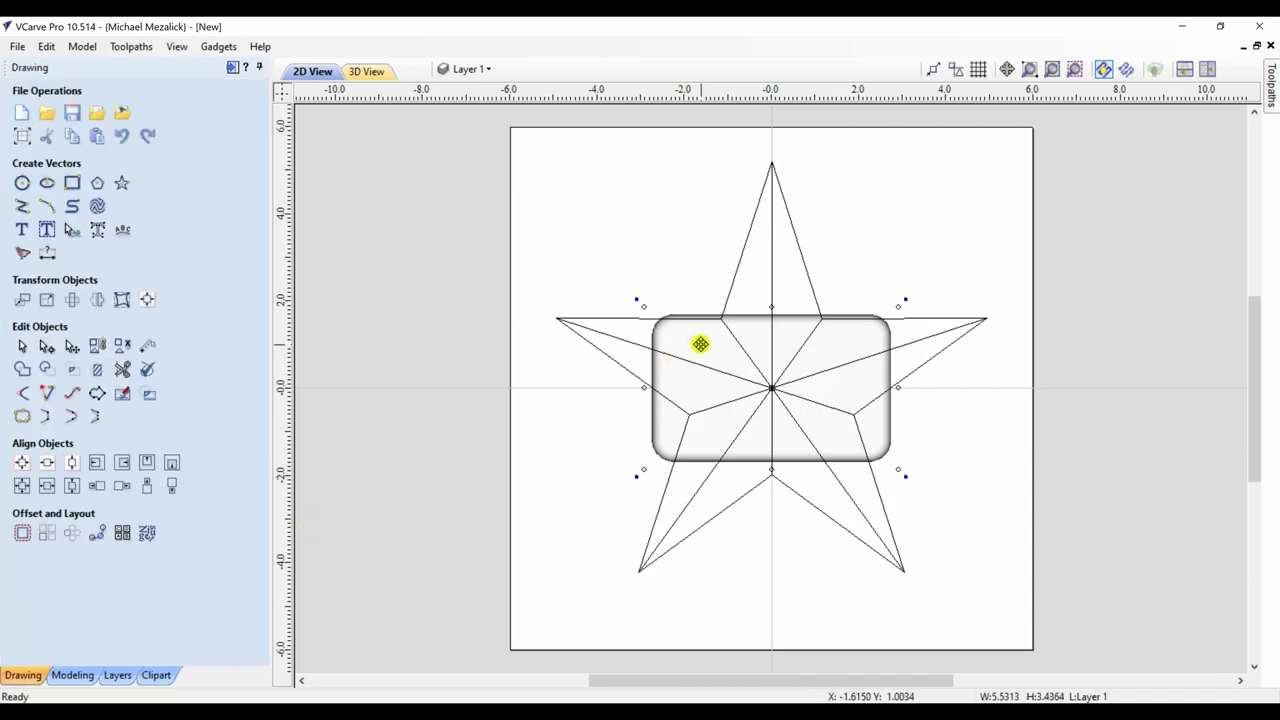
pyautogui.click(701, 347)
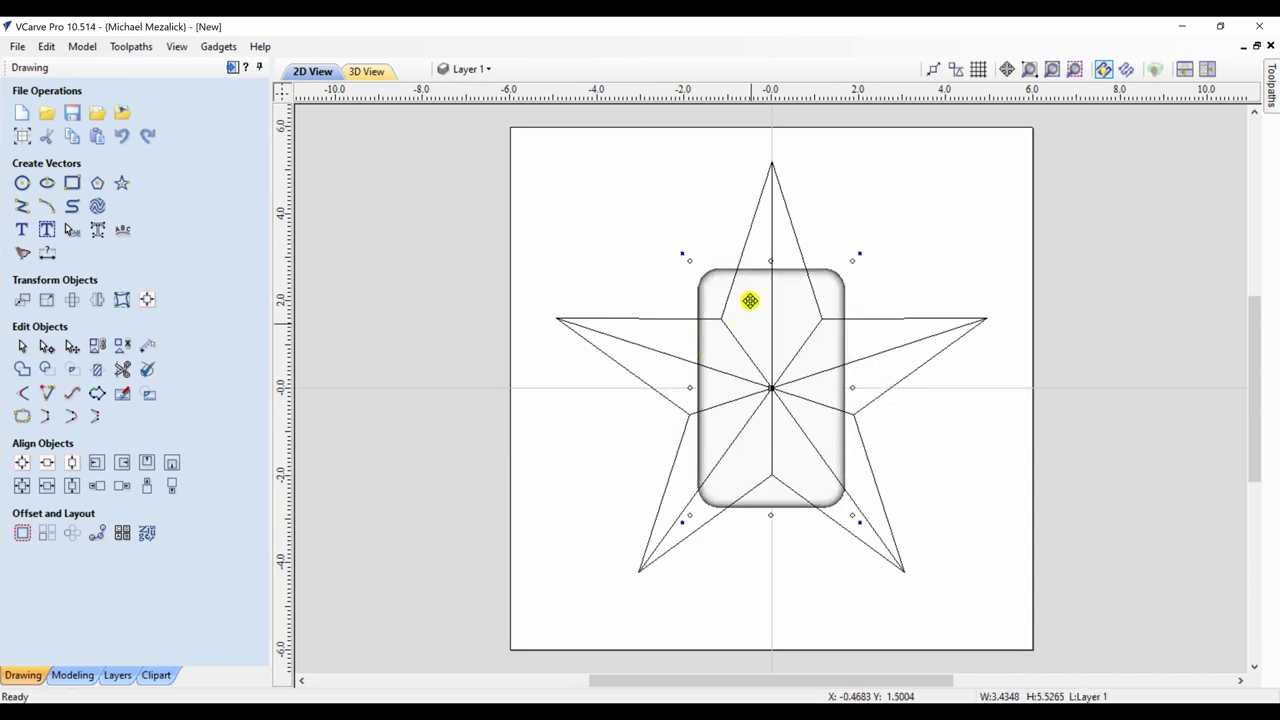
pyautogui.moveTo(749, 297); pyautogui.dragTo(760, 209)
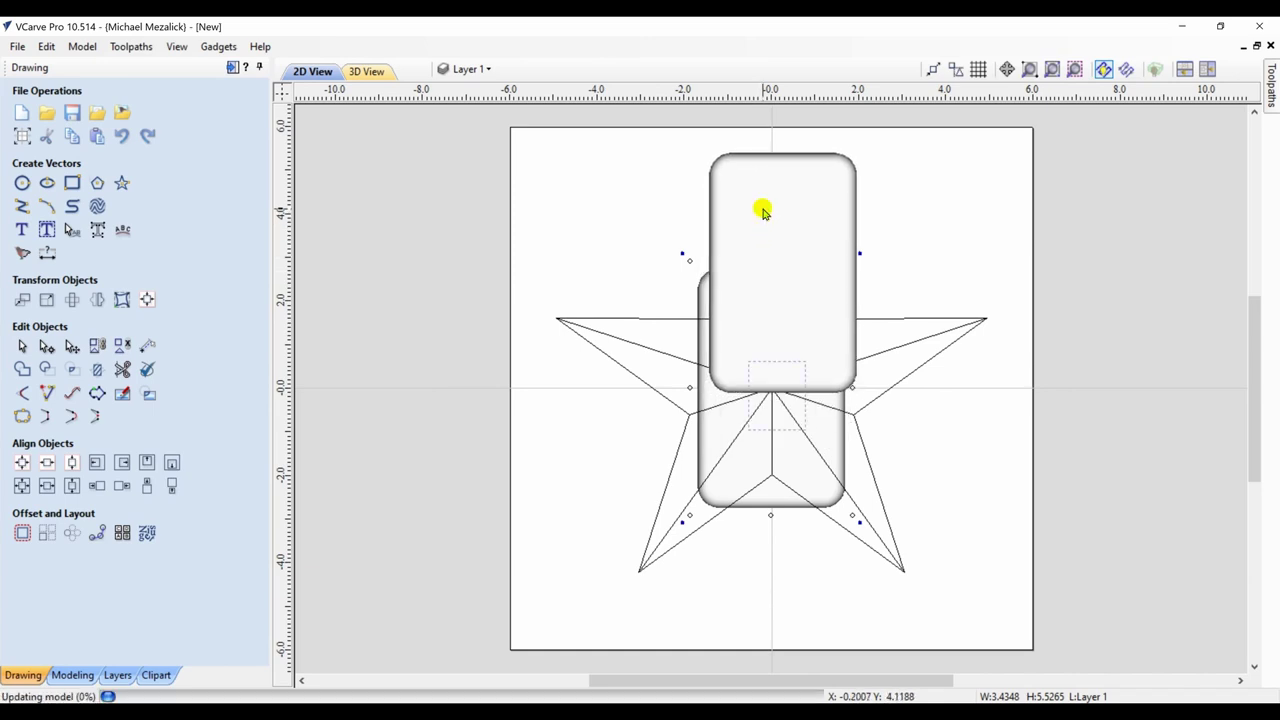
pyautogui.click(780, 405)
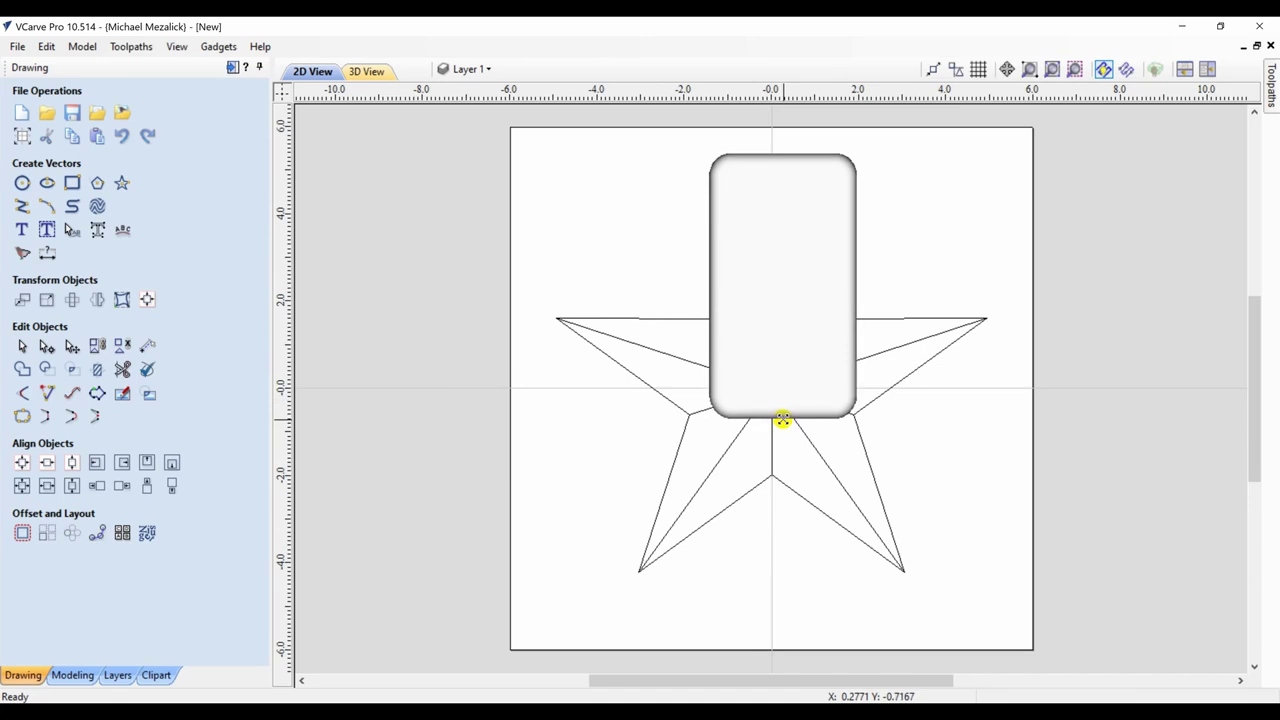
pyautogui.click(823, 339)
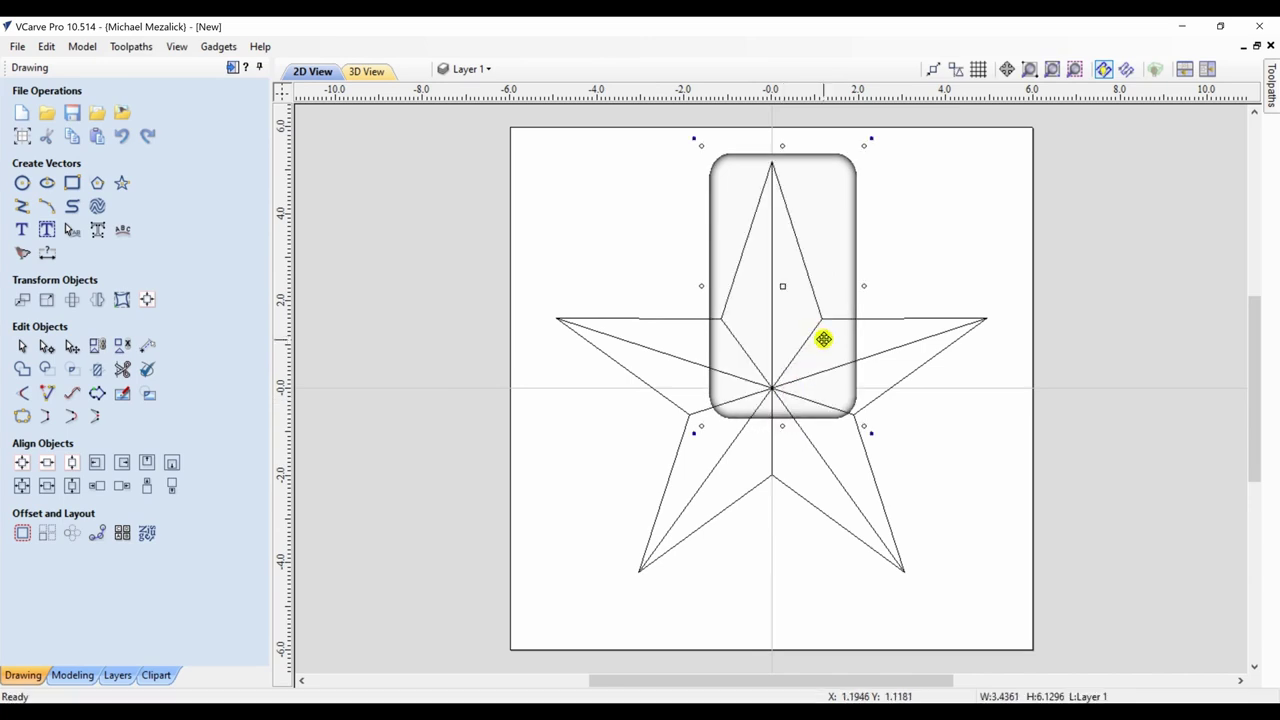
pyautogui.moveTo(823, 339); pyautogui.dragTo(830, 335)
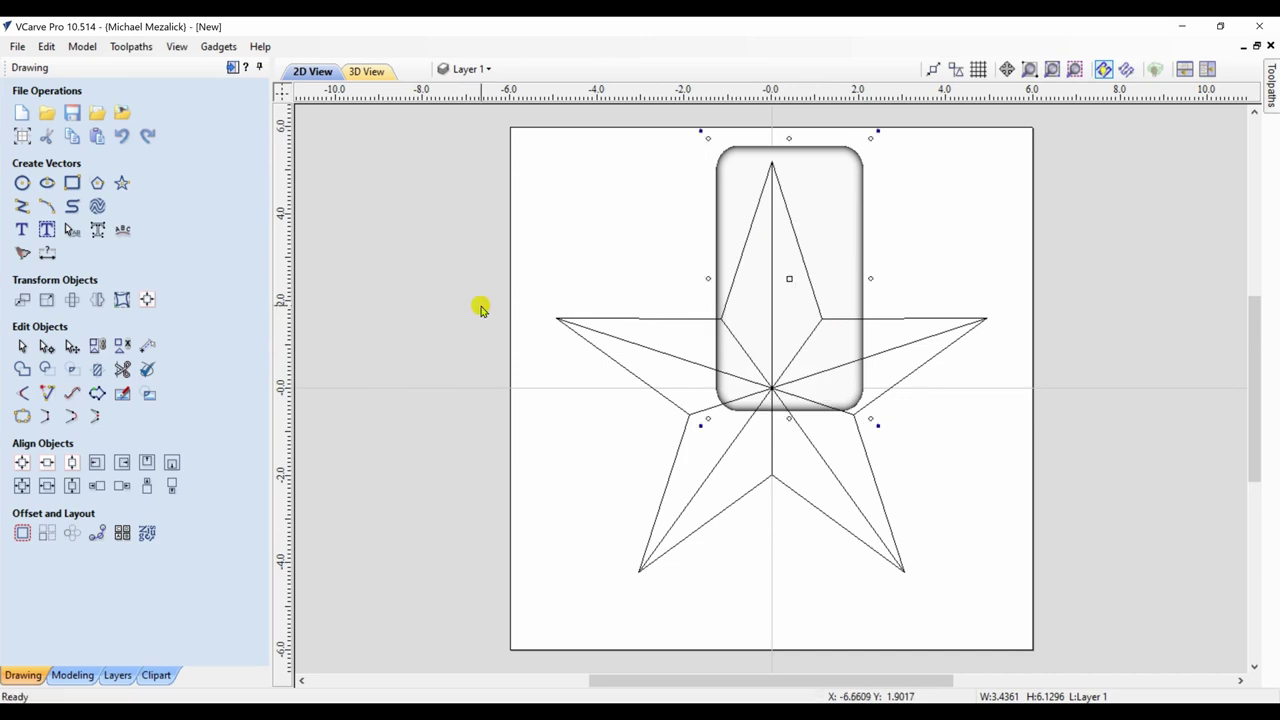
pyautogui.click(73, 675)
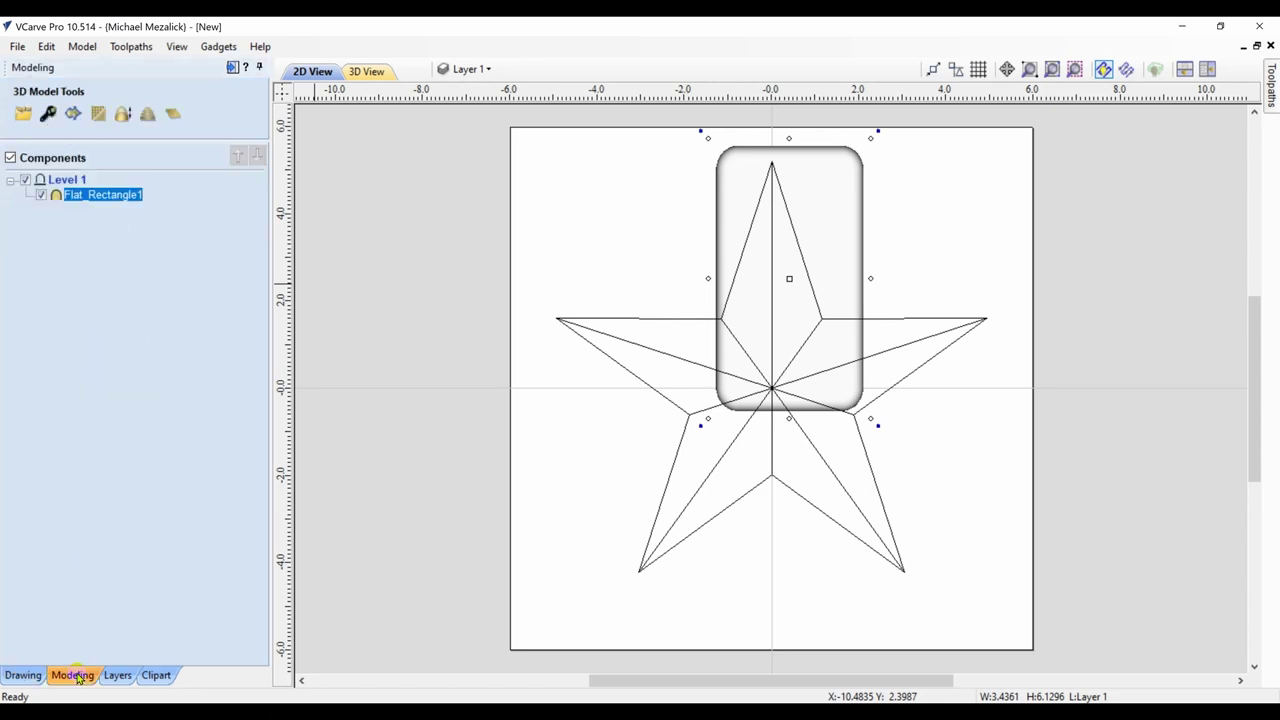
# Tilt the rectangle component 20° with the direction set across its width.
pyautogui.click(48, 116)
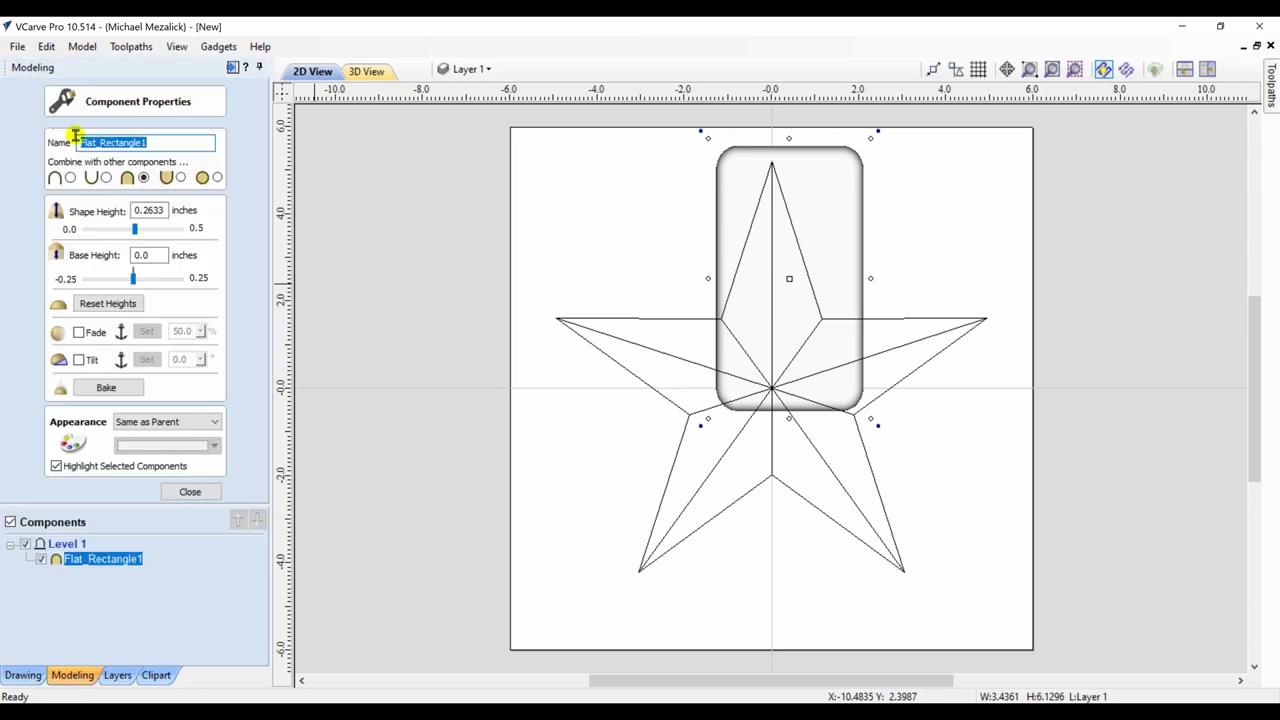
pyautogui.click(79, 360)
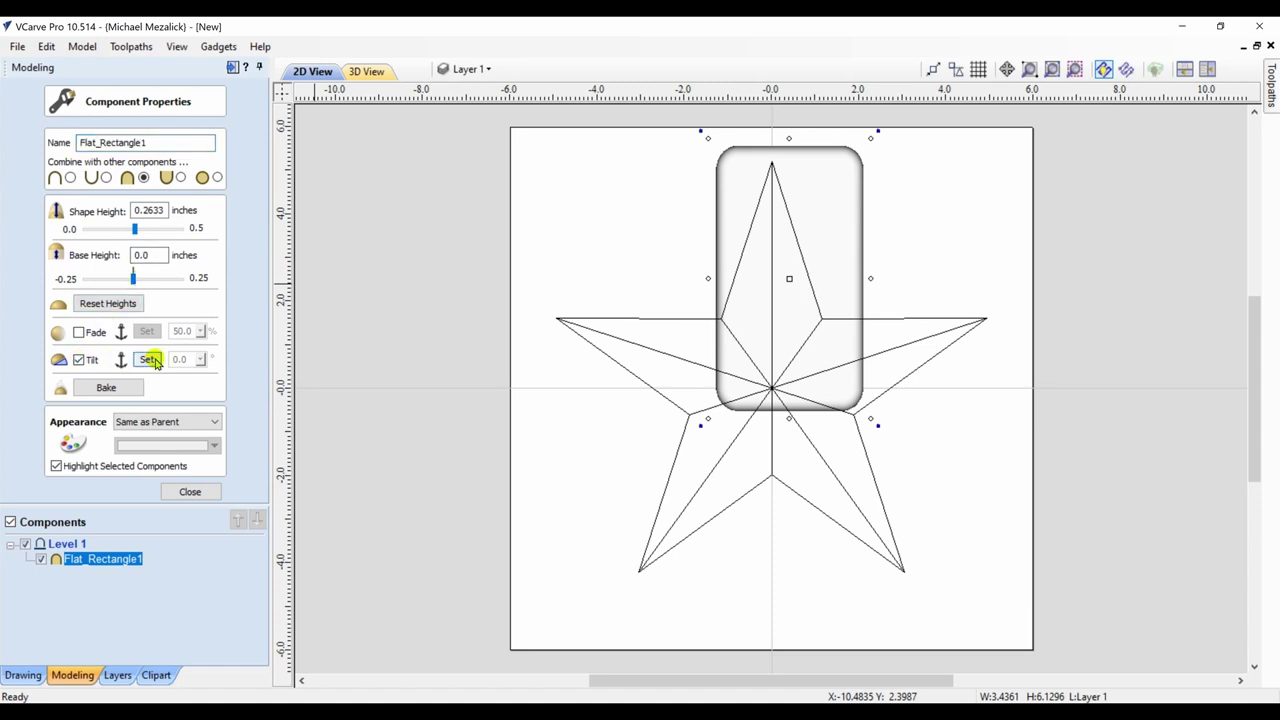
pyautogui.click(148, 360)
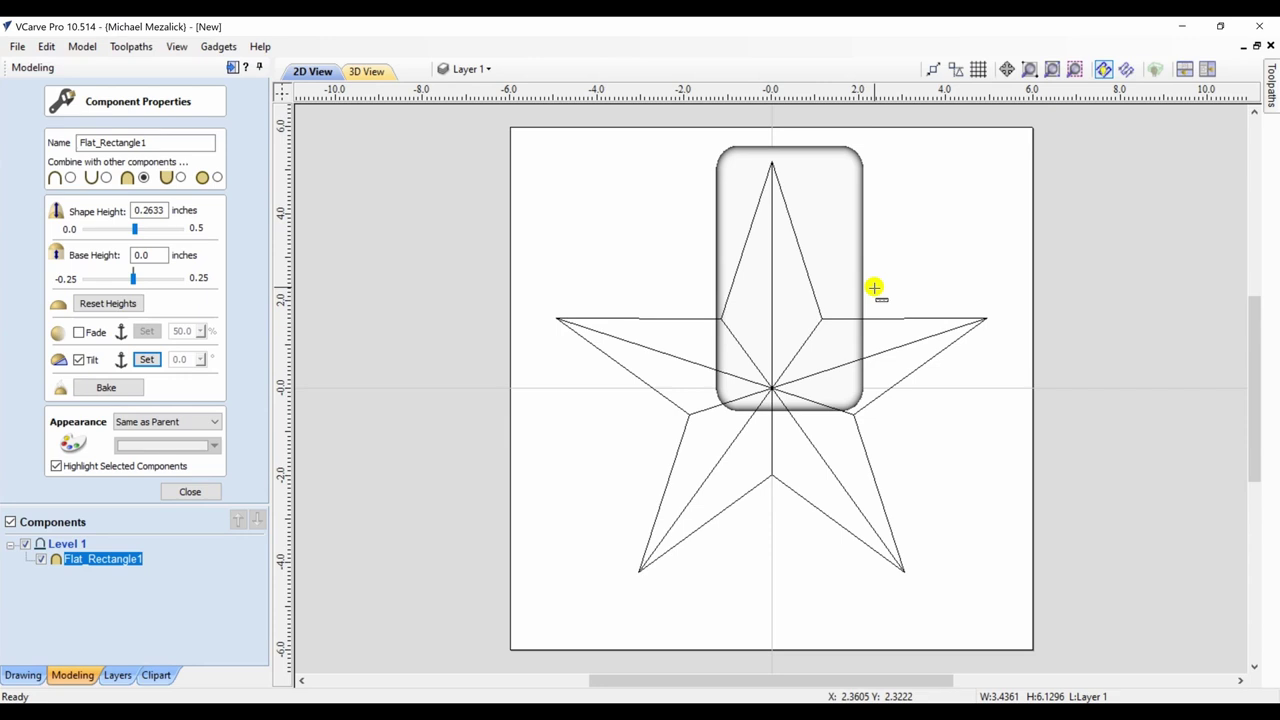
pyautogui.moveTo(874, 288); pyautogui.dragTo(692, 287)
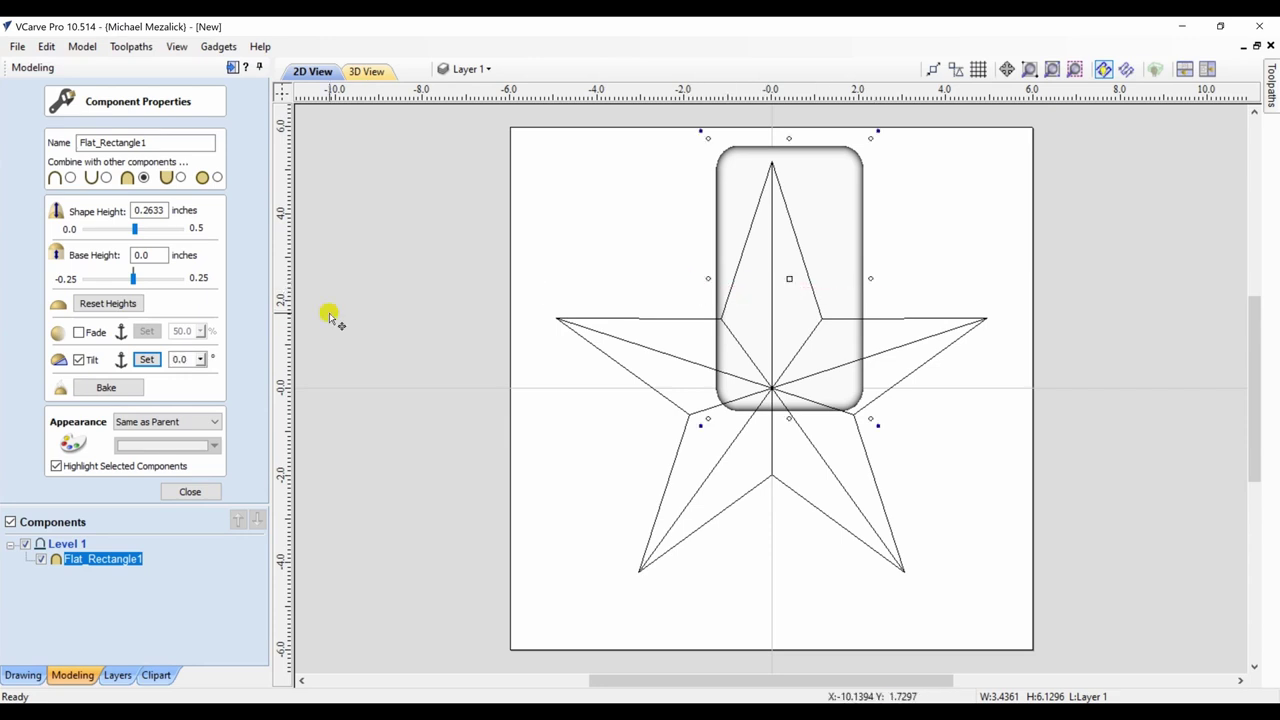
pyautogui.click(202, 361)
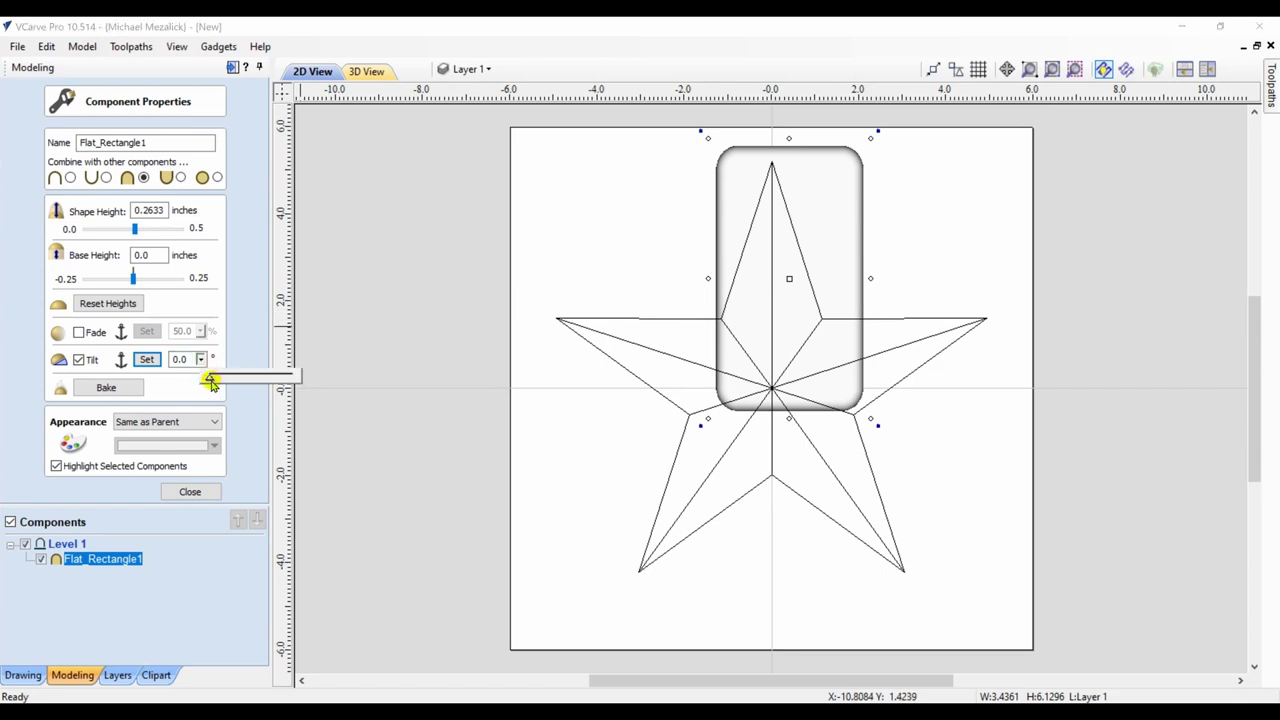
pyautogui.moveTo(210, 382); pyautogui.dragTo(303, 376)
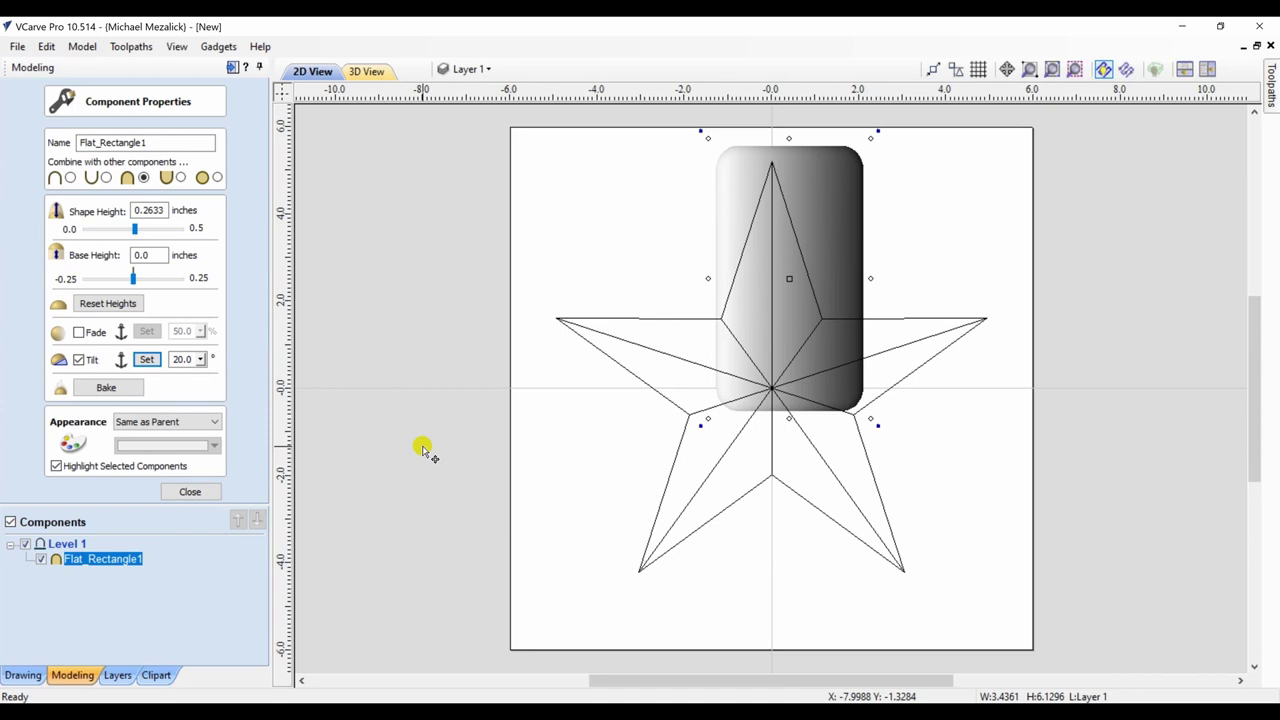
# Show the 2D and 3D views side by side and bake the tilt.
pyautogui.press('F4')
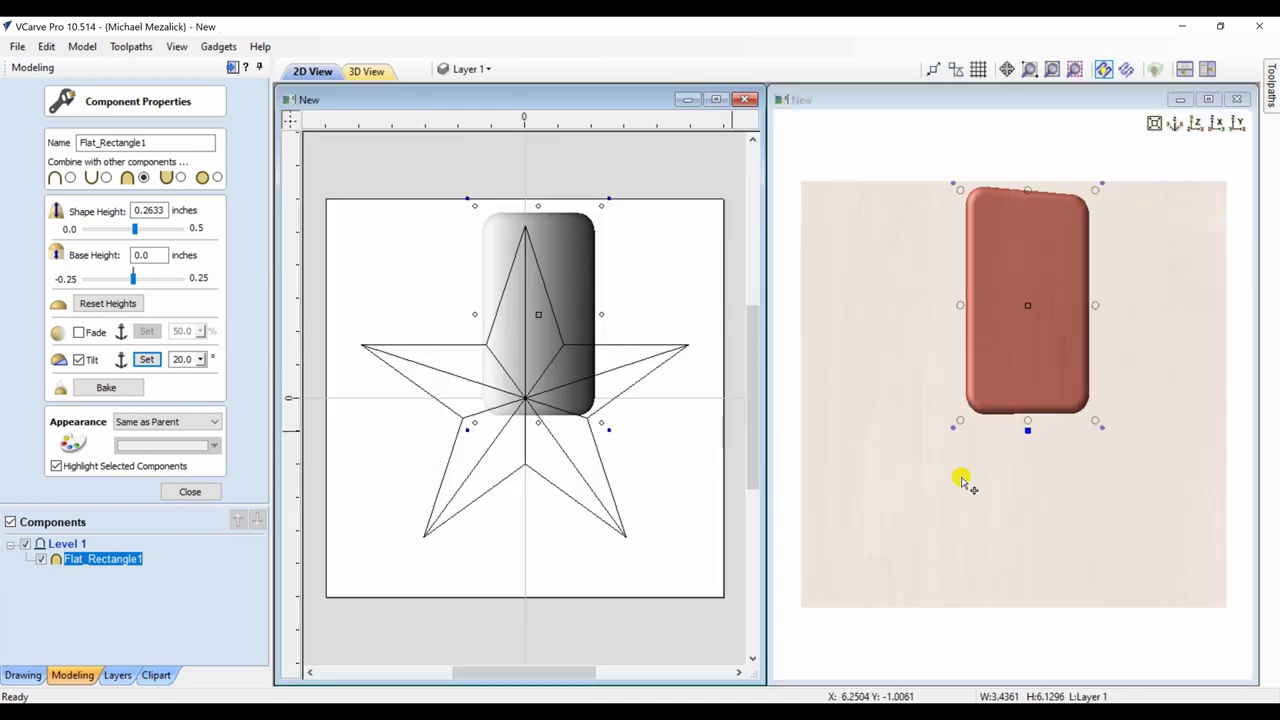
pyautogui.moveTo(1016, 528); pyautogui.dragTo(1014, 480)
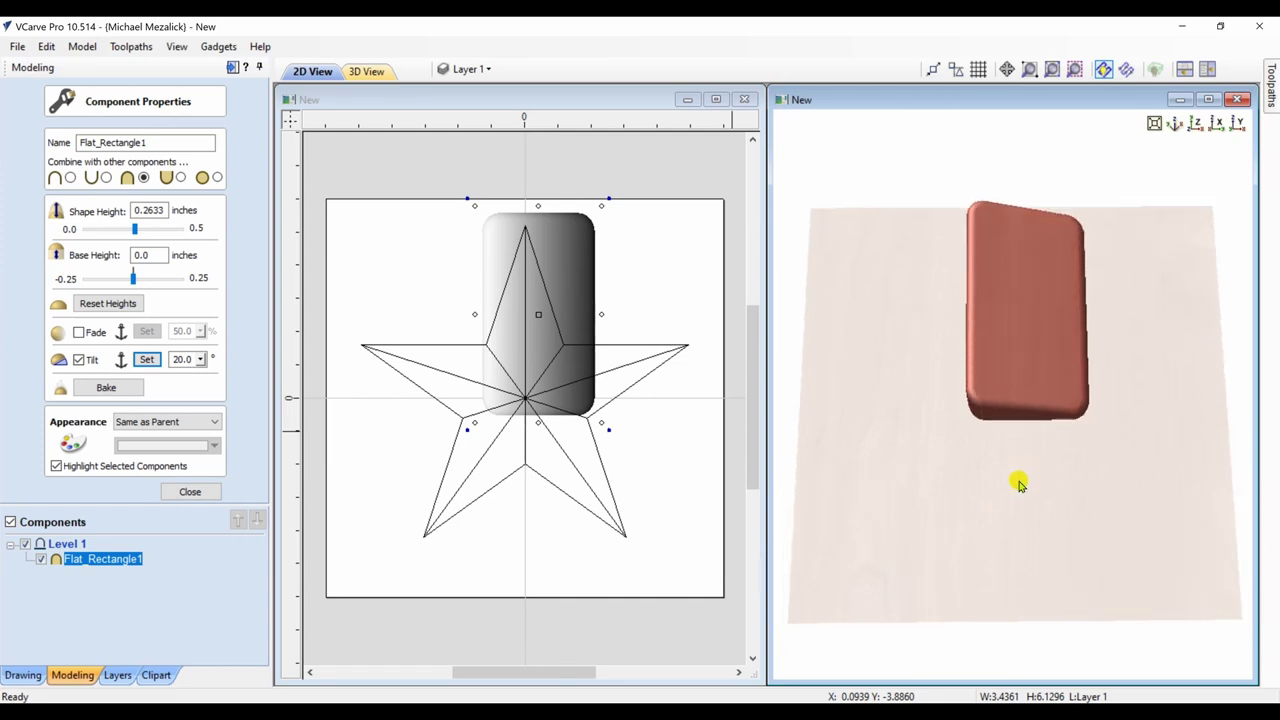
pyautogui.click(124, 390)
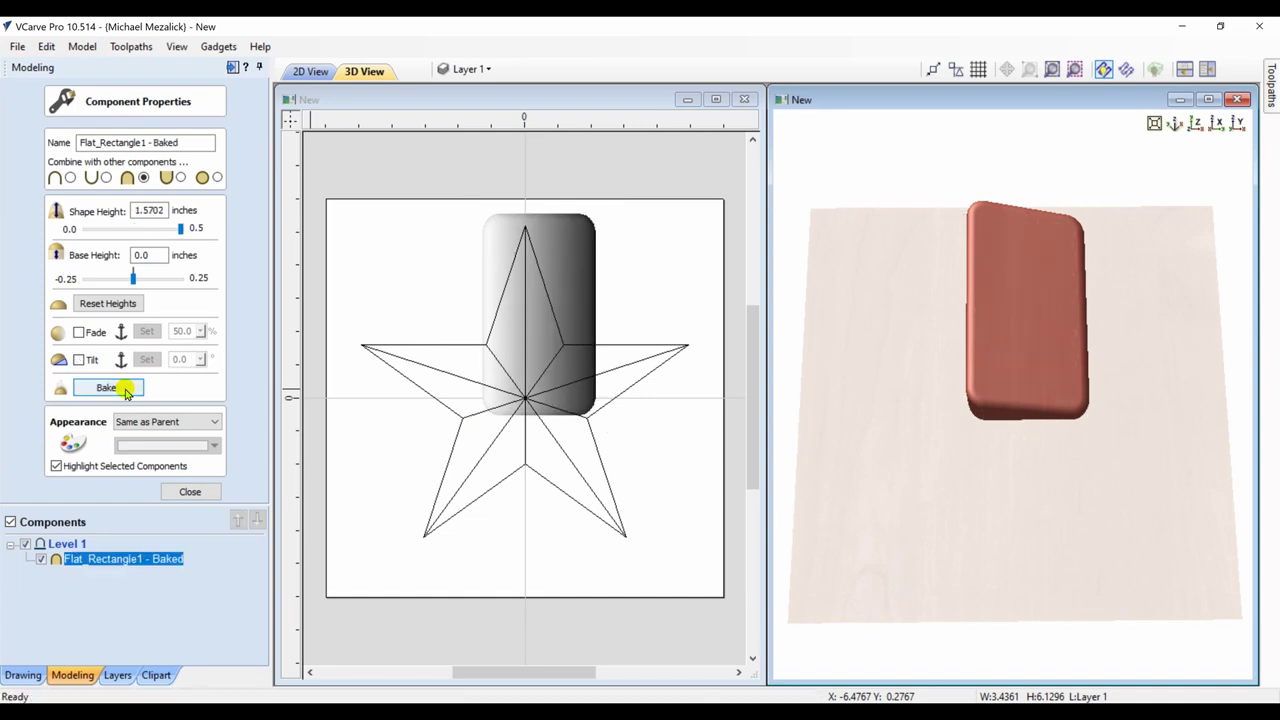
# Fade the rectangle 100% from the star centre upward and bake it into the component.
pyautogui.click(79, 332)
pyautogui.click(147, 332)
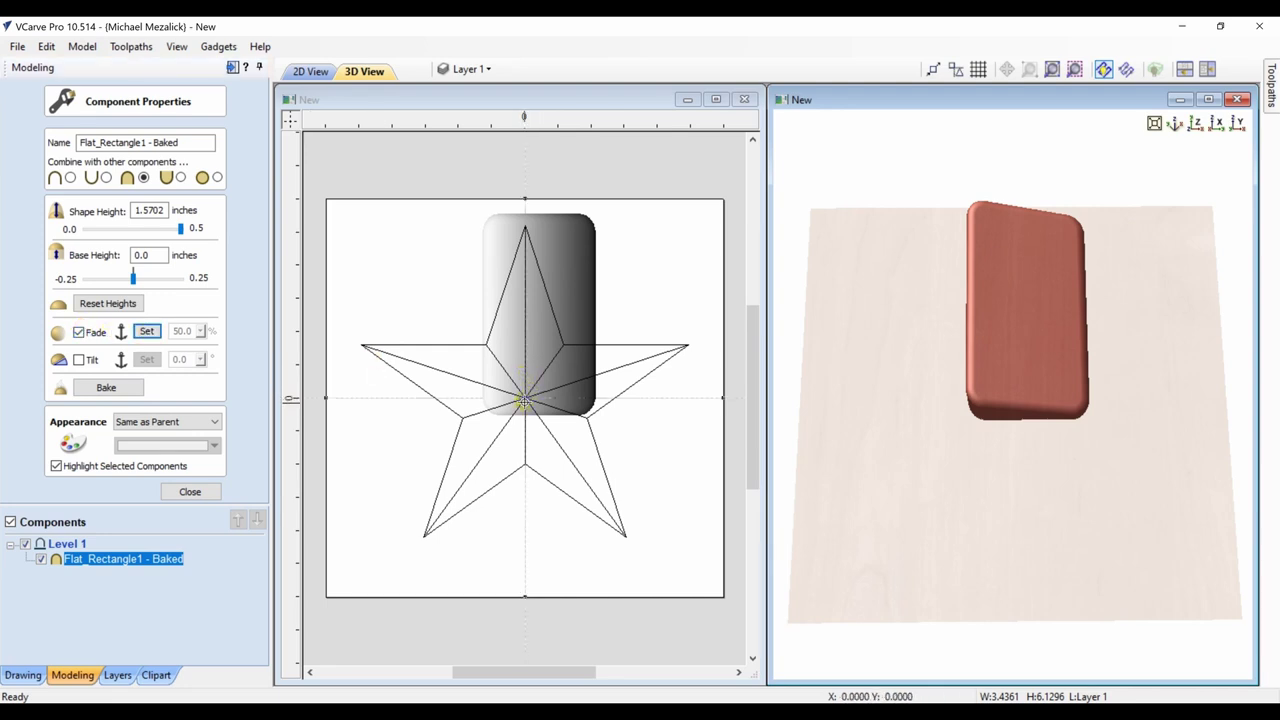
pyautogui.moveTo(524, 400); pyautogui.dragTo(524, 178)
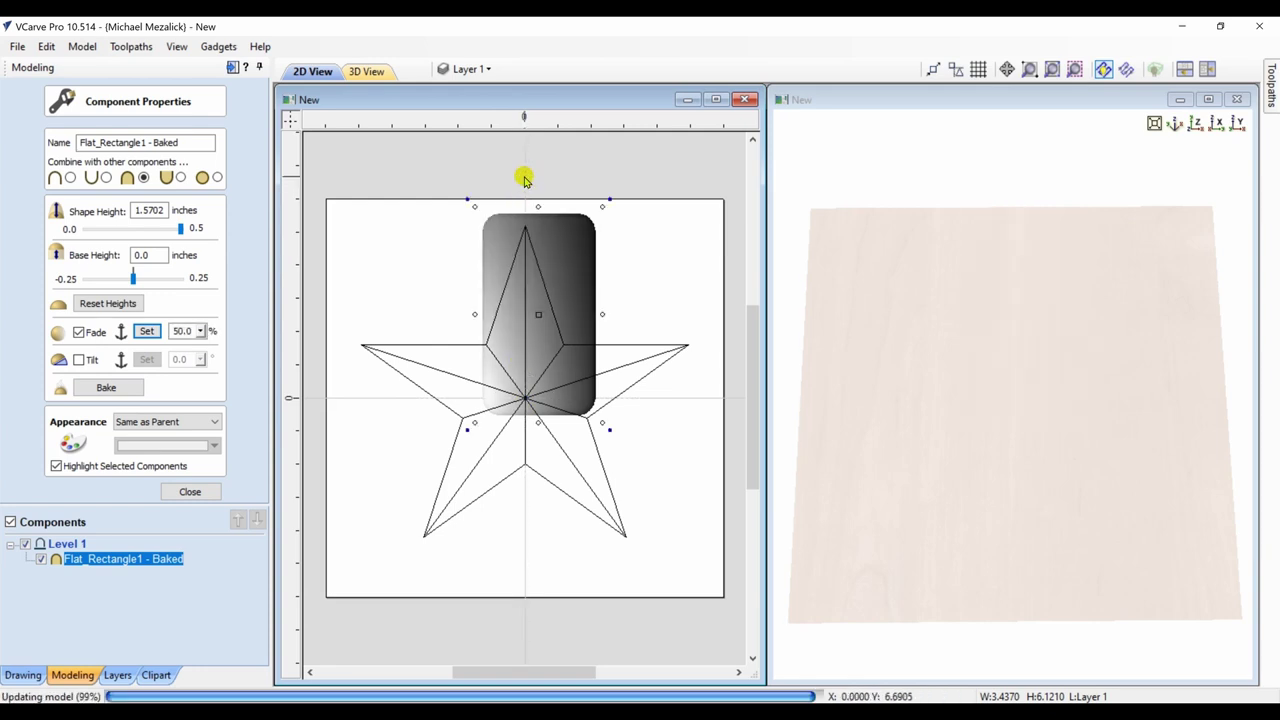
pyautogui.click(201, 331)
pyautogui.moveTo(210, 348); pyautogui.dragTo(271, 346)
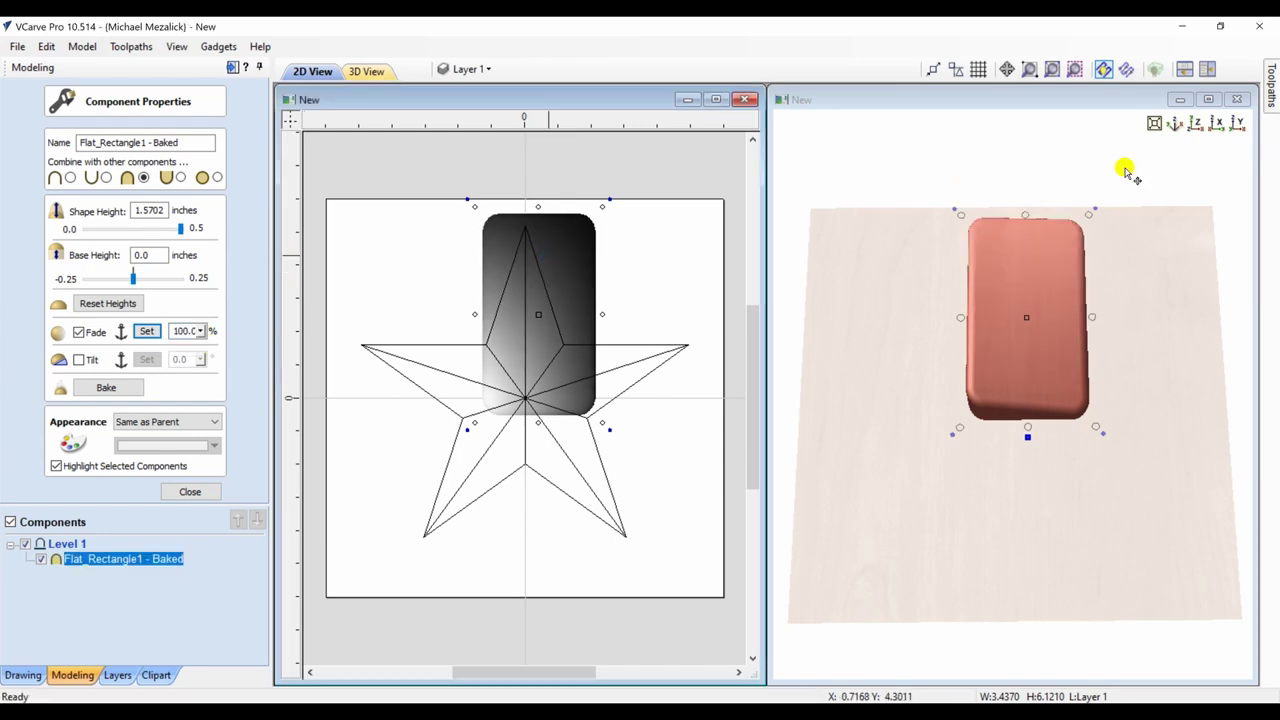
pyautogui.moveTo(1176, 178); pyautogui.dragTo(1118, 178)
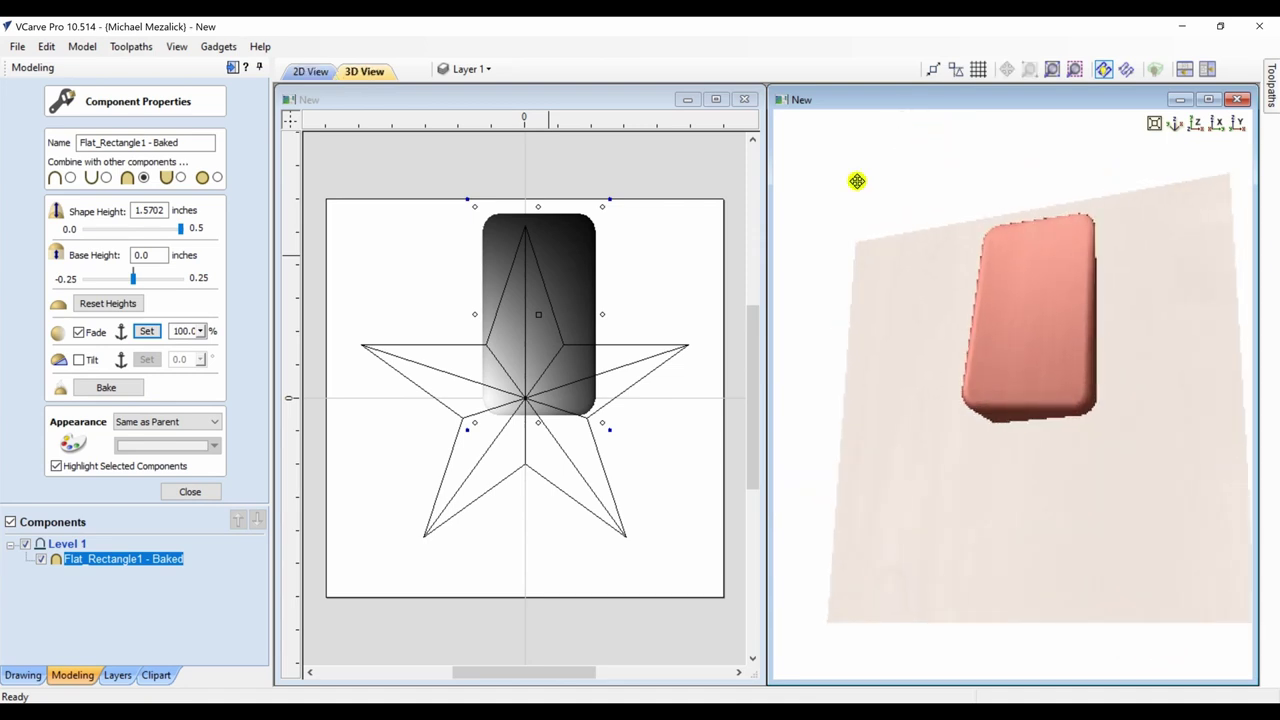
pyautogui.click(112, 388)
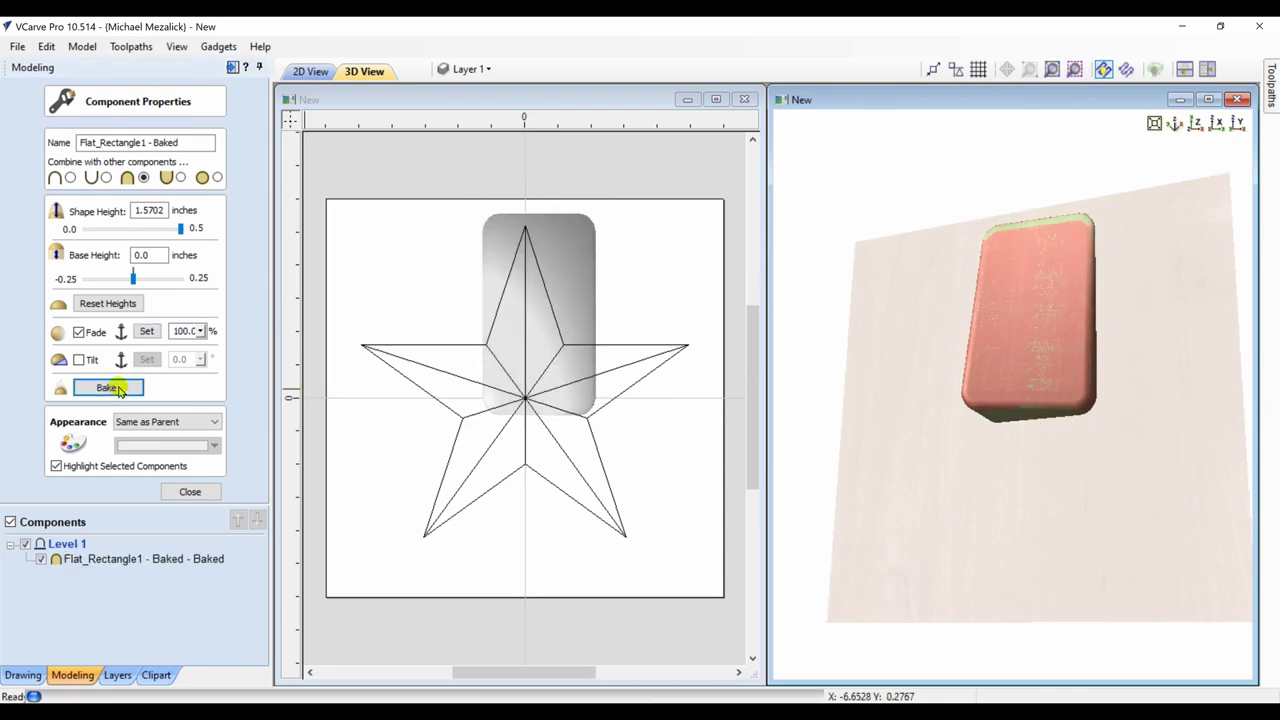
pyautogui.click(182, 489)
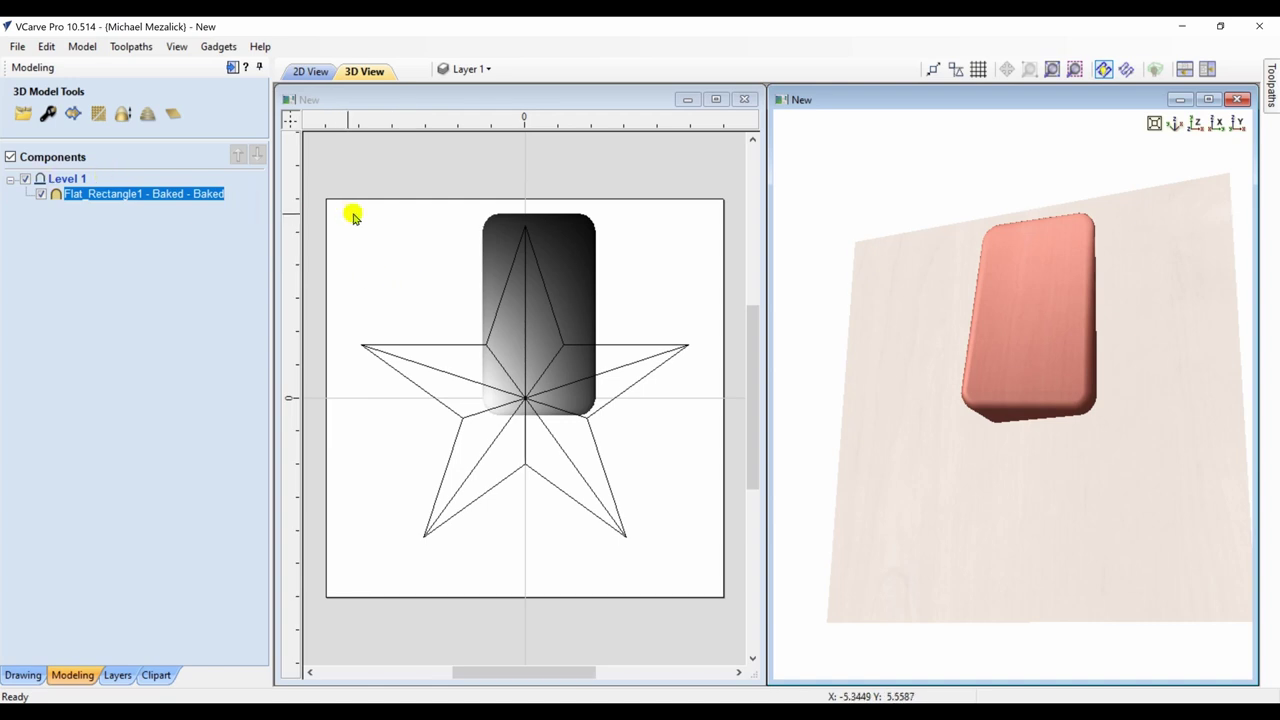
# Set Level 1's combine mode to Merge.
pyautogui.rightClick(70, 180)
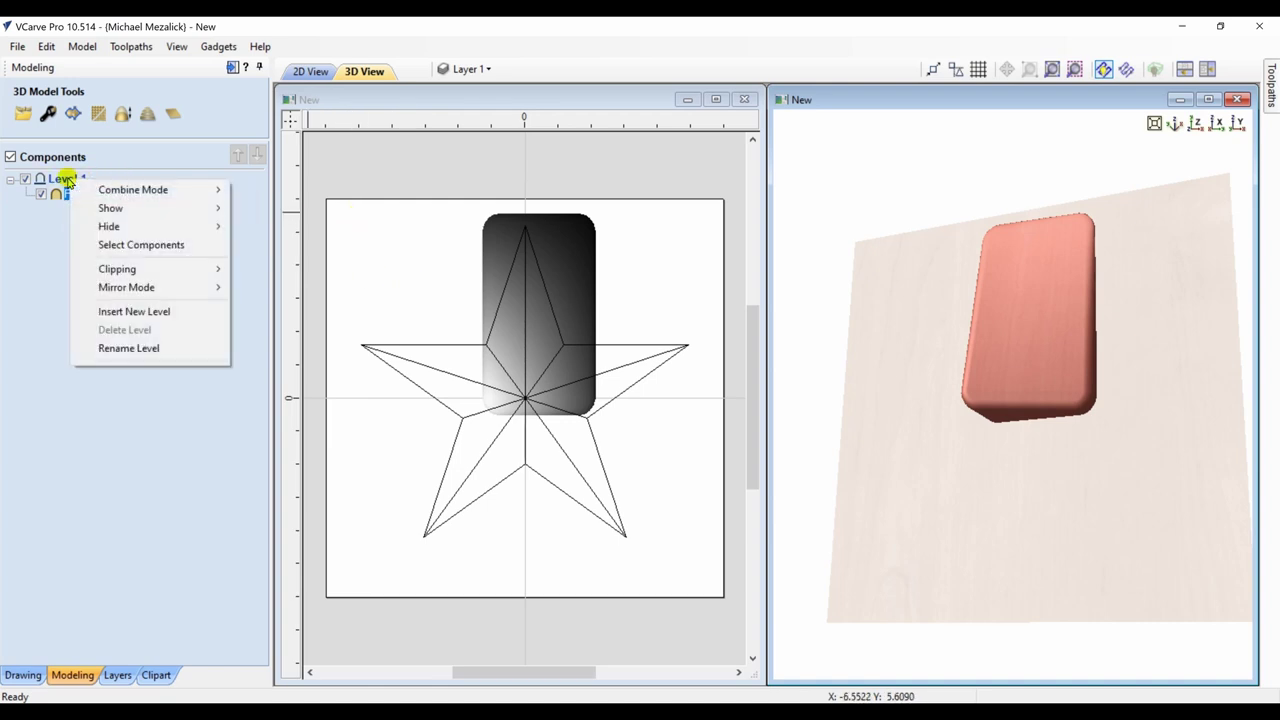
pyautogui.moveTo(106, 189)
pyautogui.click(267, 226)
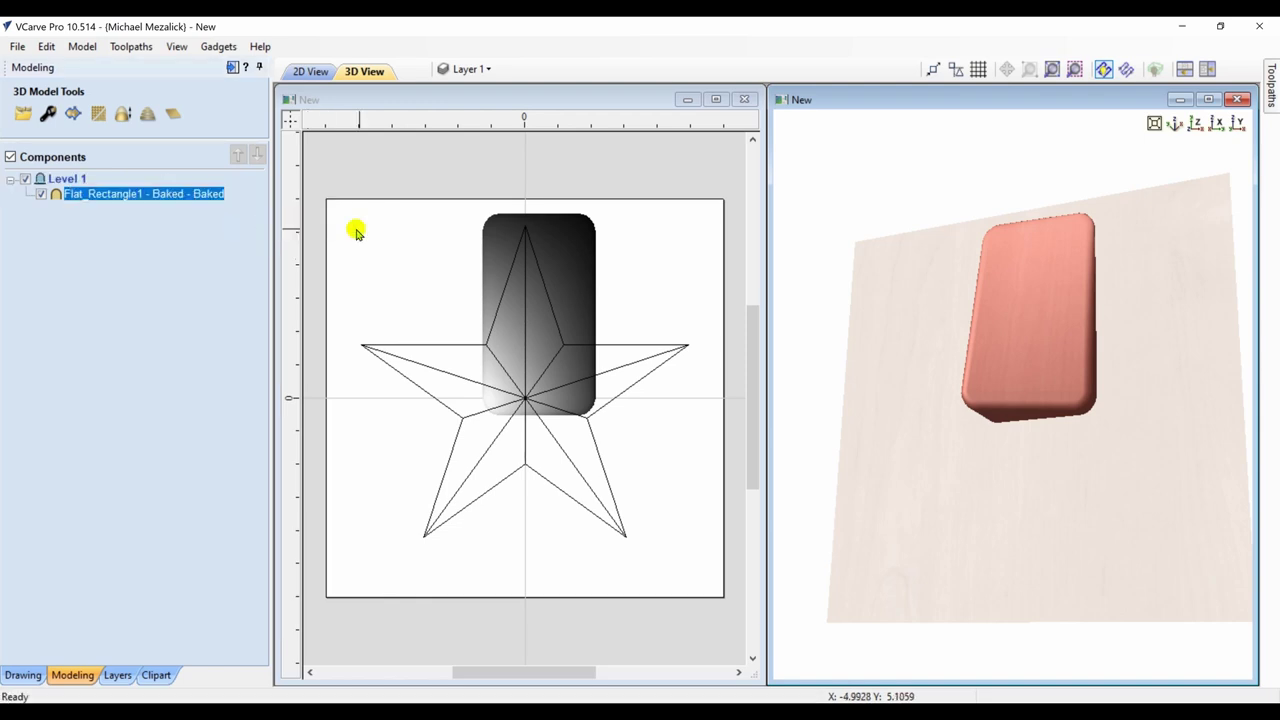
# Circular-copy the shaped rectangle into 5 items around the star's centre.
pyautogui.click(24, 676)
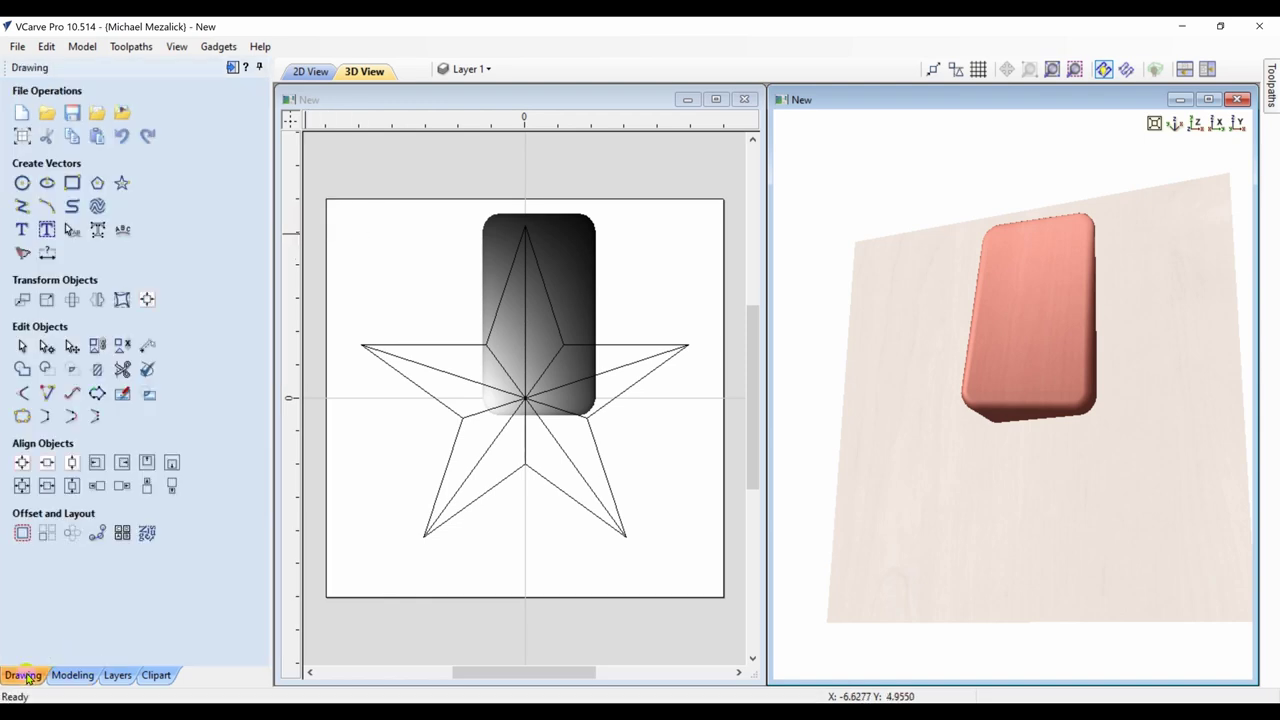
pyautogui.click(72, 534)
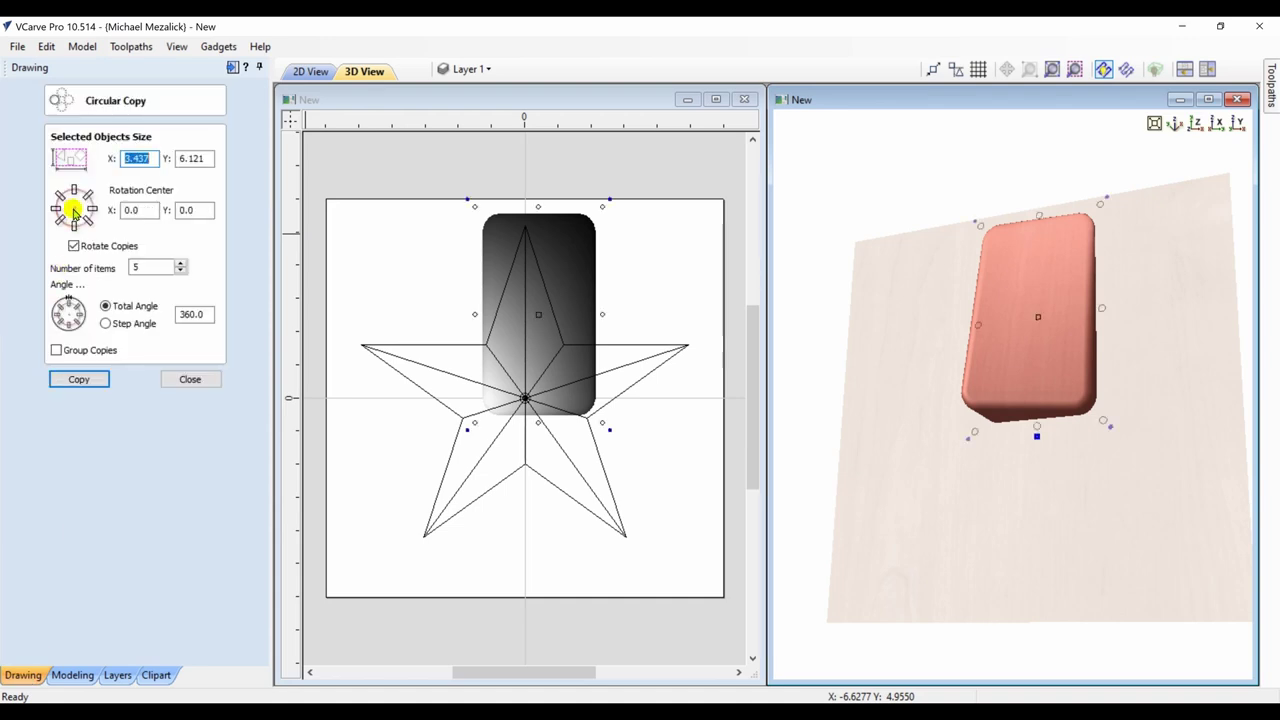
pyautogui.click(79, 377)
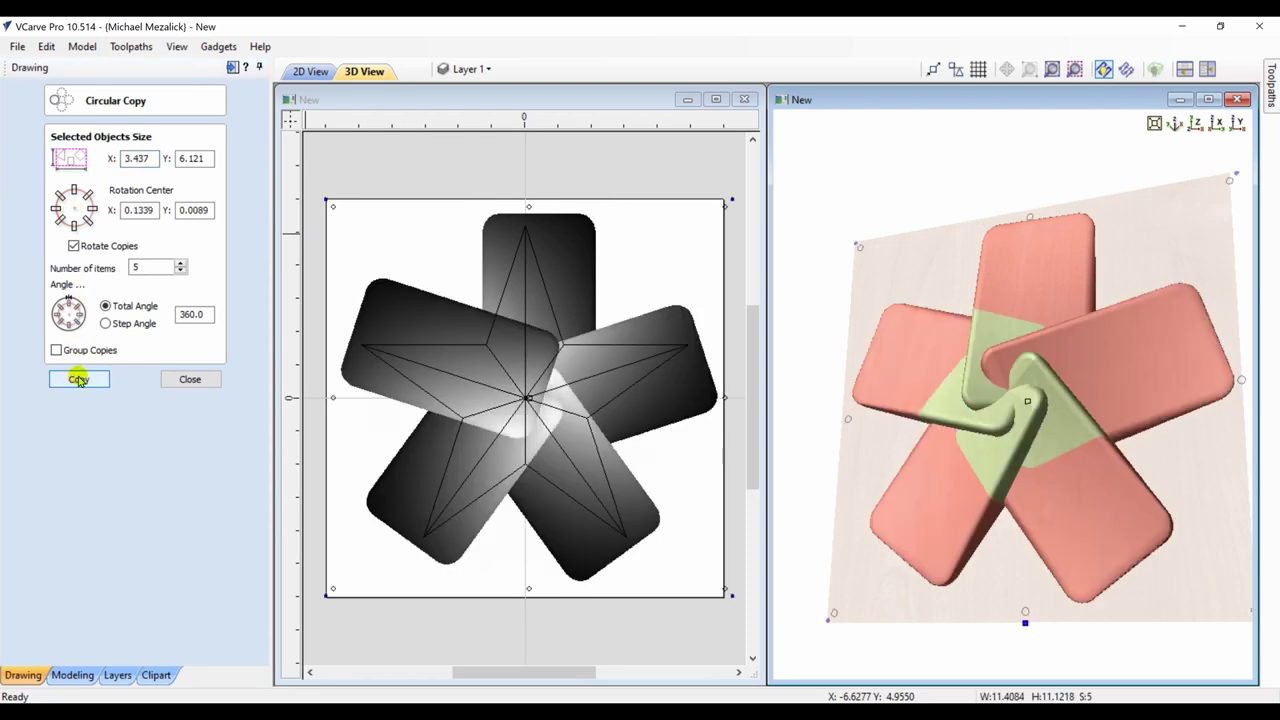
pyautogui.click(190, 379)
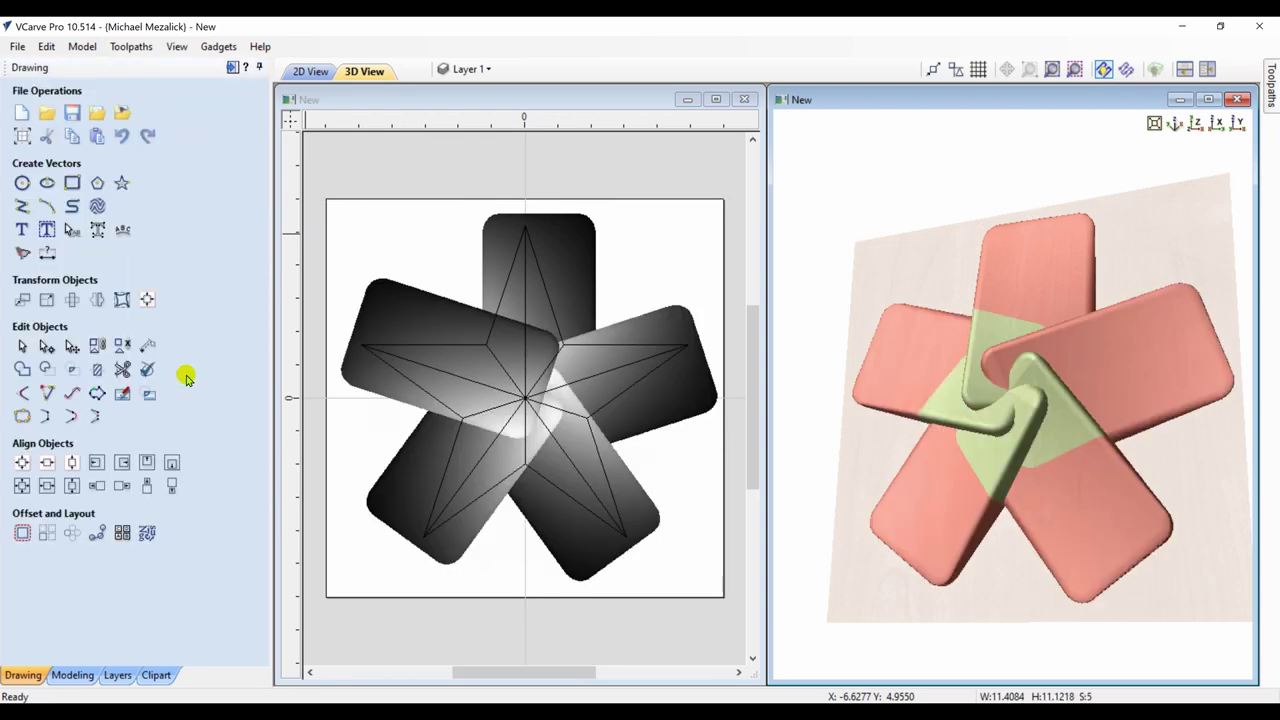
# Add Level 2 above Level 1 and set it to Merge with lower levels.
pyautogui.click(75, 676)
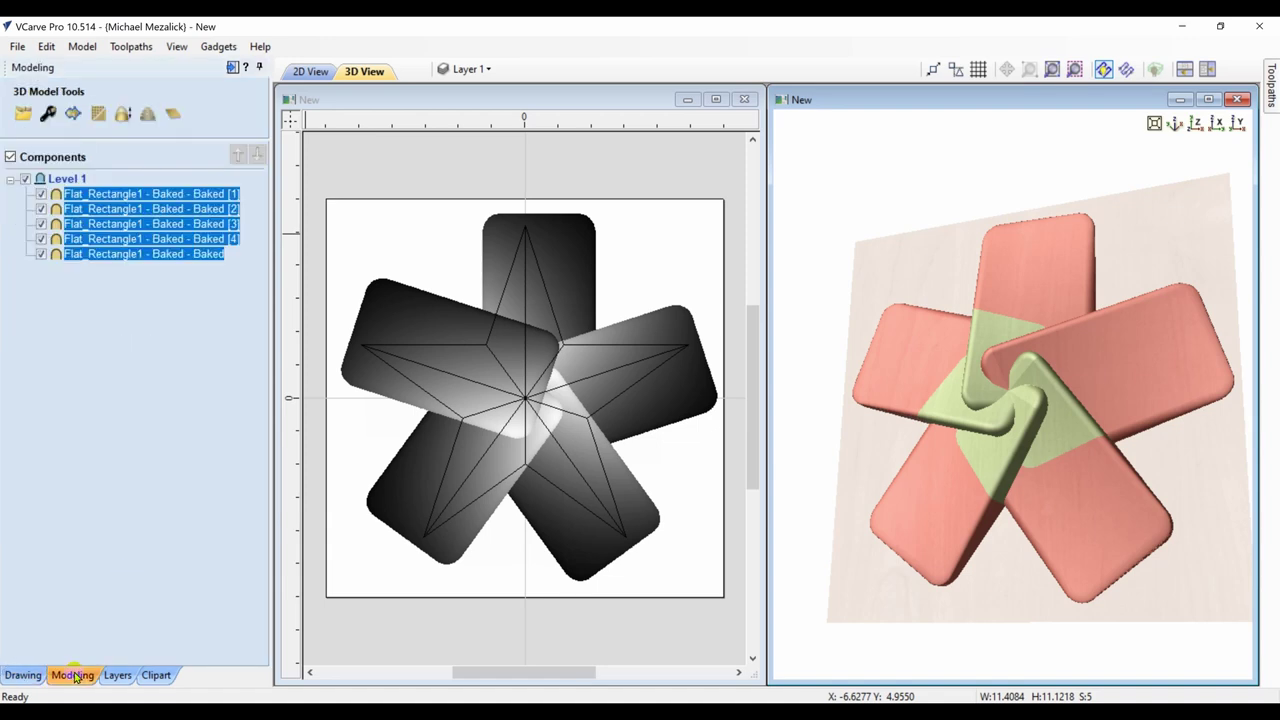
pyautogui.rightClick(62, 179)
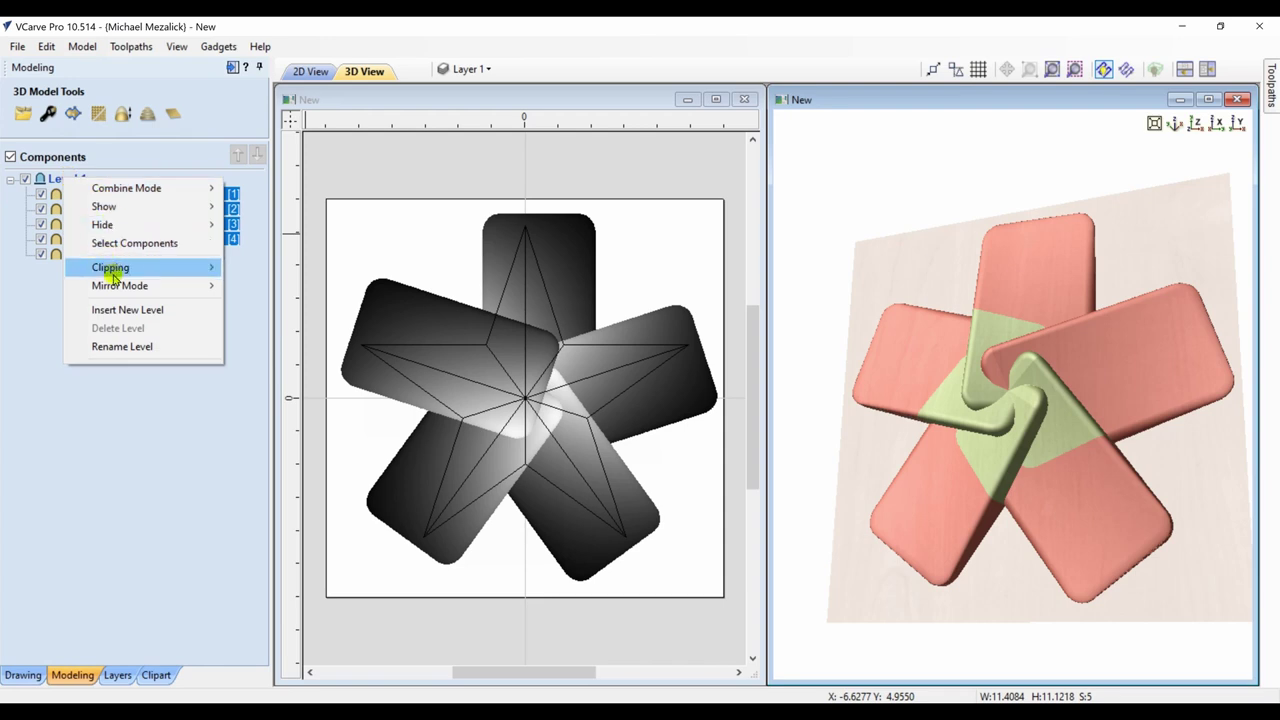
pyautogui.click(114, 310)
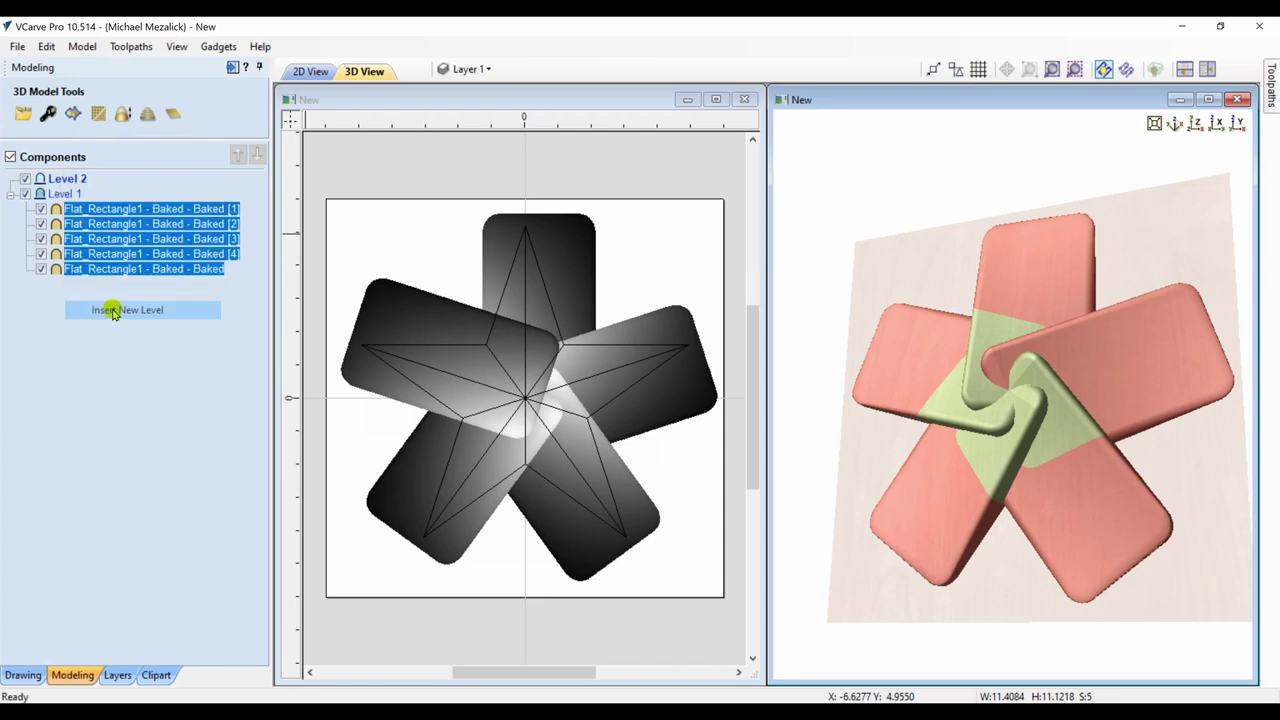
pyautogui.click(65, 179)
pyautogui.rightClick(65, 179)
pyautogui.moveTo(180, 188)
pyautogui.click(258, 224)
# Add Level 3 and set its combine mode.
pyautogui.rightClick(65, 179)
pyautogui.click(120, 310)
pyautogui.rightClick(63, 178)
pyautogui.moveTo(69, 191)
pyautogui.click(263, 224)
# Add Levels 4 and 5, setting Level 4 to Add and choosing Level 5's combine mode.
pyautogui.rightClick(80, 178)
pyautogui.click(122, 314)
pyautogui.rightClick(65, 179)
pyautogui.moveTo(140, 190)
pyautogui.click(255, 188)
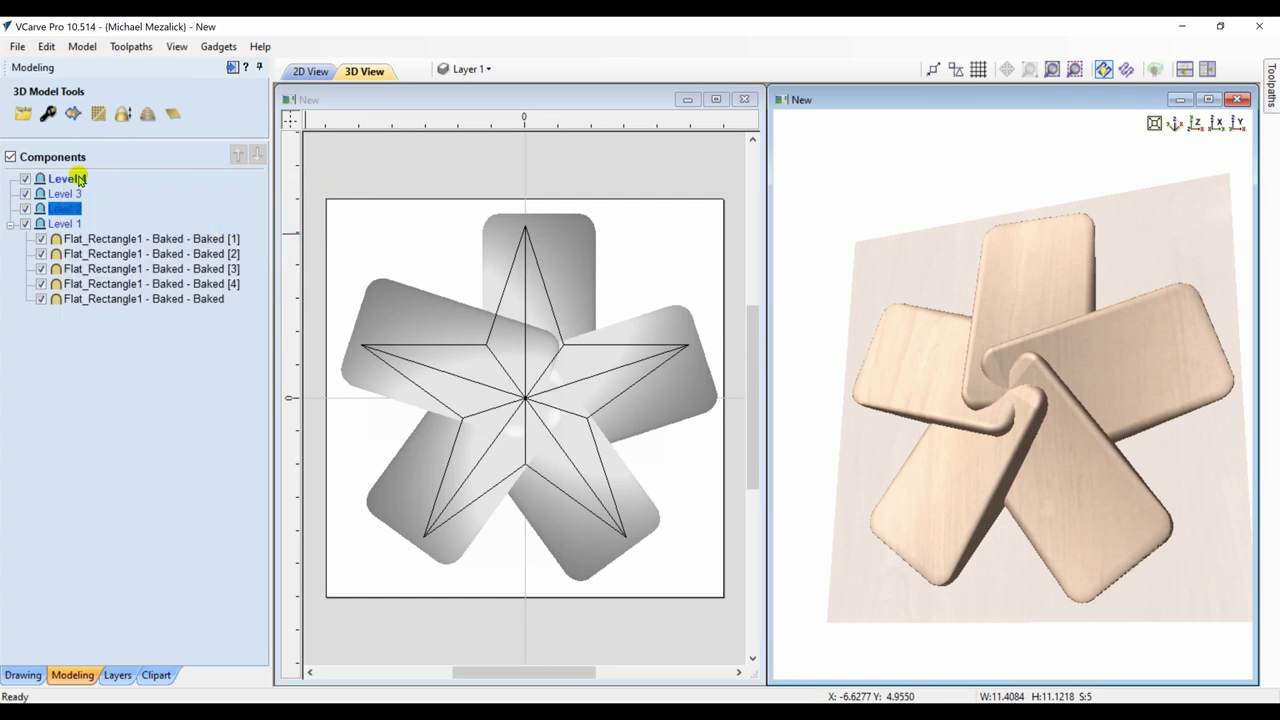
pyautogui.rightClick(80, 178)
pyautogui.click(125, 310)
pyautogui.rightClick(70, 179)
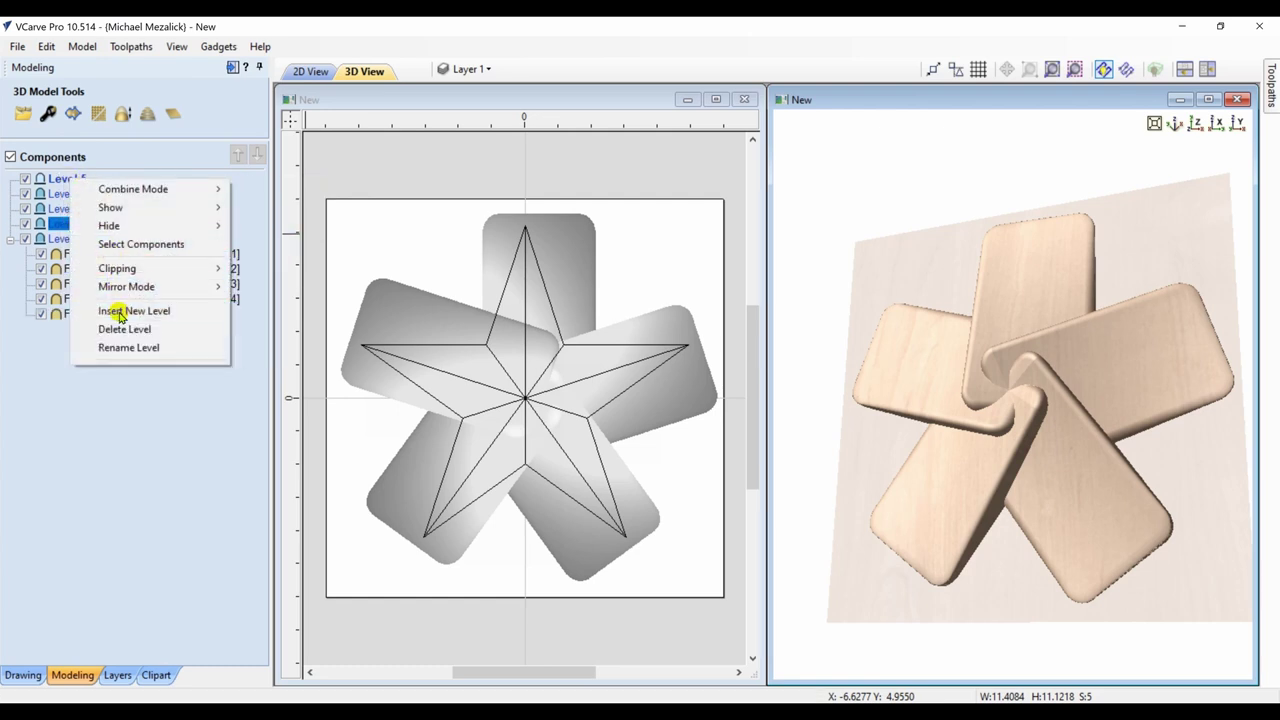
pyautogui.moveTo(140, 189)
pyautogui.click(295, 207)
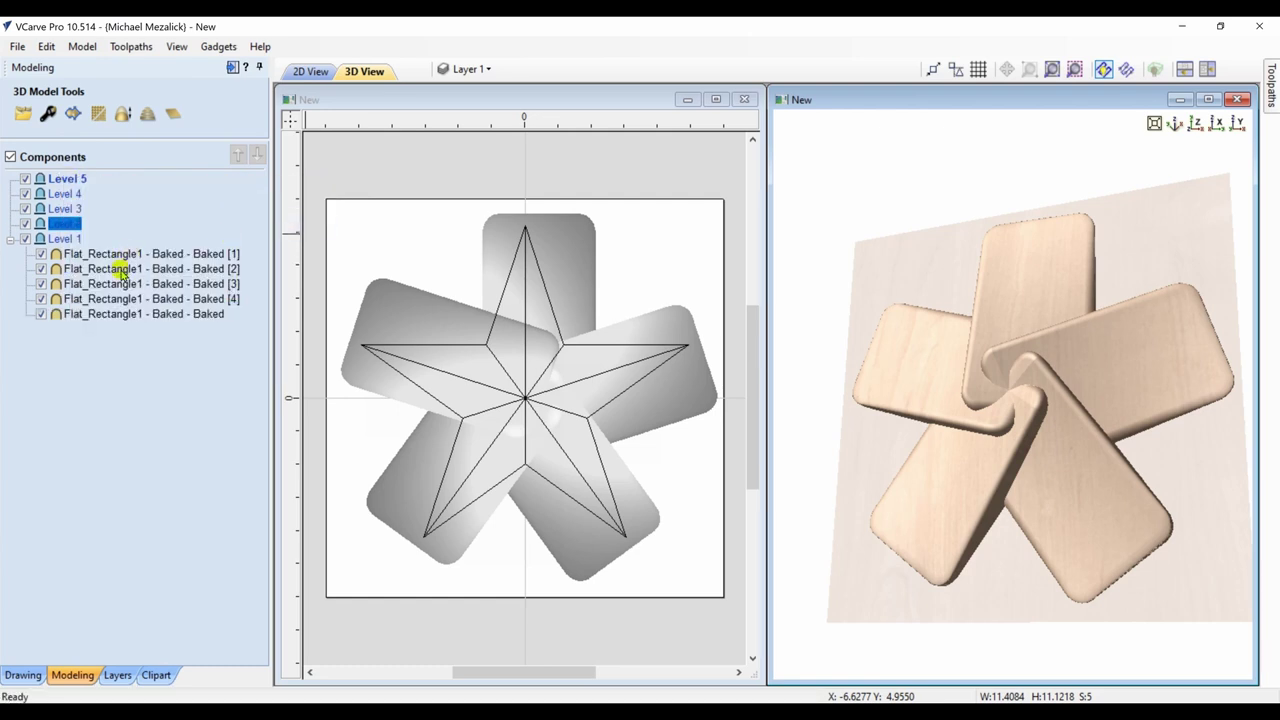
# Move rectangles [1]–[4] onto Levels 5, 4, 3 and 2, then pick the star's top-arm facet.
pyautogui.moveTo(130, 256); pyautogui.dragTo(126, 182)
pyautogui.moveTo(117, 271); pyautogui.dragTo(111, 214)
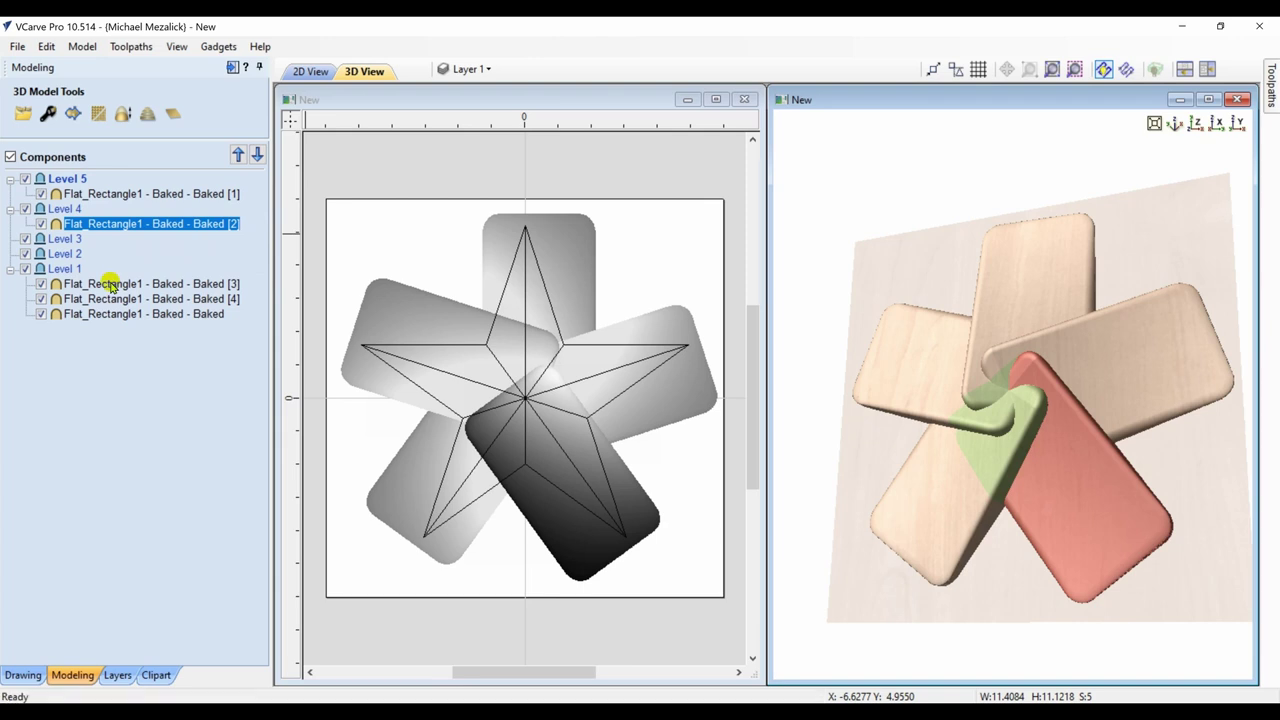
pyautogui.moveTo(110, 286); pyautogui.dragTo(108, 243)
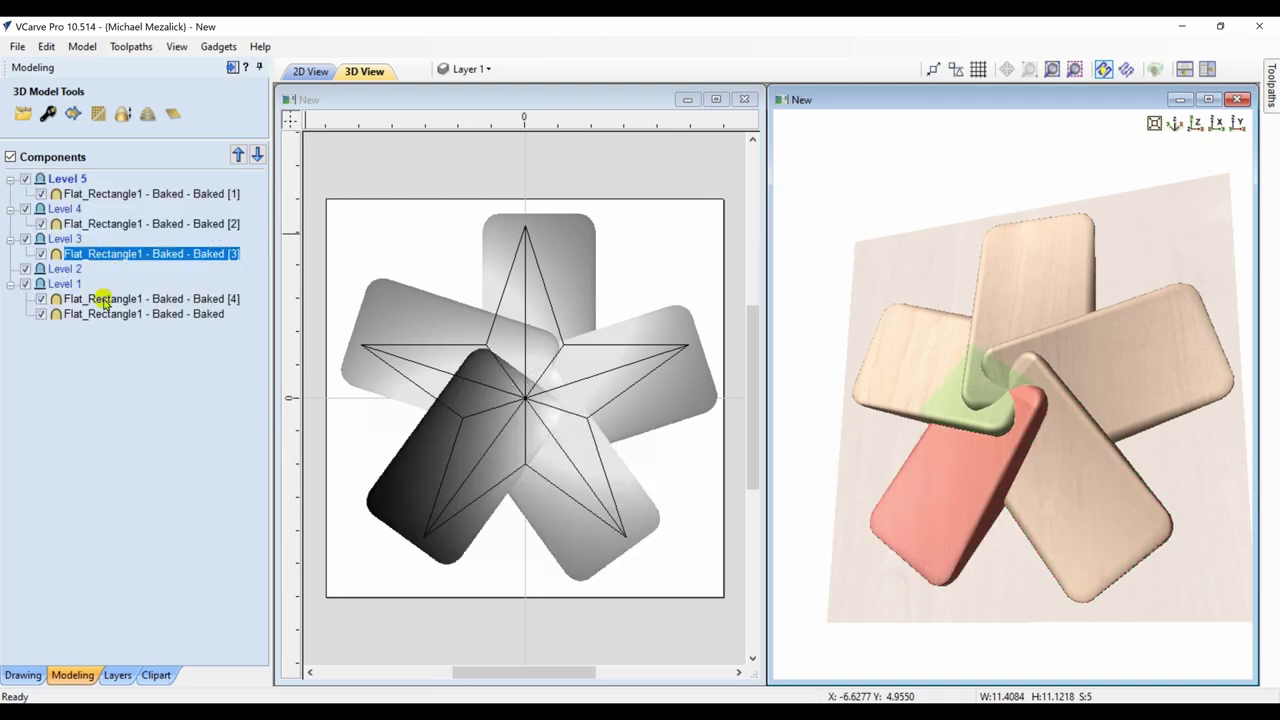
pyautogui.click(104, 301)
pyautogui.moveTo(104, 301); pyautogui.dragTo(66, 269)
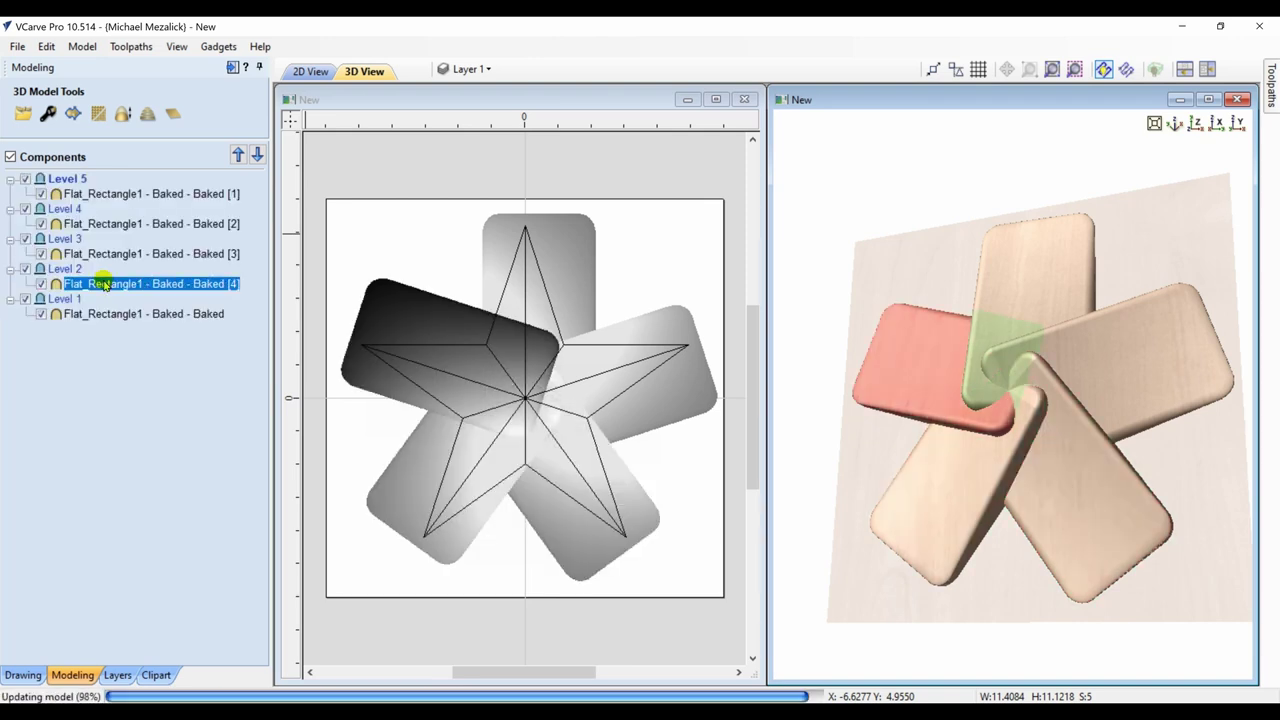
pyautogui.click(545, 287)
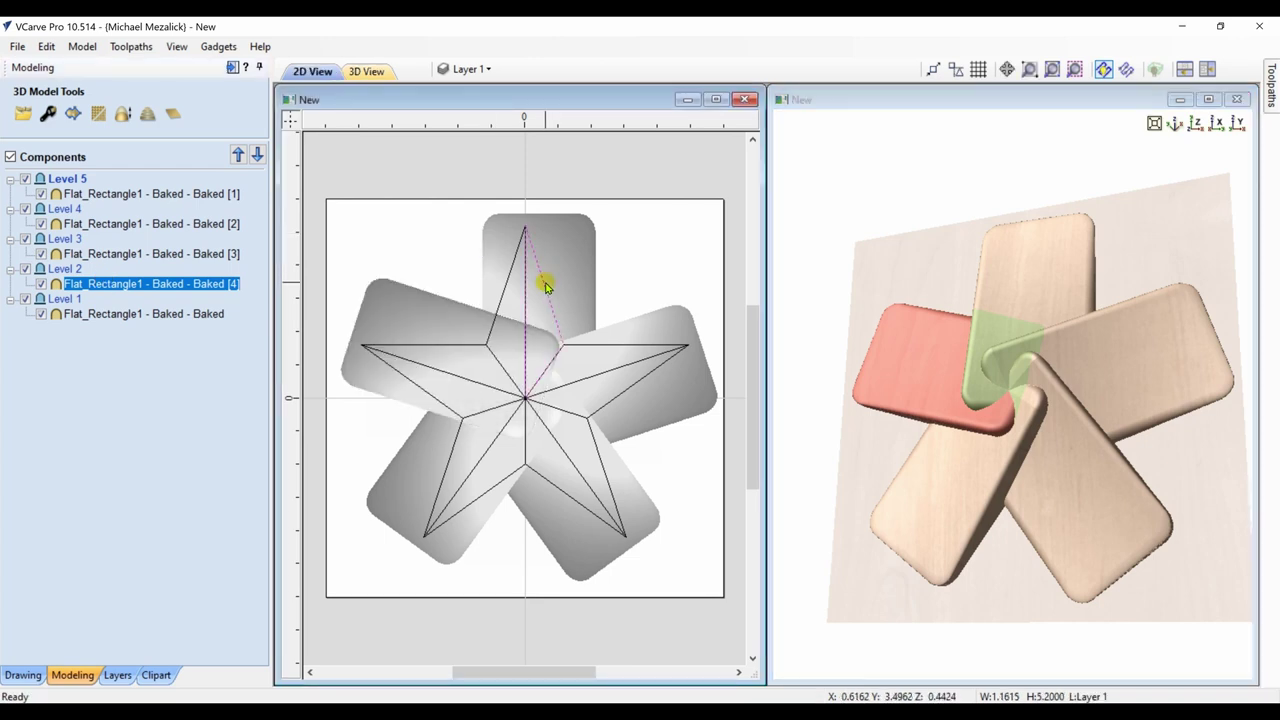
# Clip Level 1's rectangle to the star's top-arm facet.
pyautogui.click(64, 286)
pyautogui.click(545, 287)
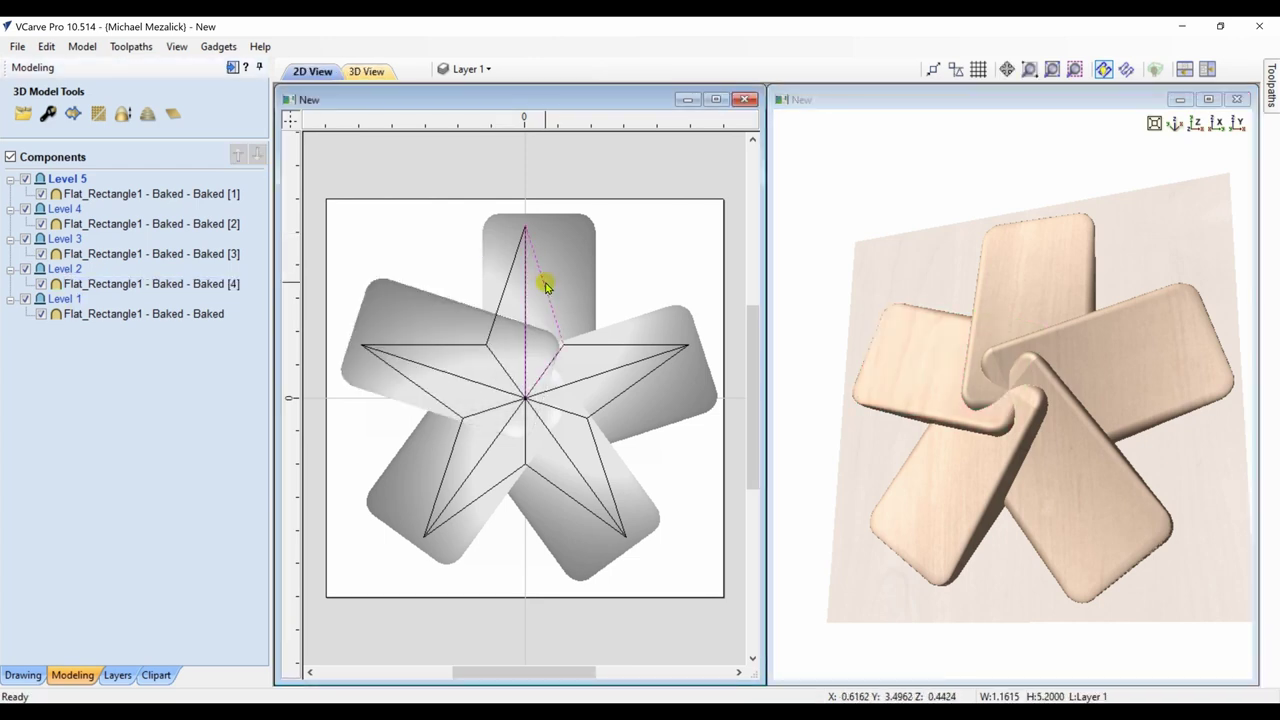
pyautogui.click(60, 300)
pyautogui.rightClick(60, 300)
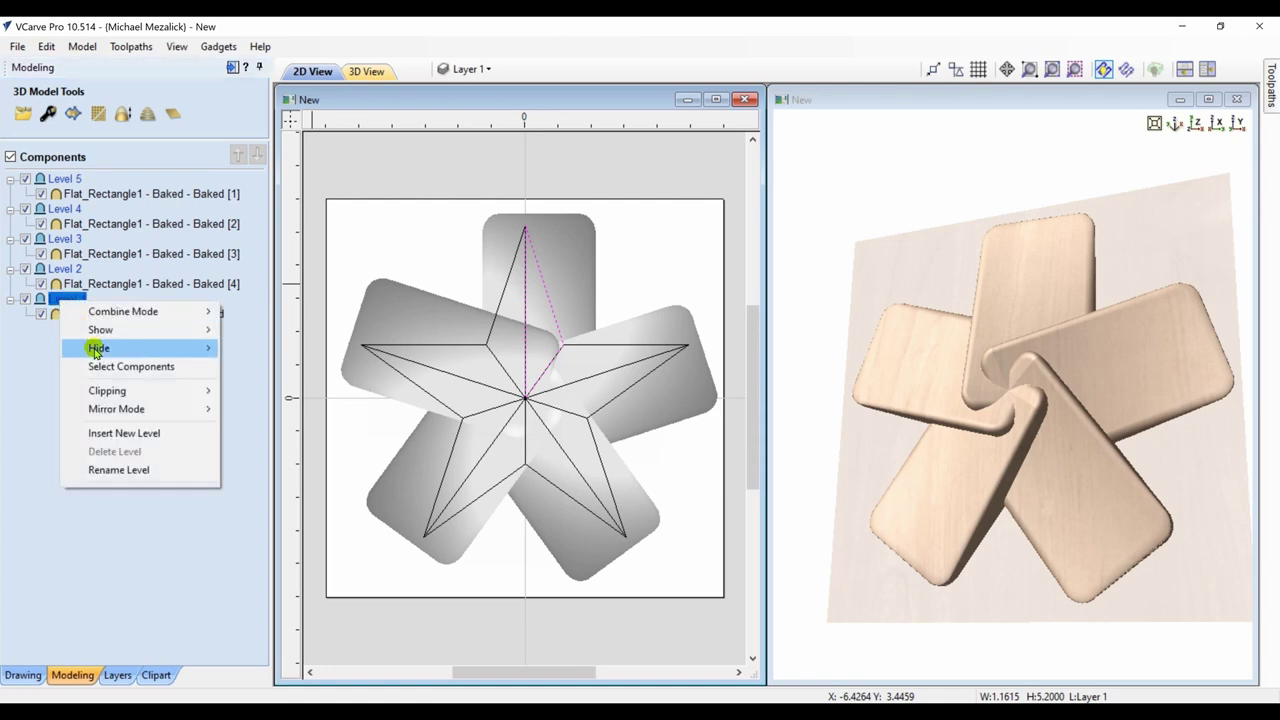
pyautogui.moveTo(210, 394)
pyautogui.click(253, 390)
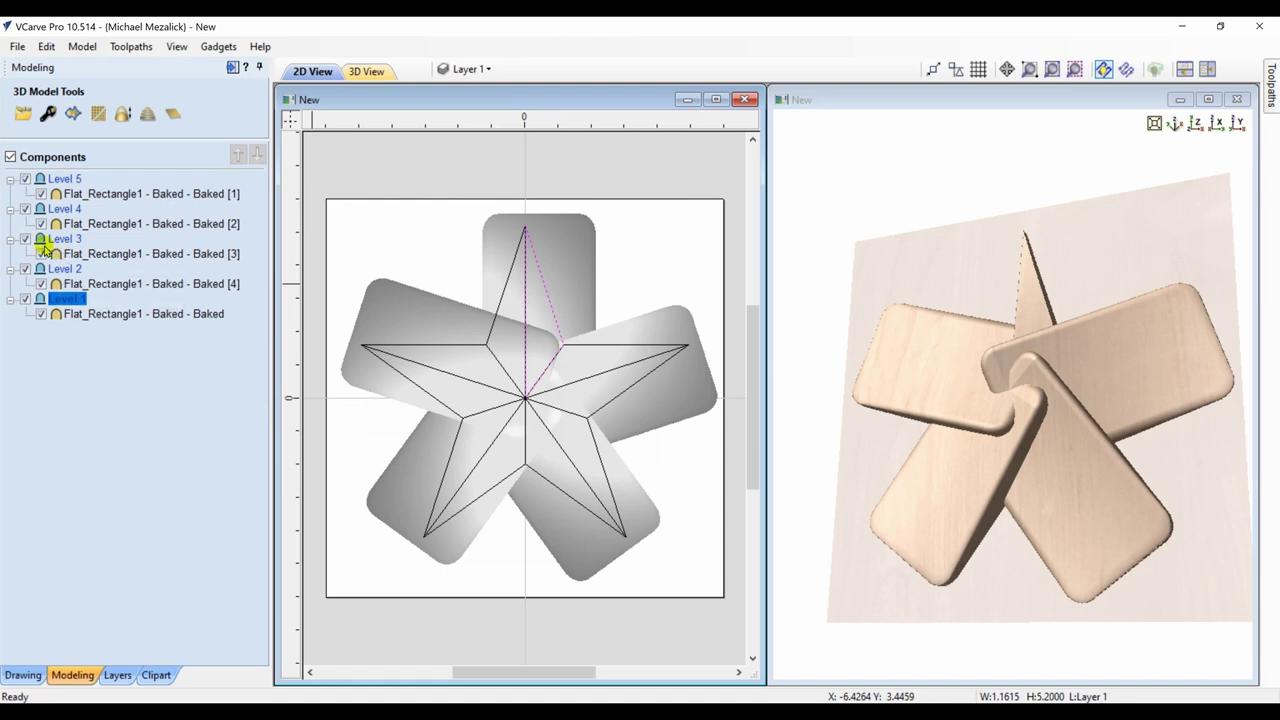
# Show only Level 2 and clip its rectangle to the left-arm facet.
pyautogui.click(11, 157)
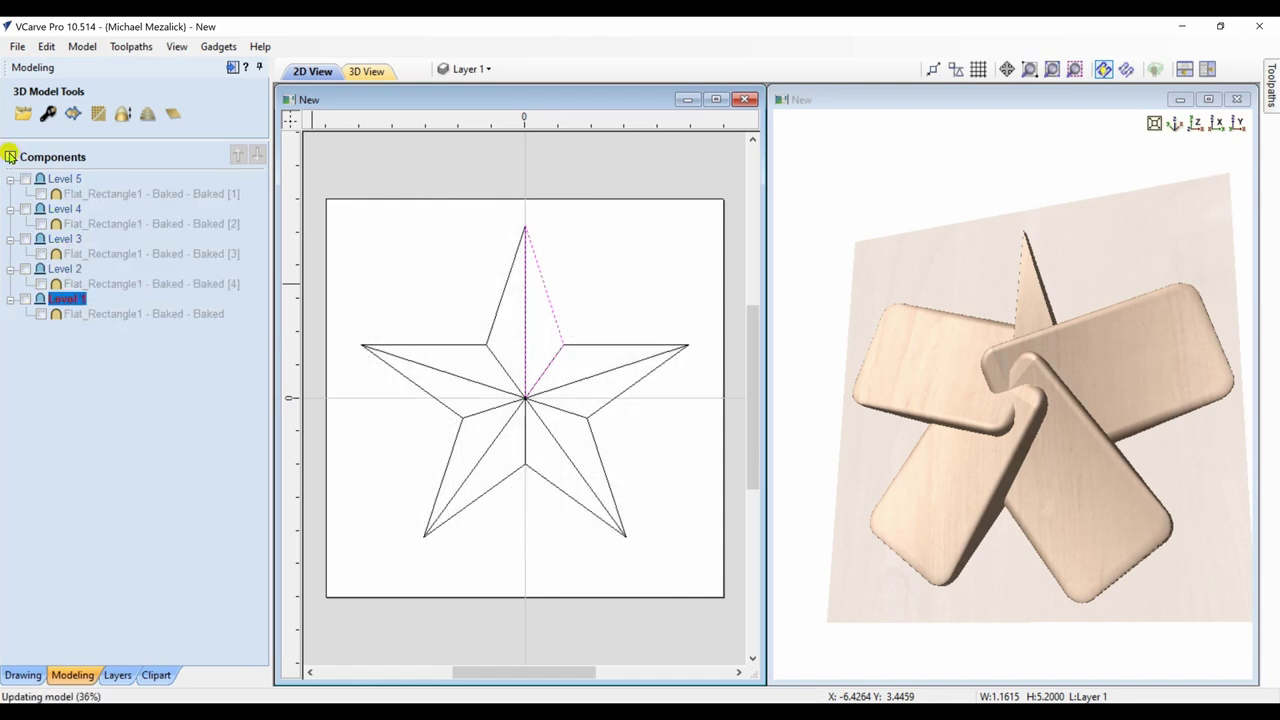
pyautogui.click(25, 269)
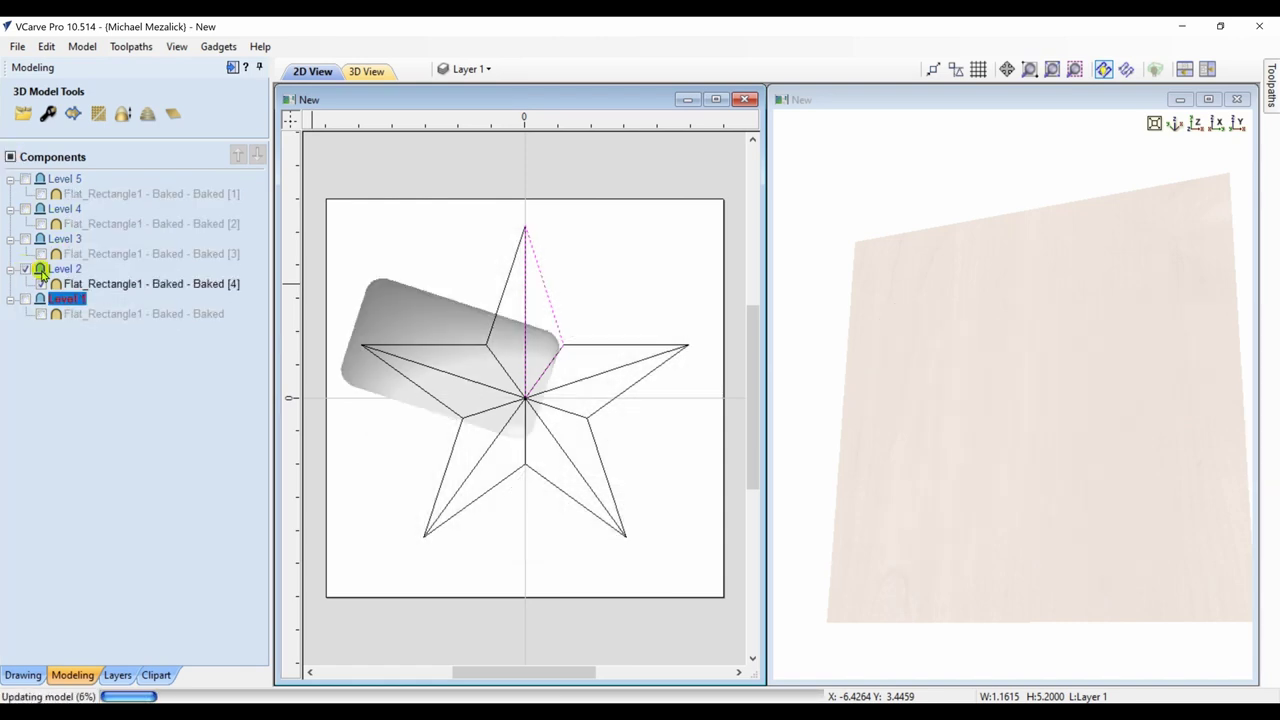
pyautogui.click(62, 269)
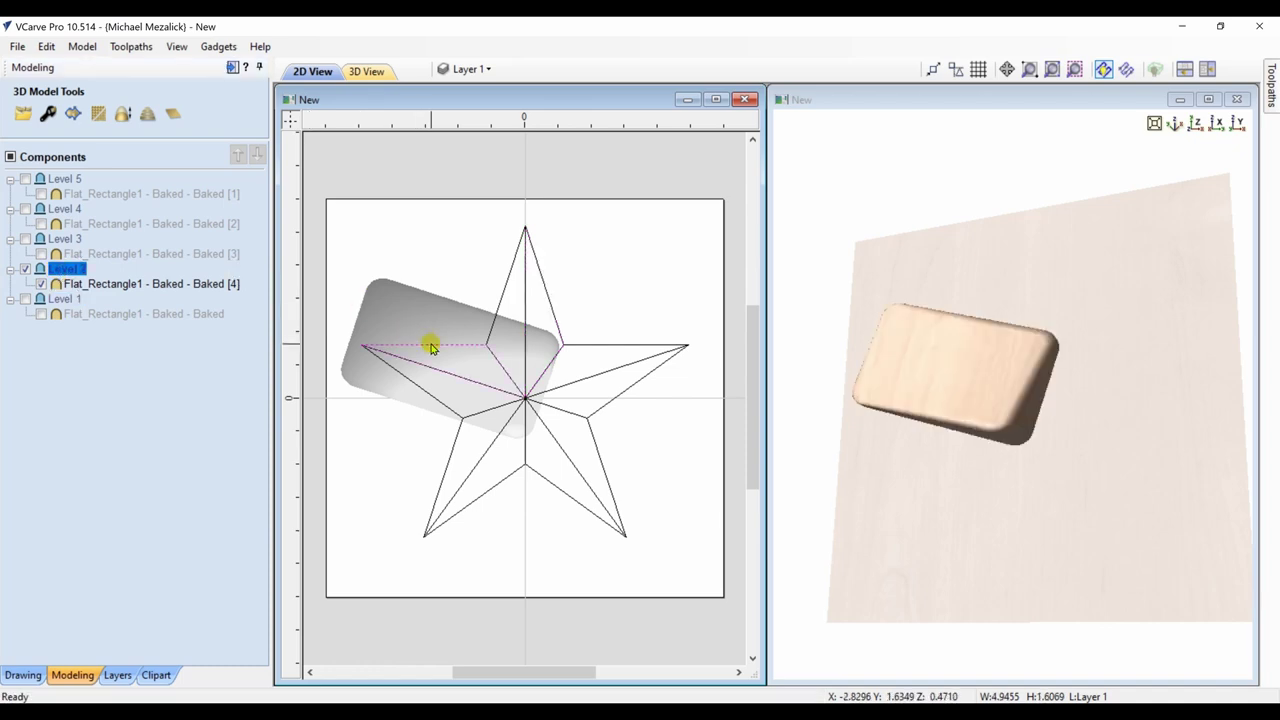
pyautogui.rightClick(86, 273)
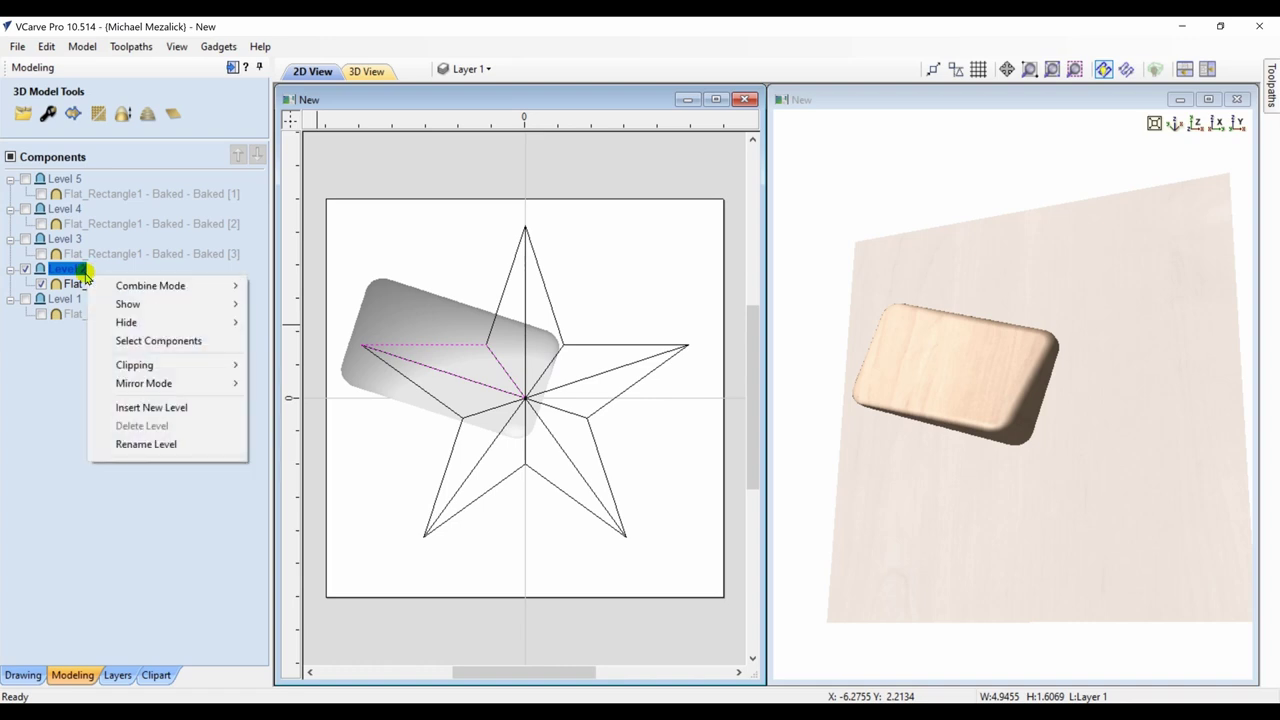
pyautogui.moveTo(220, 365)
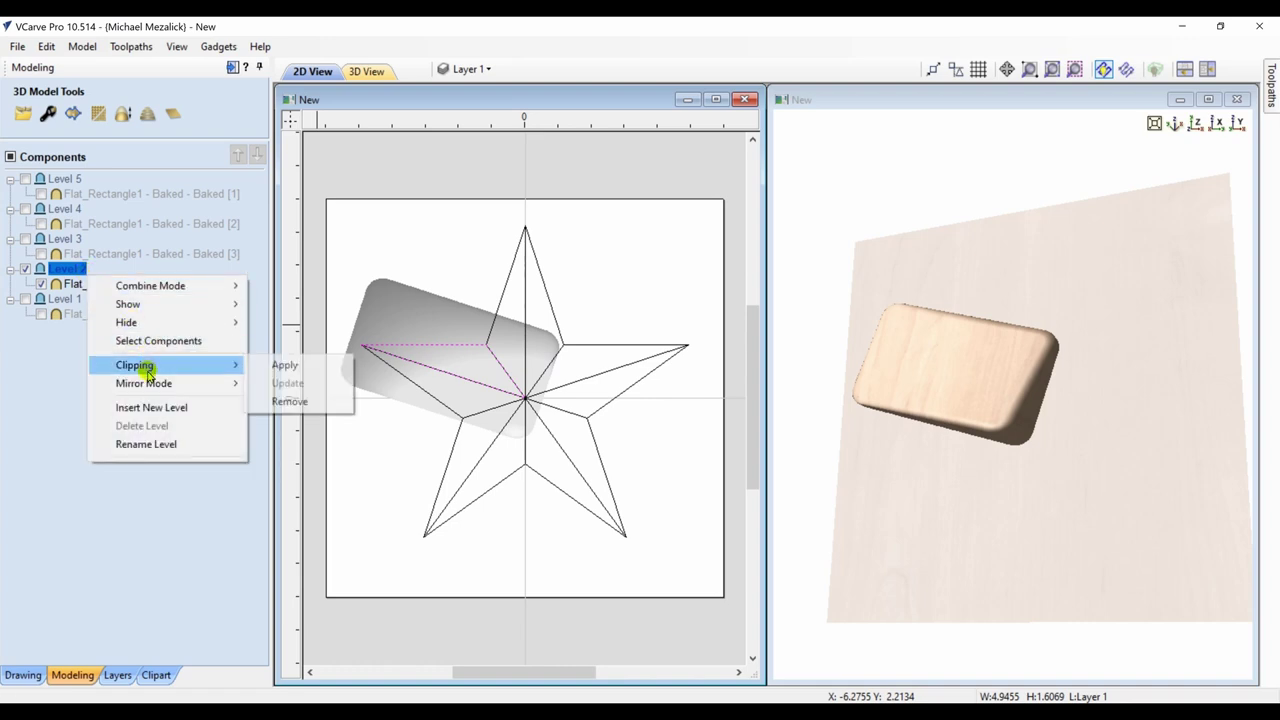
pyautogui.click(285, 366)
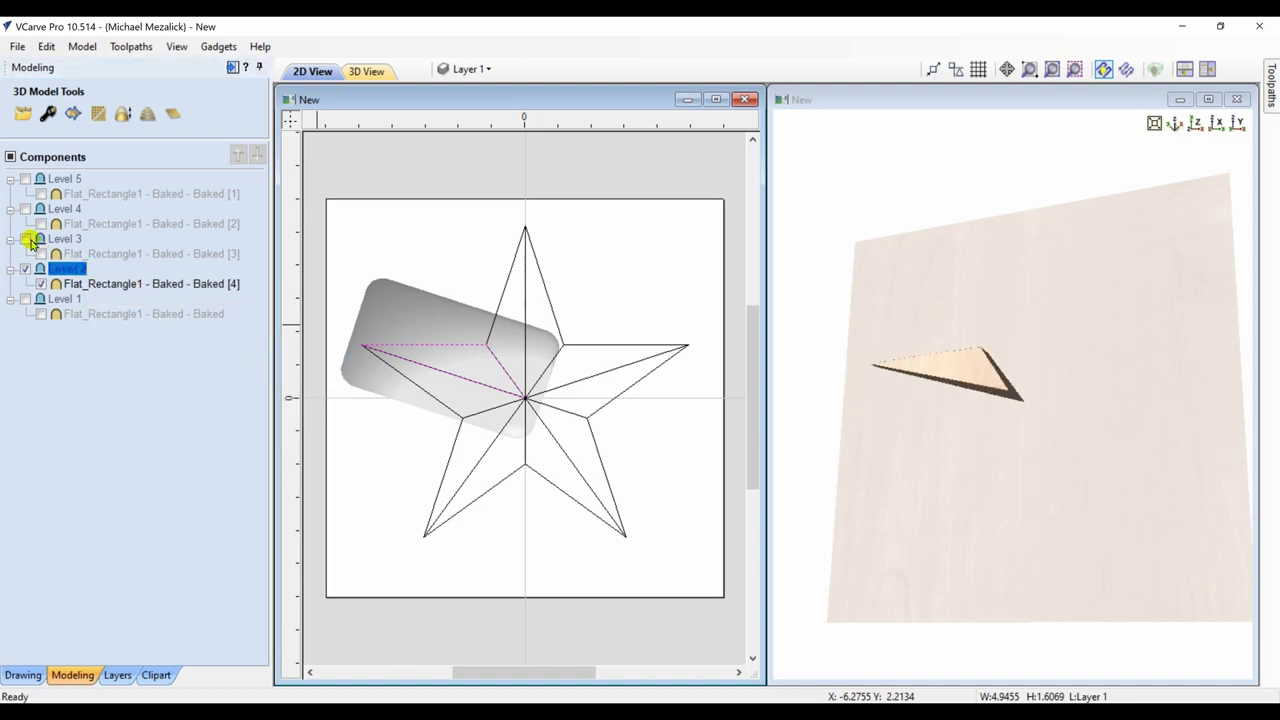
pyautogui.click(27, 269)
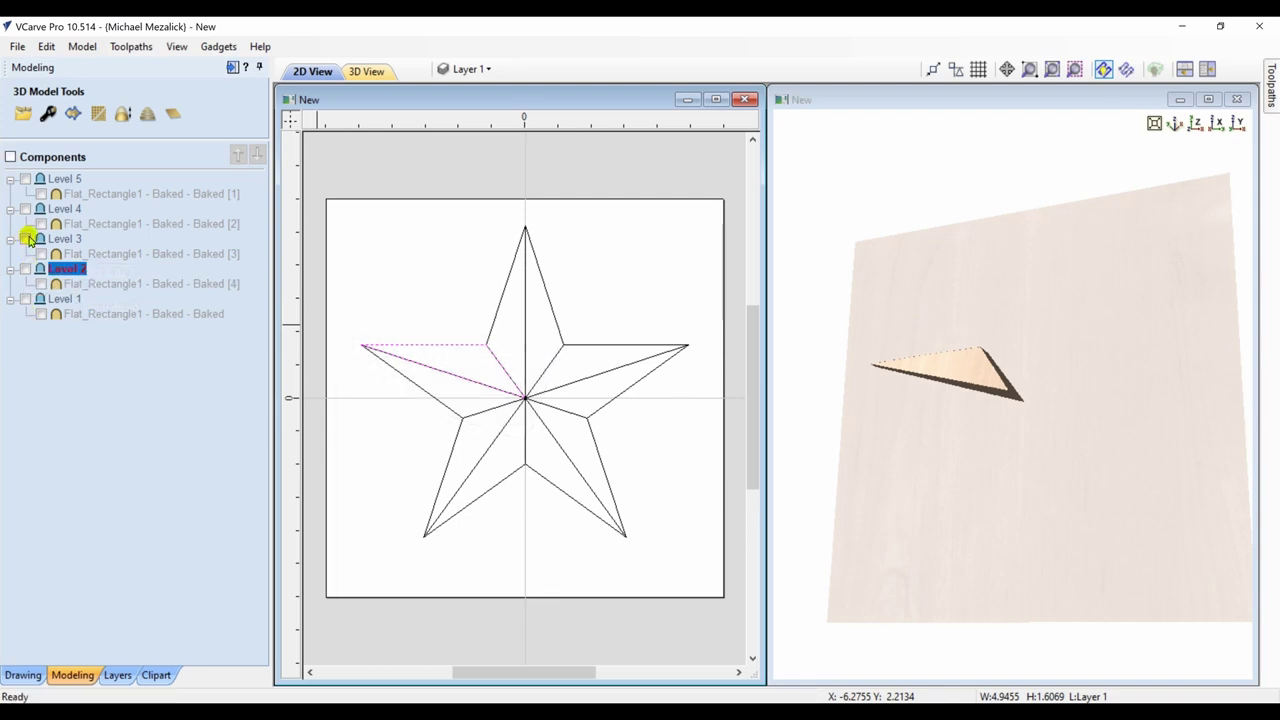
# Show Level 3 alone and clip its rectangle to the lower-left facet.
pyautogui.click(26, 239)
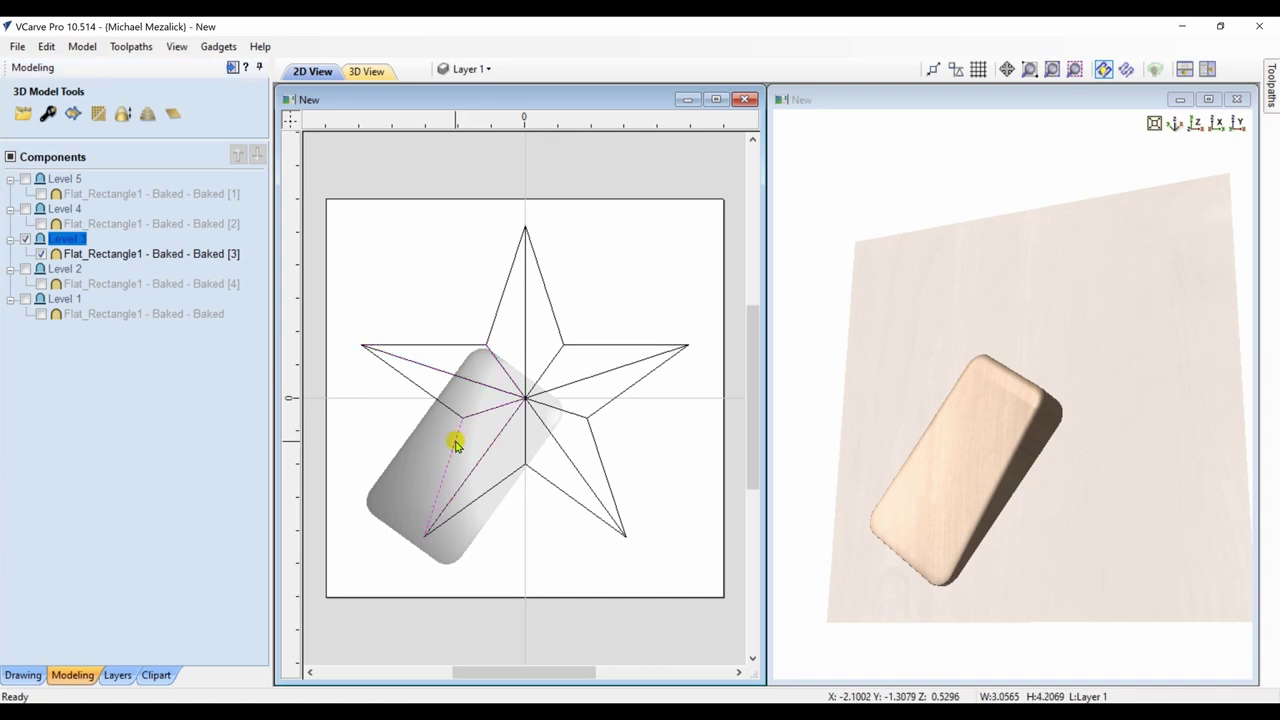
pyautogui.rightClick(70, 238)
pyautogui.moveTo(224, 325)
pyautogui.click(262, 330)
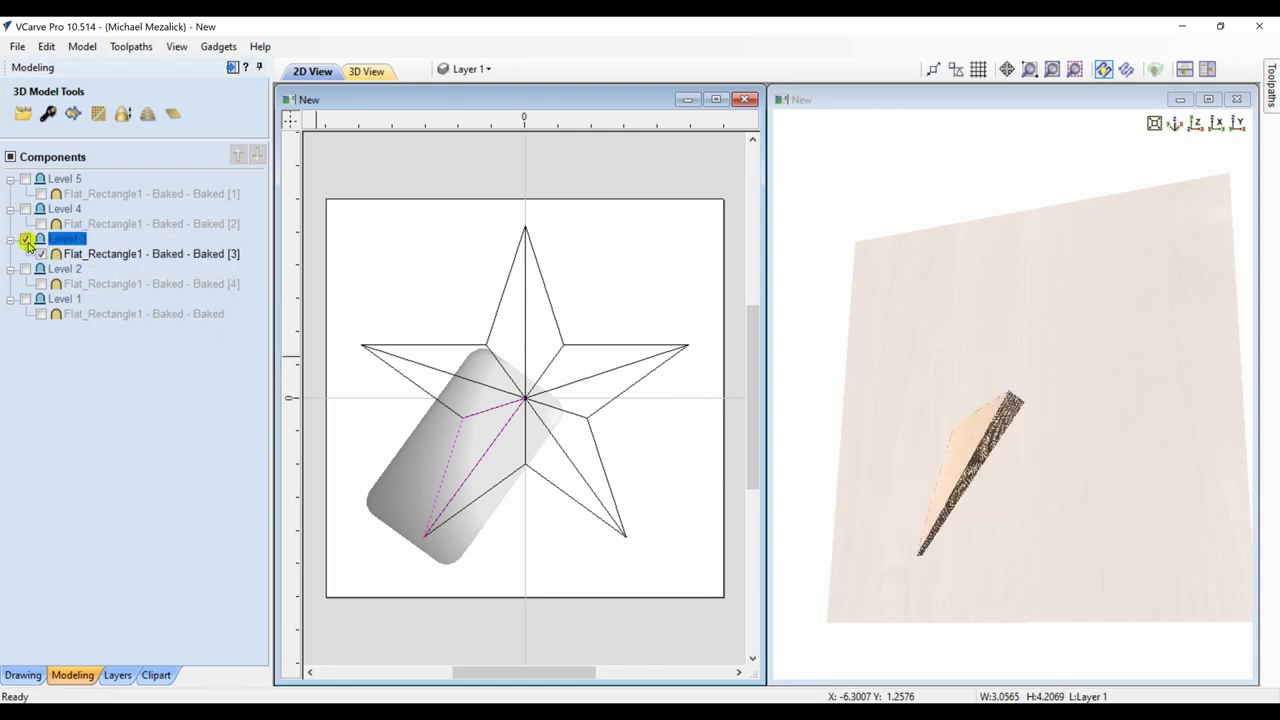
pyautogui.click(25, 239)
# Show Level 4 alone and clip its rectangle to the lower-right facet.
pyautogui.click(25, 209)
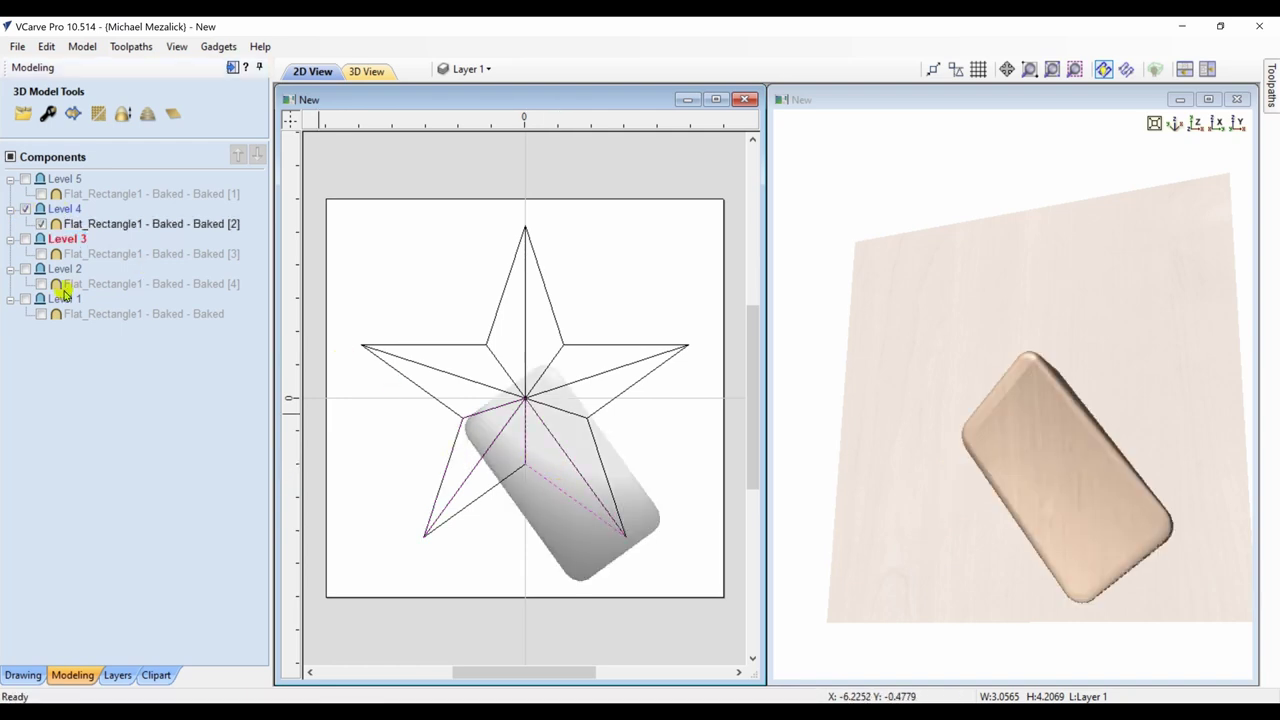
pyautogui.click(63, 209)
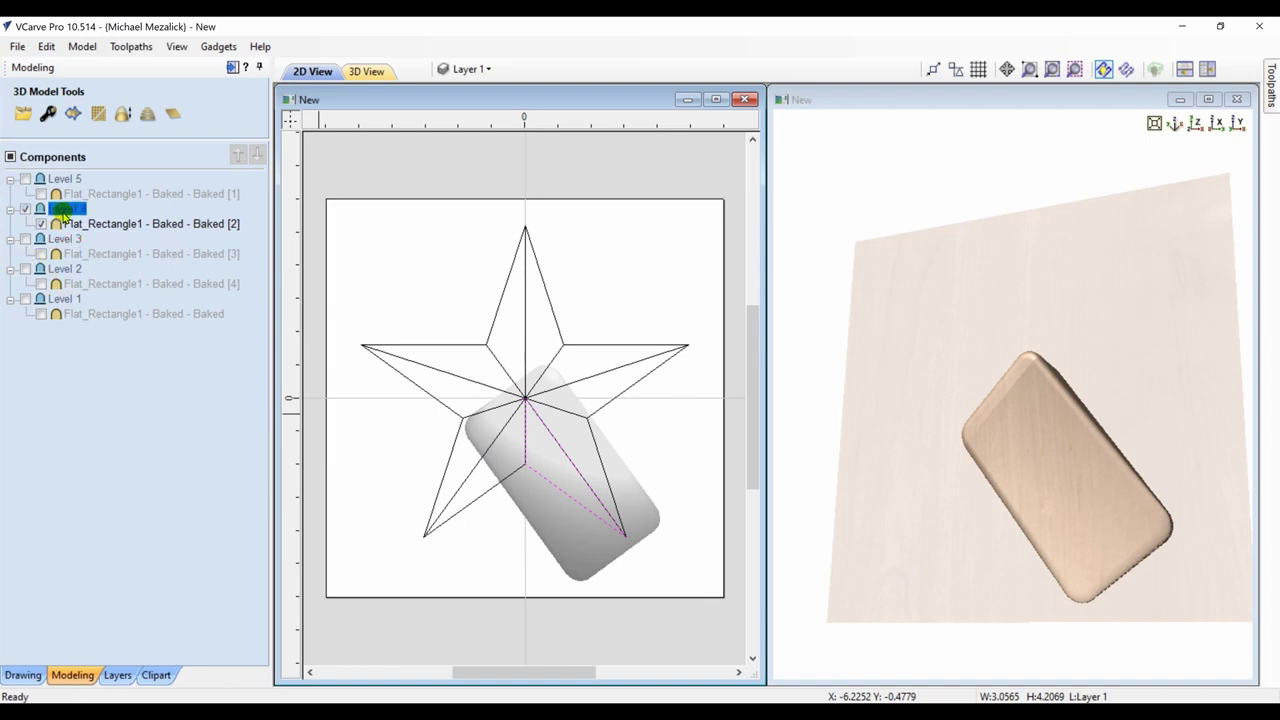
pyautogui.rightClick(66, 210)
pyautogui.moveTo(114, 304)
pyautogui.click(259, 304)
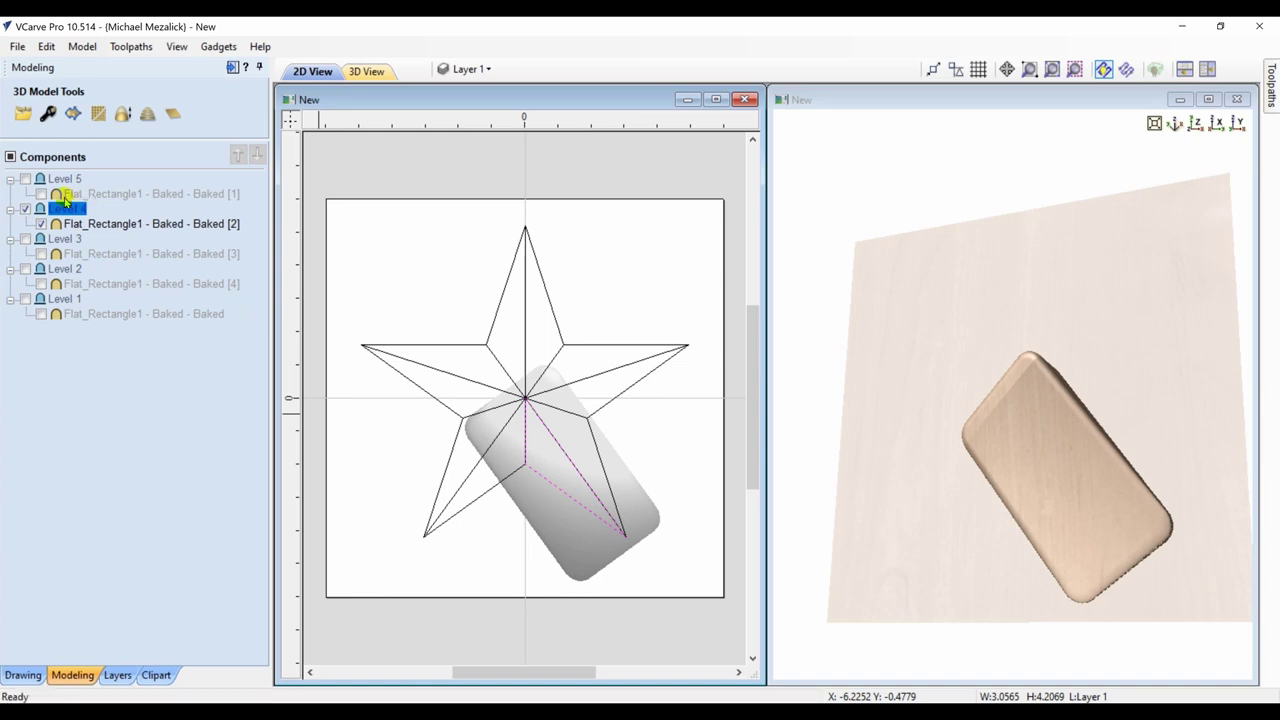
pyautogui.click(27, 208)
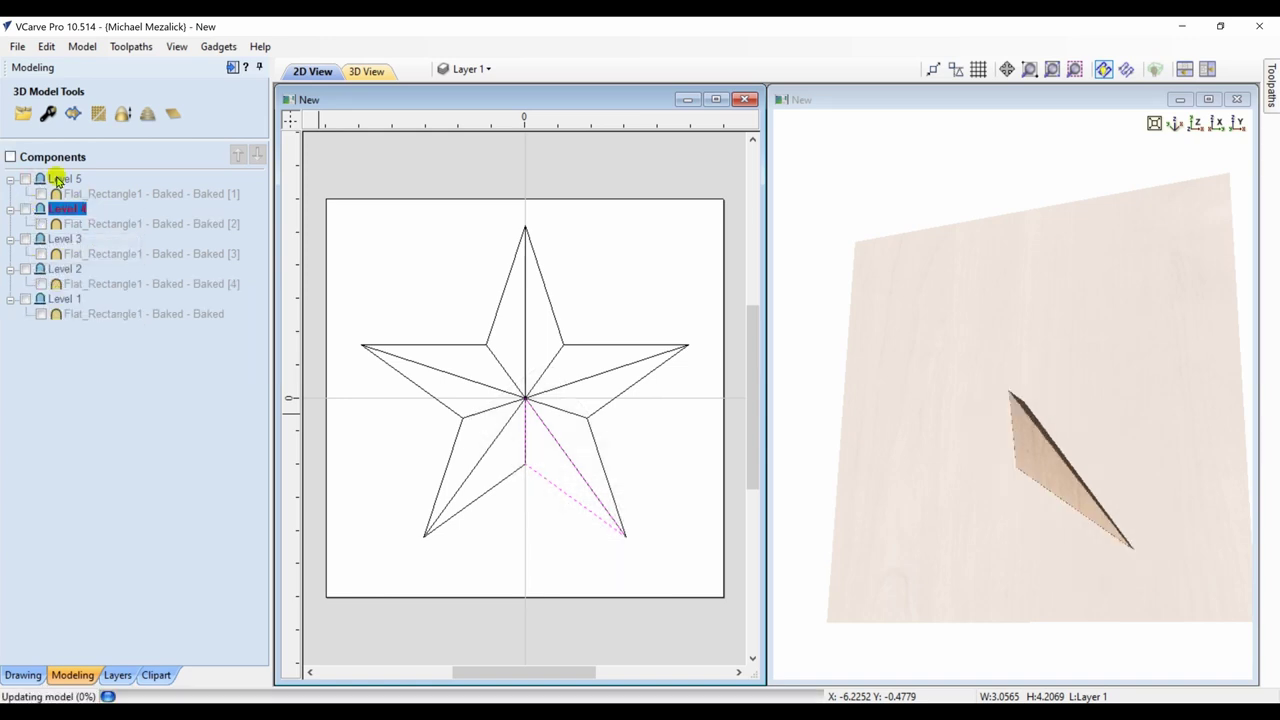
# Show Level 5 and clip its rectangle to the star's right-arm facet.
pyautogui.click(26, 178)
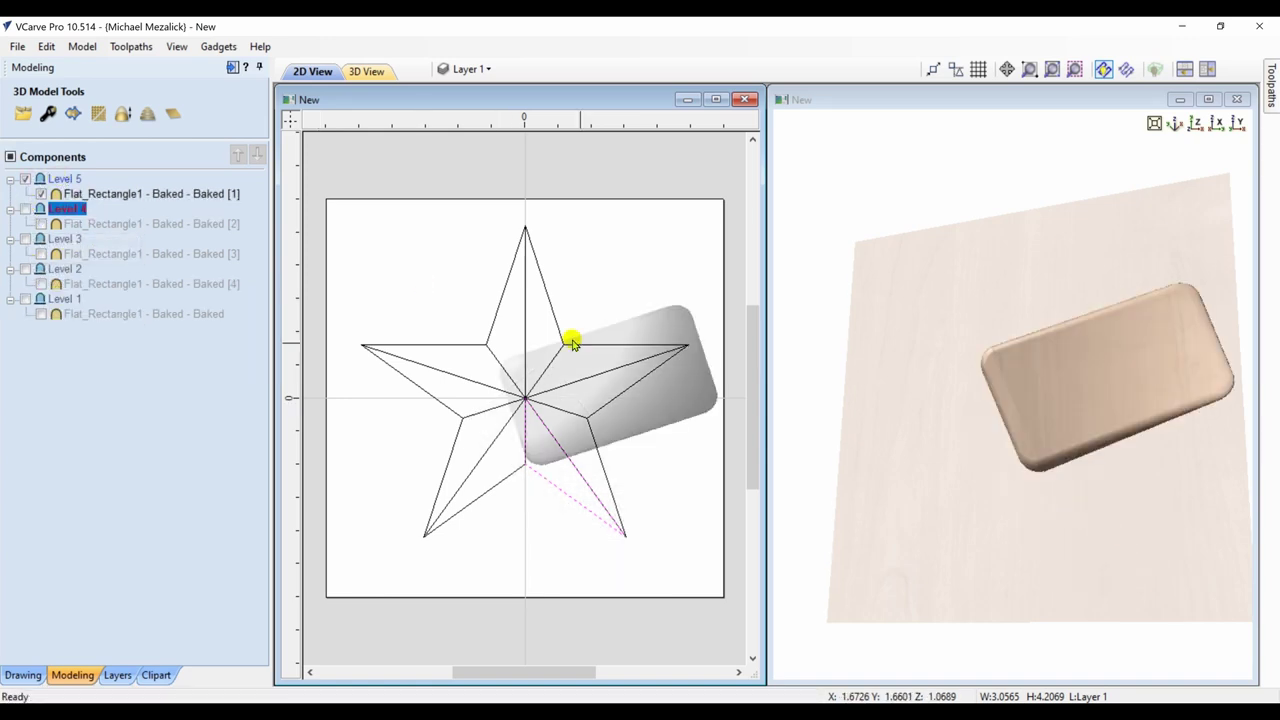
pyautogui.click(621, 390)
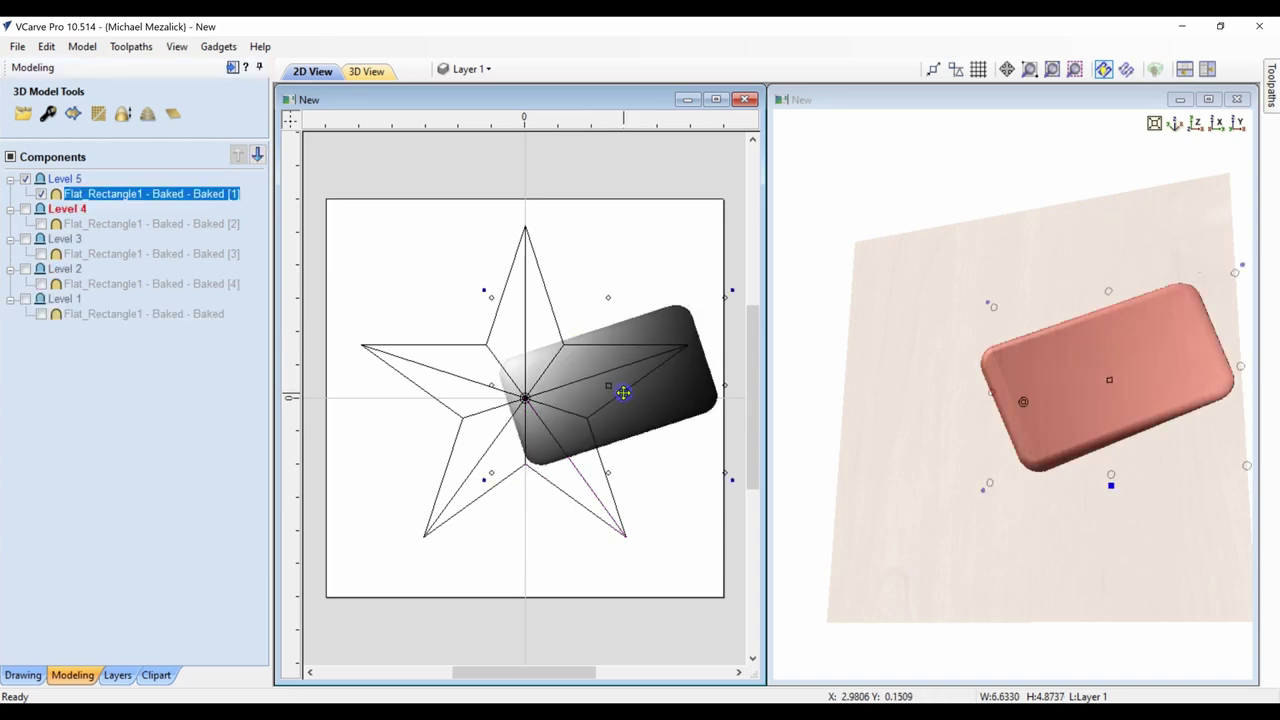
pyautogui.click(623, 393)
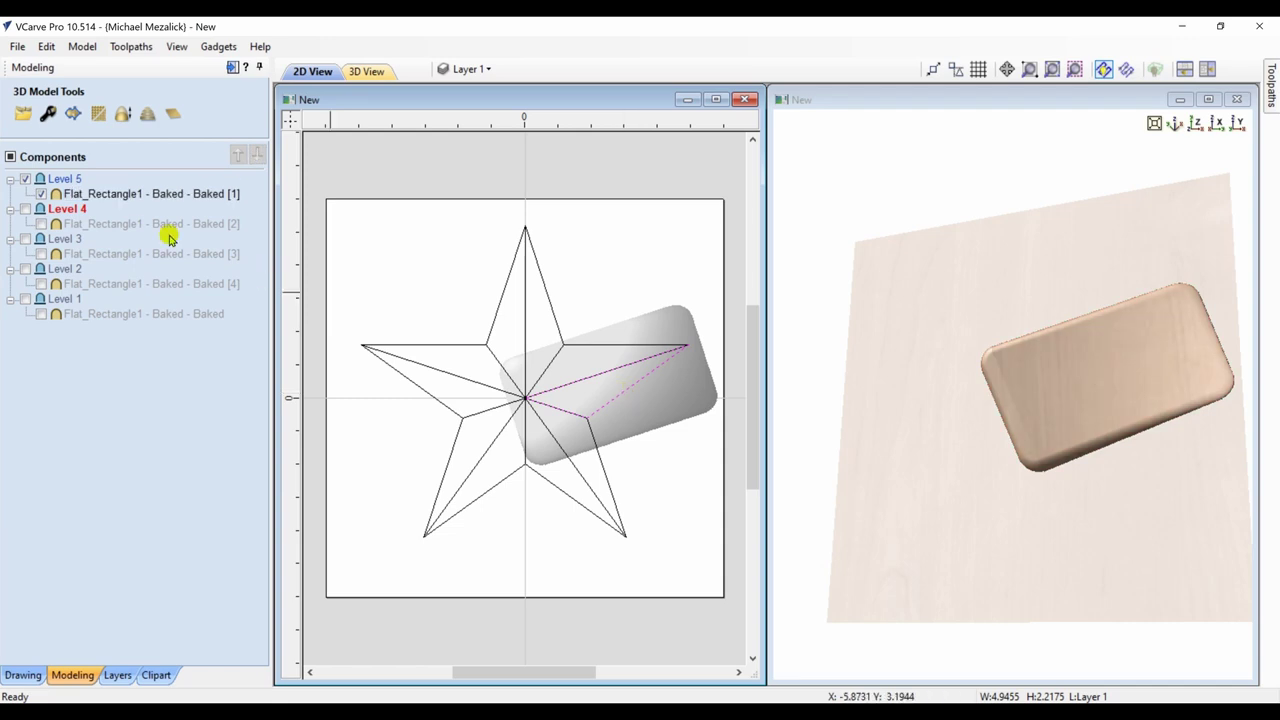
pyautogui.click(60, 180)
pyautogui.rightClick(60, 180)
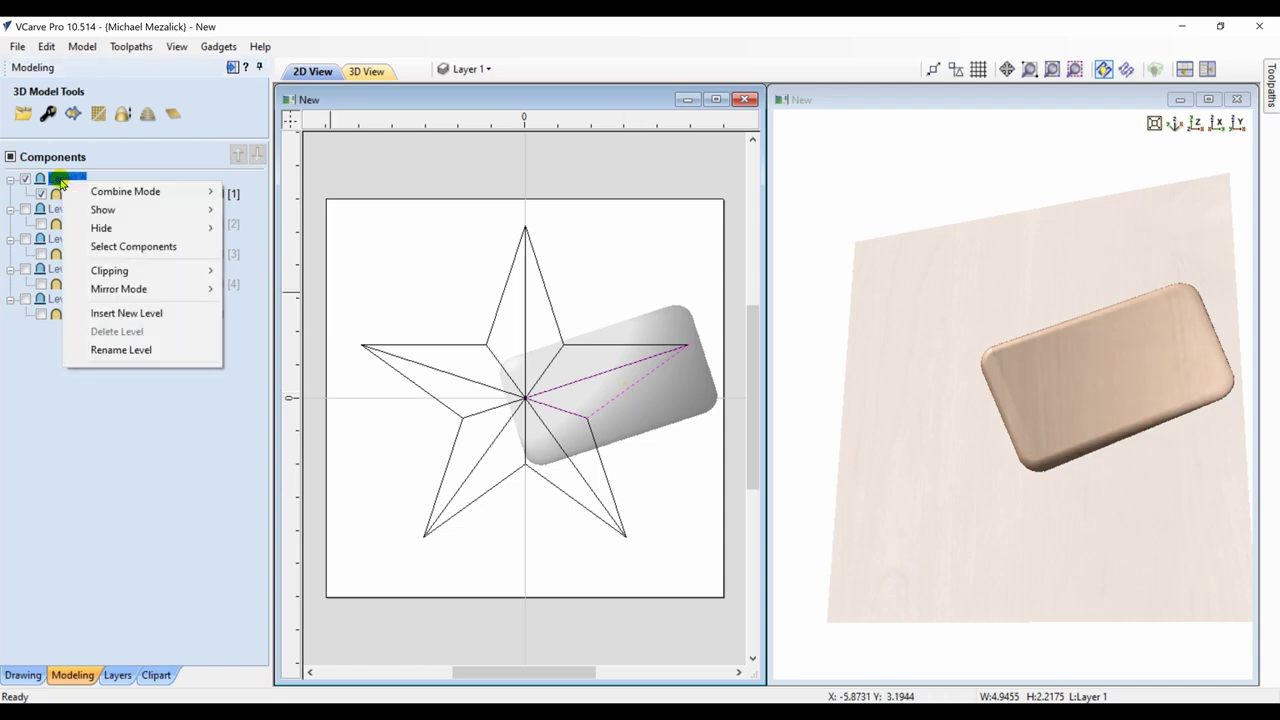
pyautogui.moveTo(118, 271)
pyautogui.click(258, 273)
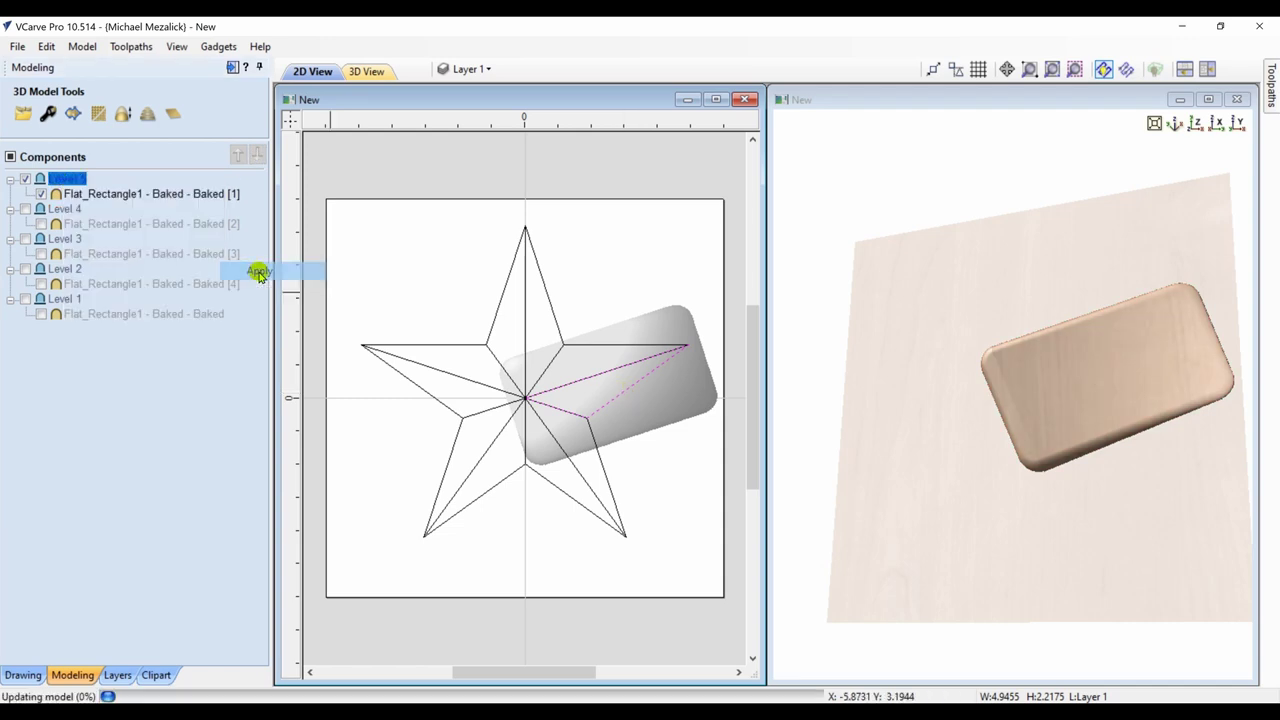
# Use Show All to make every component visible, then deselect the rectangle.
pyautogui.click(127, 193)
pyautogui.rightClick(127, 193)
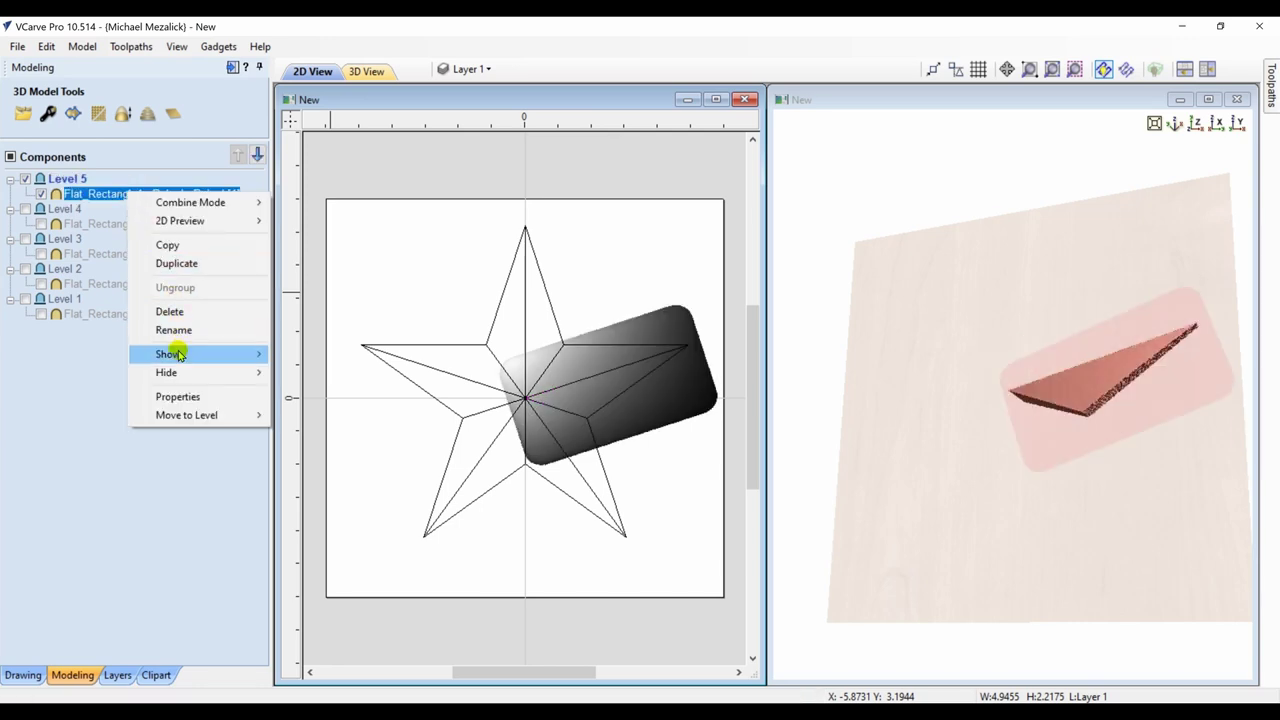
pyautogui.moveTo(170, 352)
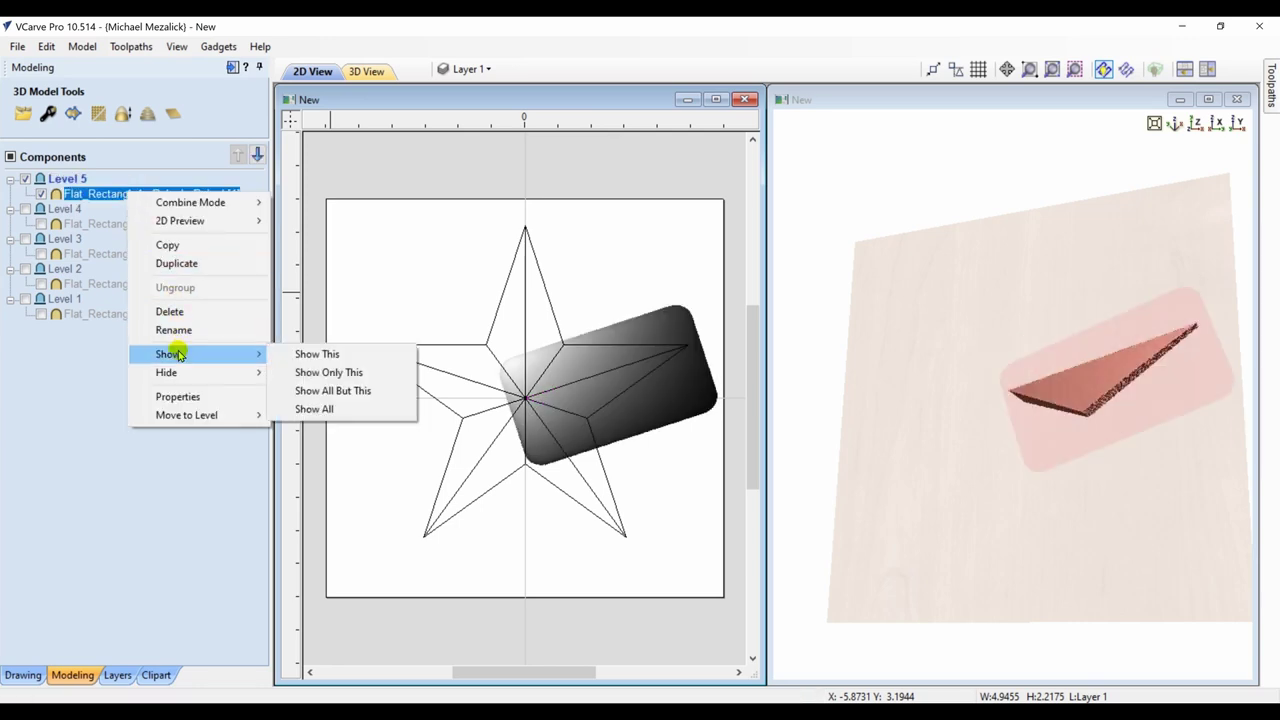
pyautogui.click(312, 409)
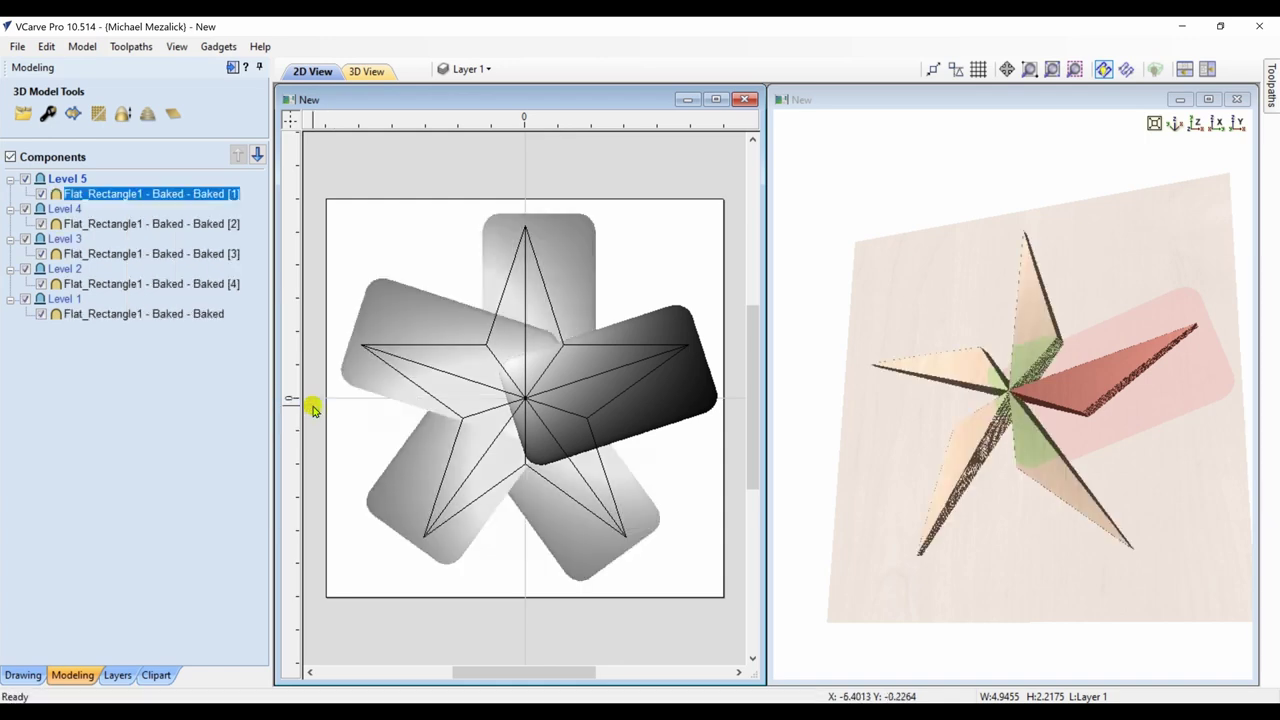
pyautogui.click(216, 474)
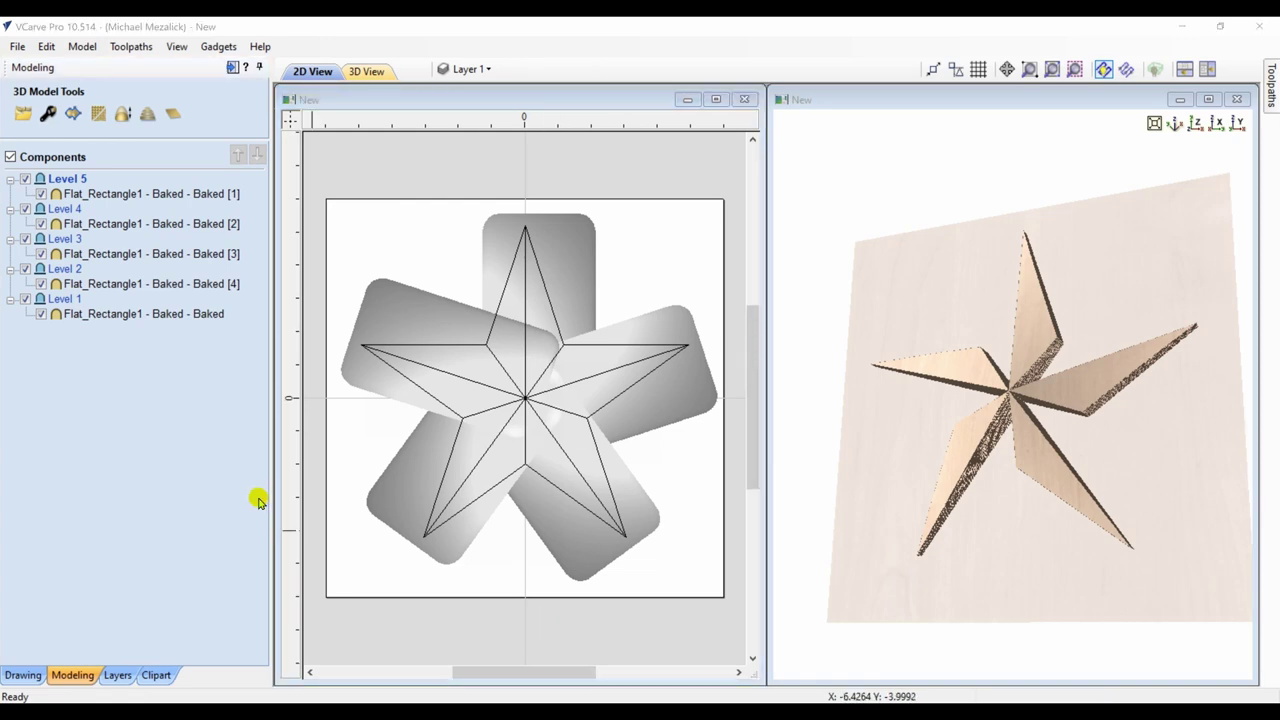
# Add Levels 6 and 7, each set to Merge combine mode.
pyautogui.rightClick(62, 178)
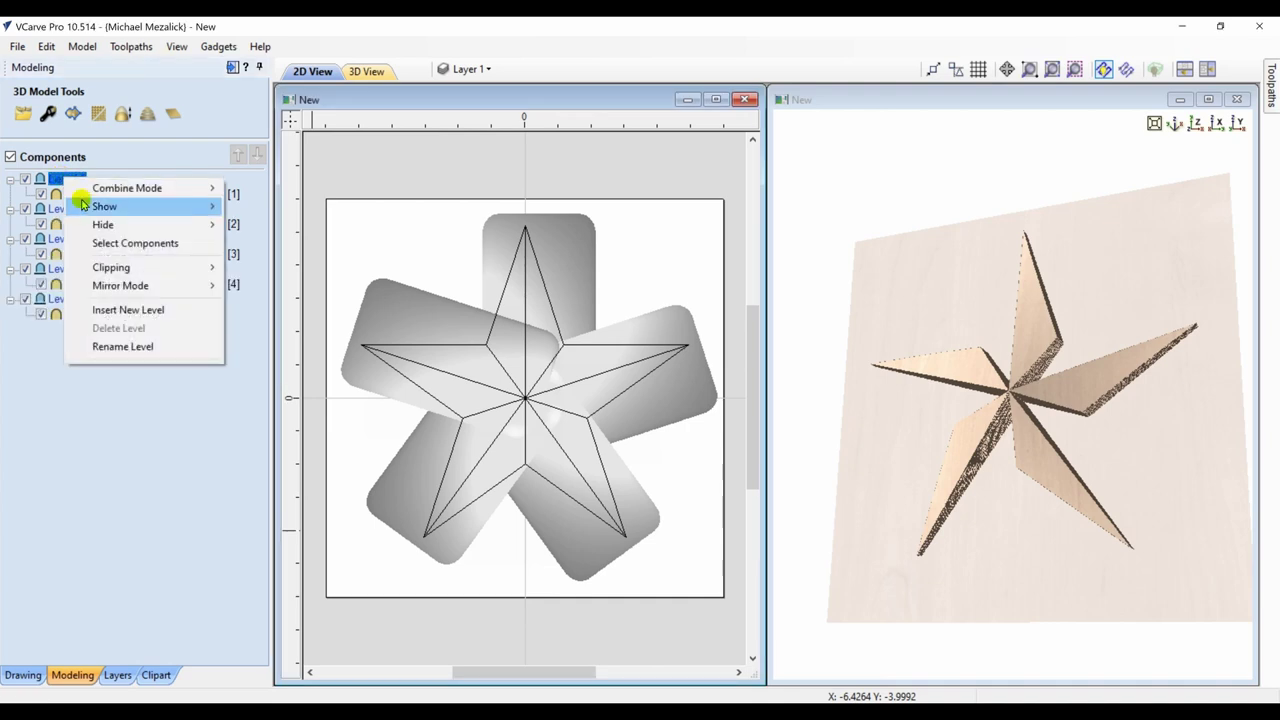
pyautogui.click(96, 309)
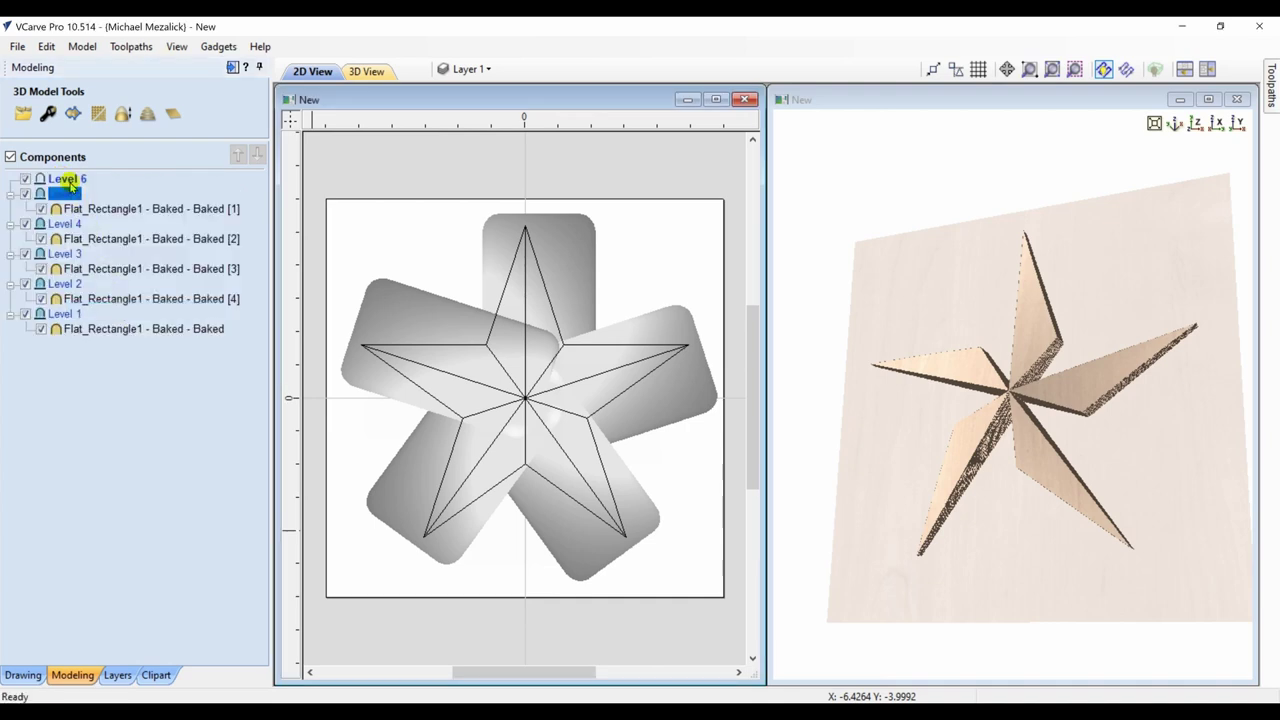
pyautogui.rightClick(70, 186)
pyautogui.moveTo(100, 194)
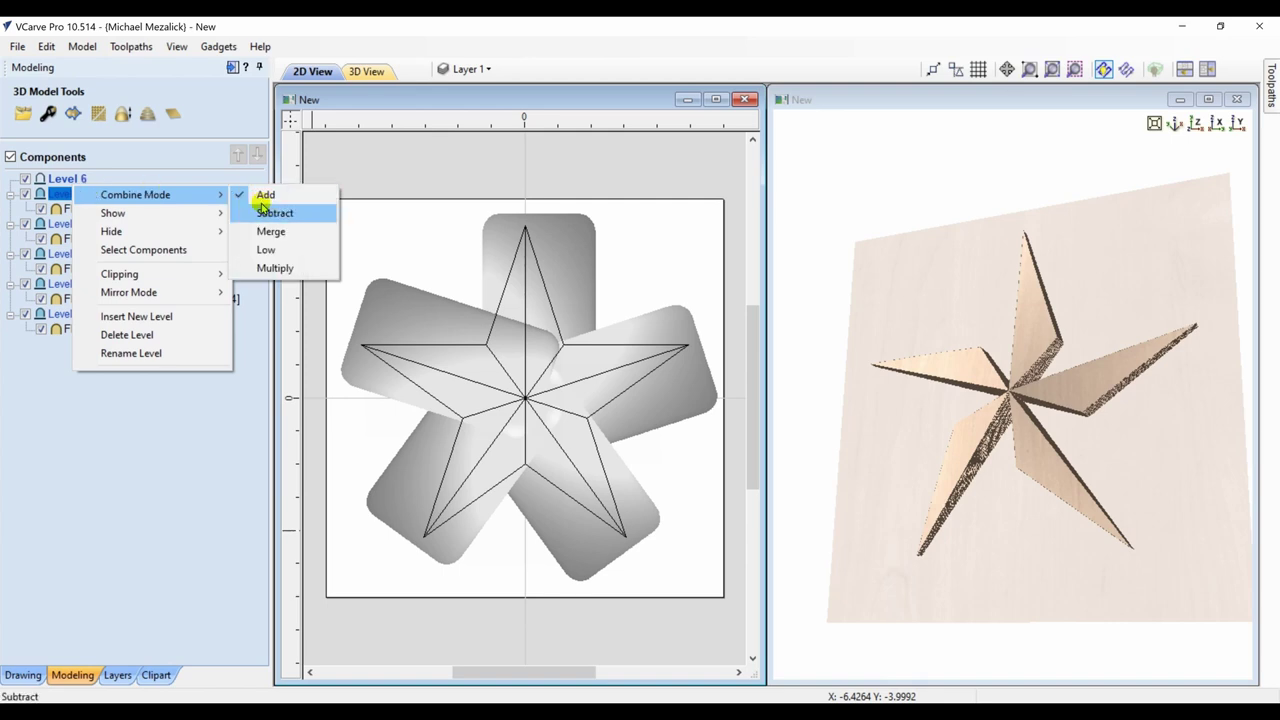
pyautogui.click(272, 231)
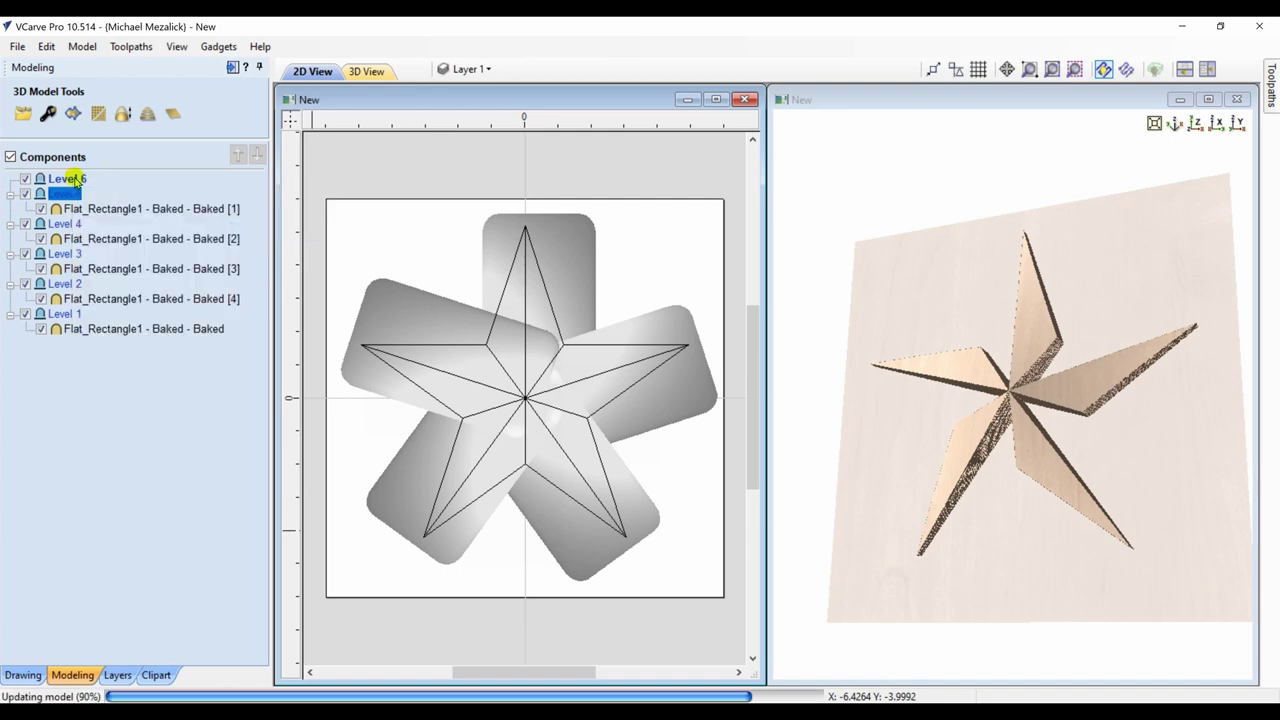
pyautogui.rightClick(92, 178)
pyautogui.click(129, 307)
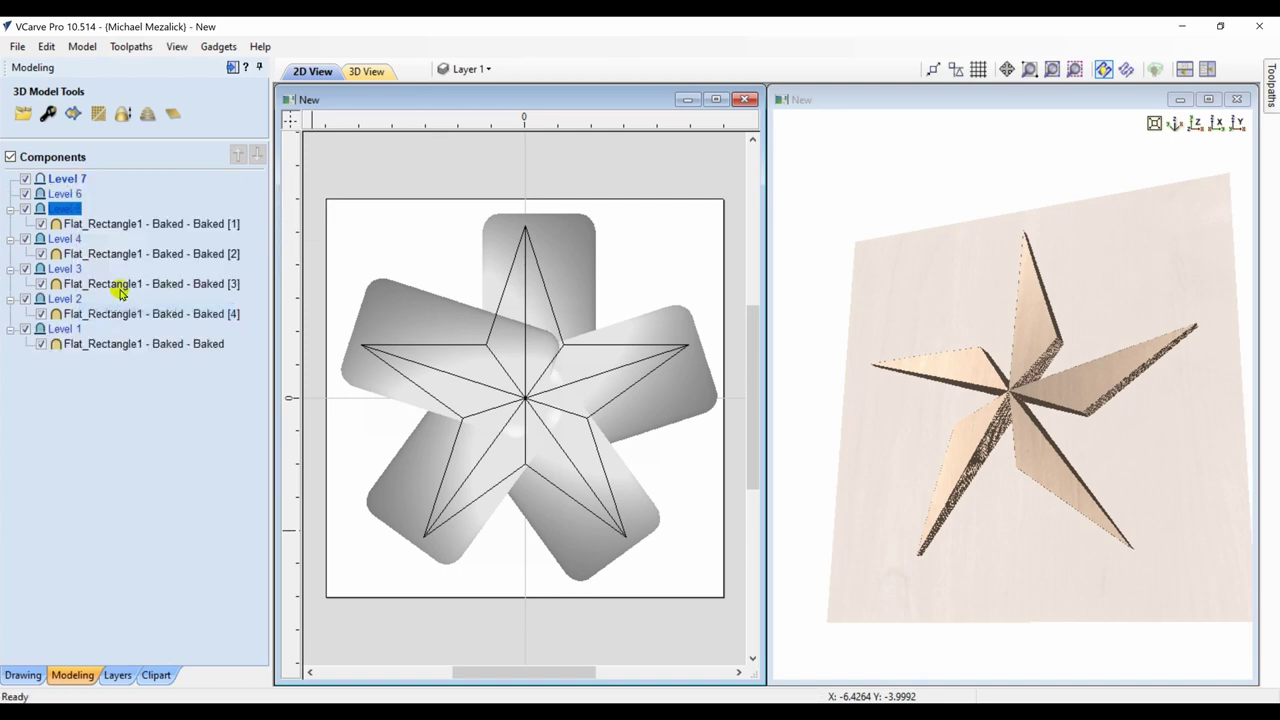
pyautogui.rightClick(65, 178)
pyautogui.moveTo(110, 183)
pyautogui.click(290, 220)
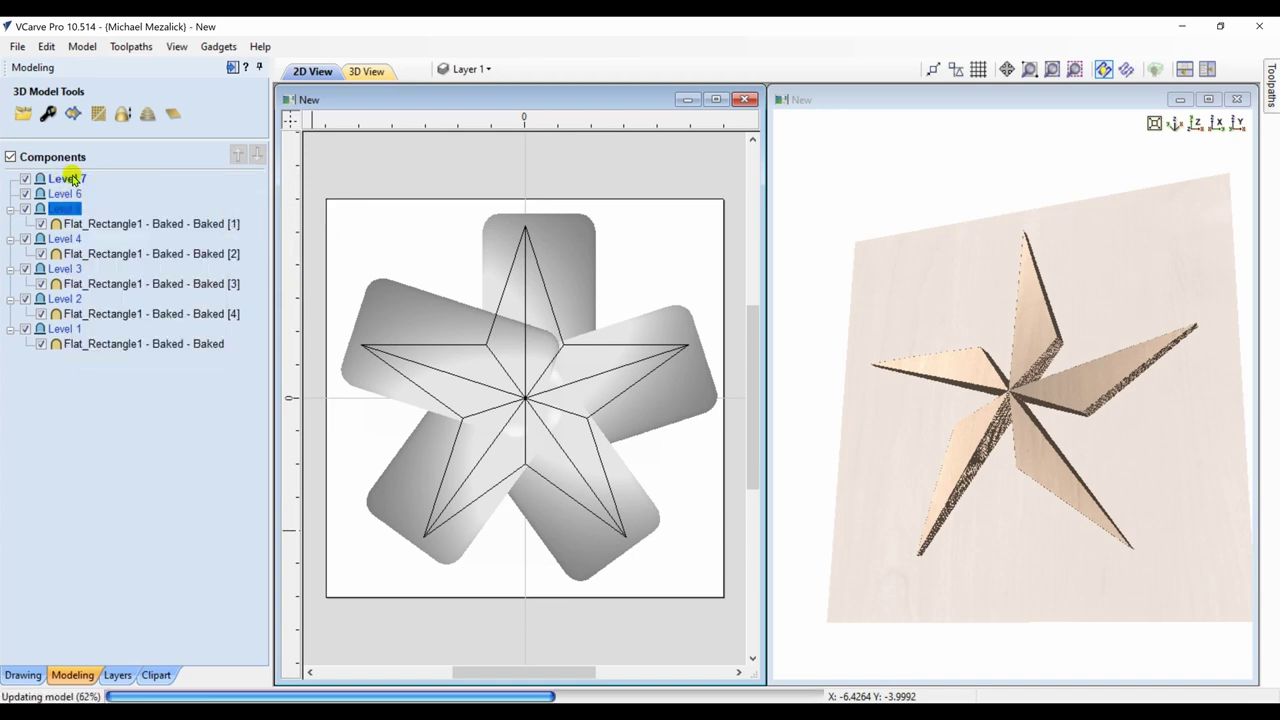
# Add Levels 8 and 9, each set to Merge combine mode.
pyautogui.rightClick(72, 178)
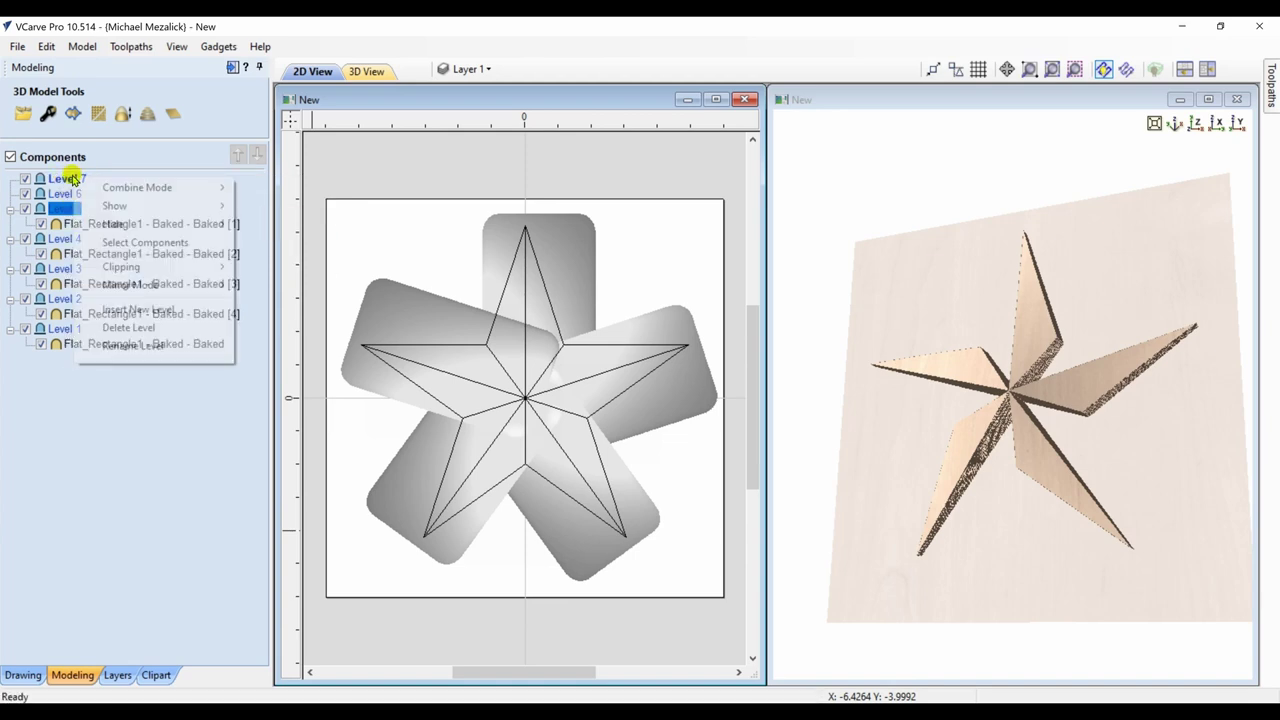
pyautogui.click(105, 306)
pyautogui.rightClick(45, 178)
pyautogui.moveTo(92, 189)
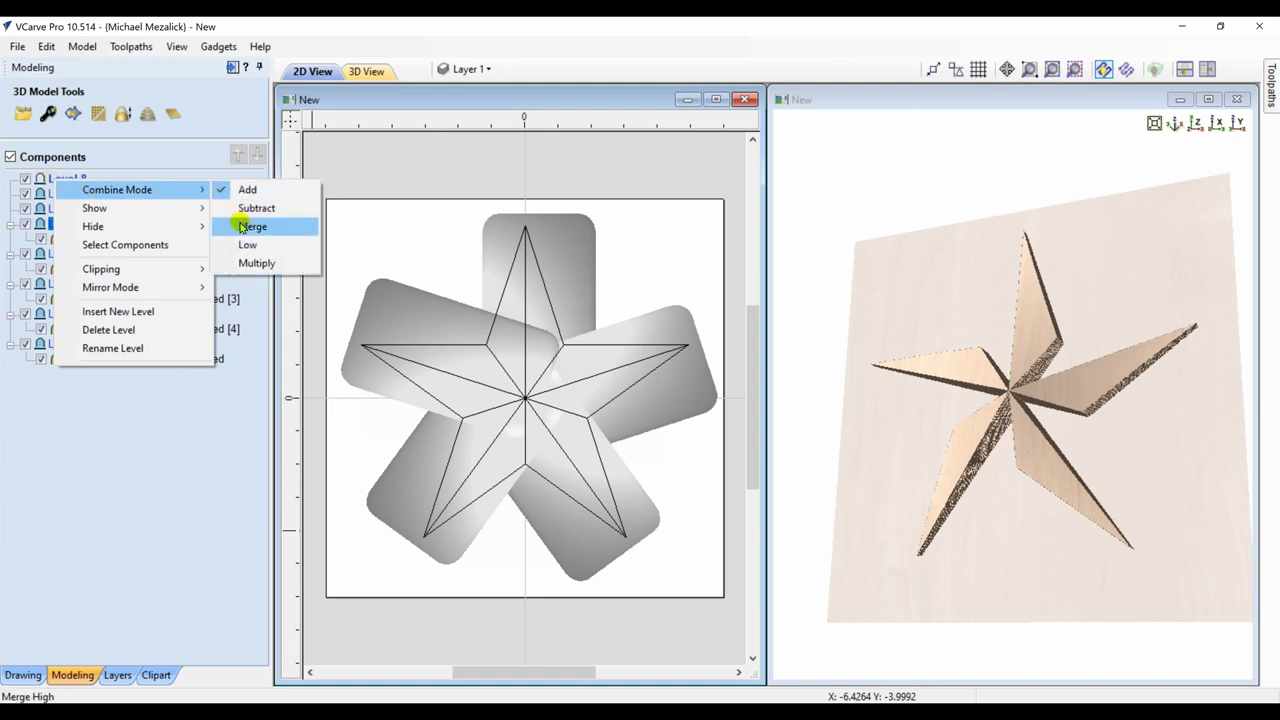
pyautogui.click(252, 222)
pyautogui.rightClick(82, 178)
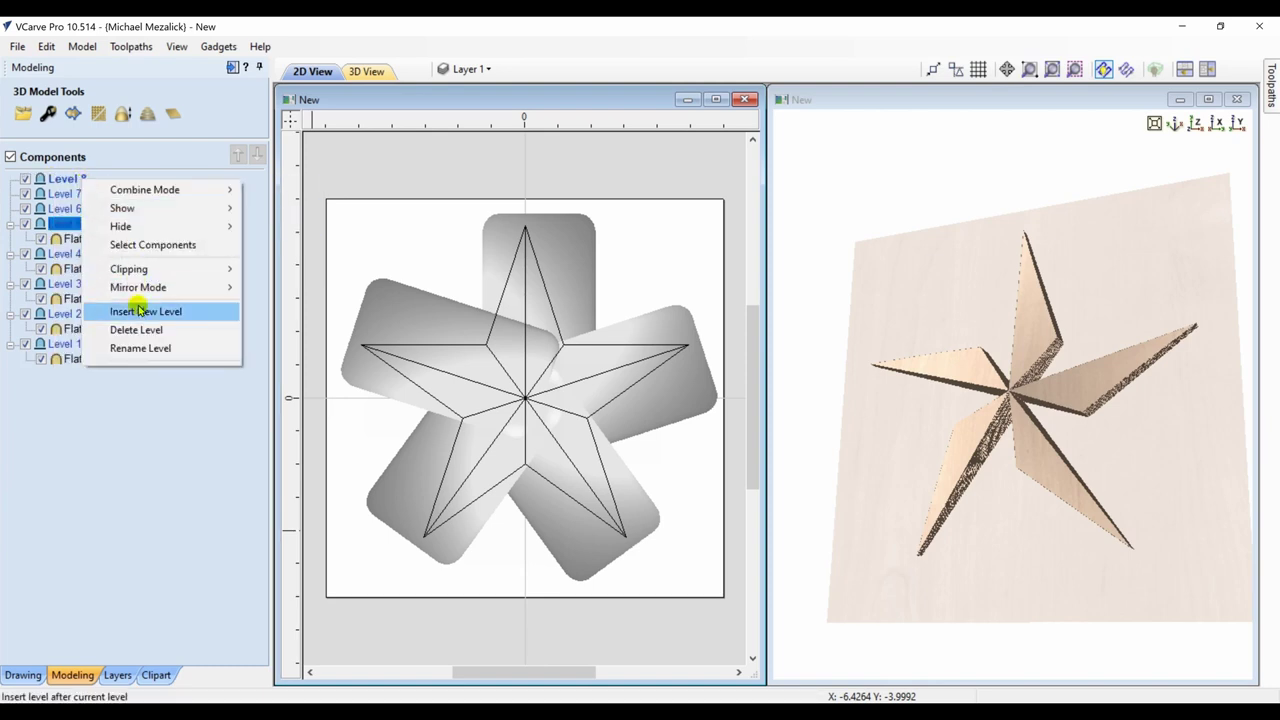
pyautogui.click(105, 308)
pyautogui.rightClick(72, 180)
pyautogui.moveTo(110, 190)
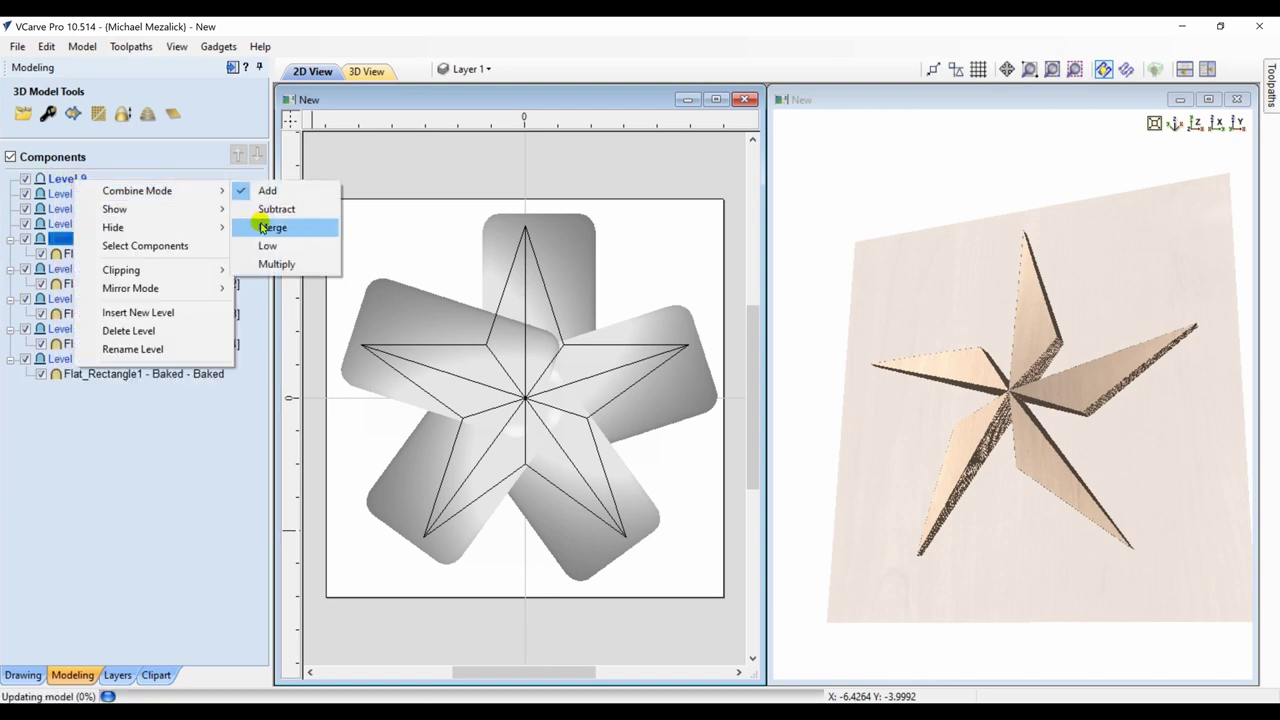
pyautogui.click(255, 224)
# Add Level 10 in Merge mode and select Level 1's upright rectangle component.
pyautogui.rightClick(80, 182)
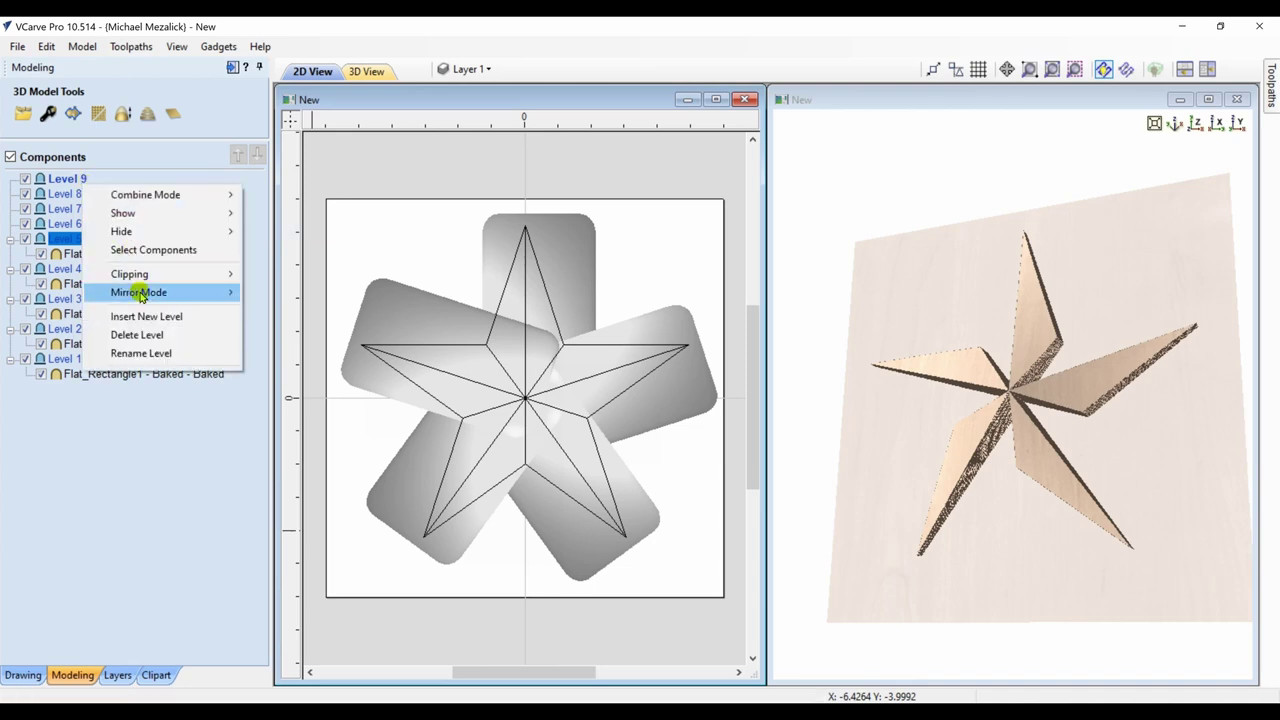
pyautogui.click(110, 312)
pyautogui.rightClick(75, 179)
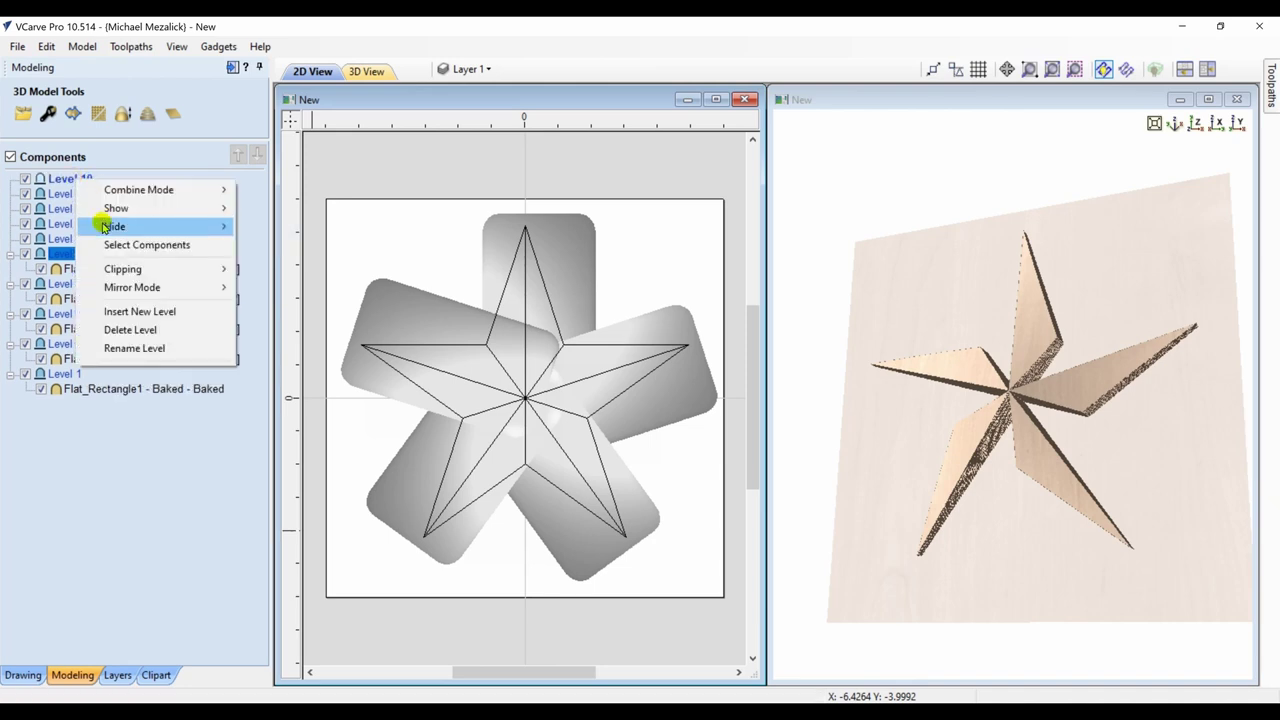
pyautogui.moveTo(126, 189)
pyautogui.click(264, 225)
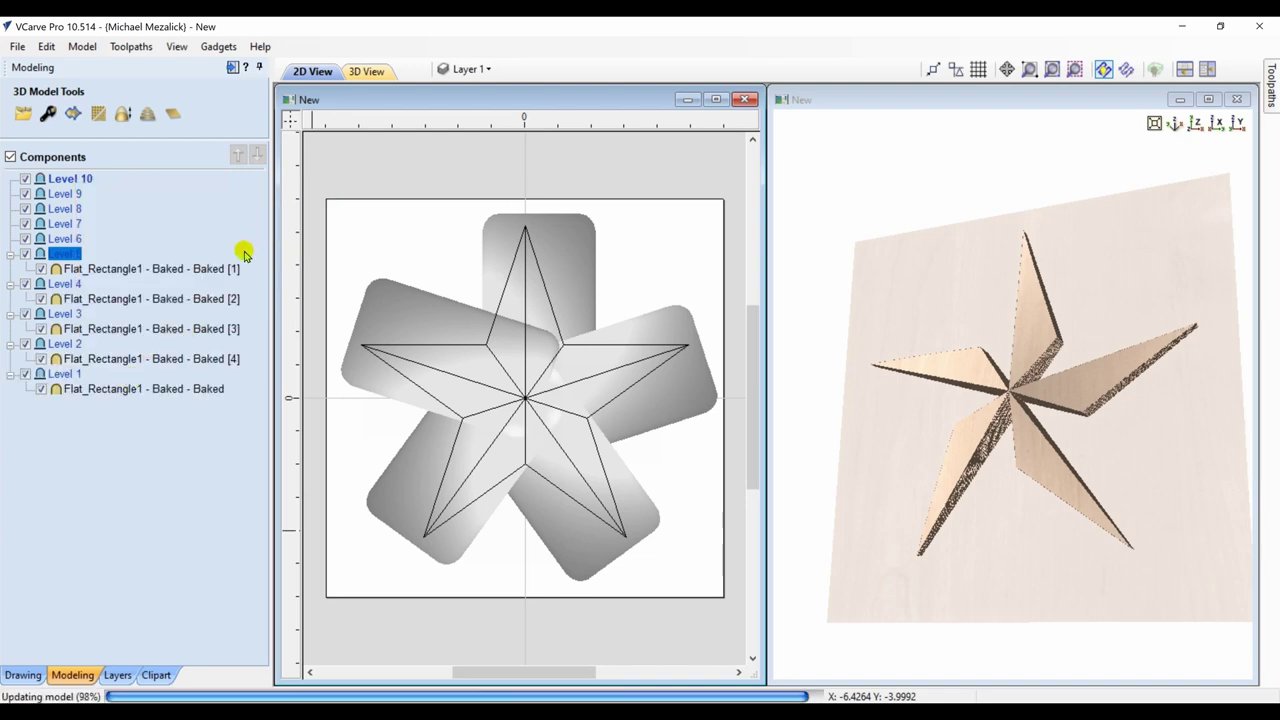
pyautogui.click(122, 389)
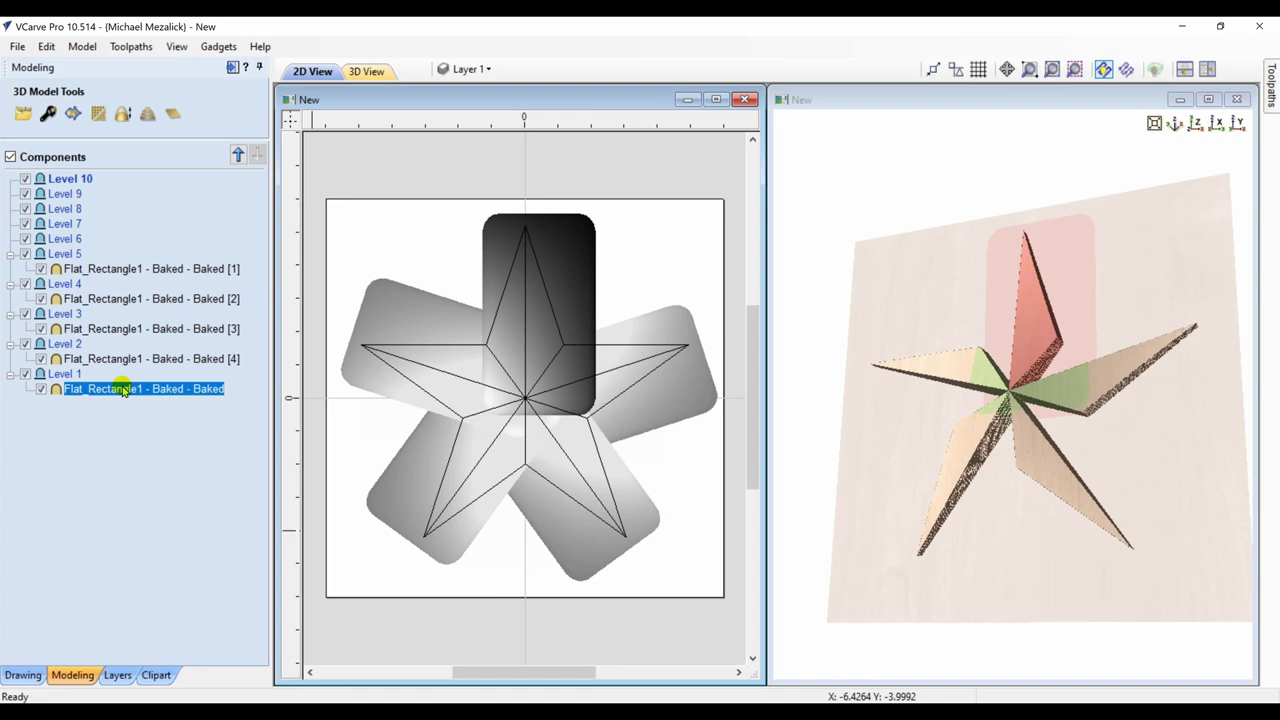
# Mirror the upright rectangle with Flip Horizontal and Create a mirrored copy ticked.
pyautogui.click(22, 676)
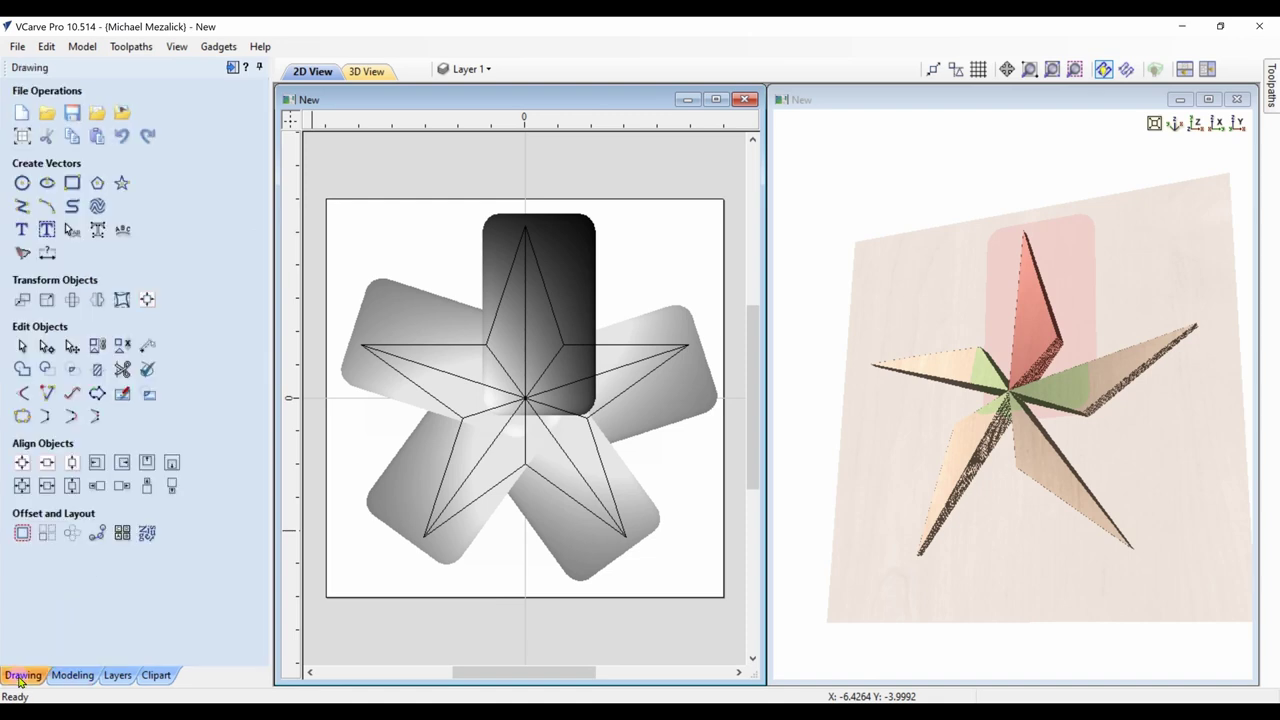
pyautogui.click(97, 301)
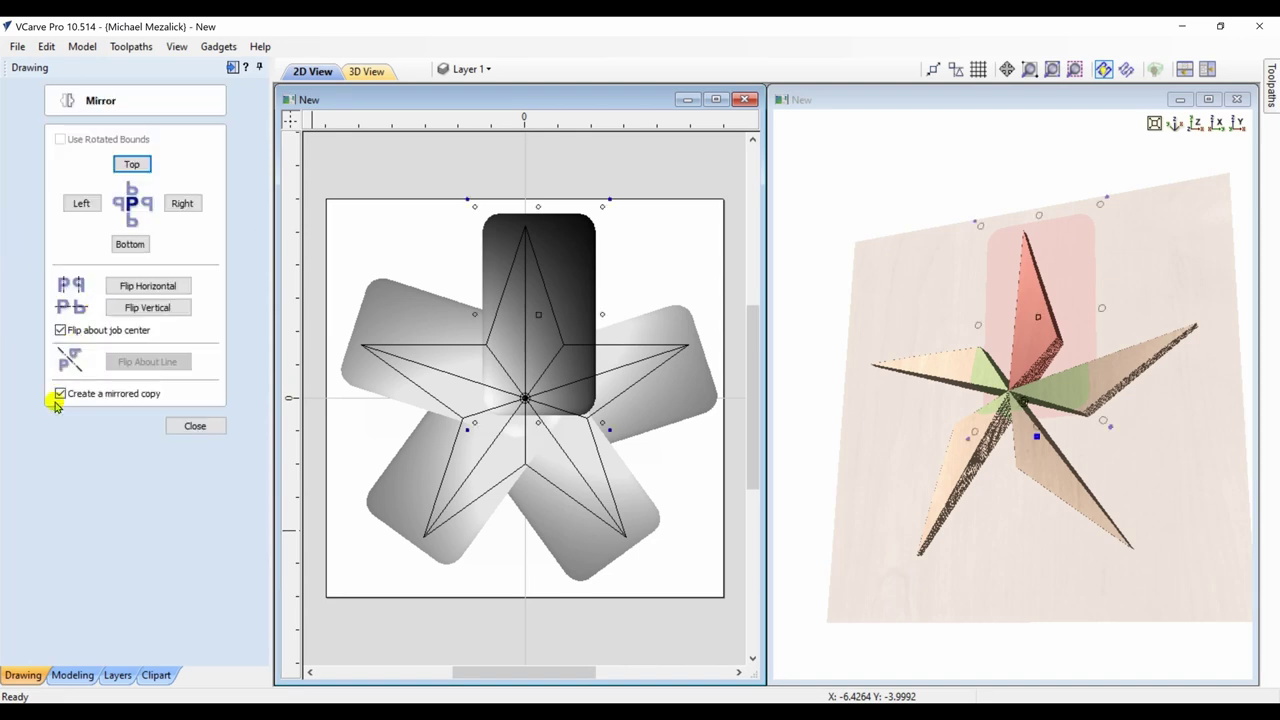
pyautogui.click(128, 287)
pyautogui.click(128, 287)
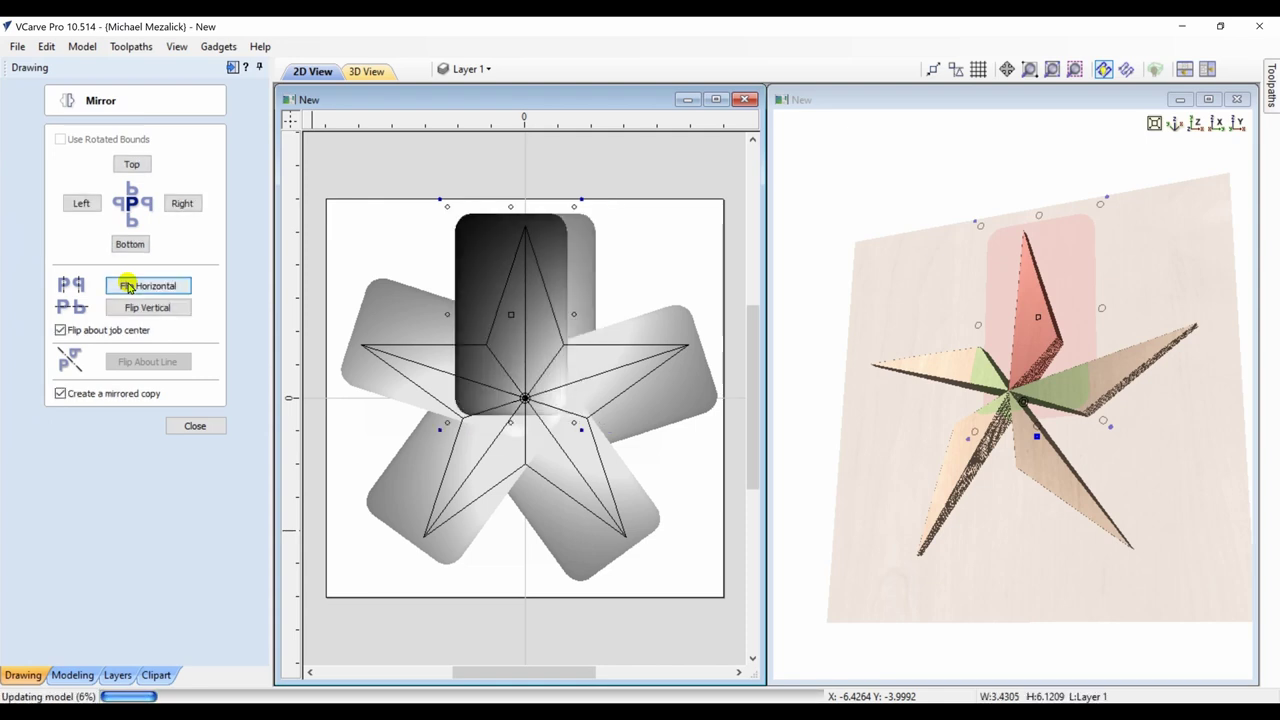
pyautogui.click(195, 427)
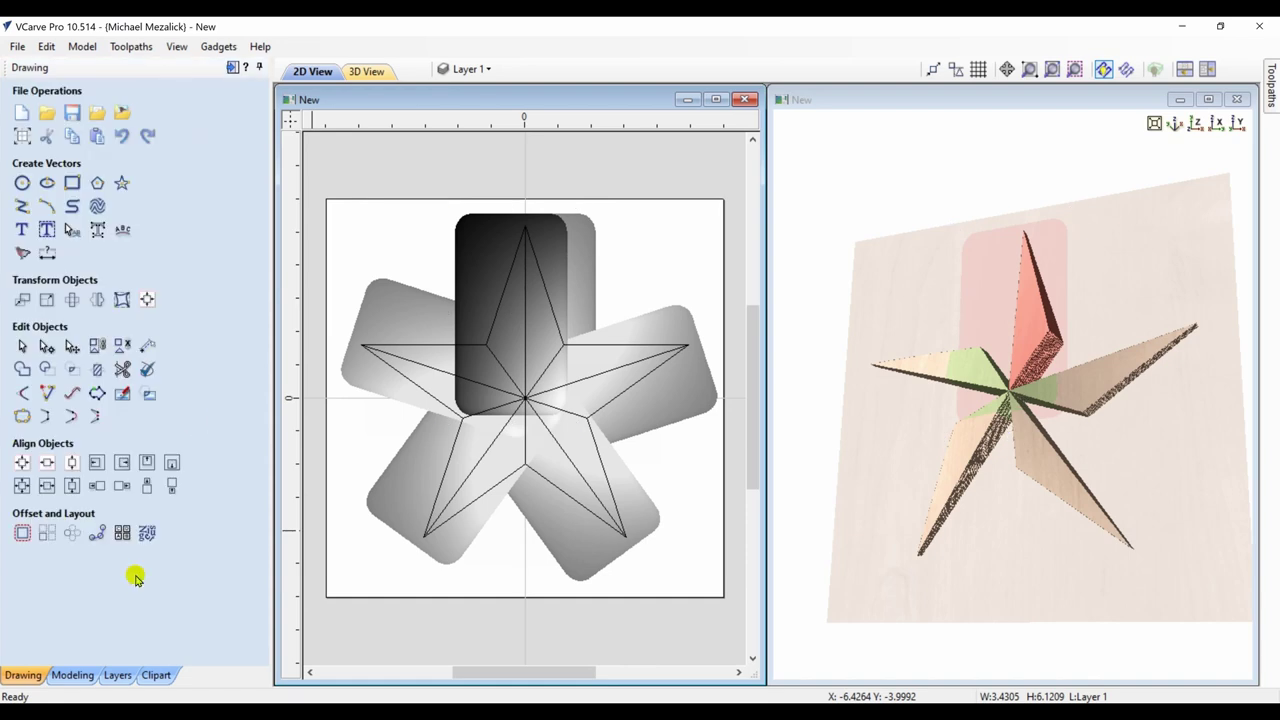
pyautogui.click(73, 676)
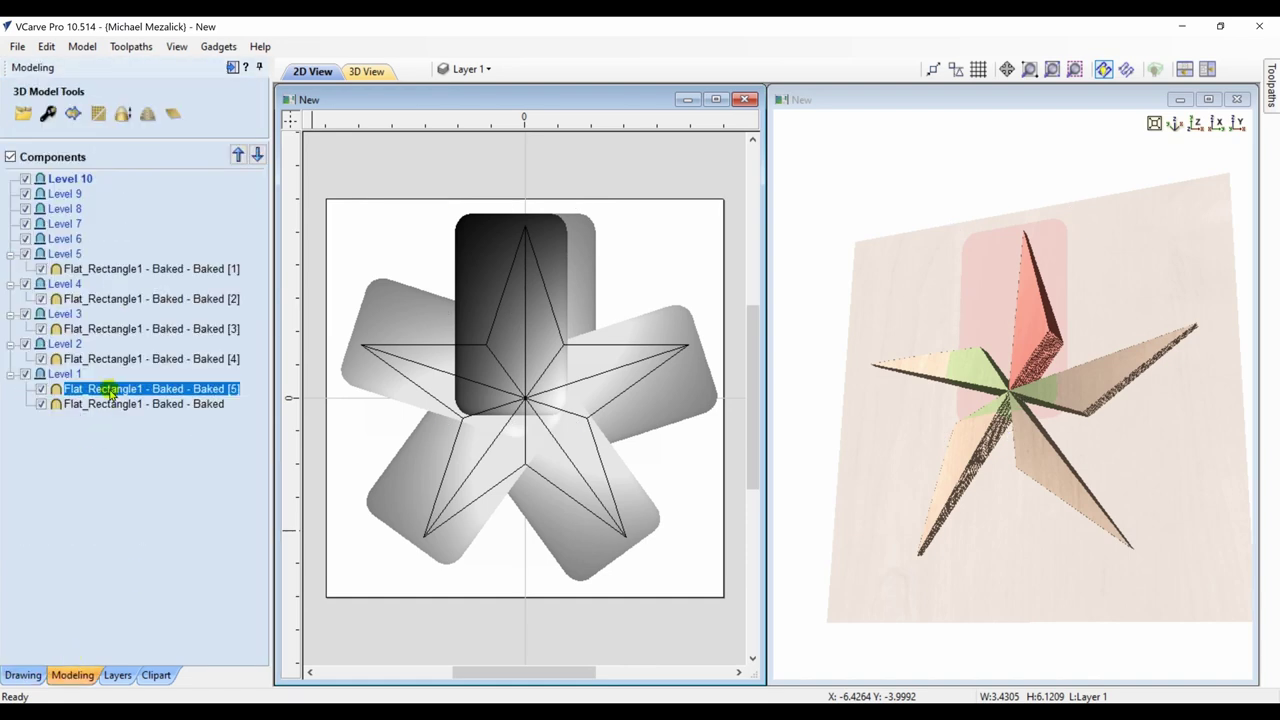
# Drag Flat_Rectangle1 [5] into Level 6, apply Show Only This, and reselect it.
pyautogui.moveTo(110, 392); pyautogui.dragTo(98, 245)
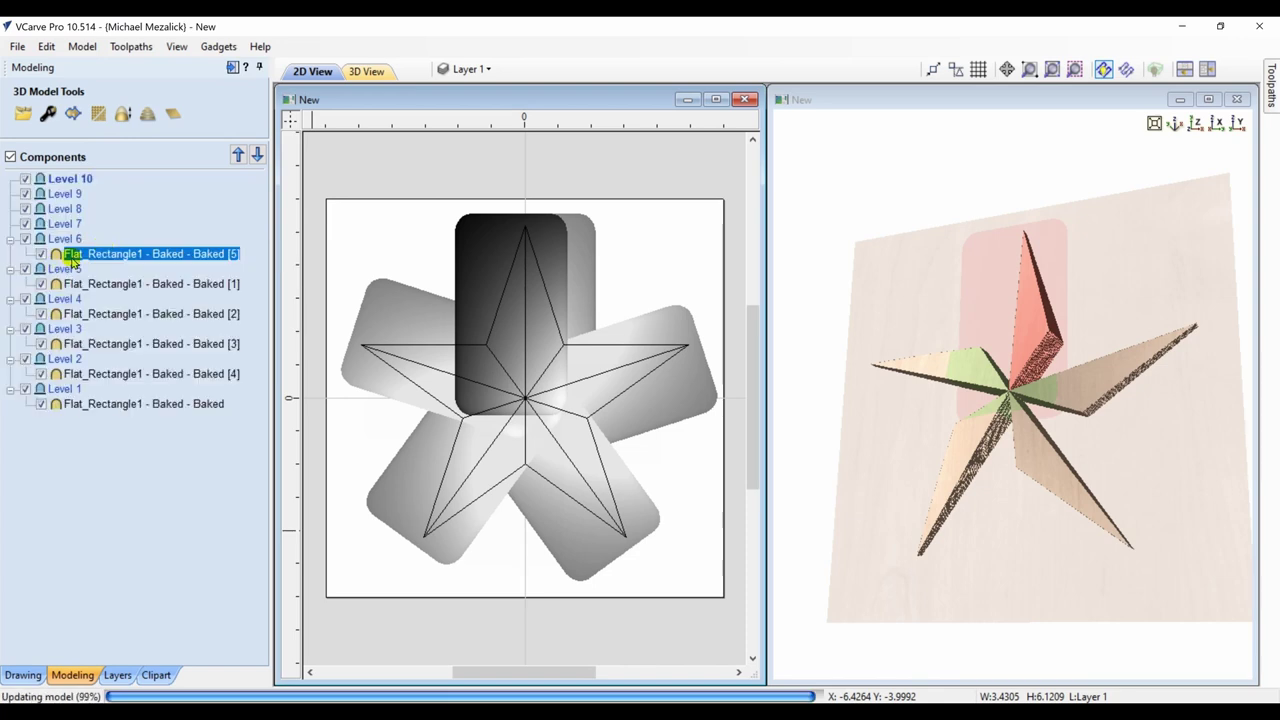
pyautogui.rightClick(83, 256)
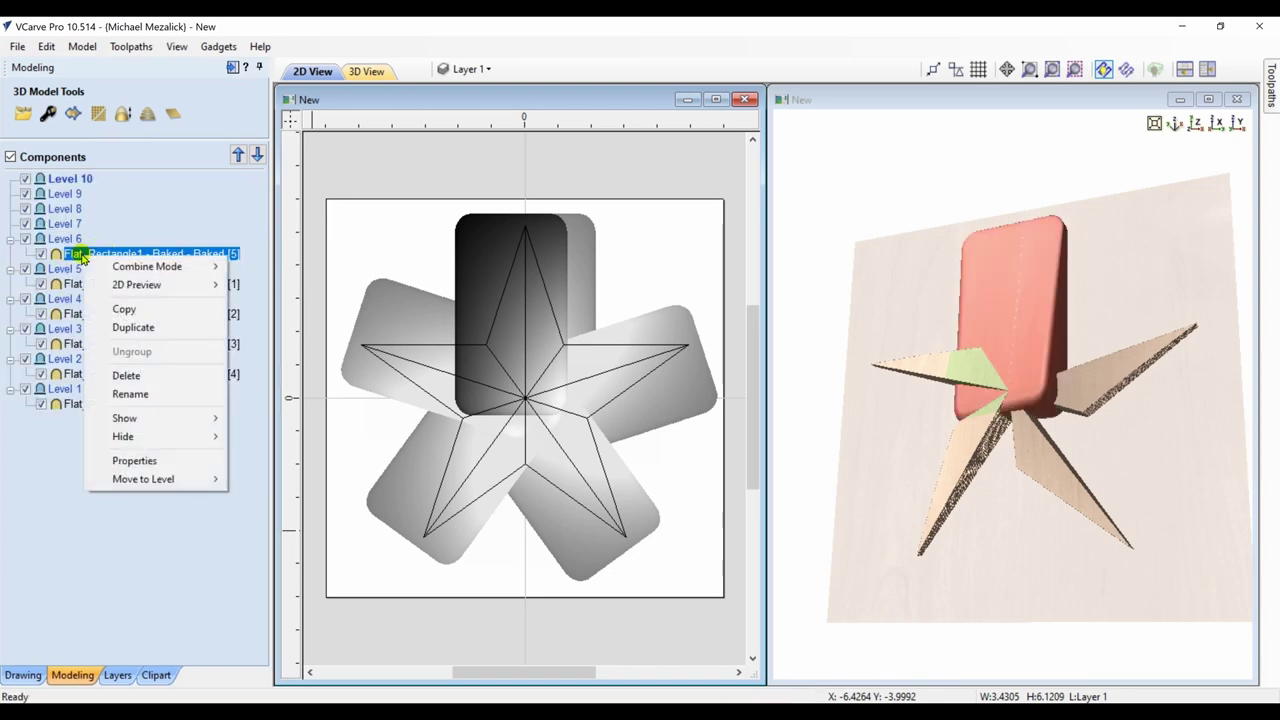
pyautogui.moveTo(117, 422)
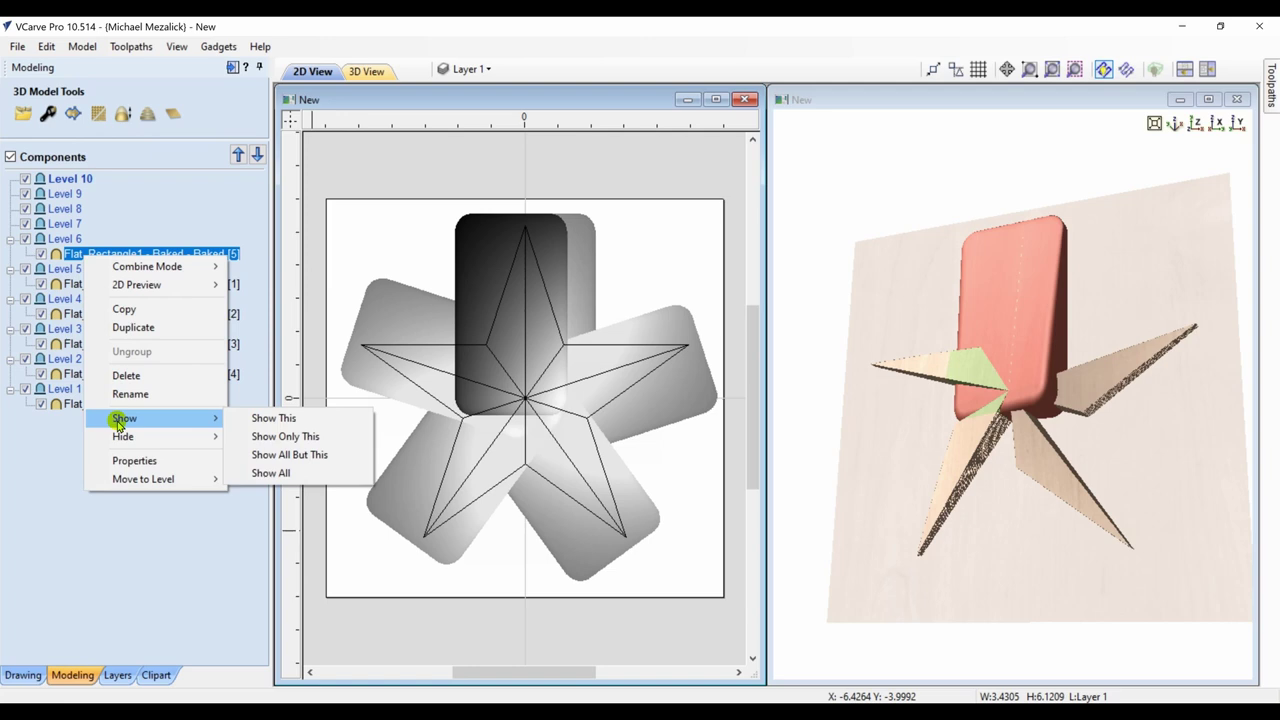
pyautogui.click(265, 437)
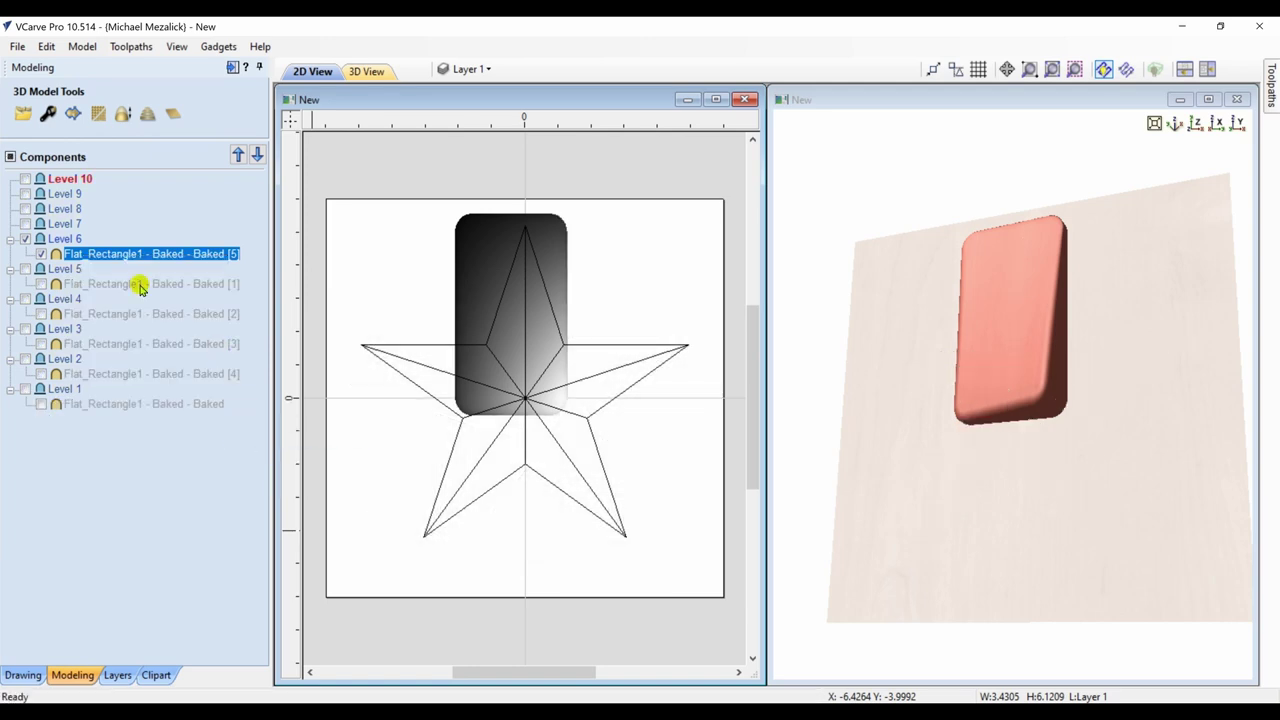
pyautogui.click(68, 239)
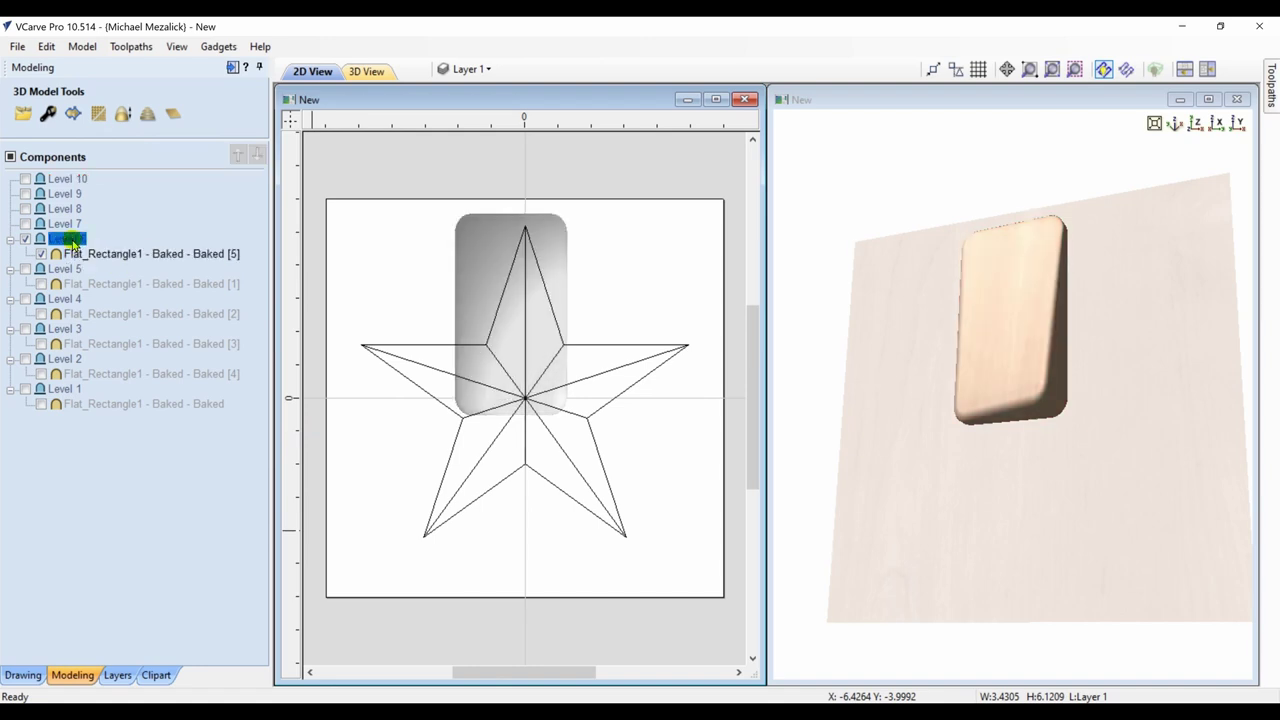
pyautogui.click(82, 253)
# Make five rotated circular copies of the mirrored rectangle around the centre.
pyautogui.click(22, 674)
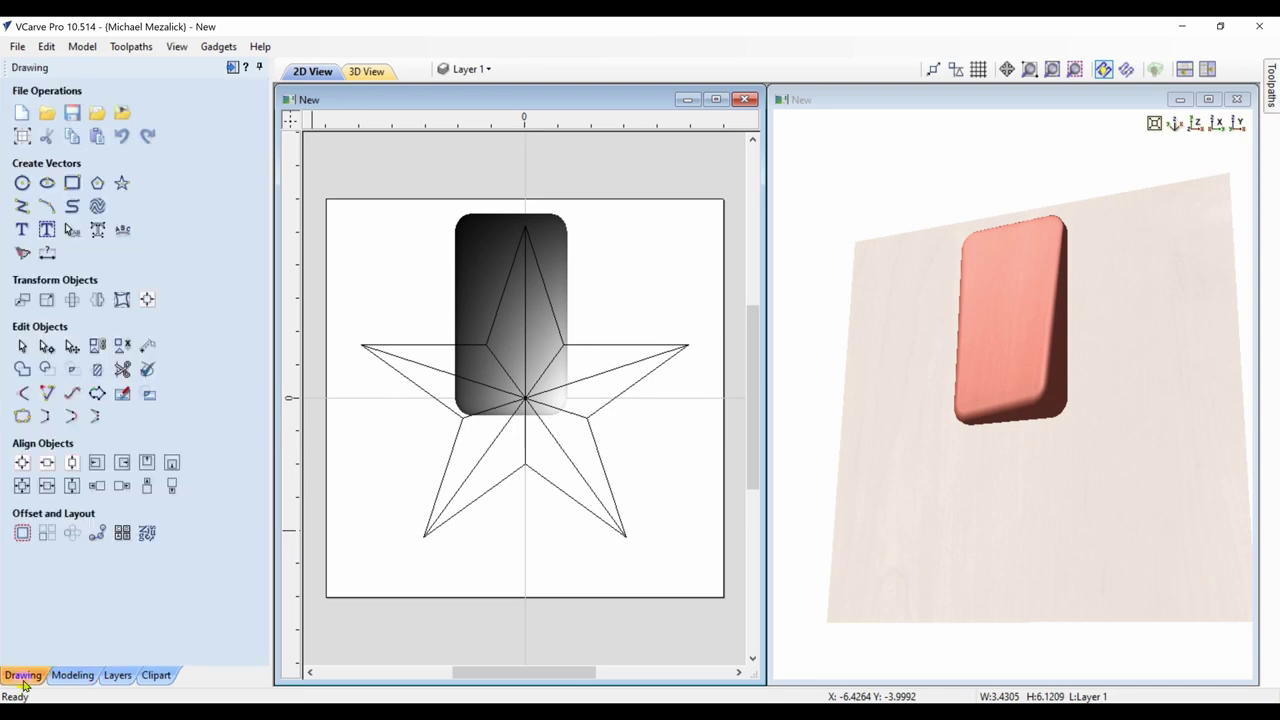
pyautogui.click(71, 534)
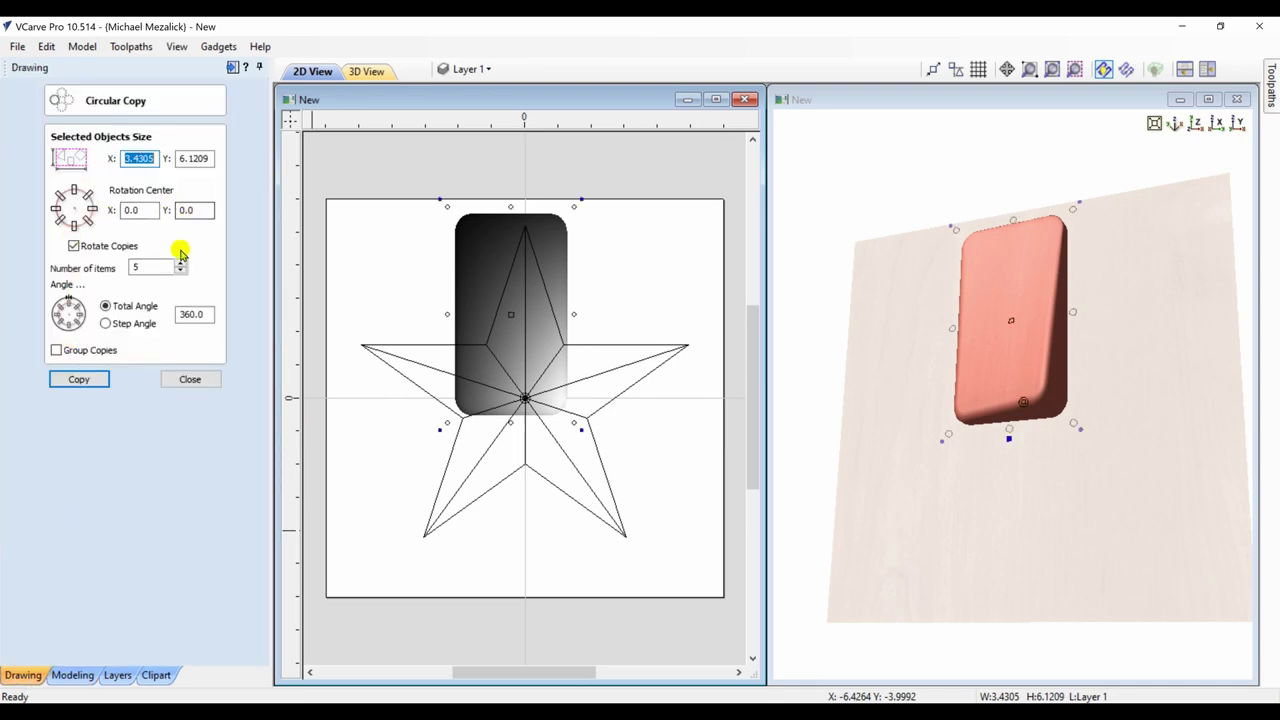
pyautogui.click(84, 377)
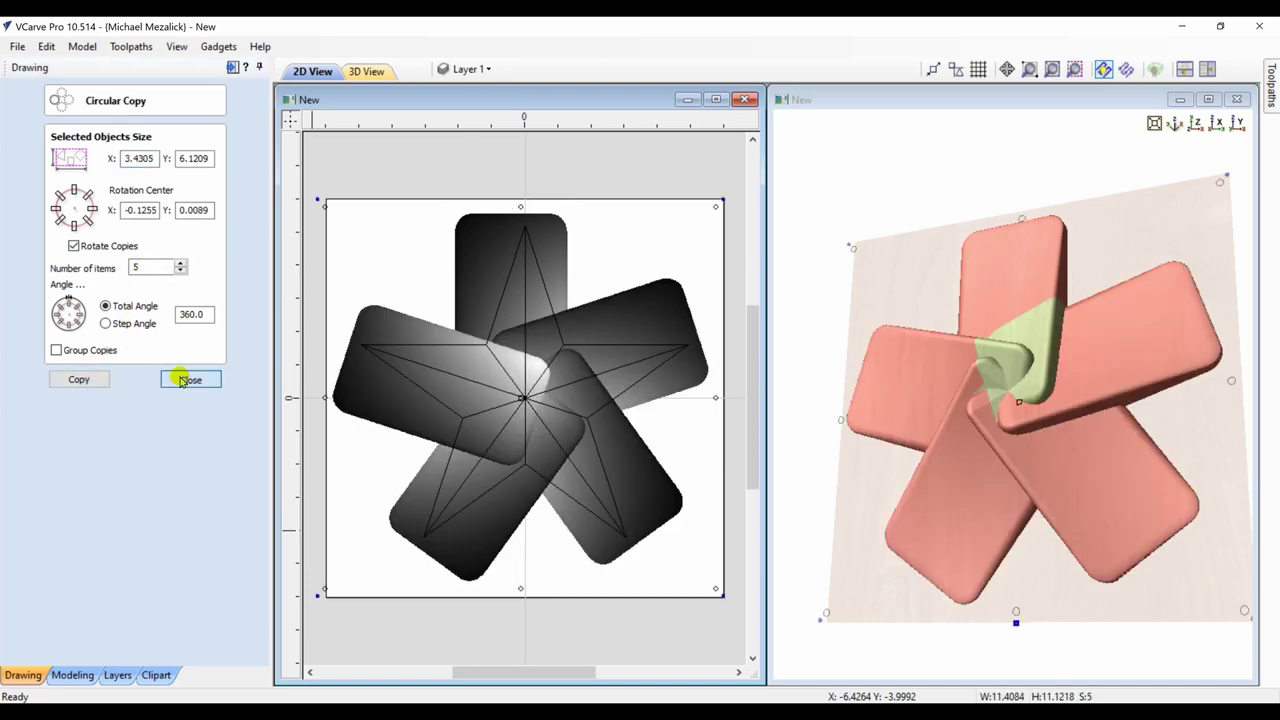
pyautogui.click(183, 381)
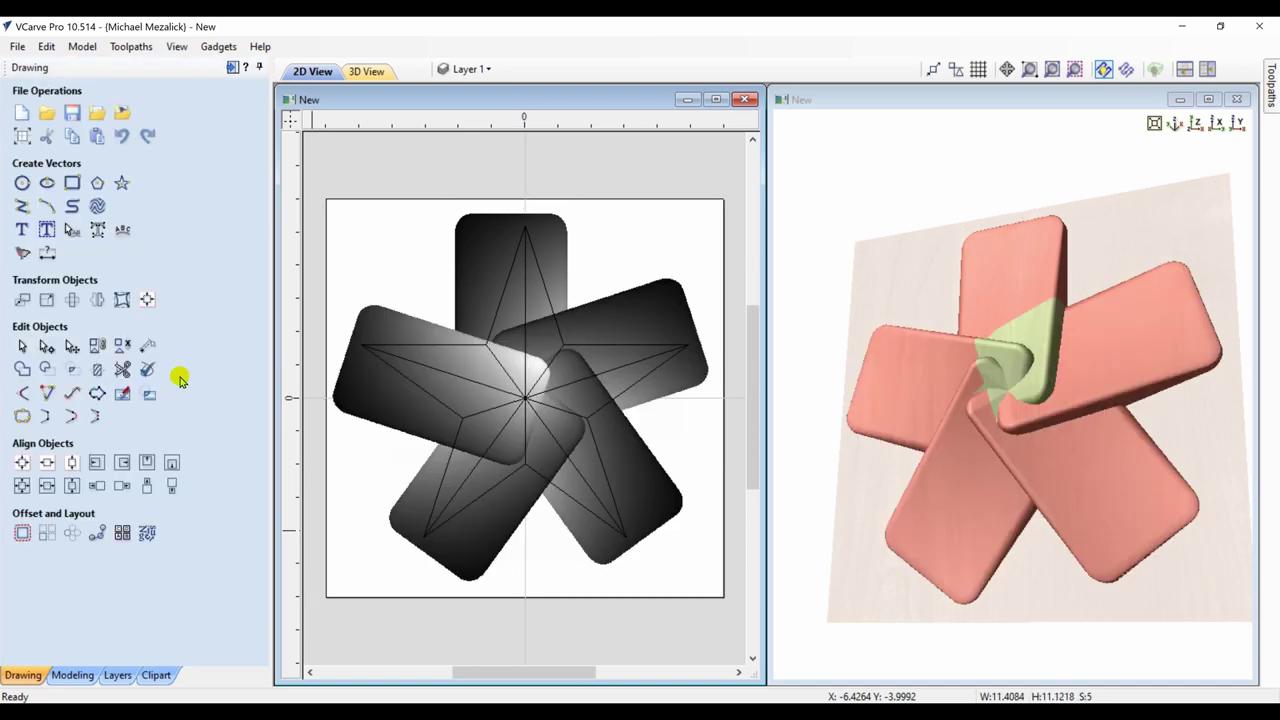
# Move Baked [6]–[9] into Levels 10, 9, 8 and 7, then clear the selection.
pyautogui.click(66, 675)
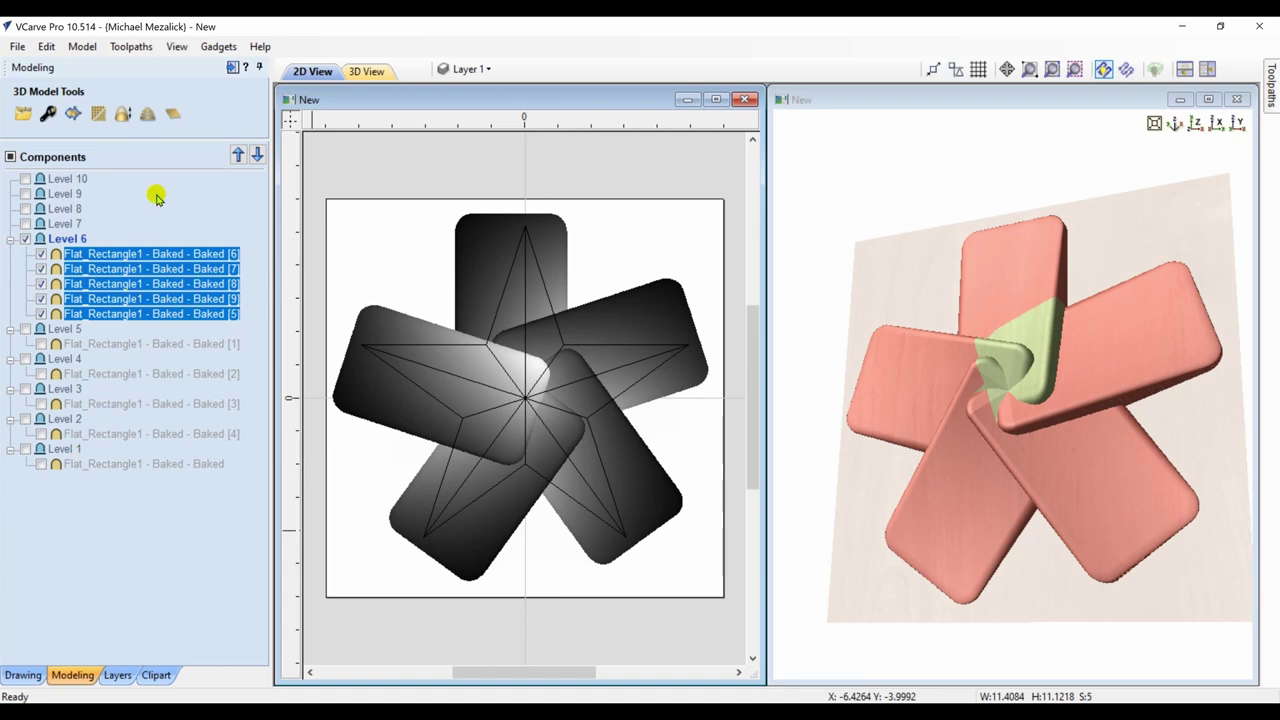
pyautogui.click(204, 257)
pyautogui.moveTo(204, 257); pyautogui.dragTo(188, 181)
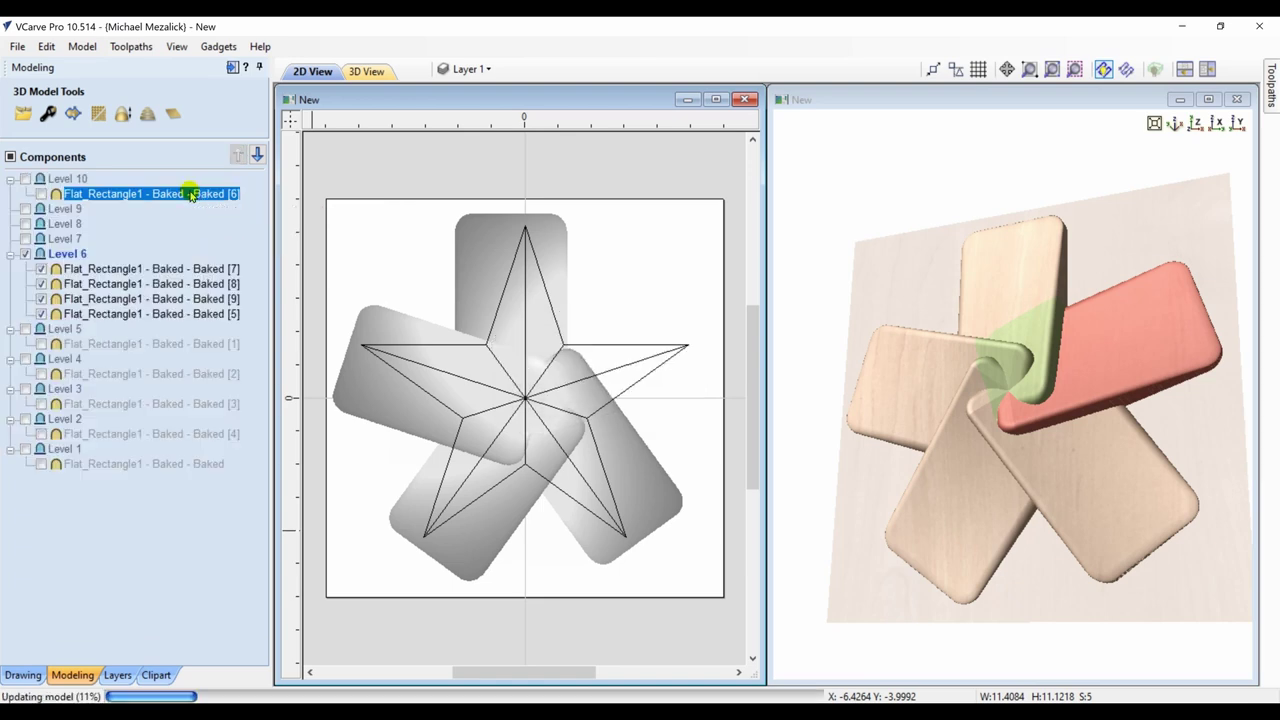
pyautogui.click(184, 270)
pyautogui.moveTo(184, 270); pyautogui.dragTo(172, 216)
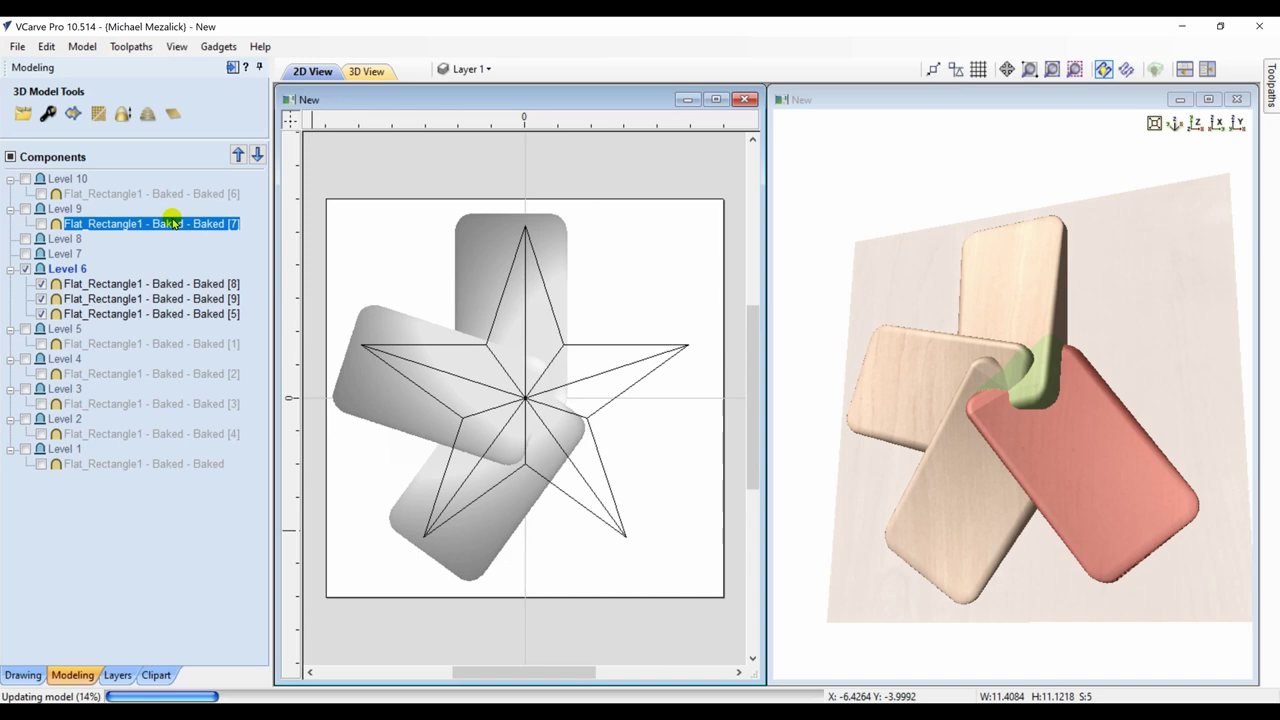
pyautogui.moveTo(166, 287); pyautogui.dragTo(157, 254)
pyautogui.click(152, 299)
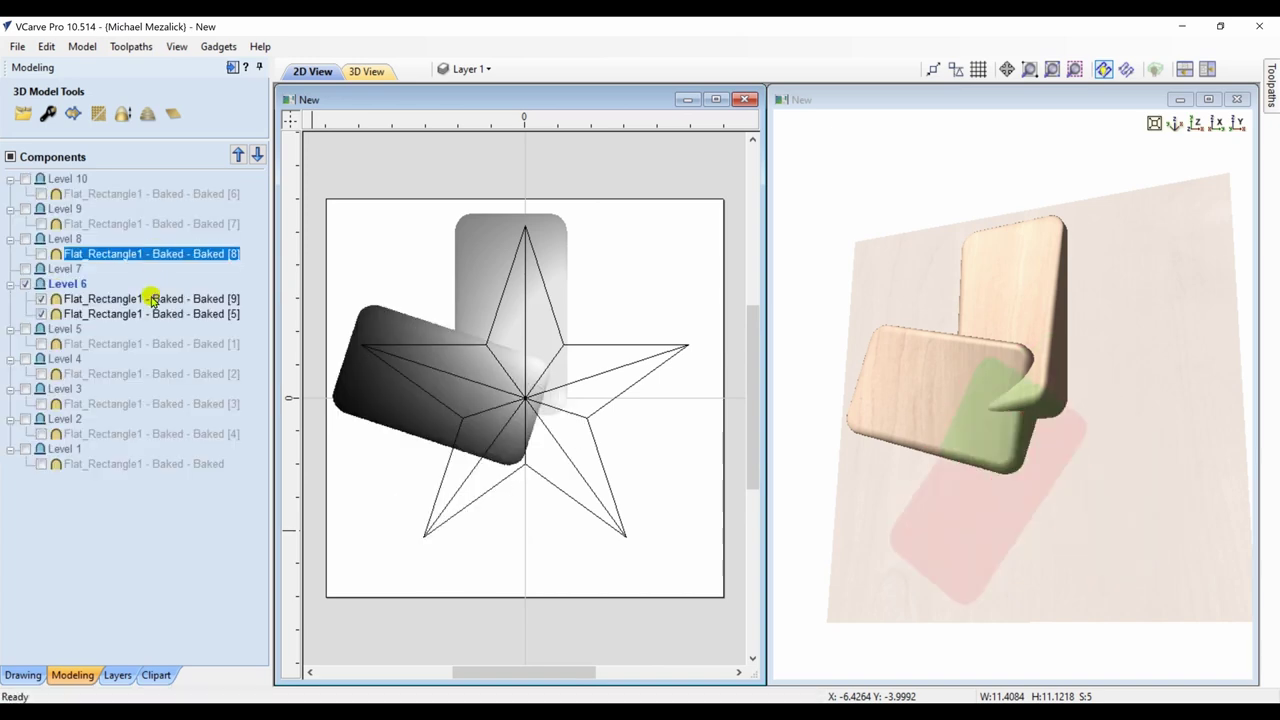
pyautogui.moveTo(152, 299); pyautogui.dragTo(146, 281)
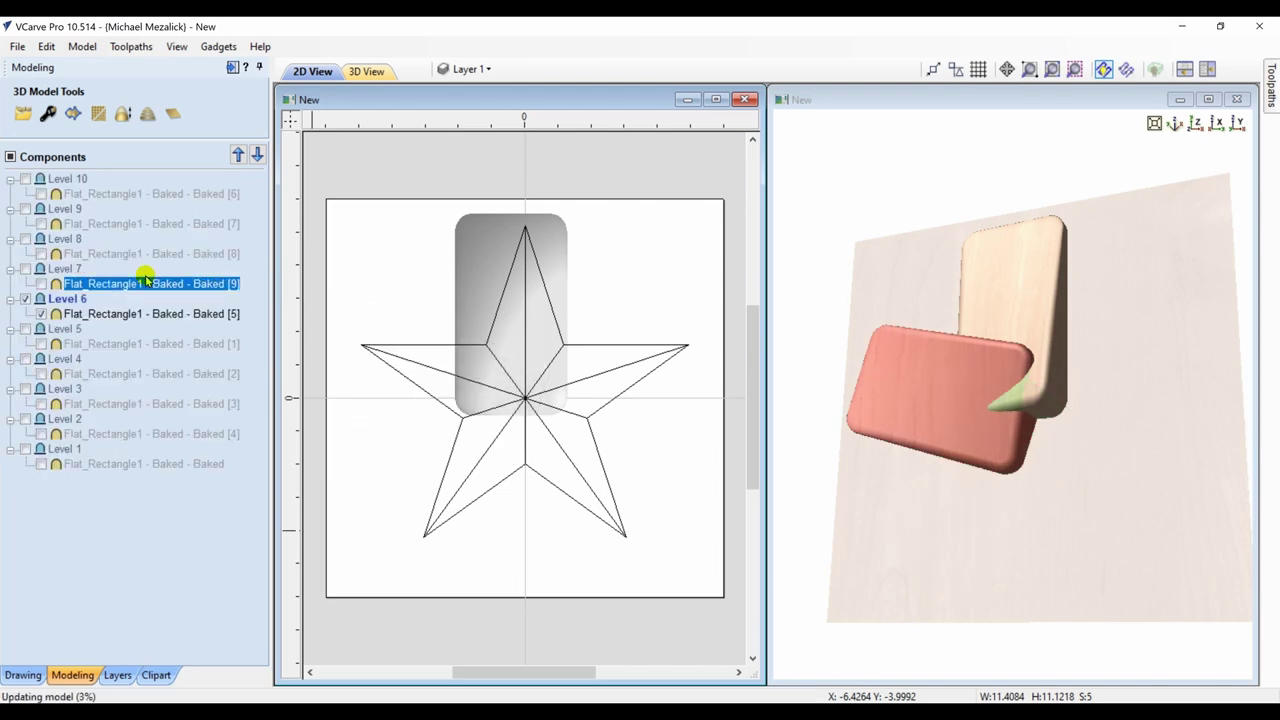
pyautogui.click(66, 299)
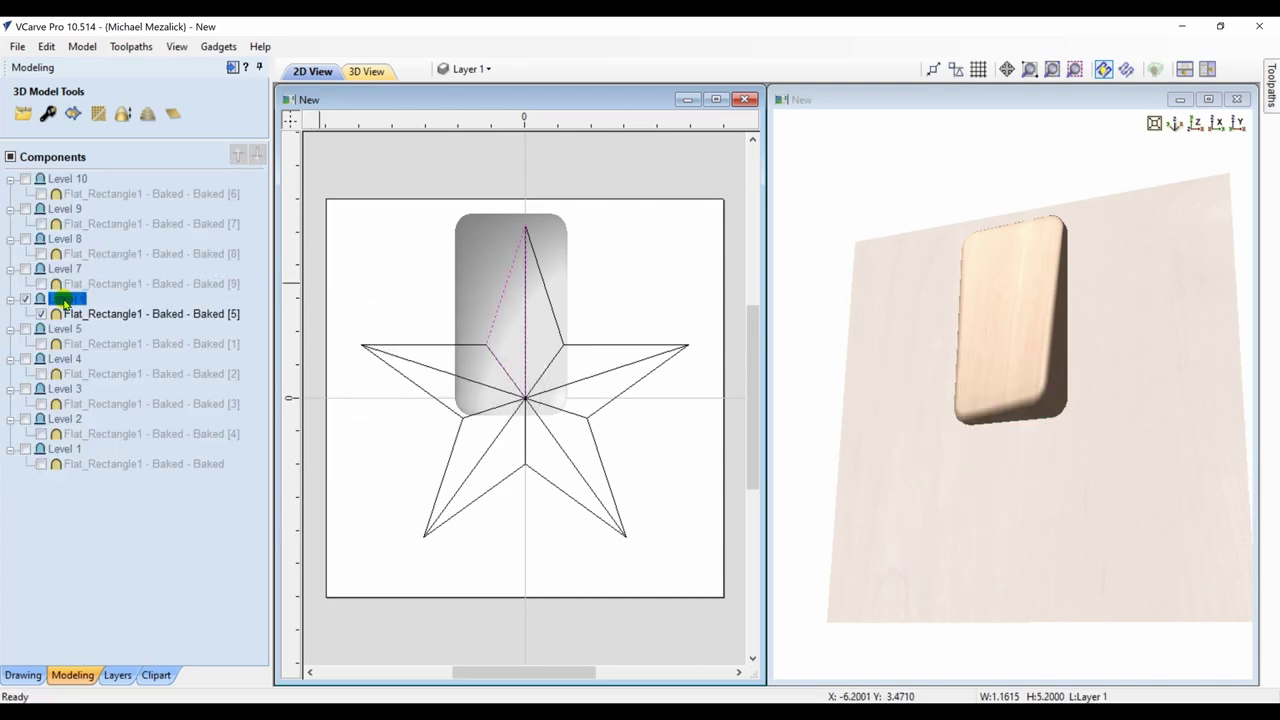
pyautogui.click(97, 313)
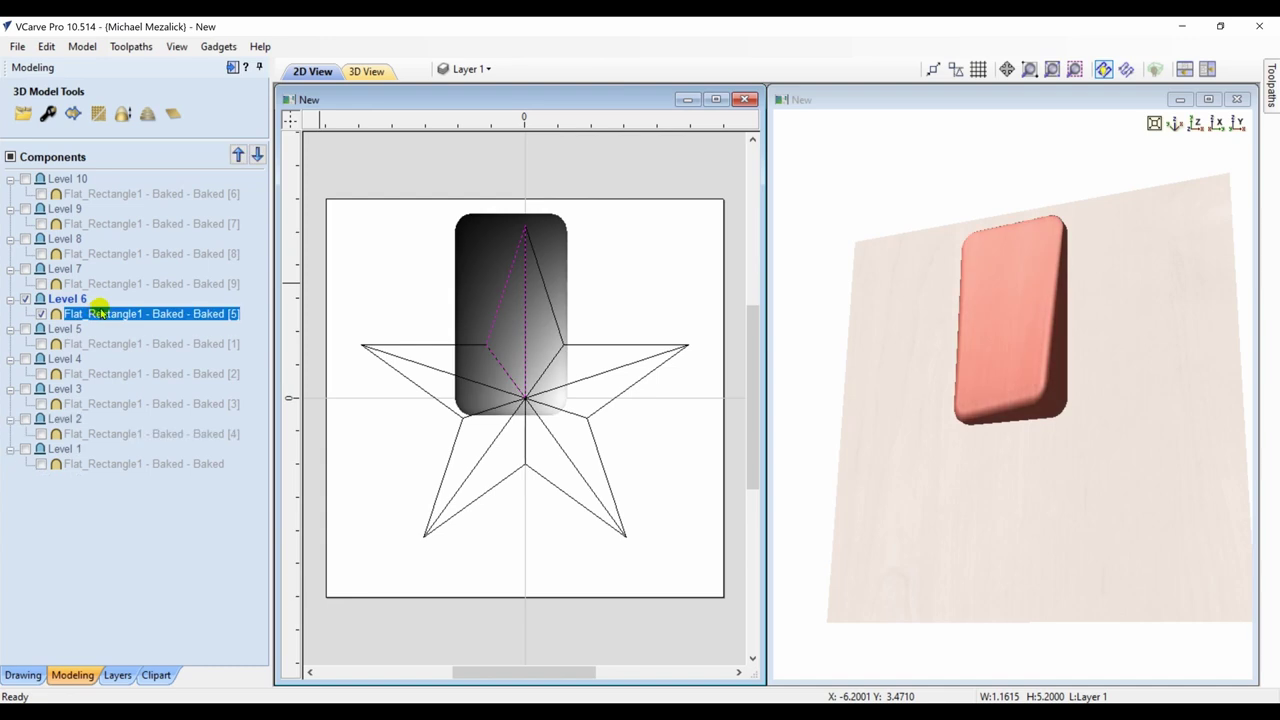
pyautogui.click(181, 572)
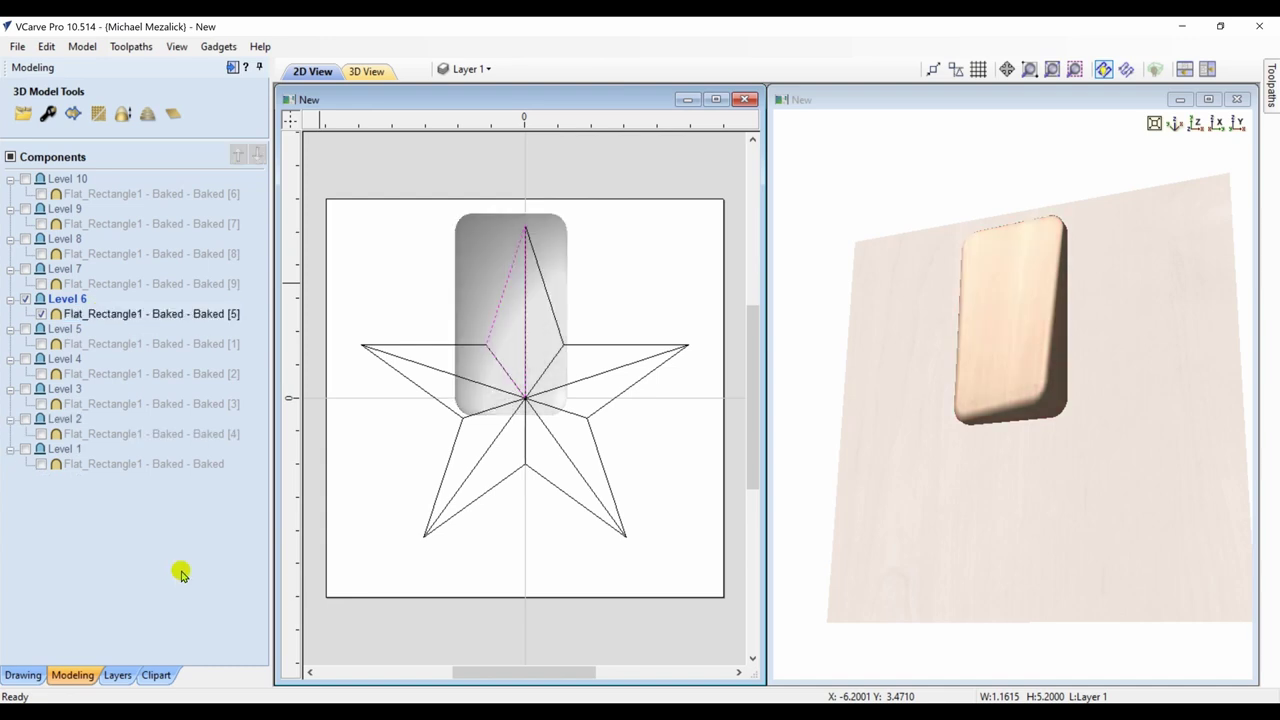
pyautogui.click(384, 606)
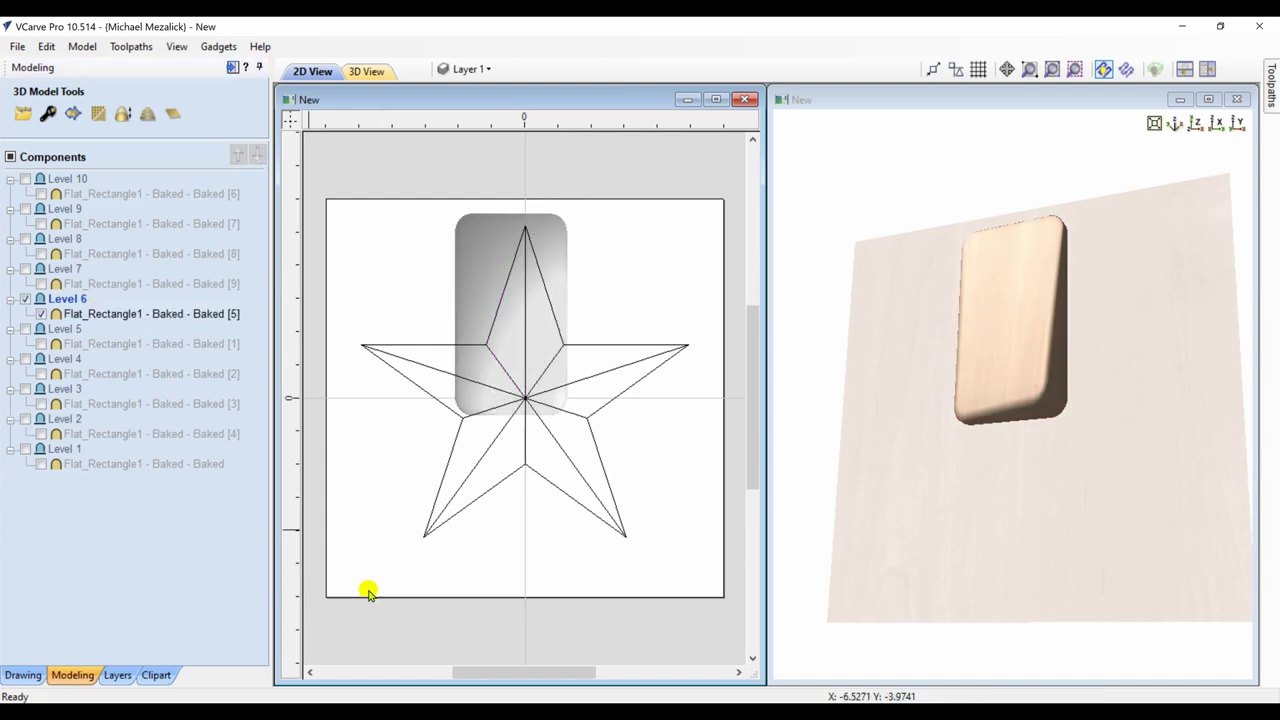
# Clip Level 6 to the star's upper arm segment.
pyautogui.click(133, 316)
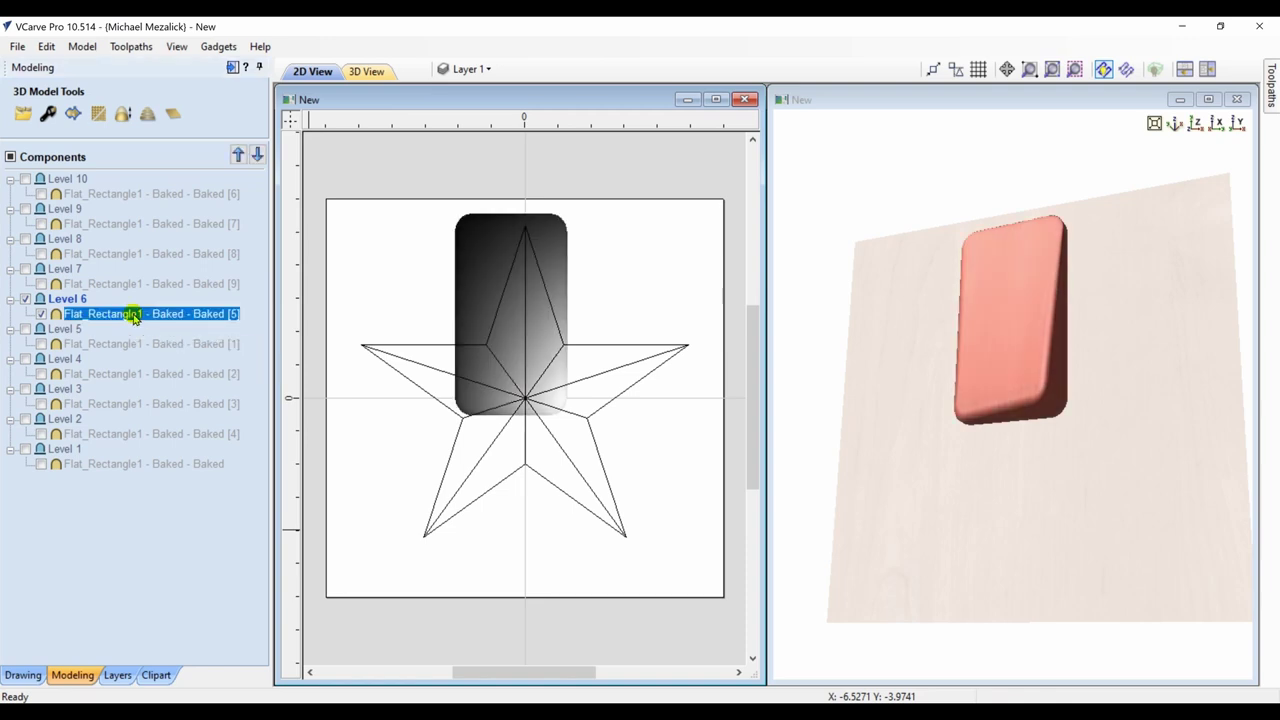
pyautogui.click(497, 309)
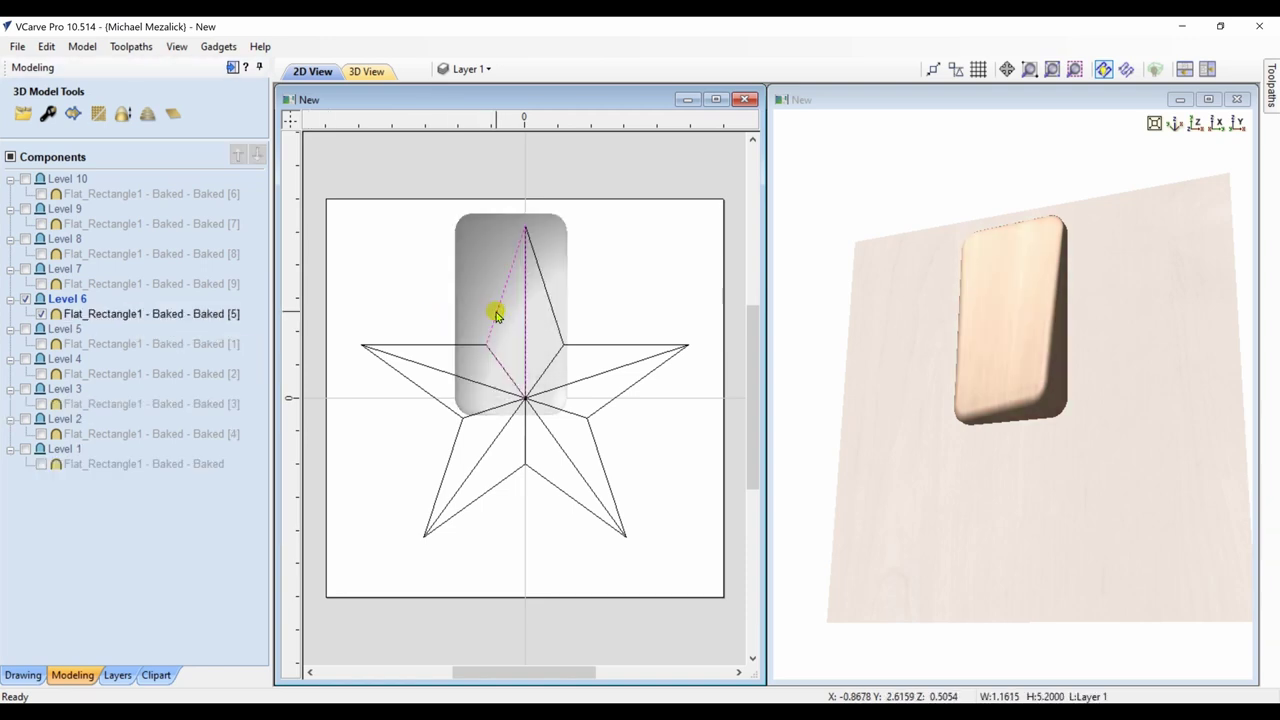
pyautogui.rightClick(77, 302)
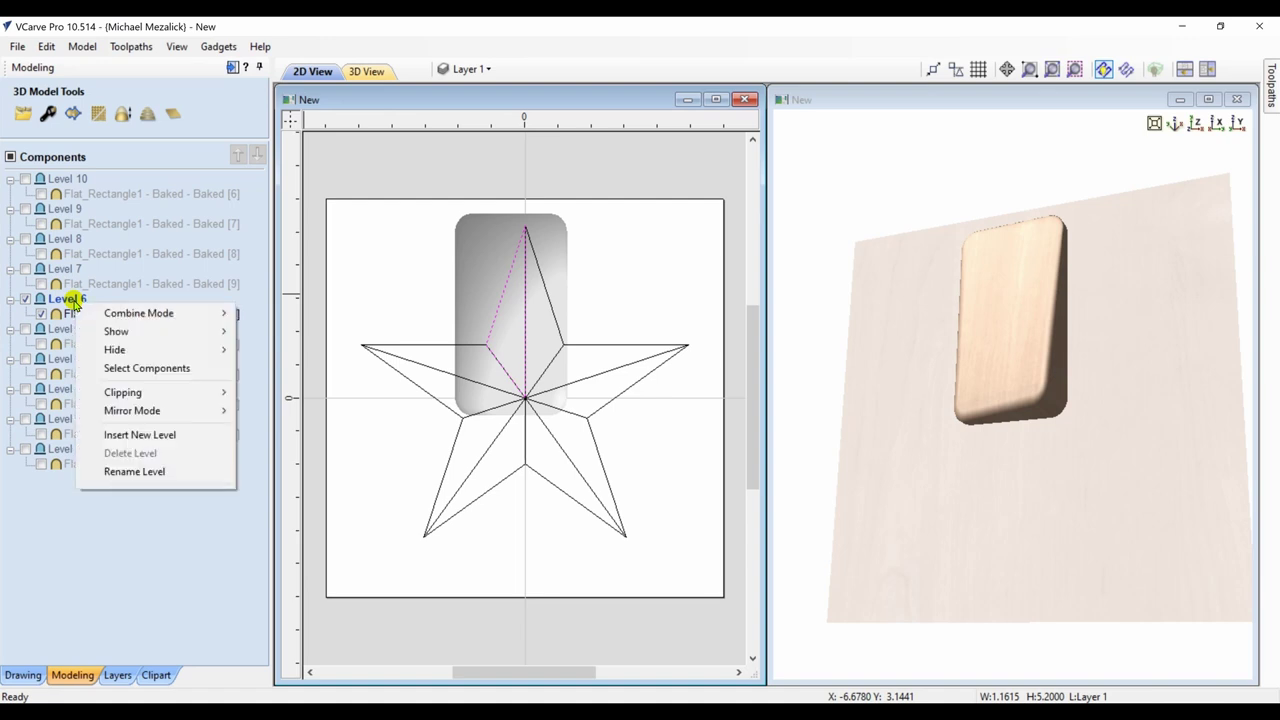
pyautogui.moveTo(122, 390)
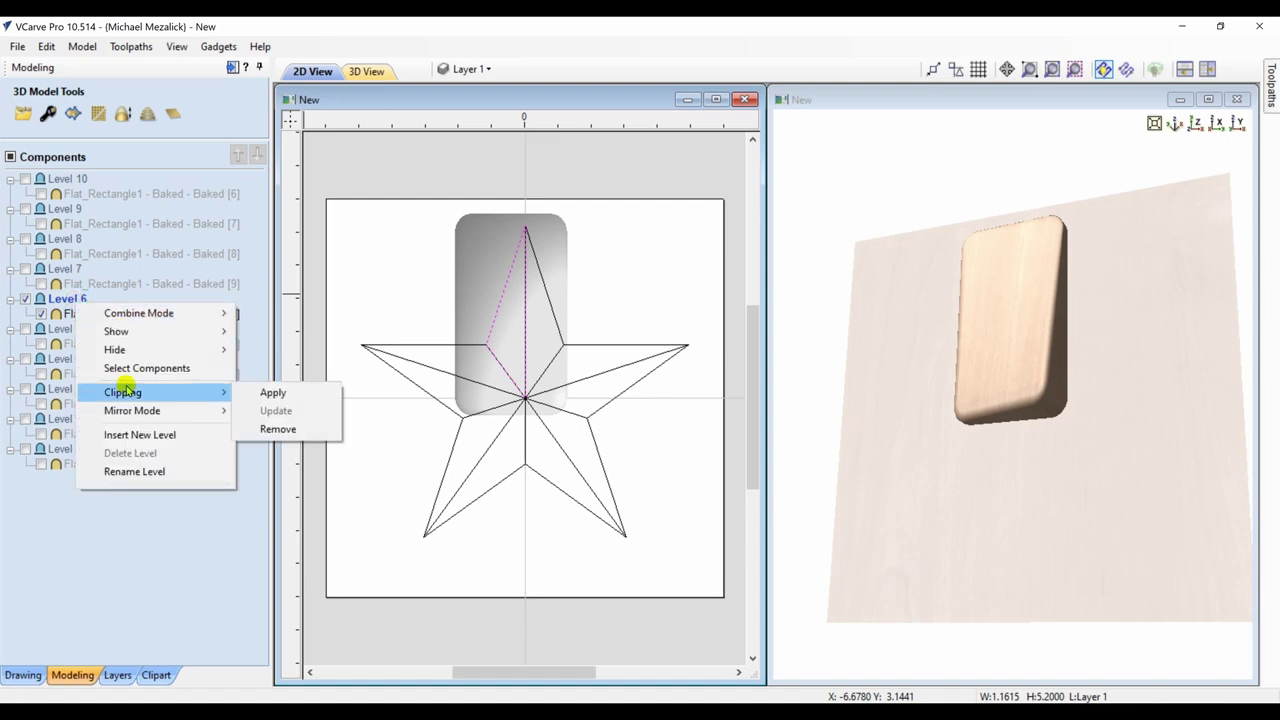
pyautogui.click(263, 392)
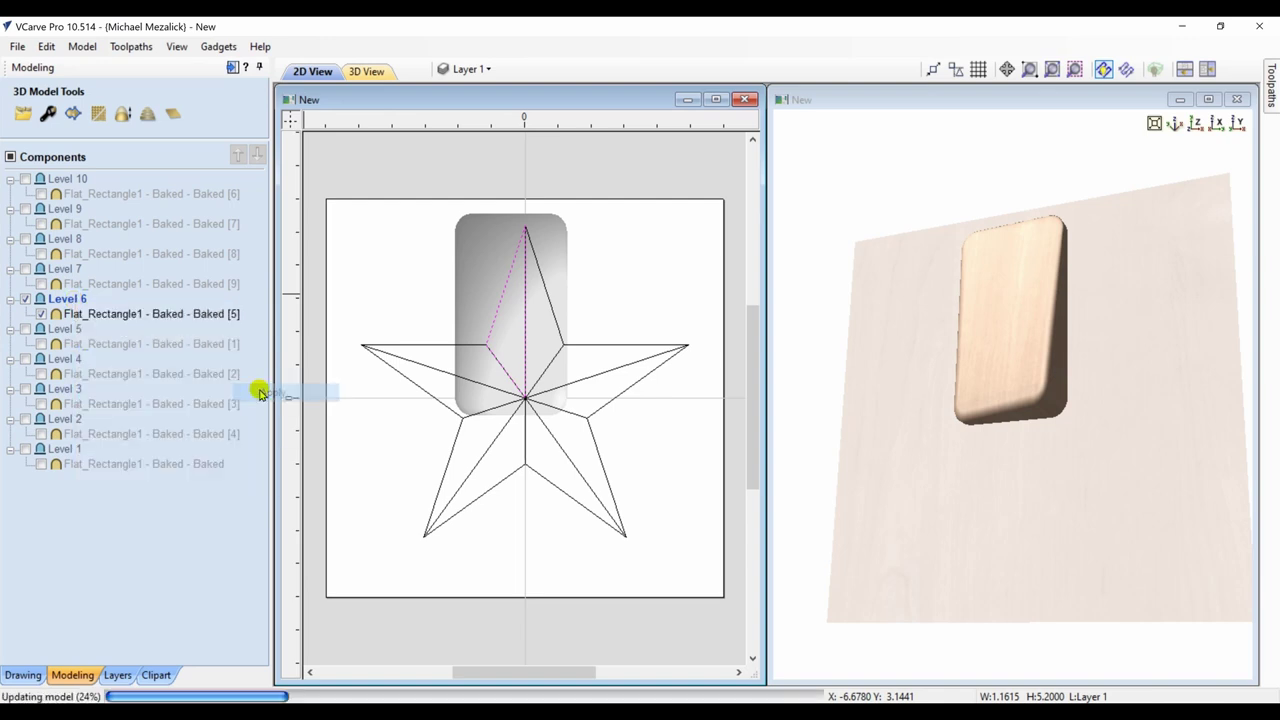
# Hide Level 6, show Level 7 and clip it to the star's left arm.
pyautogui.click(26, 299)
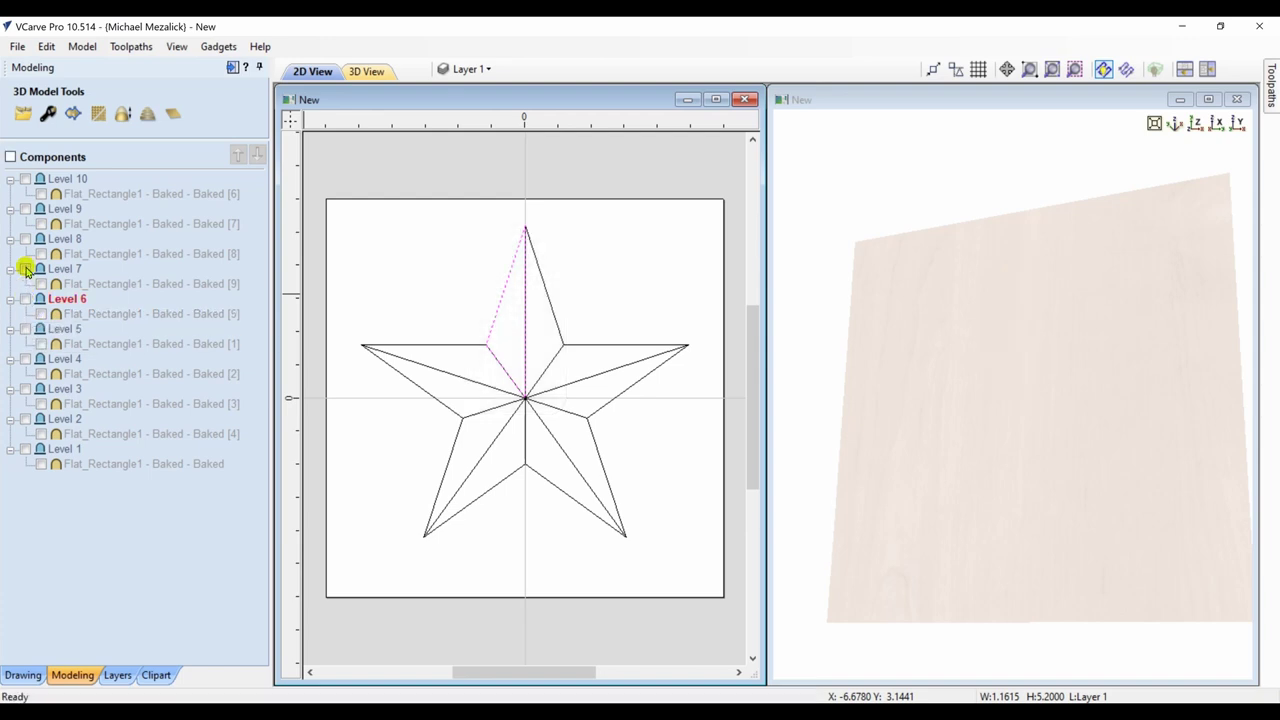
pyautogui.click(26, 269)
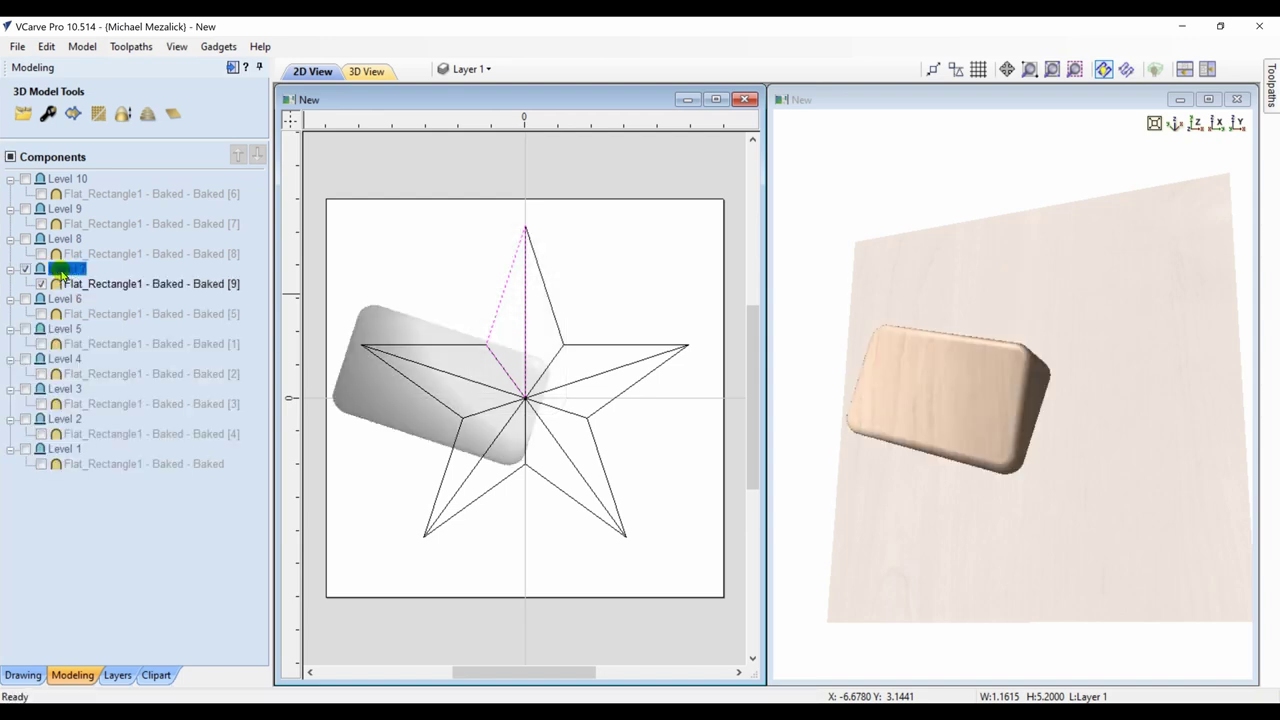
pyautogui.click(434, 395)
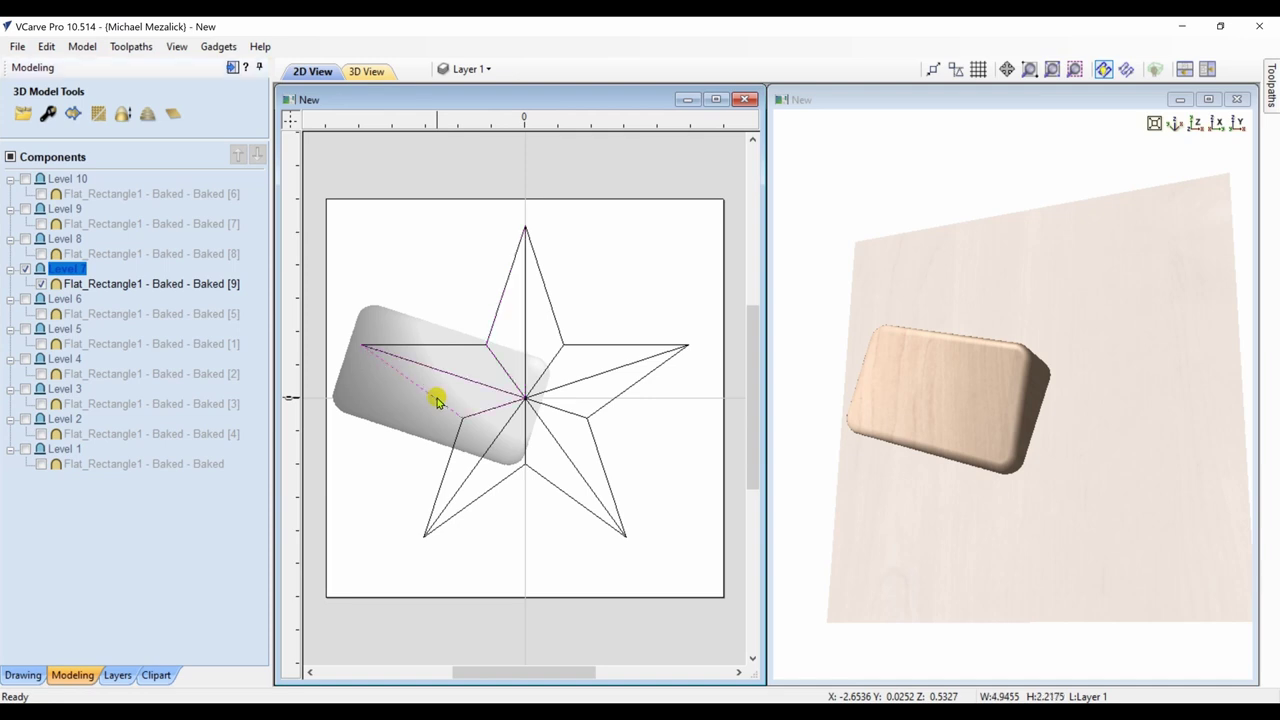
pyautogui.rightClick(81, 272)
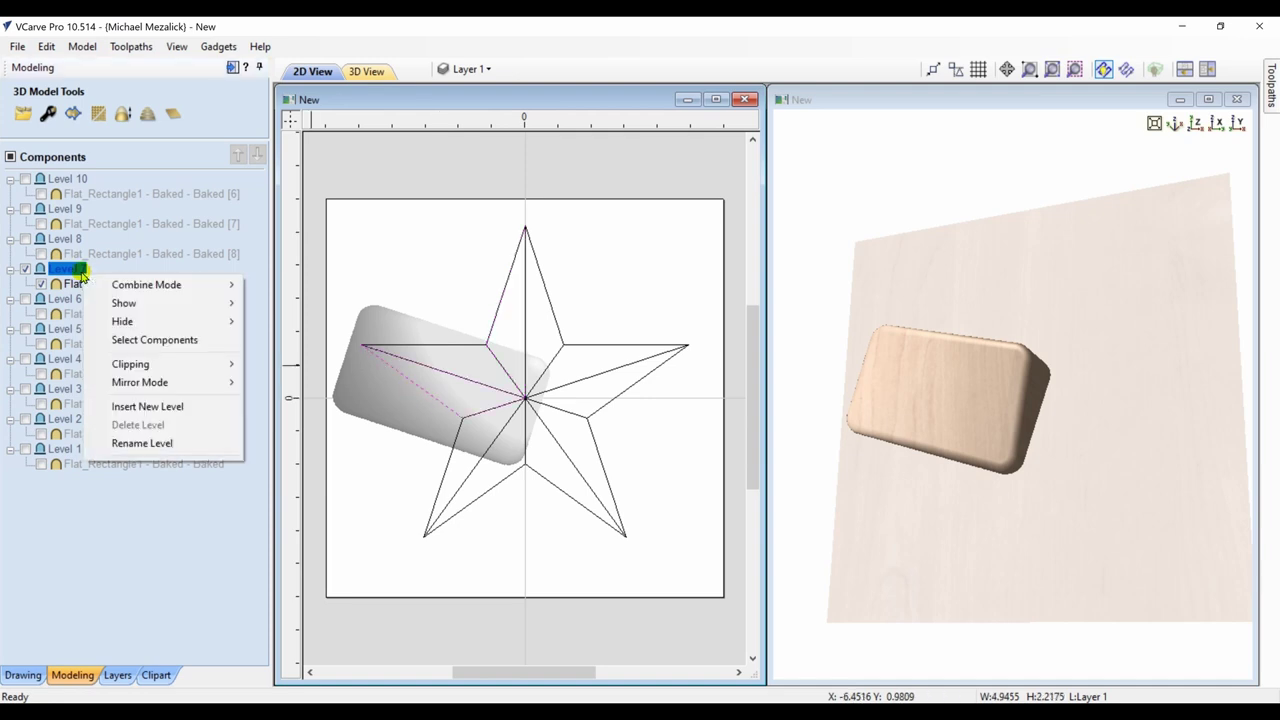
pyautogui.moveTo(130, 364)
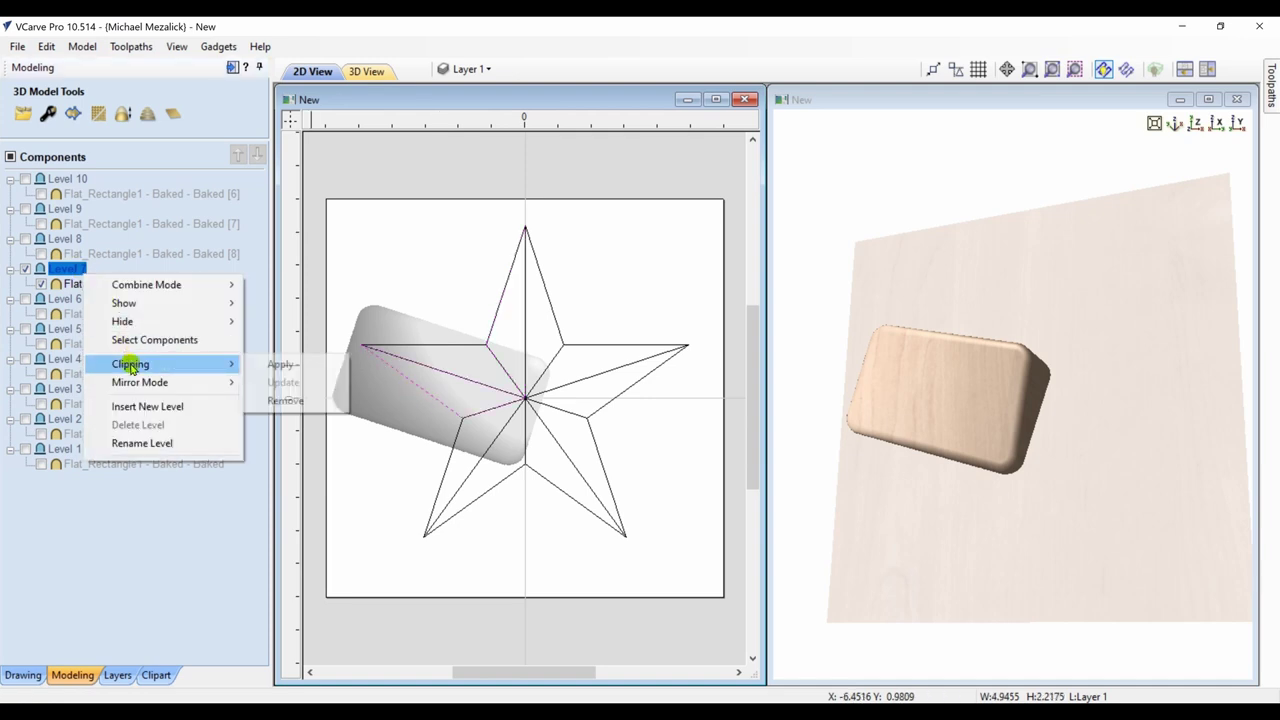
pyautogui.click(278, 366)
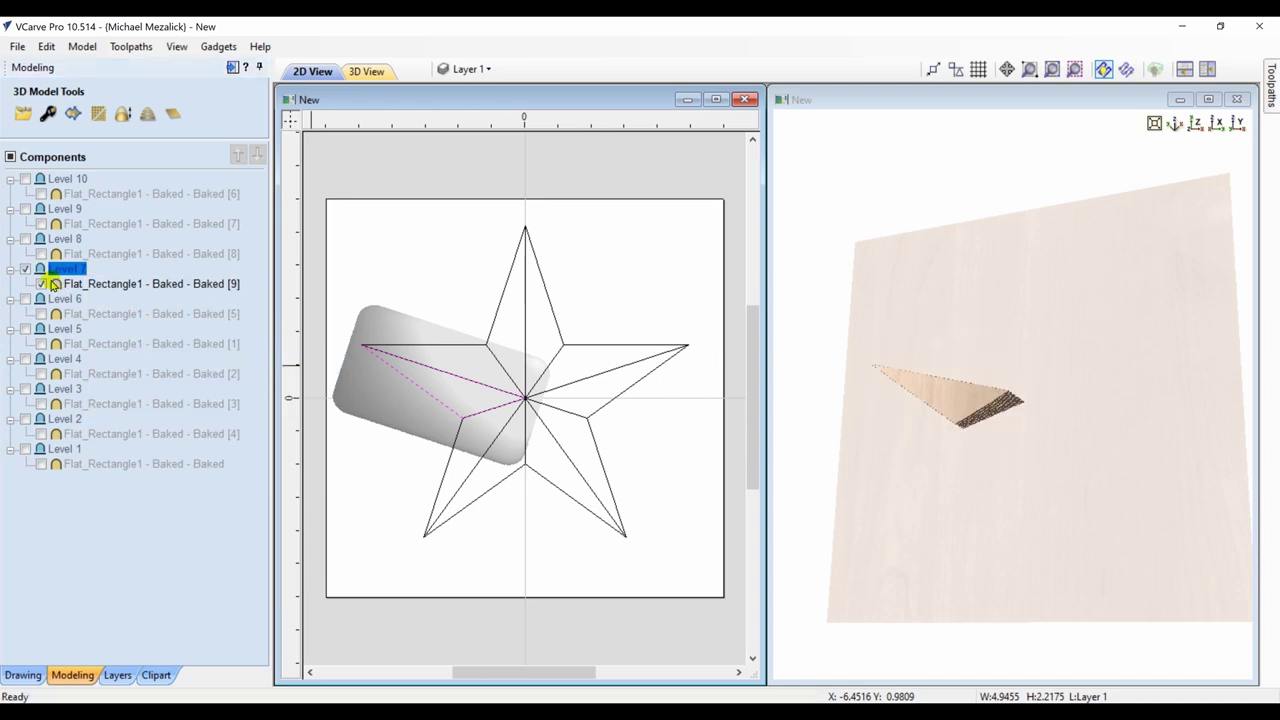
# Hide Level 7, make Level 8 current and clip it to the lower-left arm.
pyautogui.click(24, 270)
pyautogui.click(25, 239)
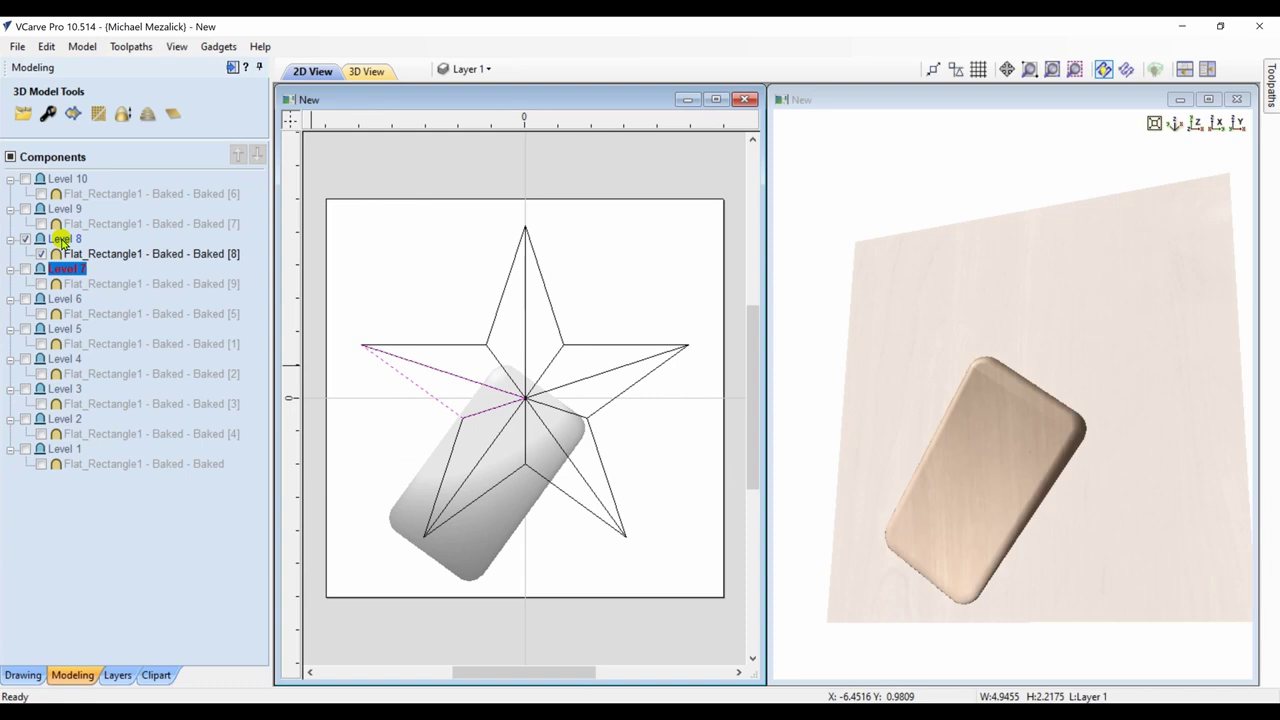
pyautogui.click(62, 240)
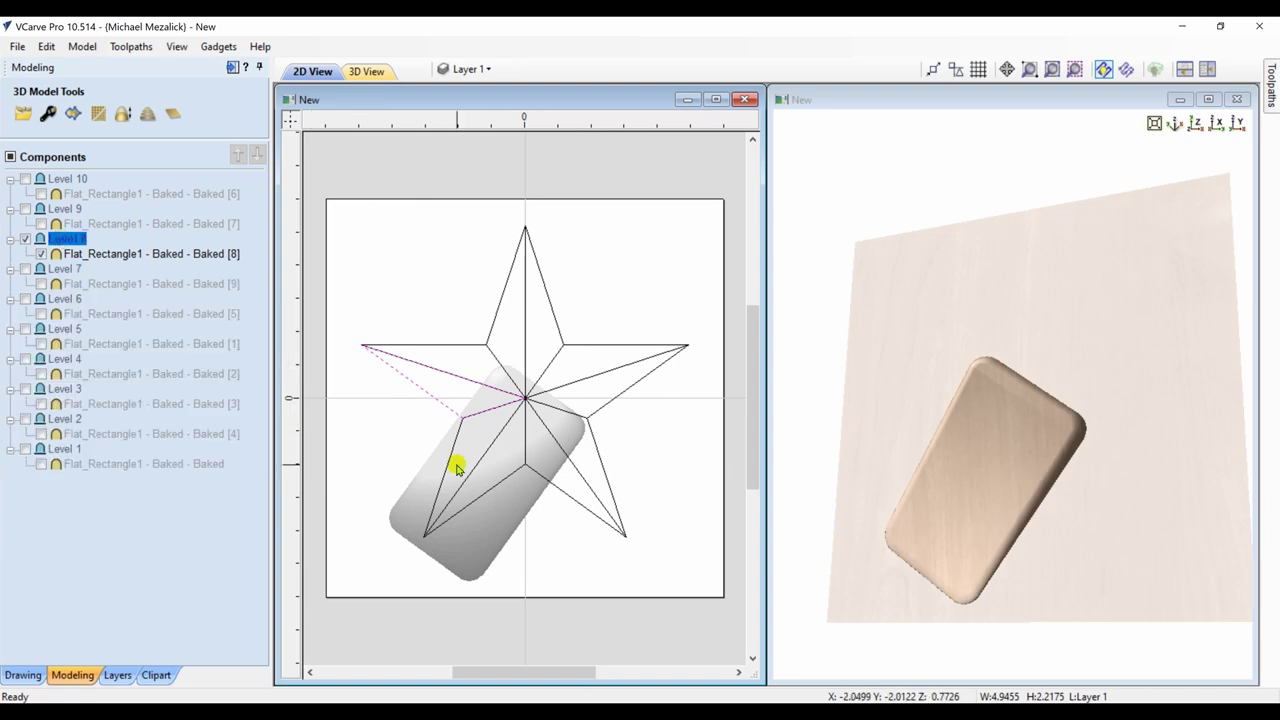
pyautogui.click(482, 495)
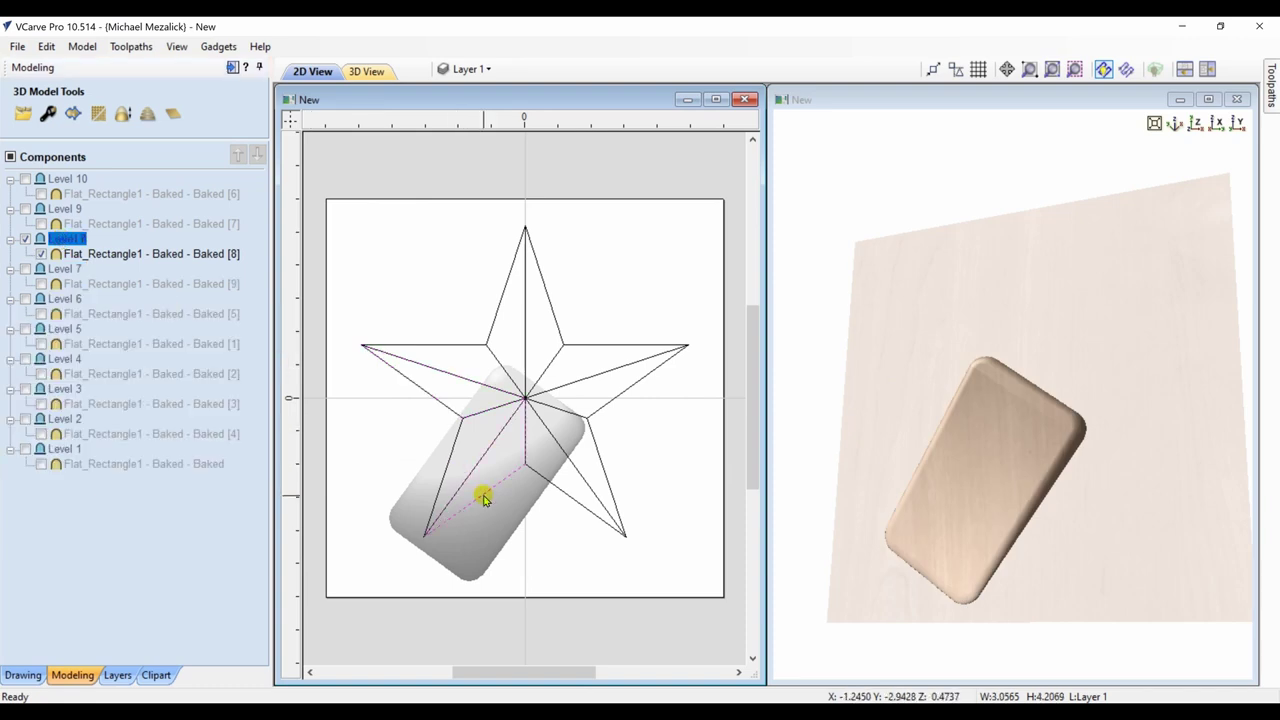
pyautogui.rightClick(64, 243)
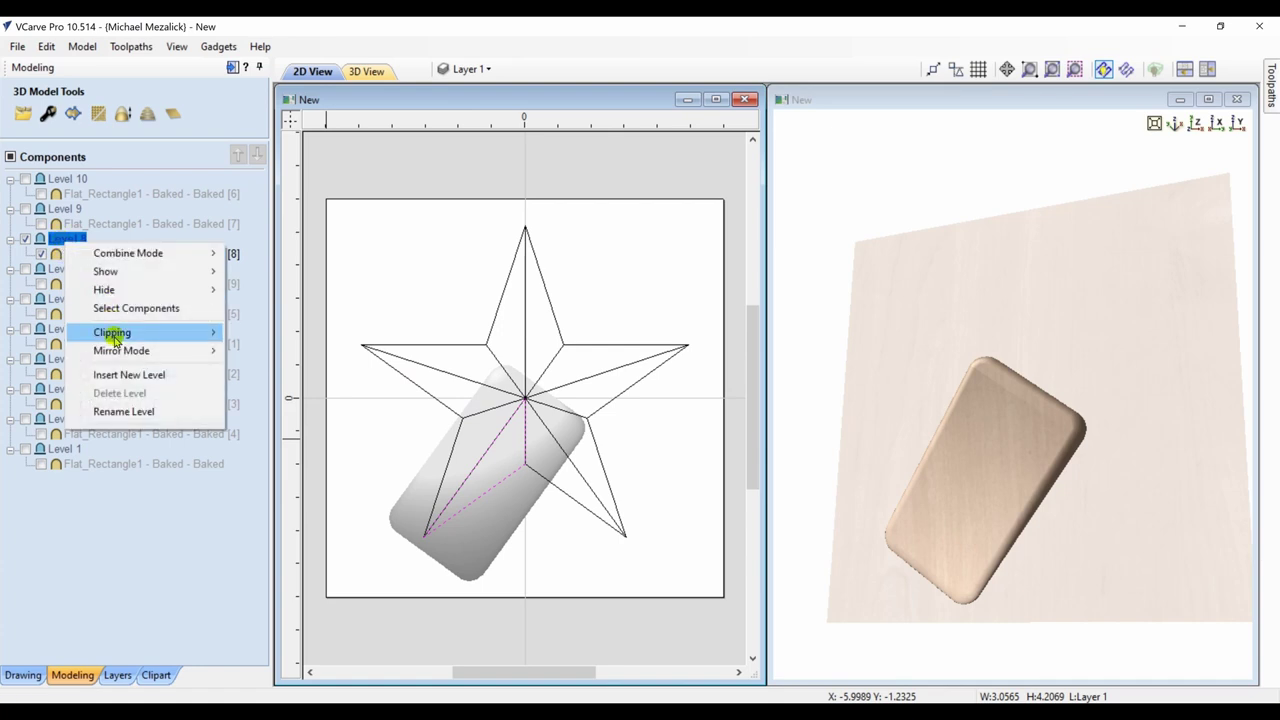
pyautogui.moveTo(114, 332)
pyautogui.click(231, 332)
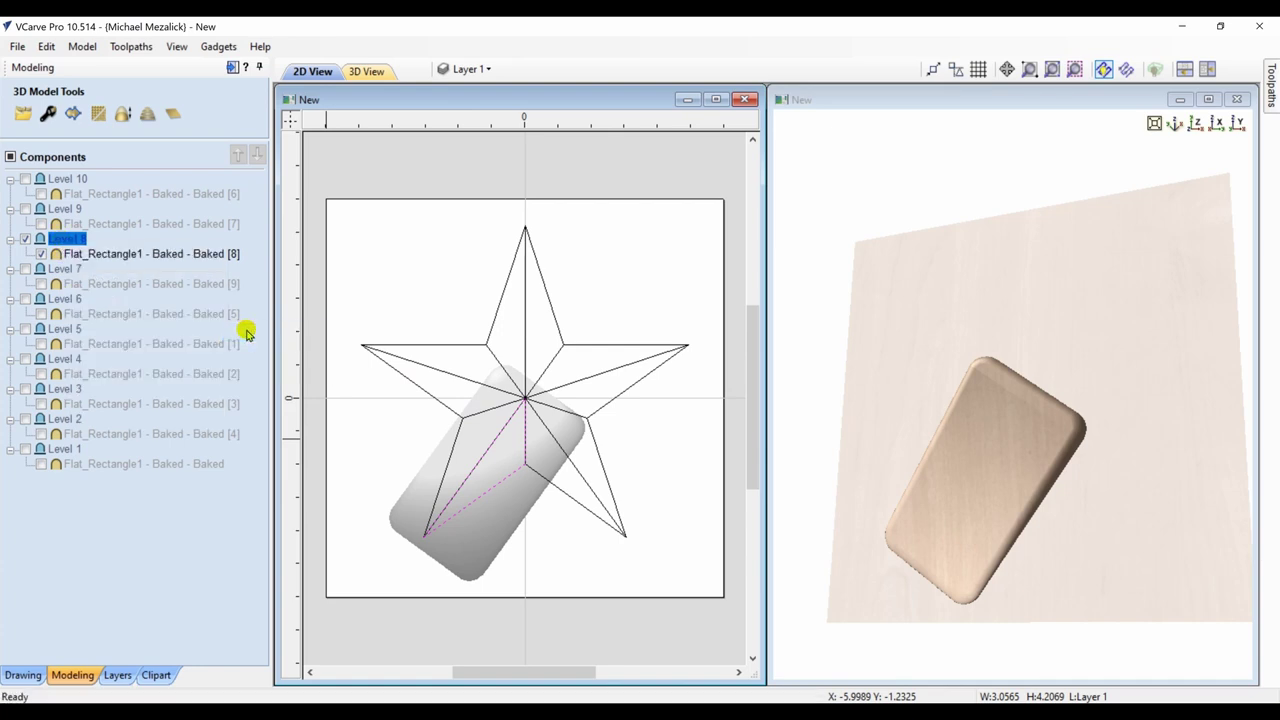
# Hide Level 8, make Level 9 current and clip it to the selected star segment.
pyautogui.click(26, 238)
pyautogui.click(26, 208)
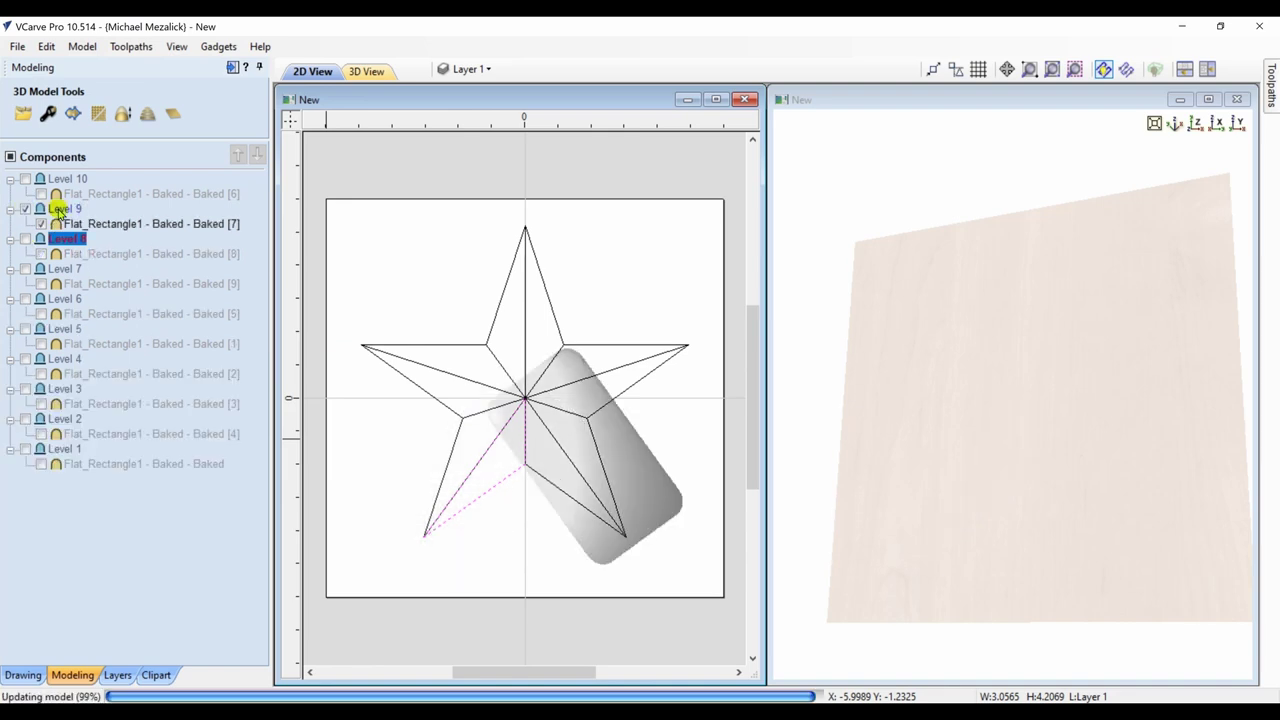
pyautogui.click(60, 209)
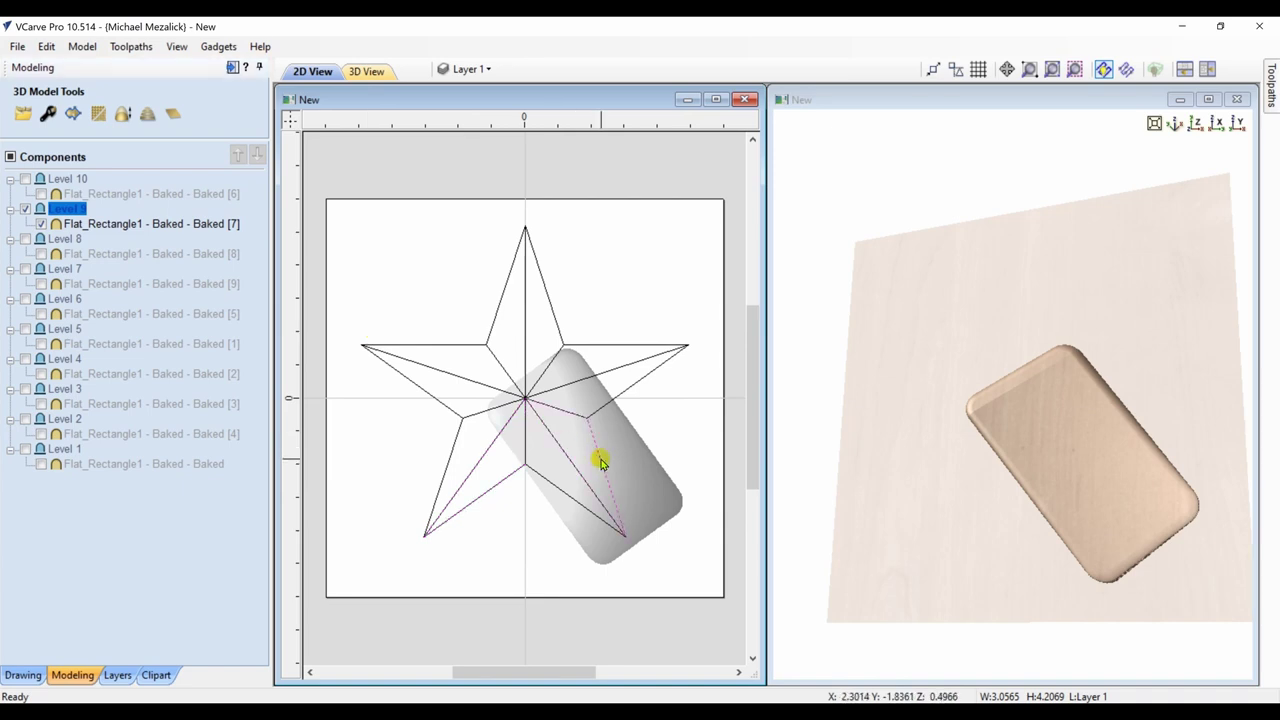
pyautogui.moveTo(130, 229)
pyautogui.rightClick(72, 217)
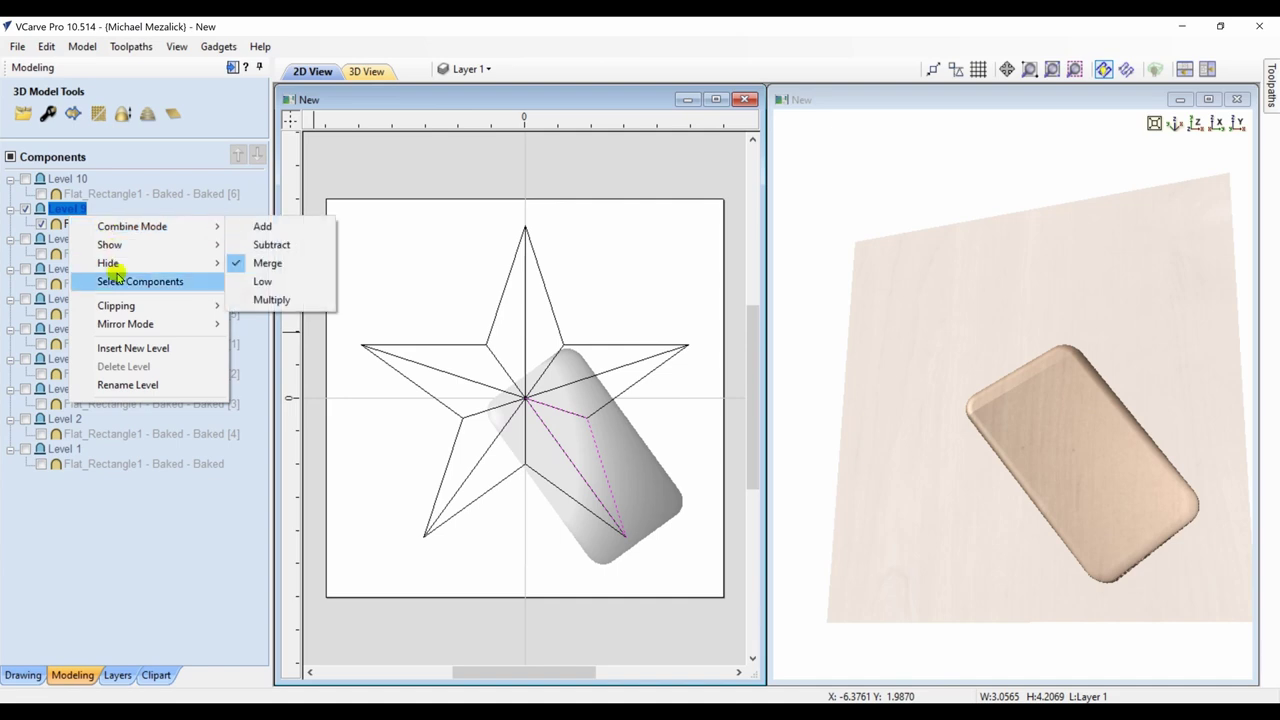
pyautogui.moveTo(200, 305)
pyautogui.click(264, 306)
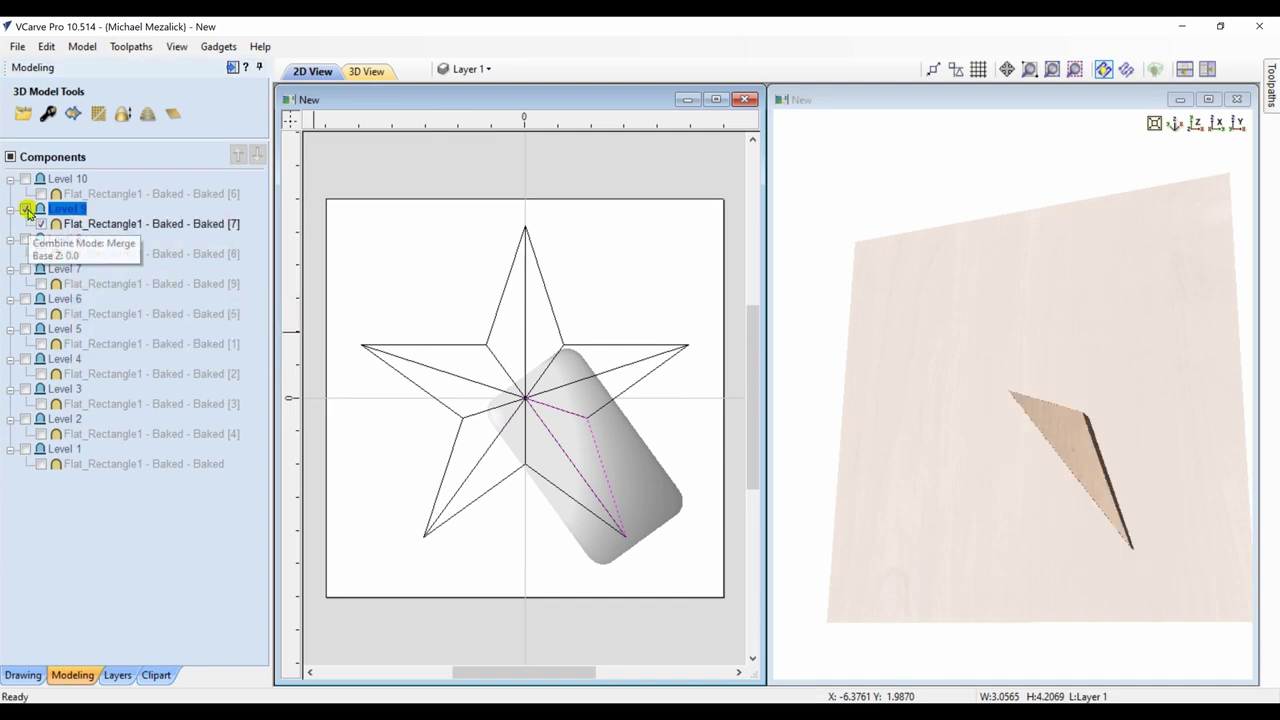
# Hide Level 9, clip Level 10 to the upper-right arm and view from the top.
pyautogui.click(26, 208)
pyautogui.click(26, 179)
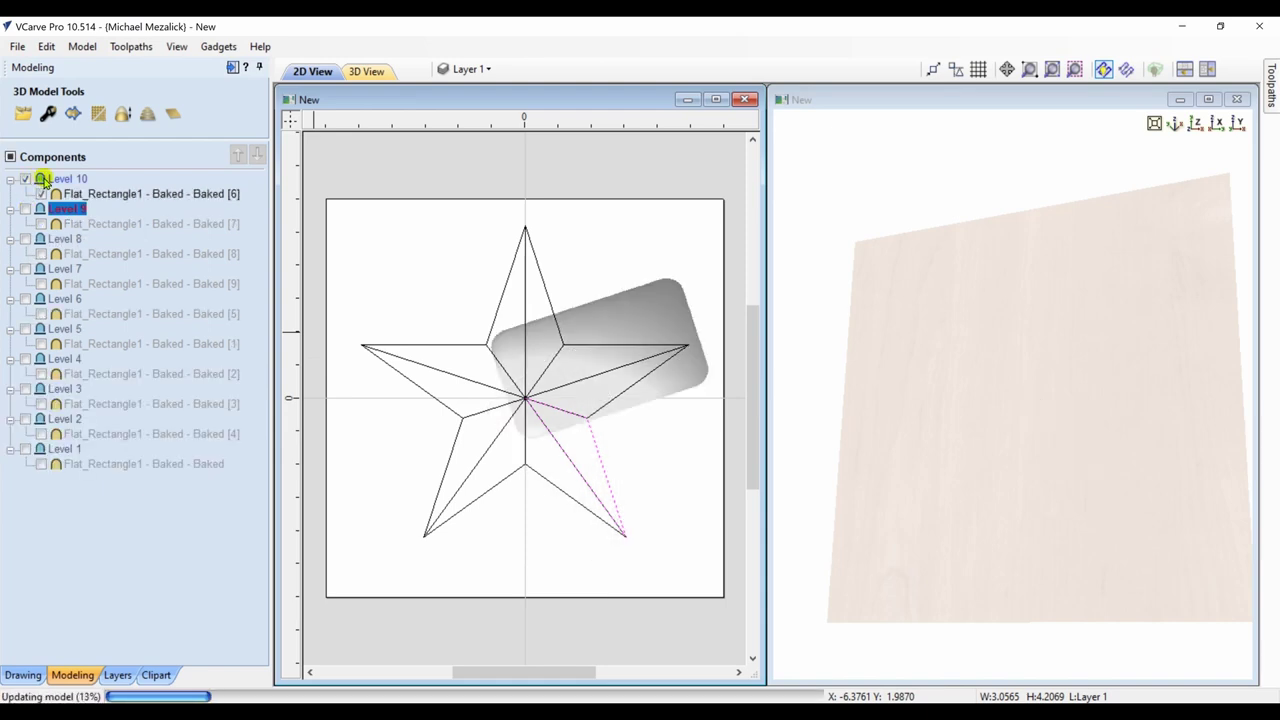
pyautogui.click(62, 180)
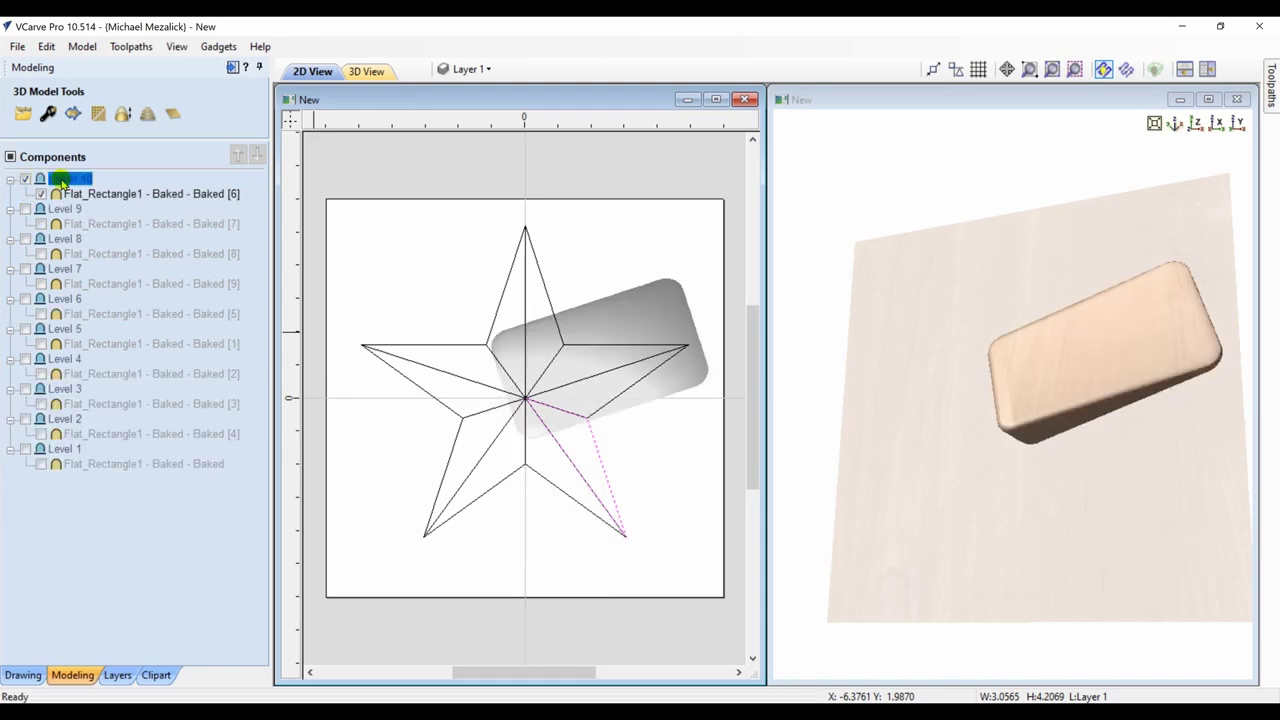
pyautogui.click(593, 347)
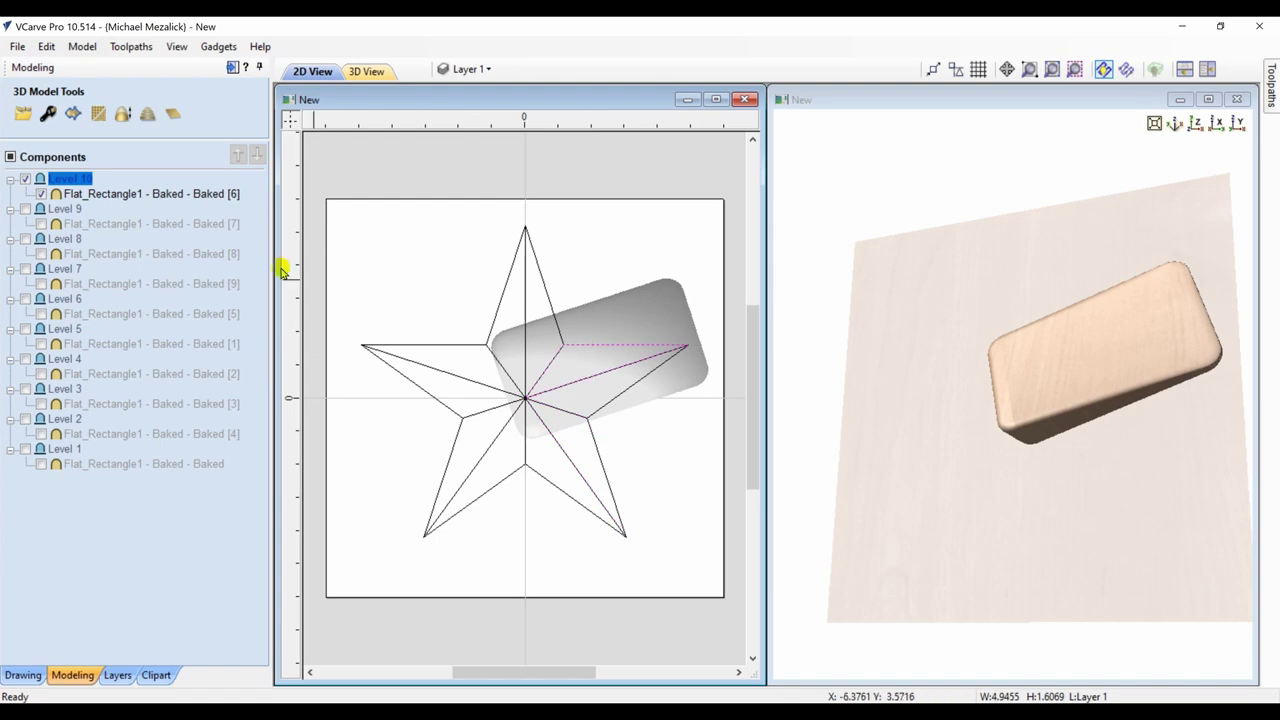
pyautogui.rightClick(72, 186)
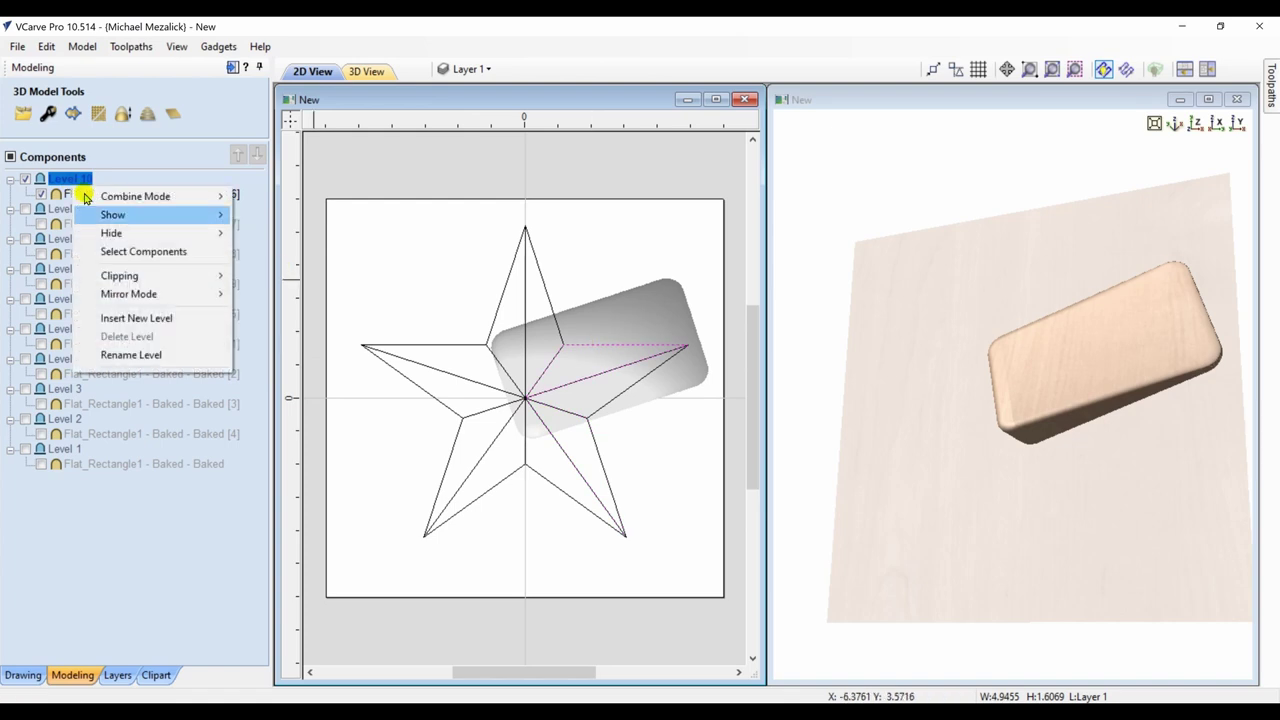
pyautogui.moveTo(214, 275)
pyautogui.click(266, 276)
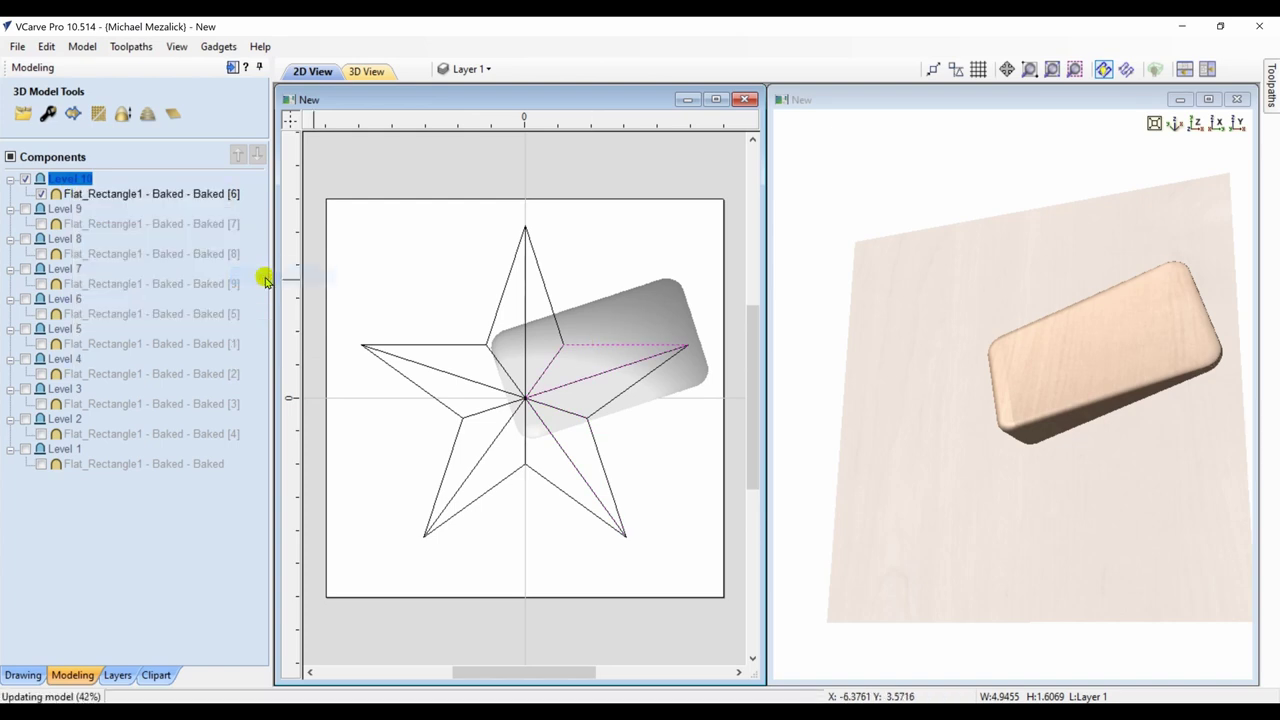
pyautogui.click(1193, 122)
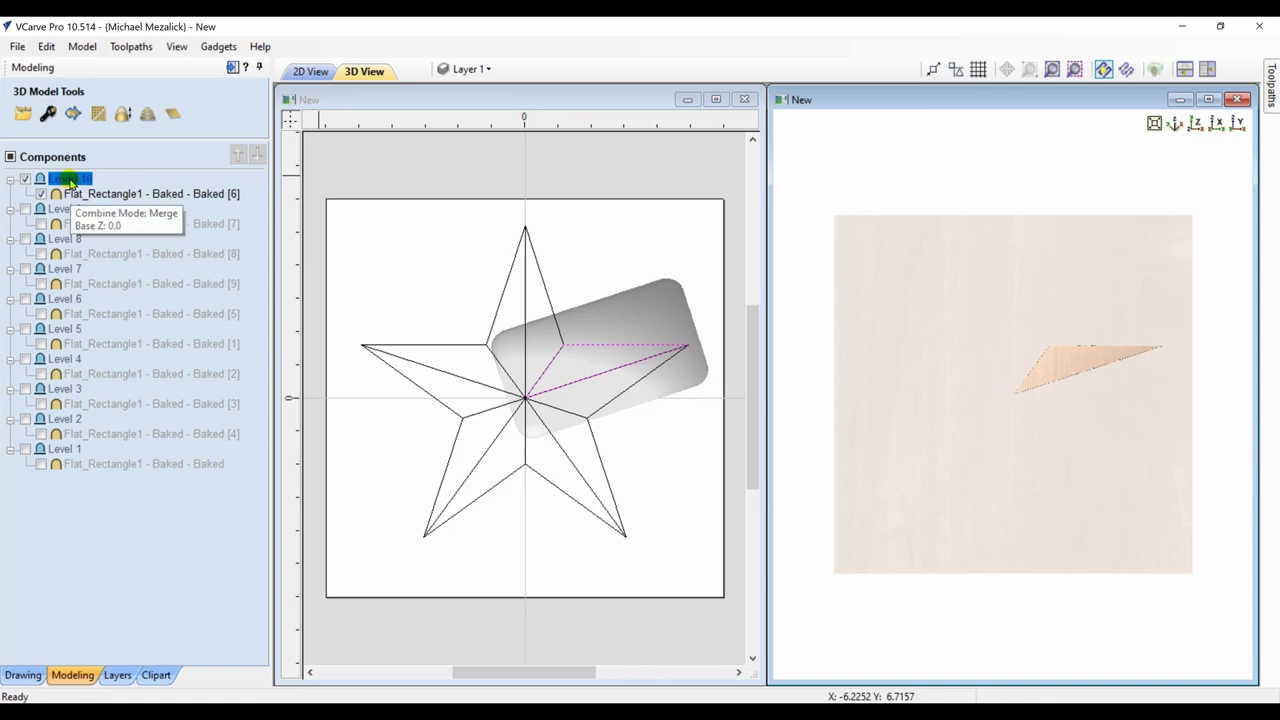
# Switch Levels 9 down to 1 back on so all ten wedges form the star.
pyautogui.click(25, 209)
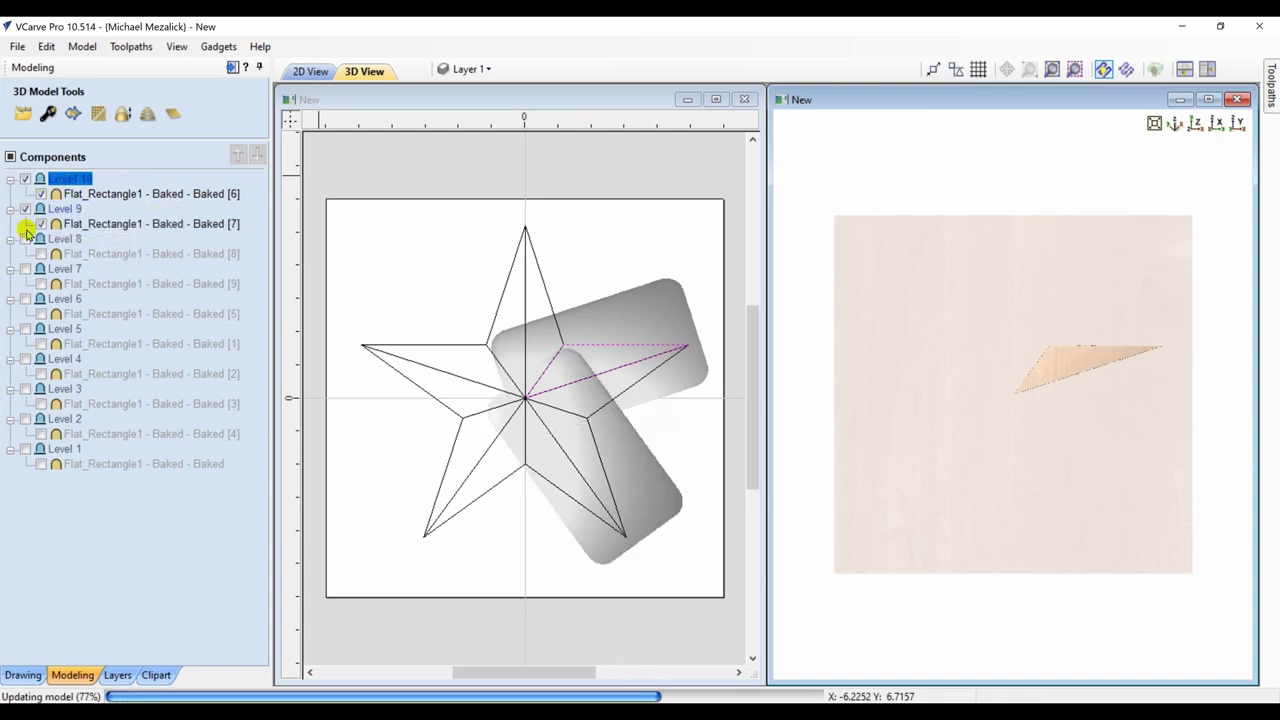
pyautogui.click(26, 239)
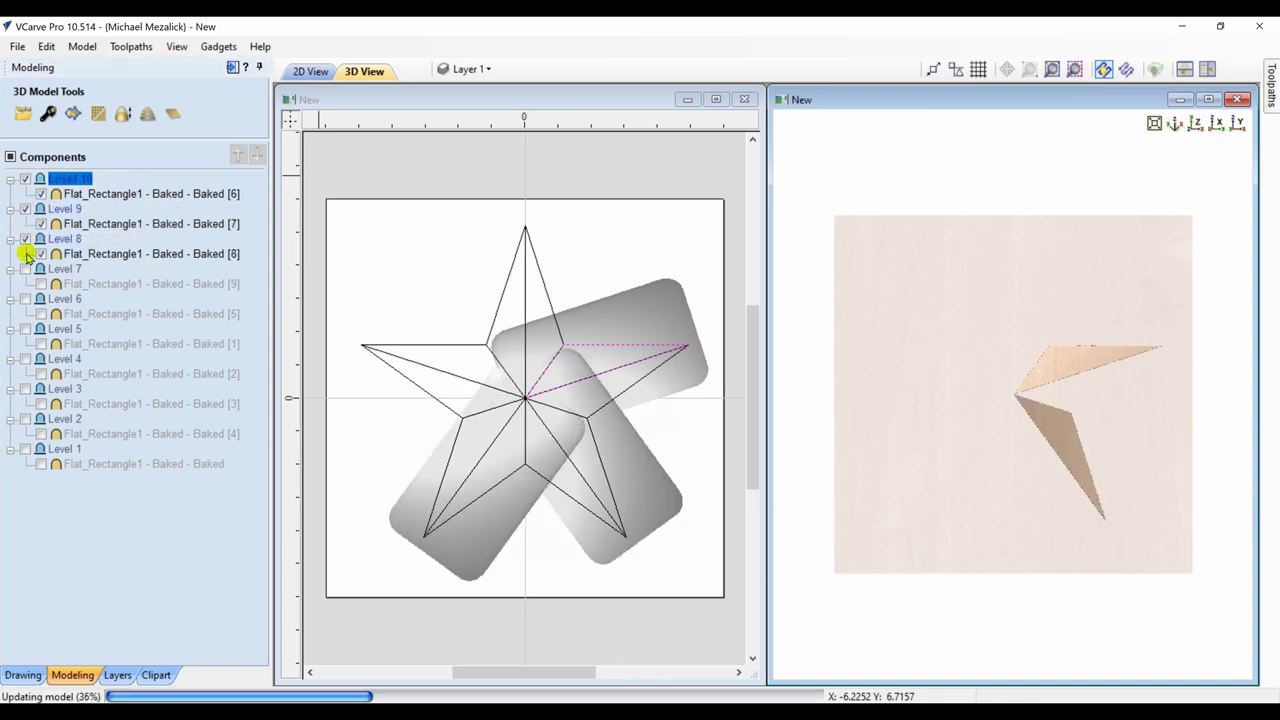
pyautogui.click(26, 269)
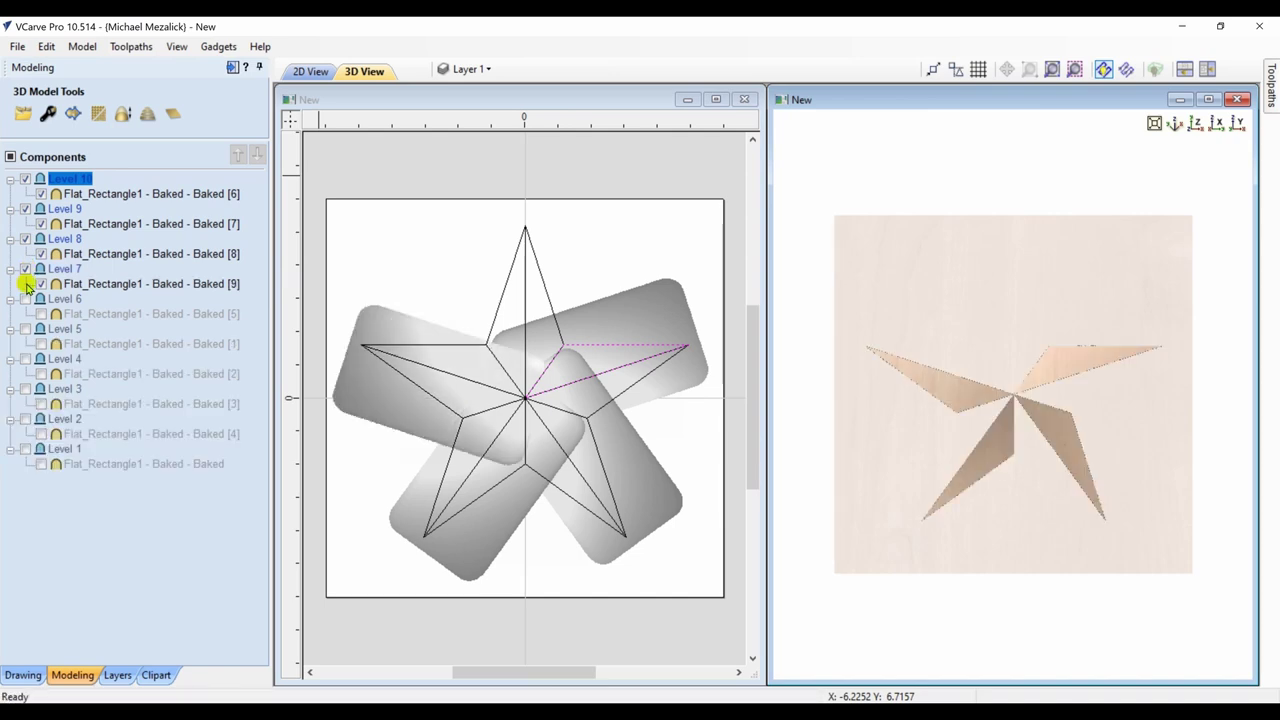
pyautogui.click(26, 299)
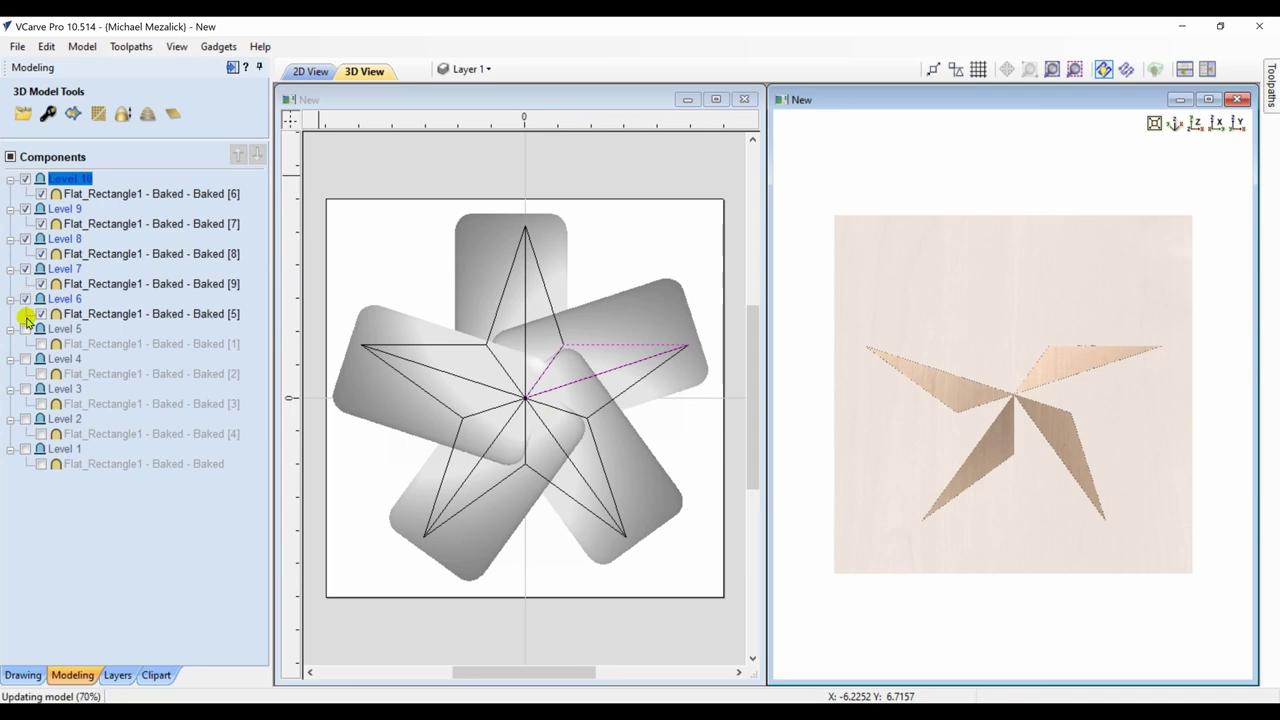
pyautogui.click(26, 329)
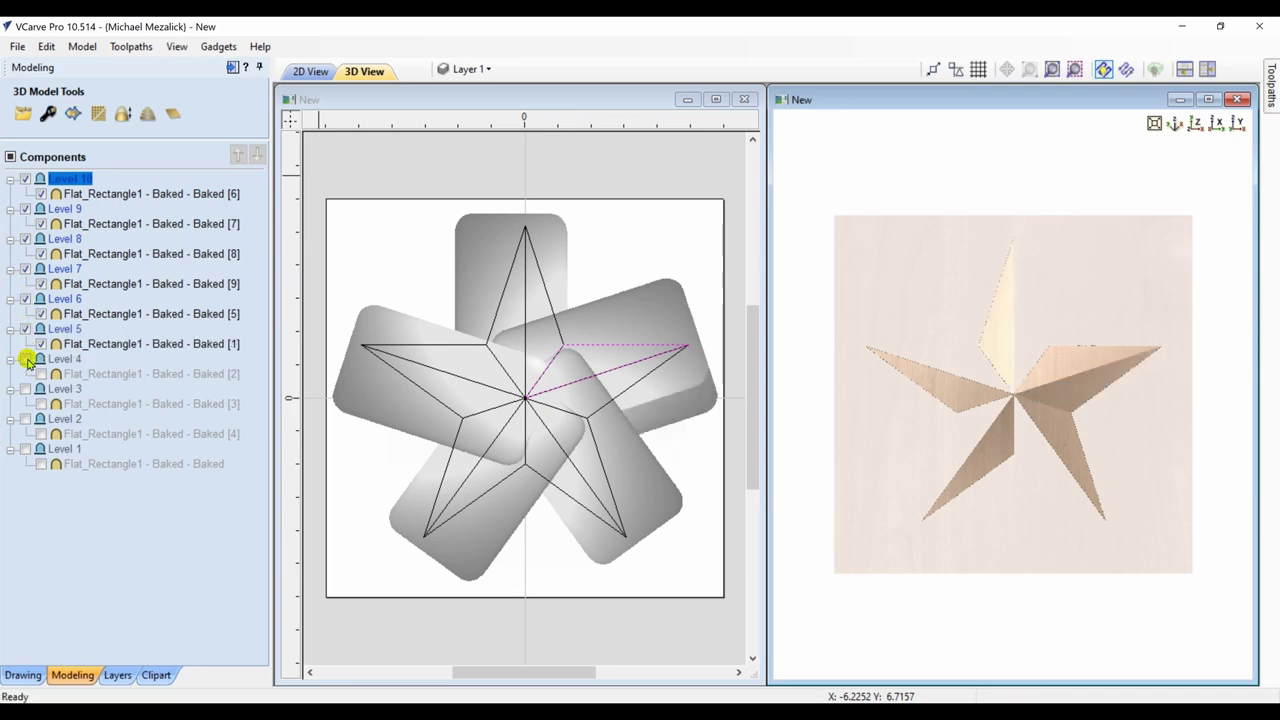
pyautogui.click(27, 360)
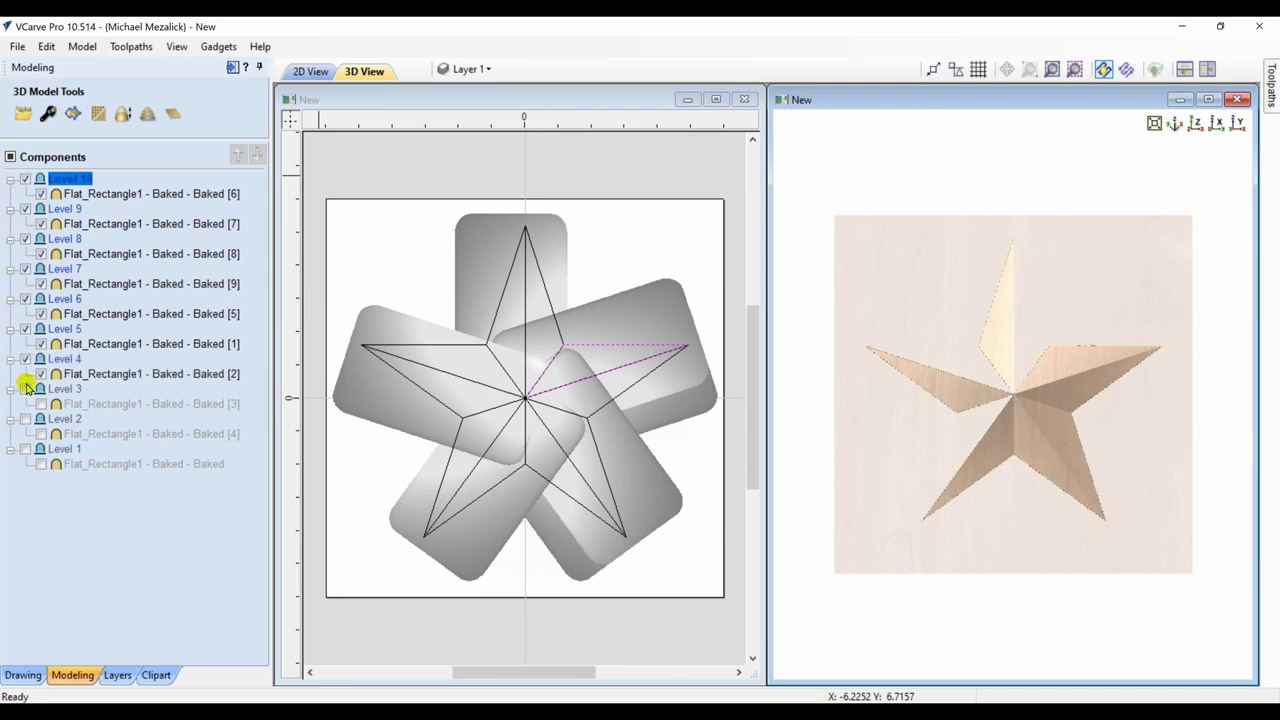
pyautogui.click(25, 389)
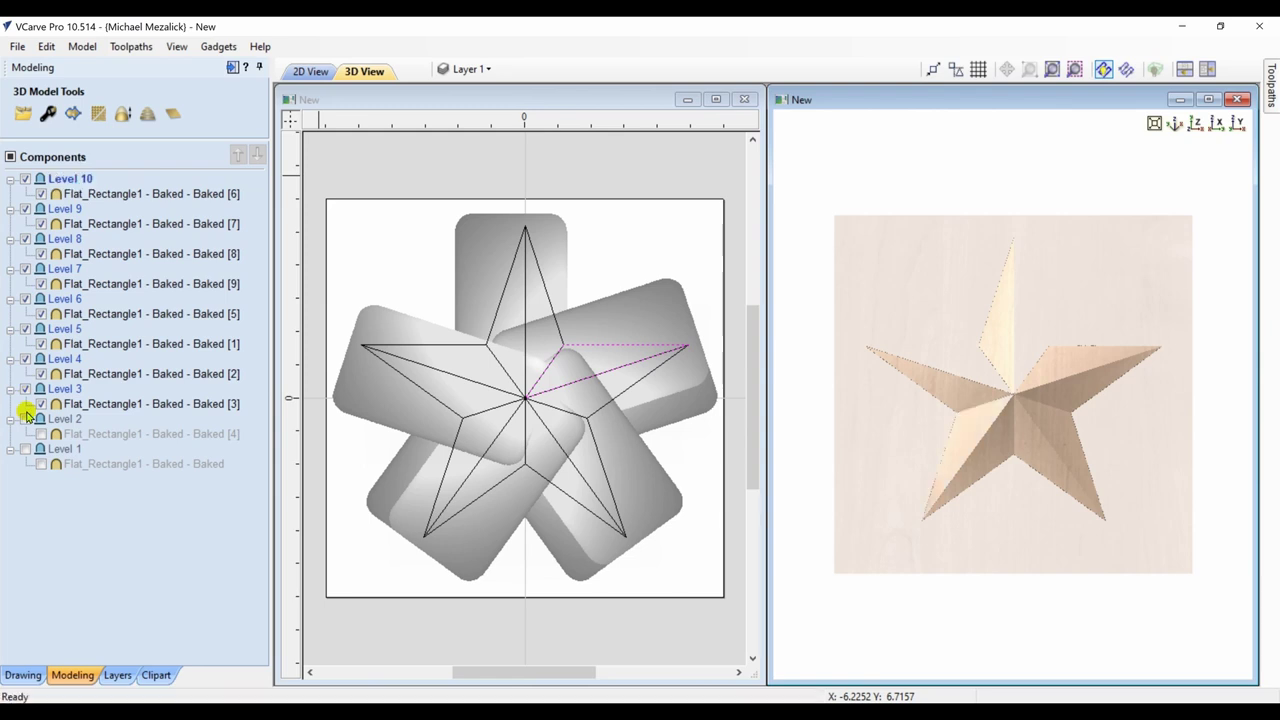
pyautogui.click(25, 419)
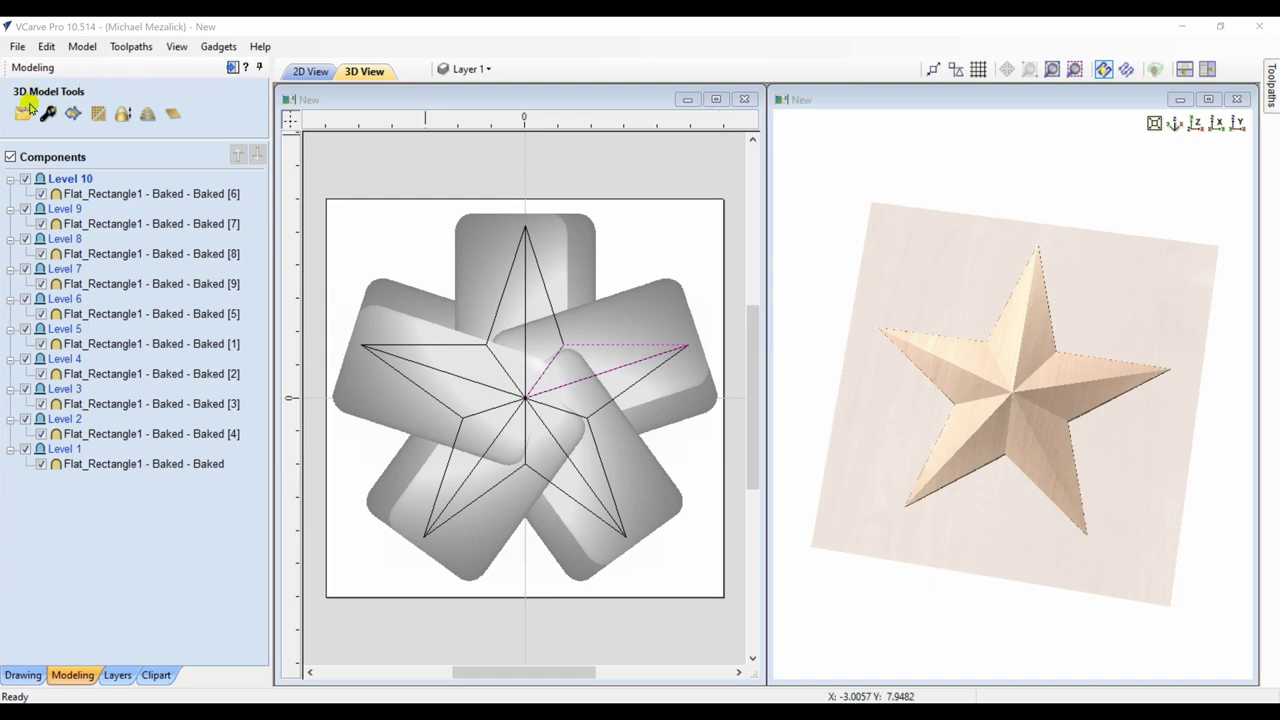
# Hide all components and copy every star vector to a new red, active Layer 2.
pyautogui.click(11, 156)
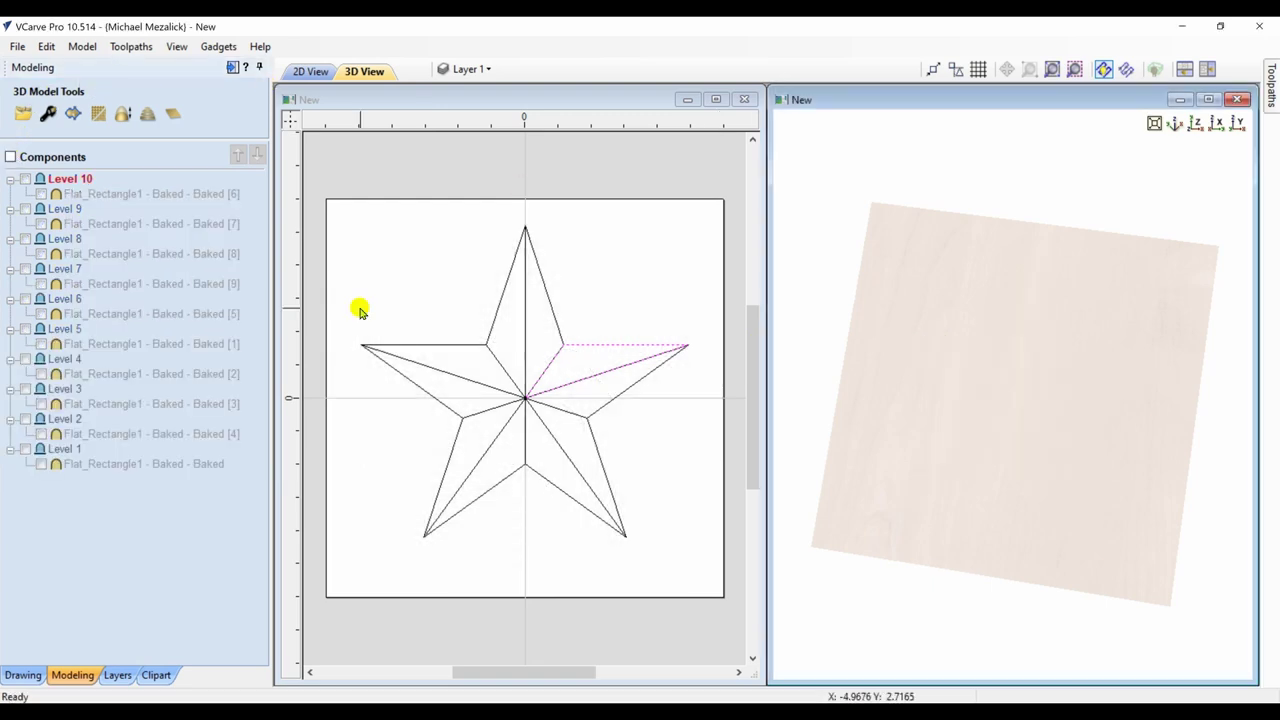
pyautogui.click(546, 434)
pyautogui.hotkey('ctrl', 'a')
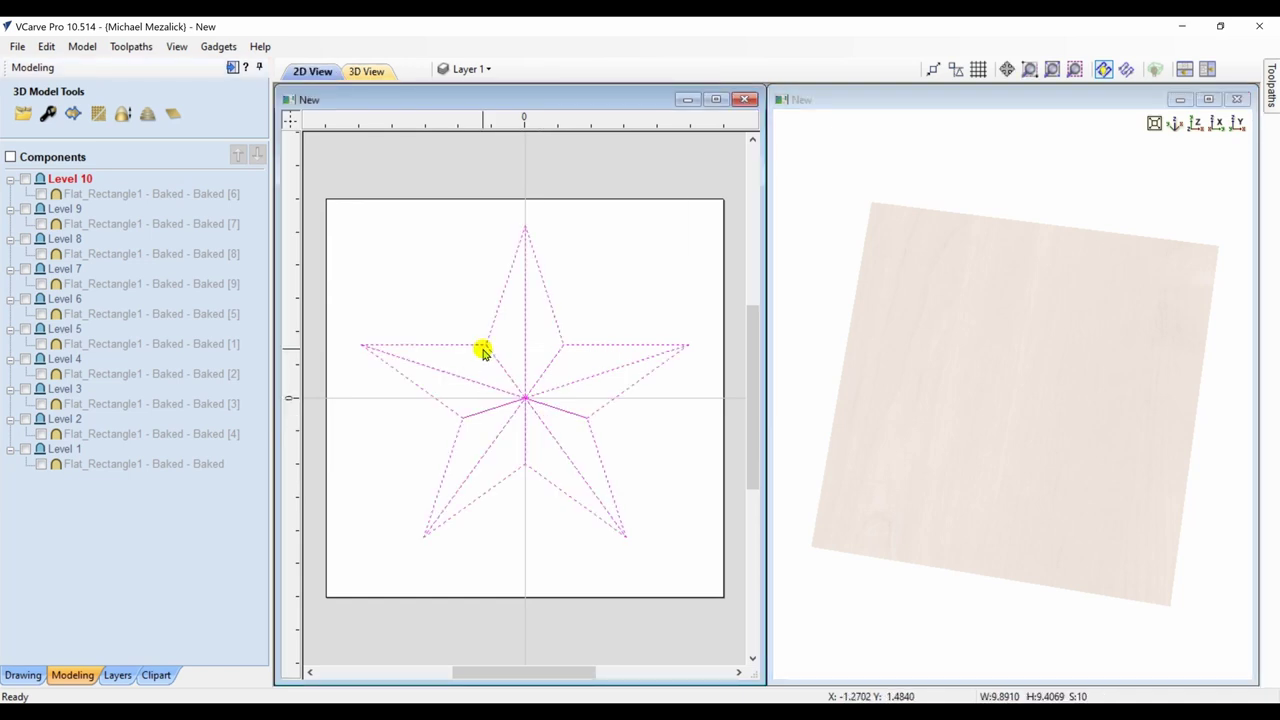
pyautogui.rightClick(482, 344)
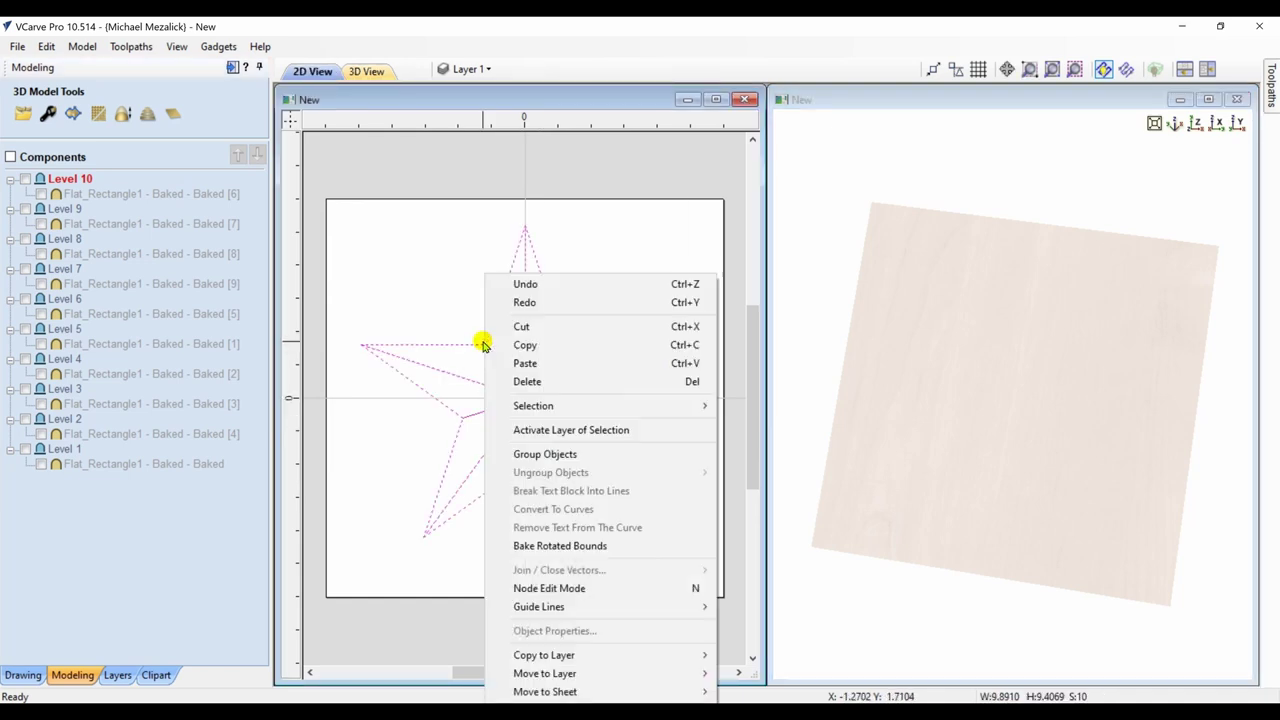
pyautogui.moveTo(543, 654)
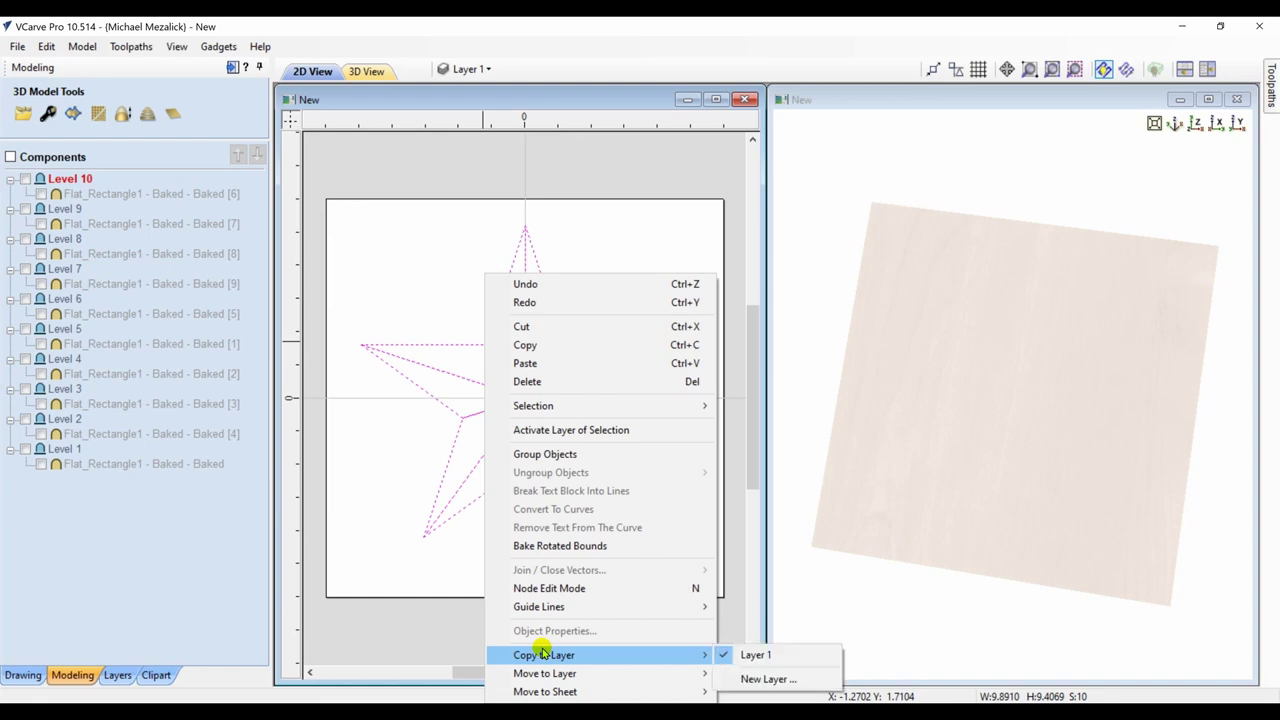
pyautogui.click(751, 679)
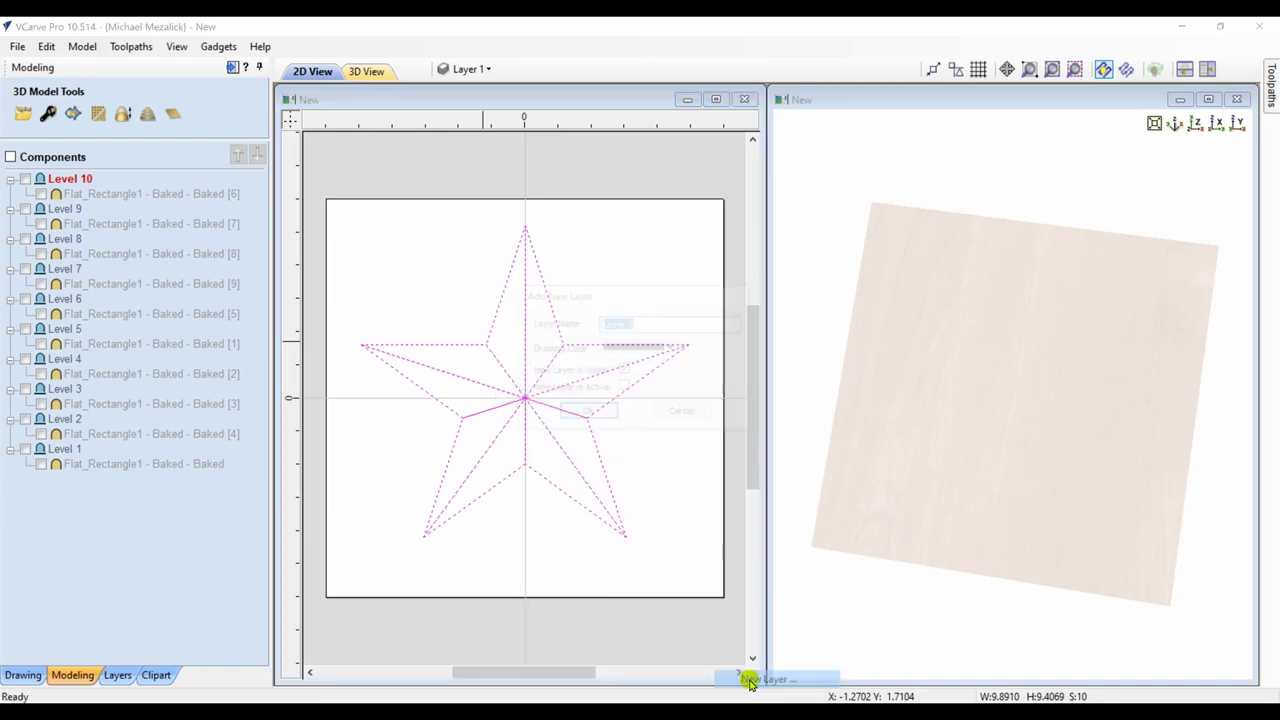
pyautogui.click(676, 349)
pyautogui.click(614, 421)
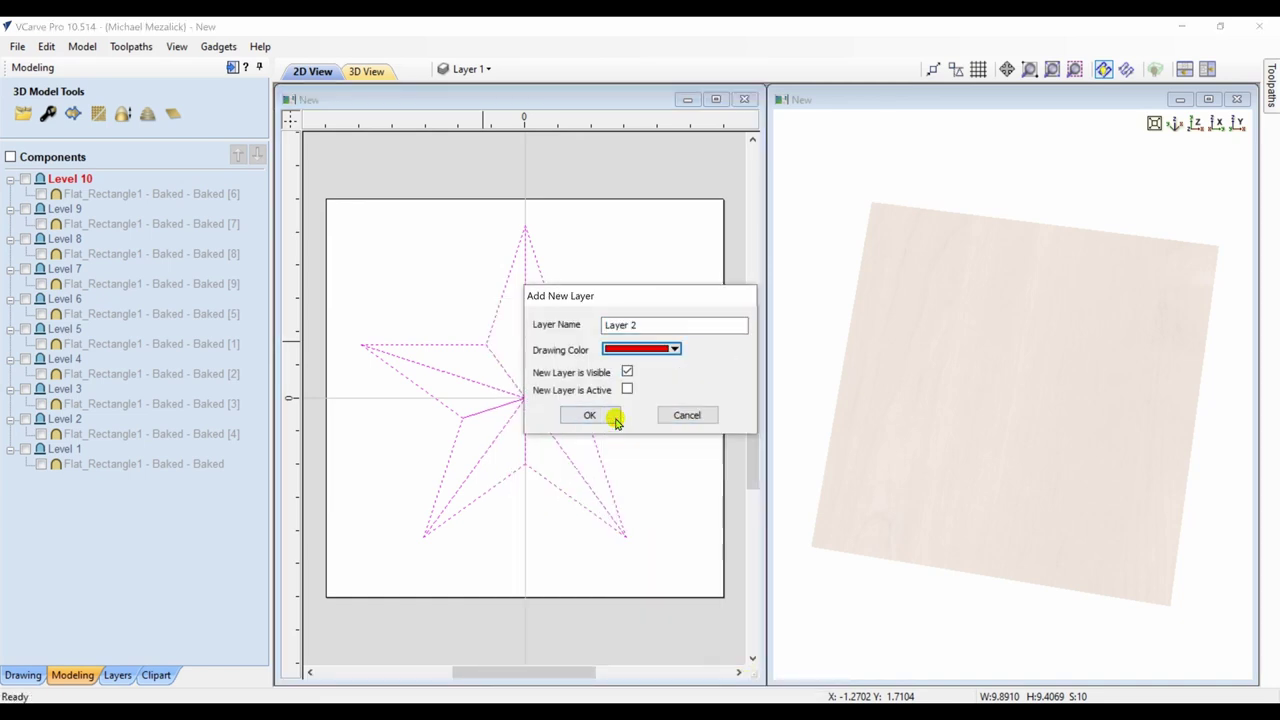
pyautogui.click(627, 389)
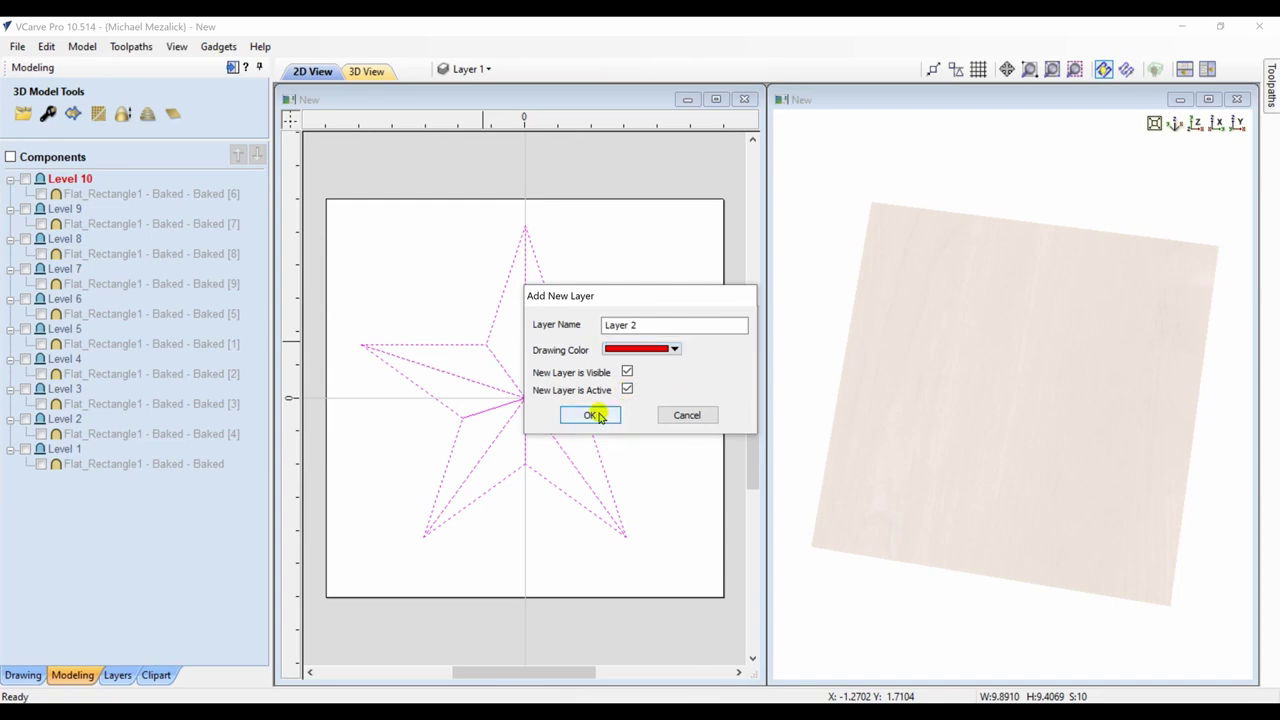
pyautogui.click(598, 416)
# Hide the original star on Layer 1.
pyautogui.click(487, 70)
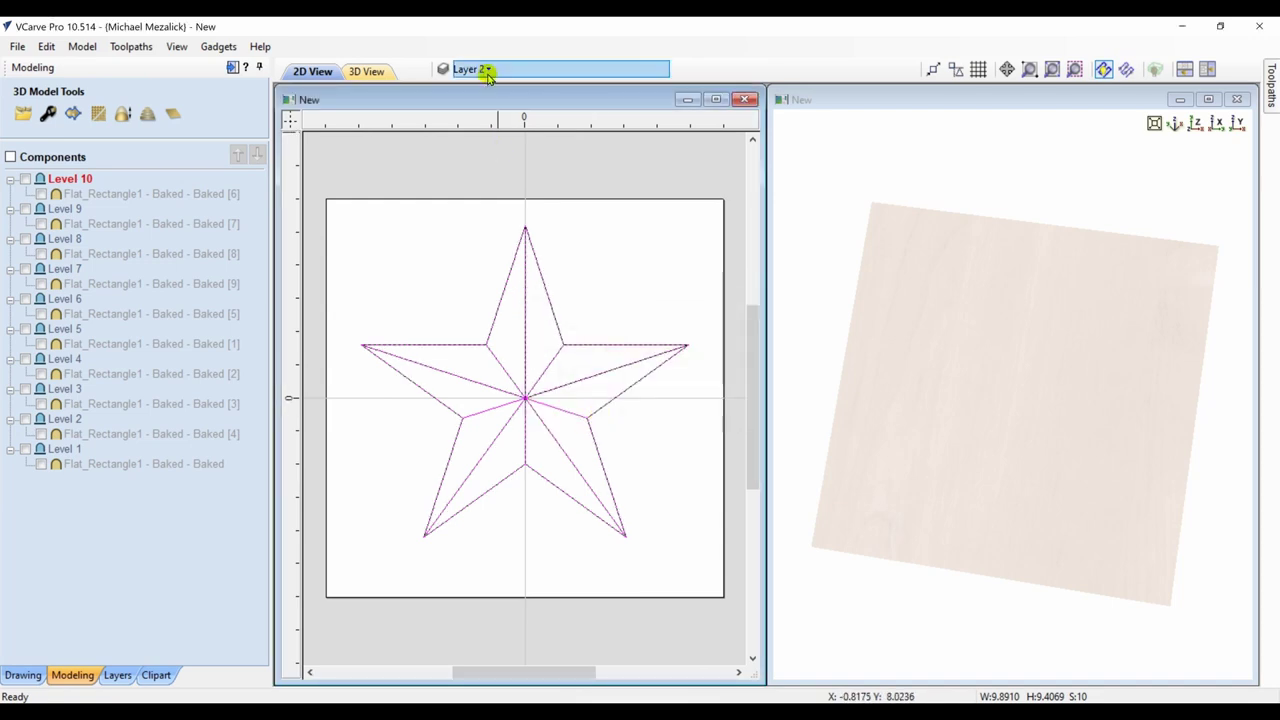
pyautogui.click(464, 96)
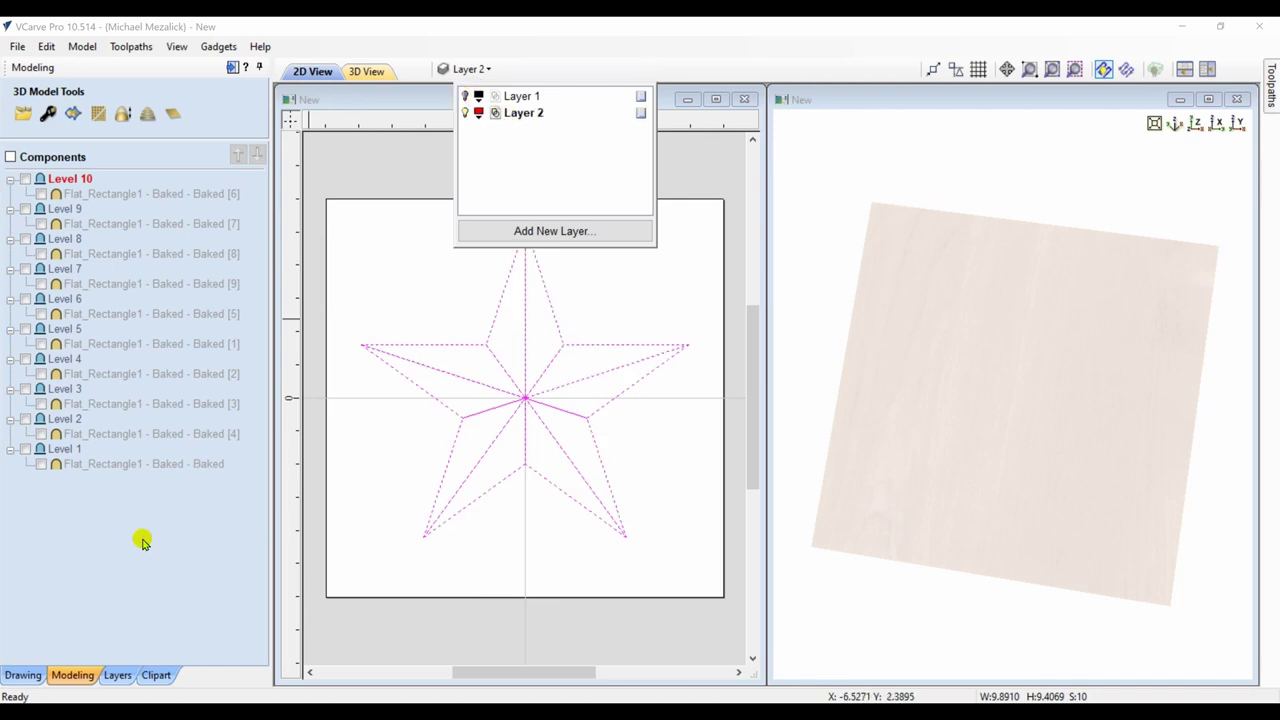
pyautogui.click(23, 675)
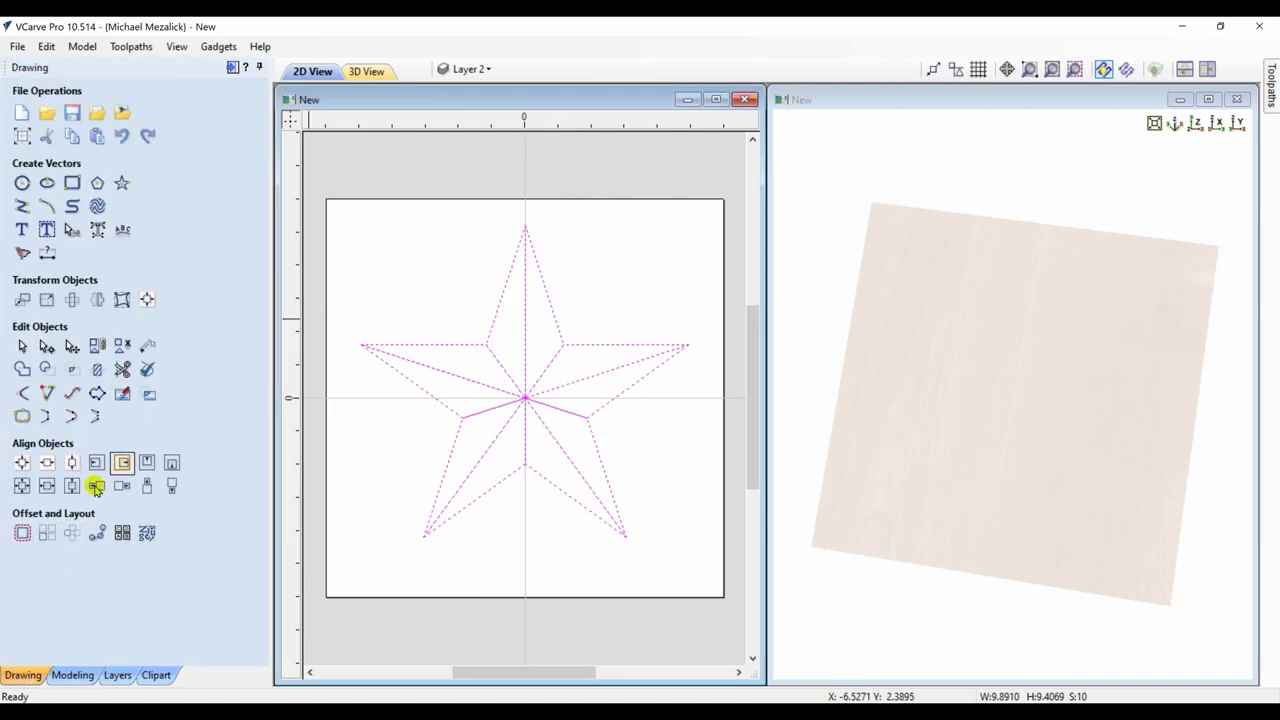
# Trim away the five inner facet lines of the star with Interactive Vector Trim.
pyautogui.click(122, 369)
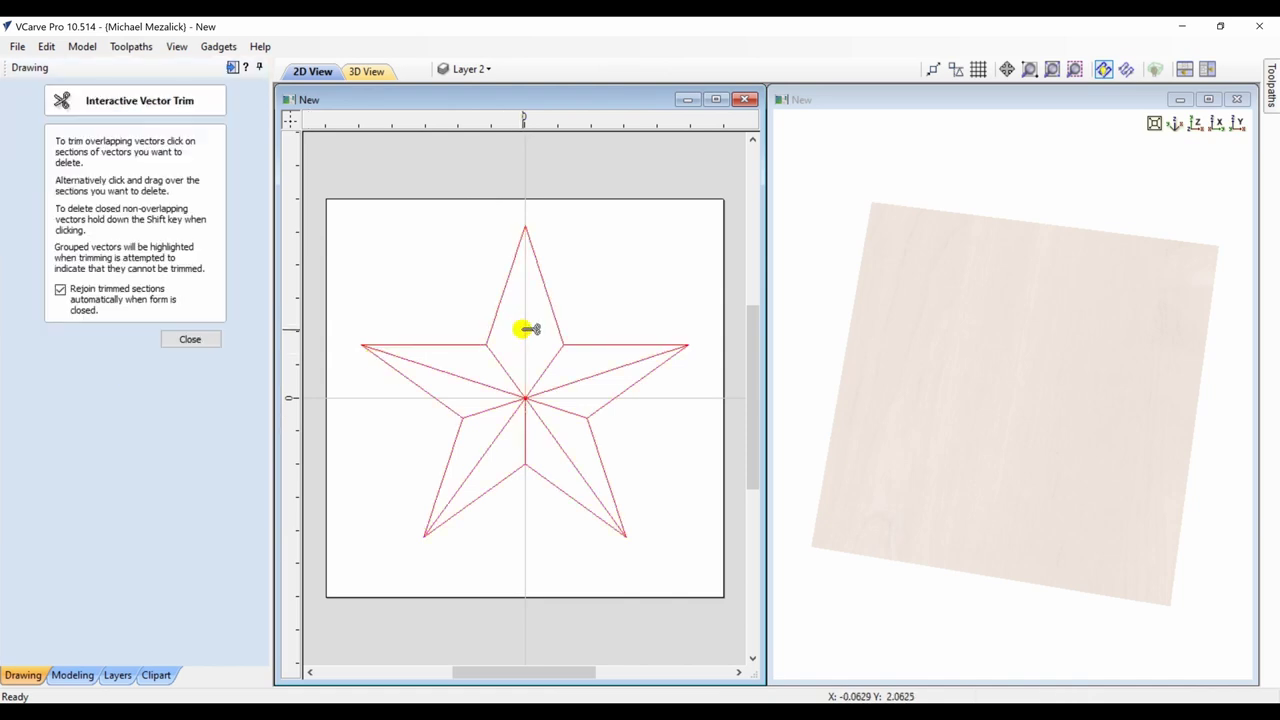
pyautogui.click(484, 385)
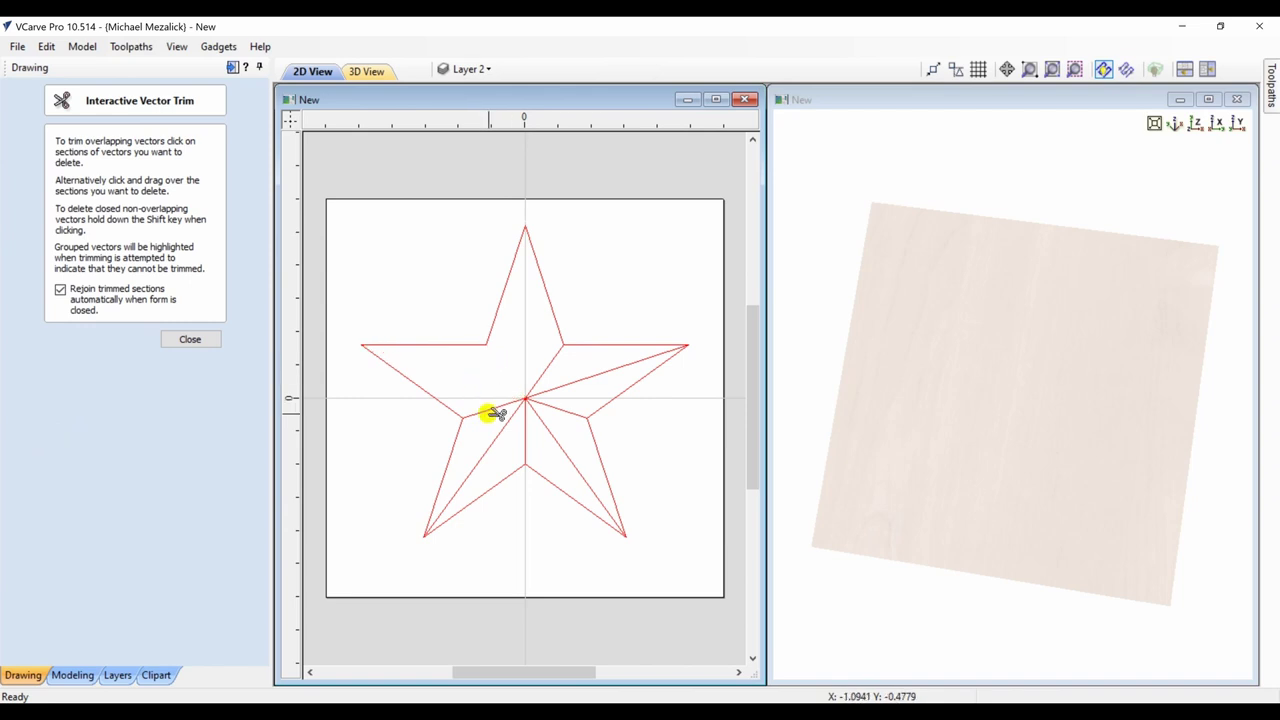
pyautogui.click(498, 408)
pyautogui.click(502, 430)
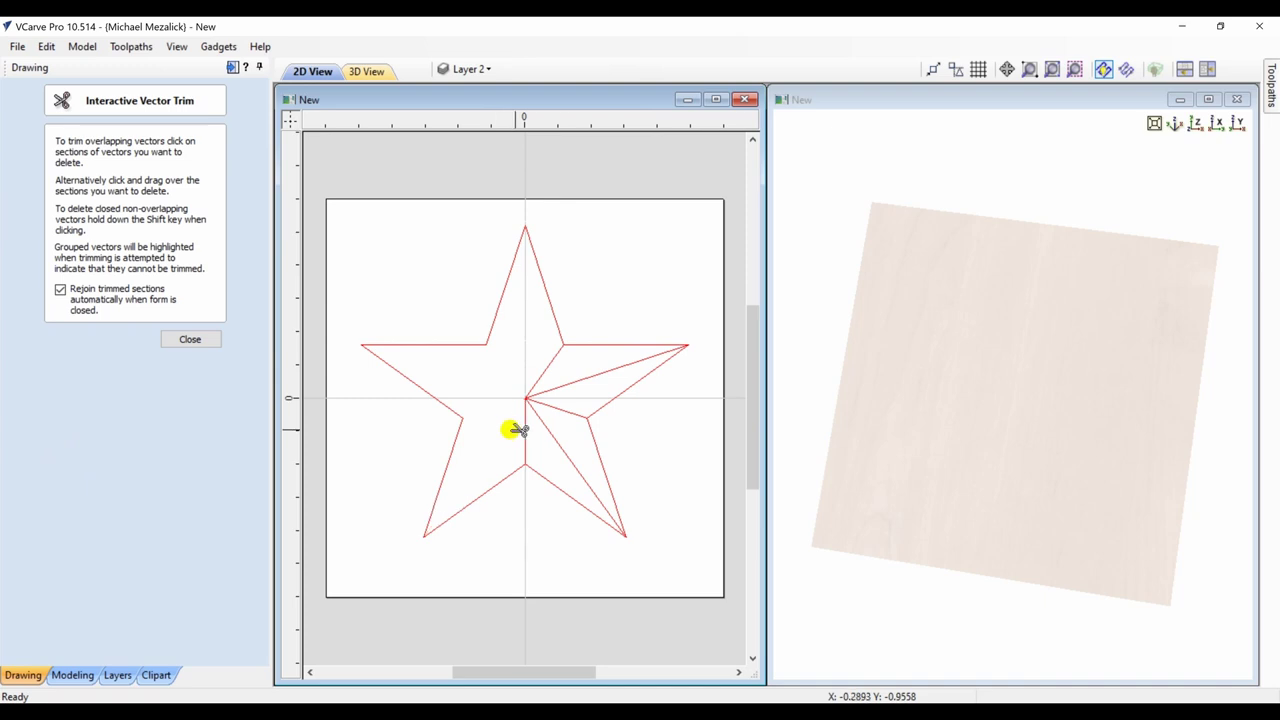
pyautogui.click(563, 410)
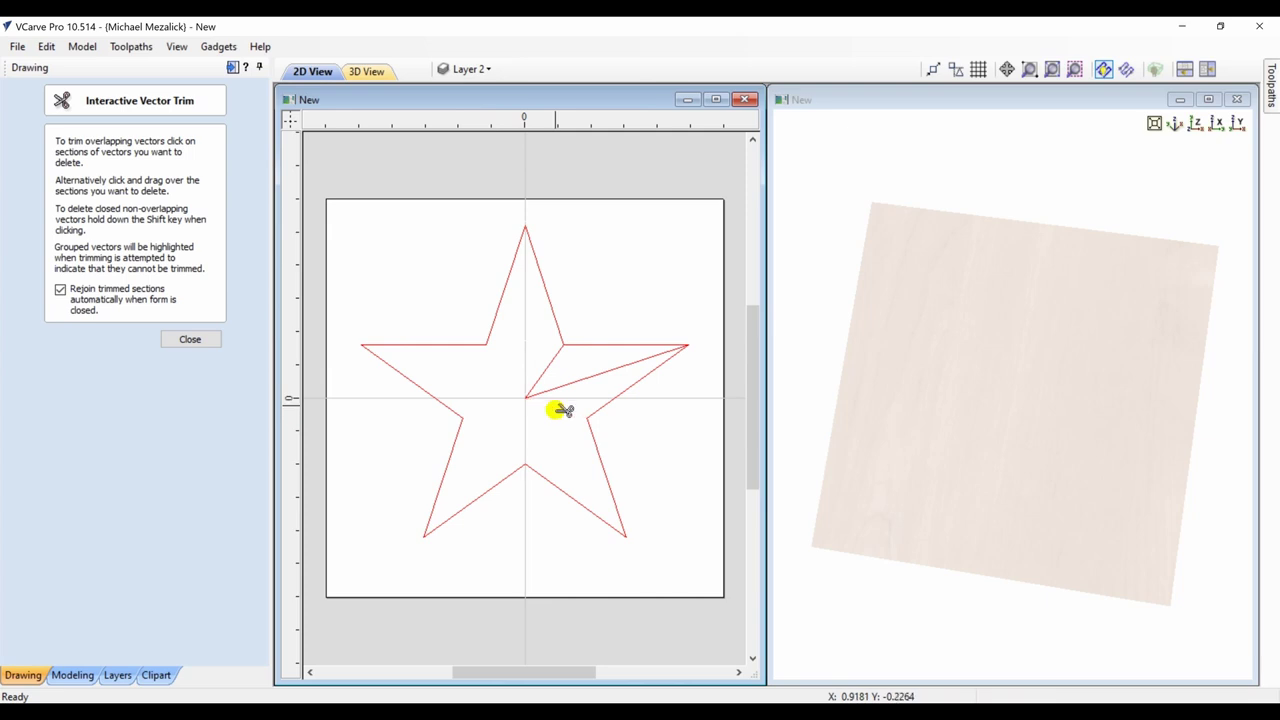
pyautogui.click(563, 390)
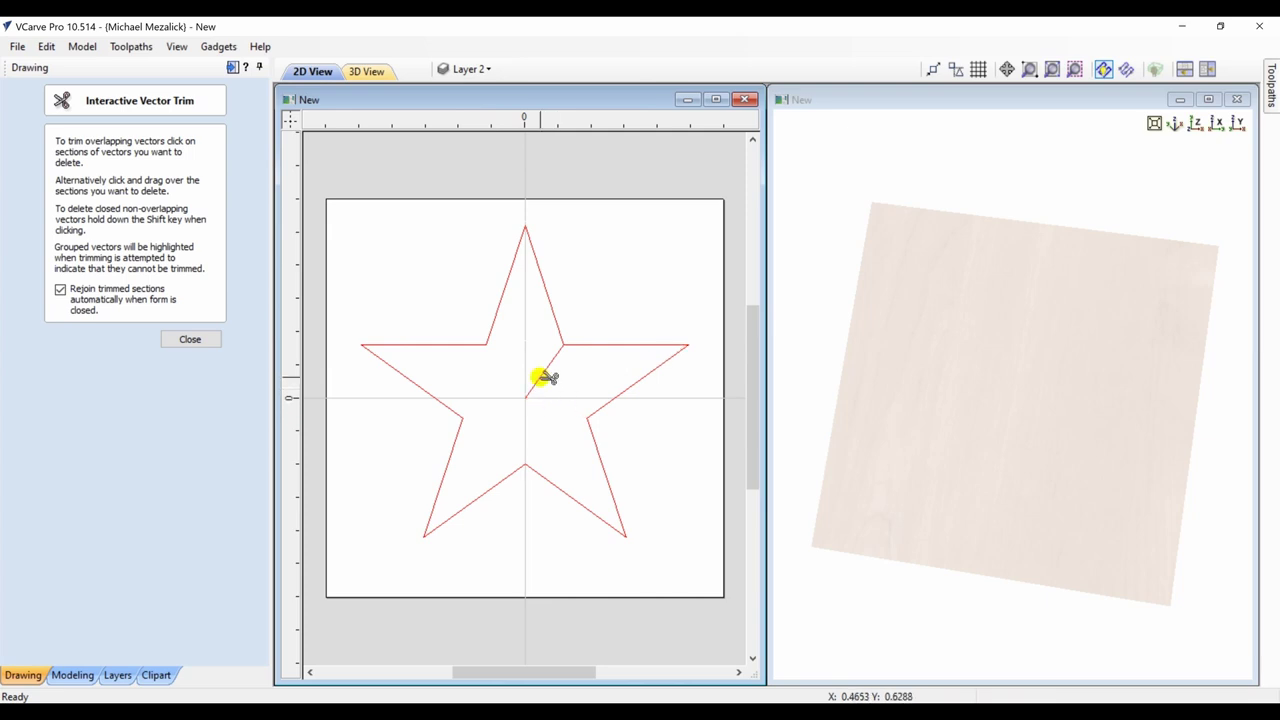
pyautogui.click(190, 340)
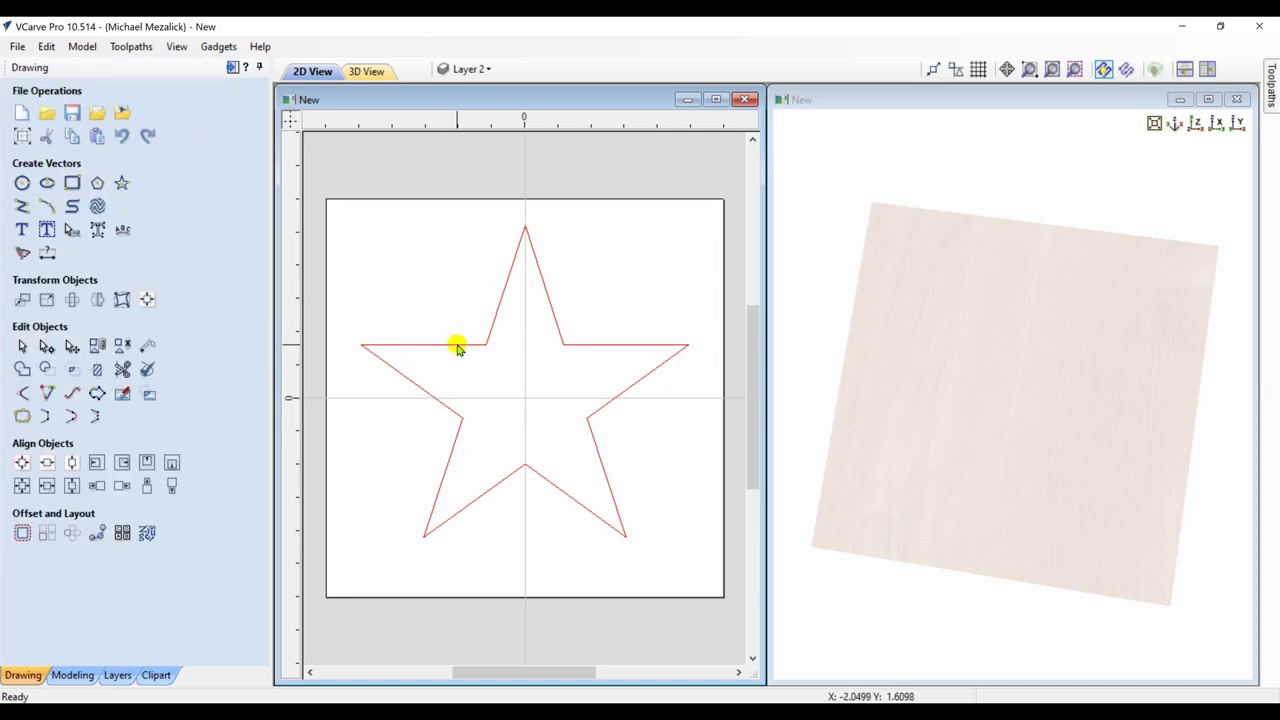
# Run Select All Open Vectors on the star outline and confirm none are found.
pyautogui.click(457, 347)
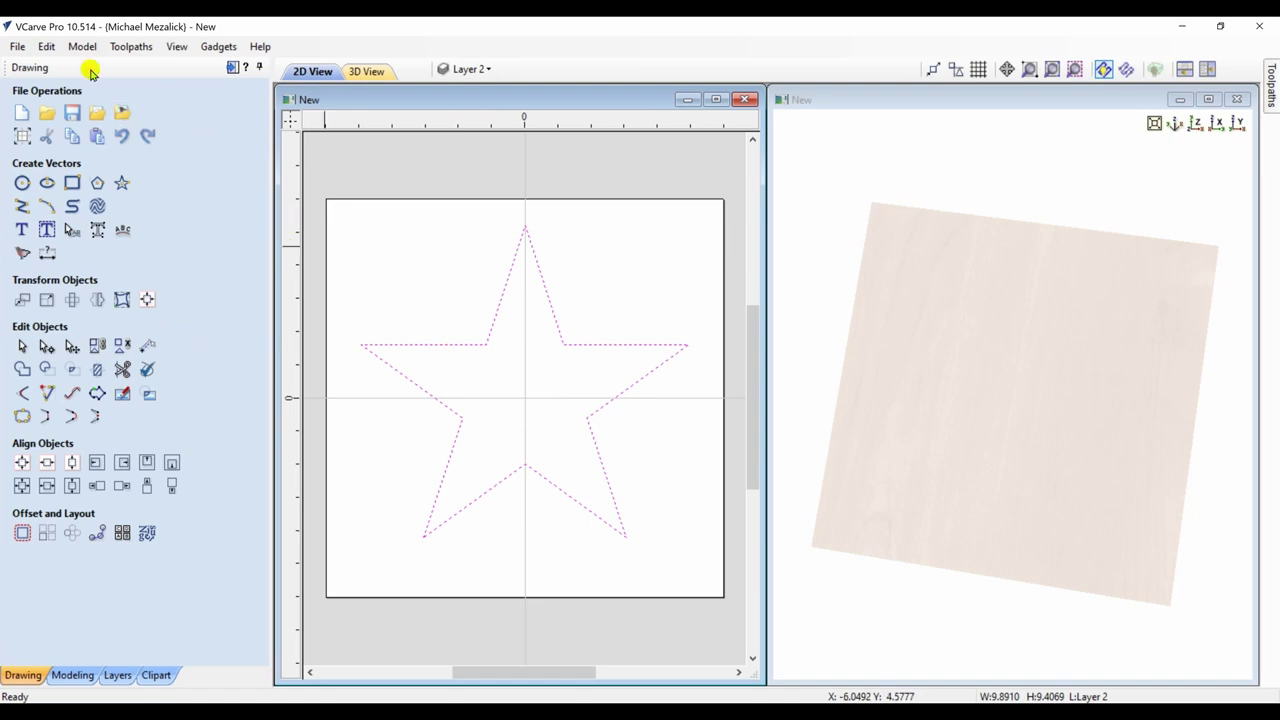
pyautogui.click(47, 47)
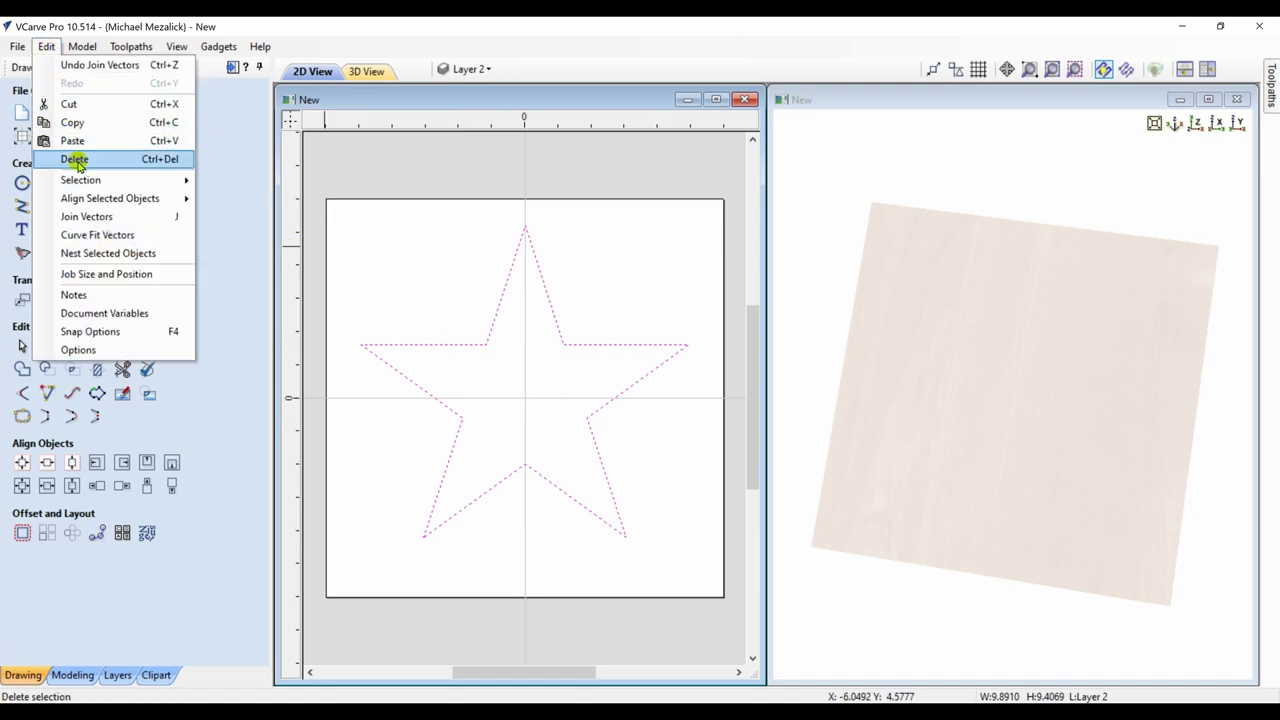
pyautogui.moveTo(79, 180)
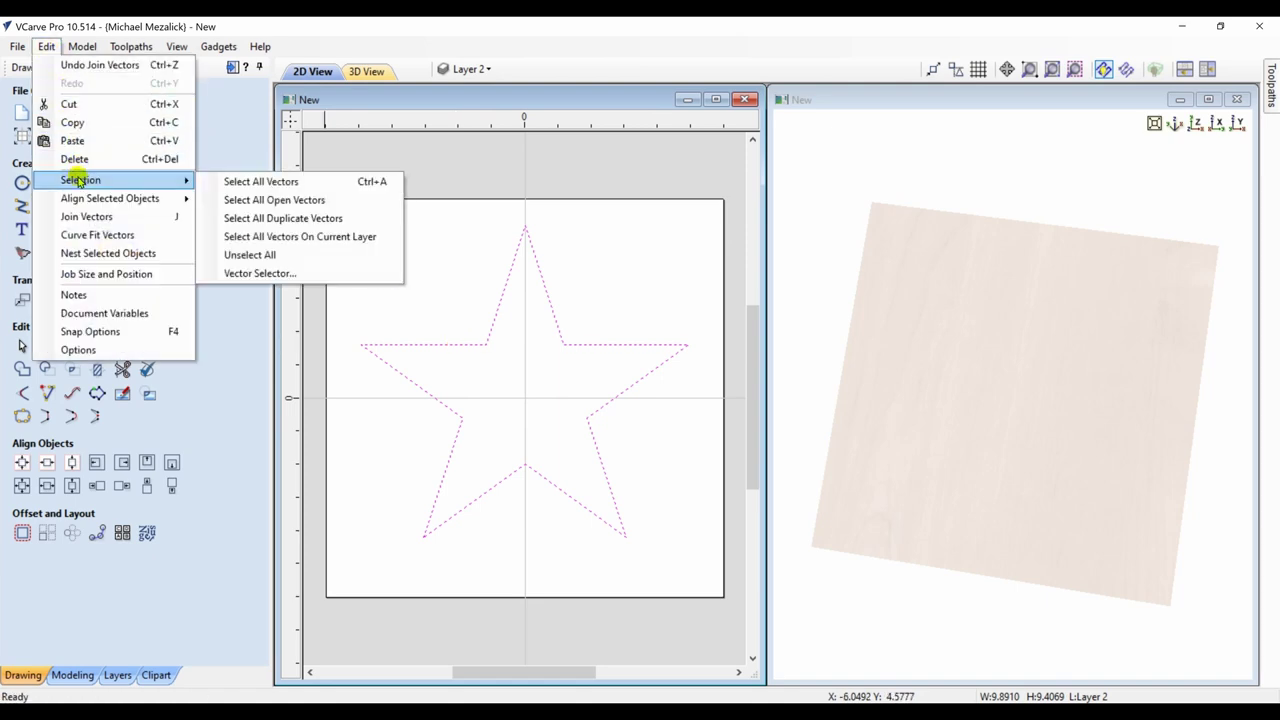
pyautogui.click(232, 200)
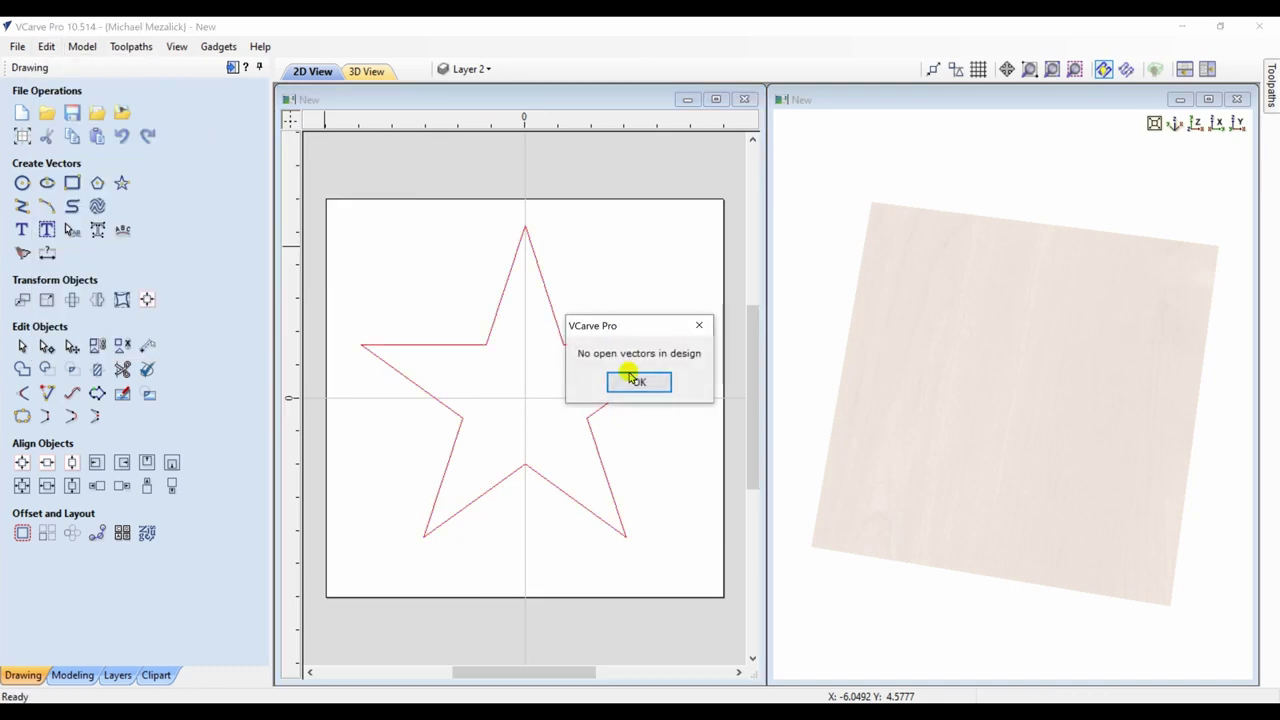
pyautogui.click(635, 380)
# Select the star and make all relief components visible in the Modeling tab.
pyautogui.click(601, 406)
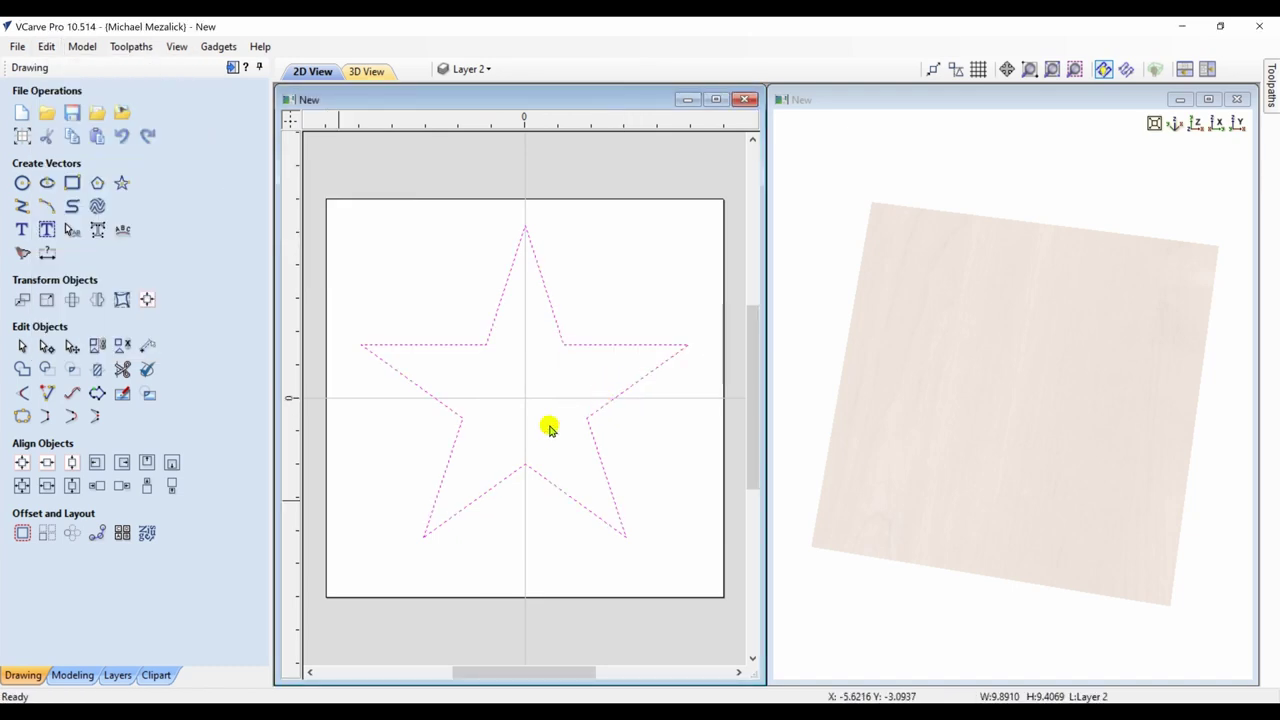
pyautogui.click(70, 676)
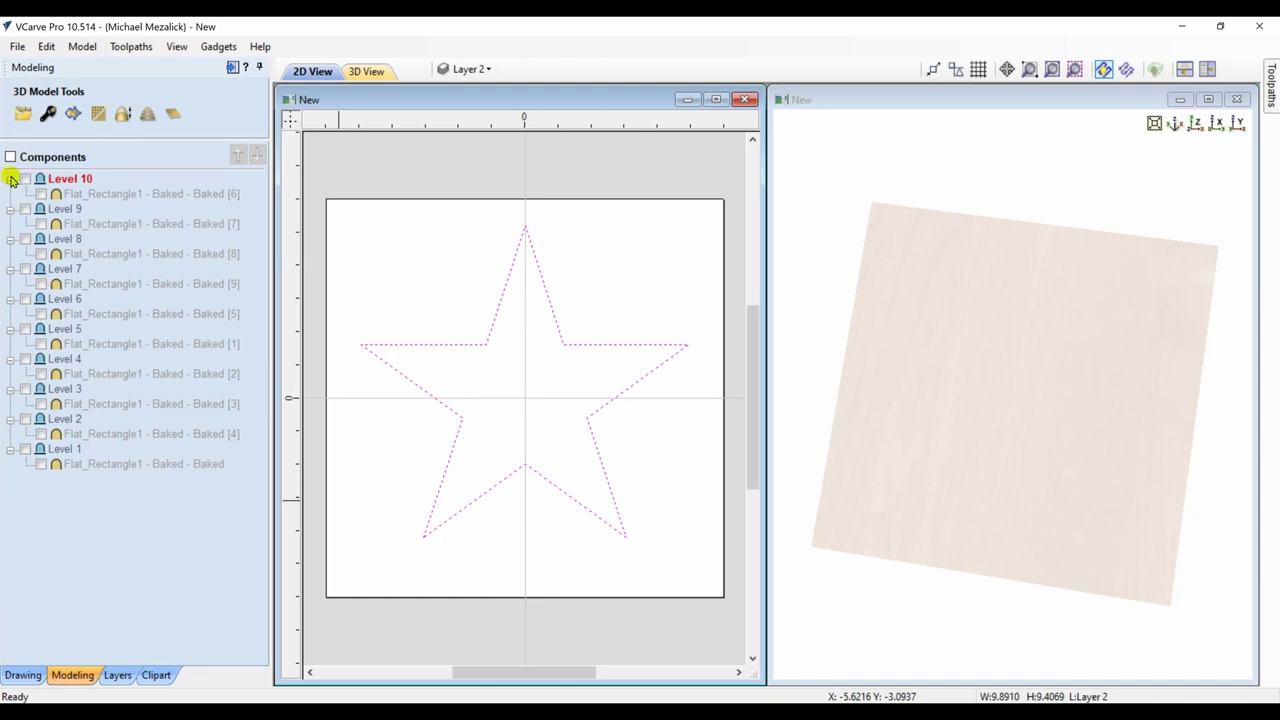
pyautogui.click(10, 157)
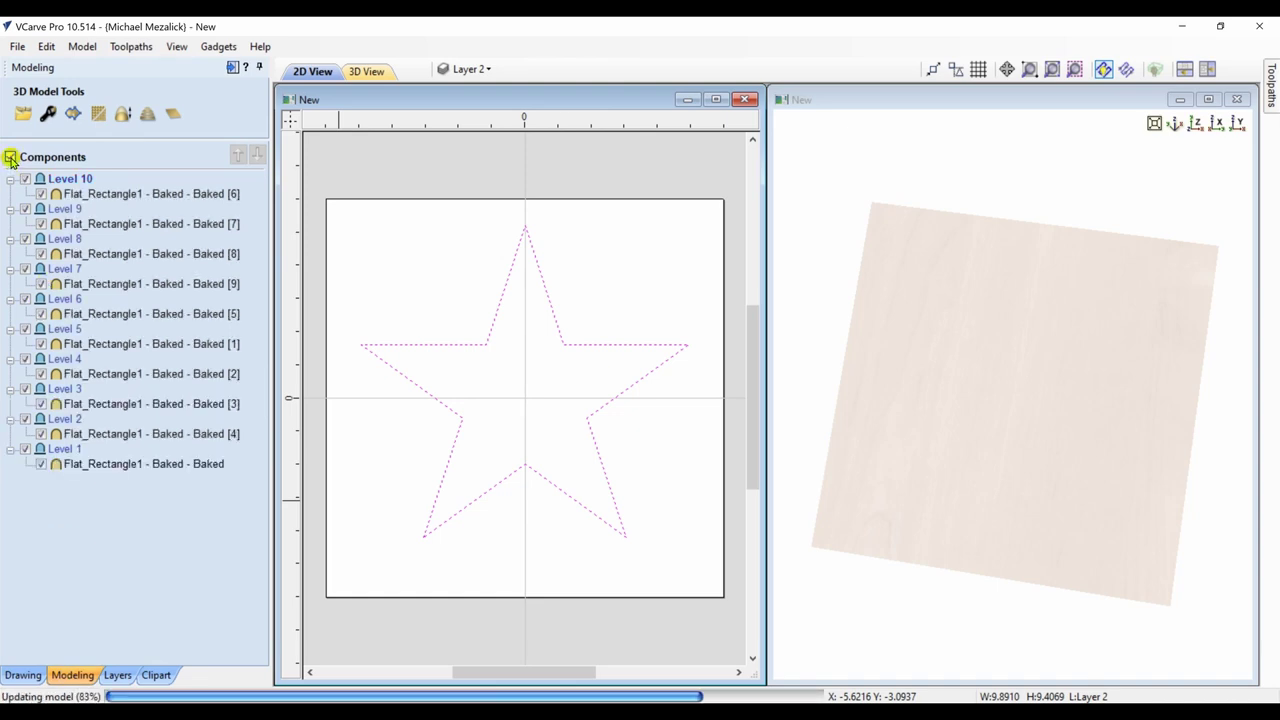
# Move the star model to the bottom of the 1.2-inch material, leaving a 0.0448-inch gap.
pyautogui.click(231, 67)
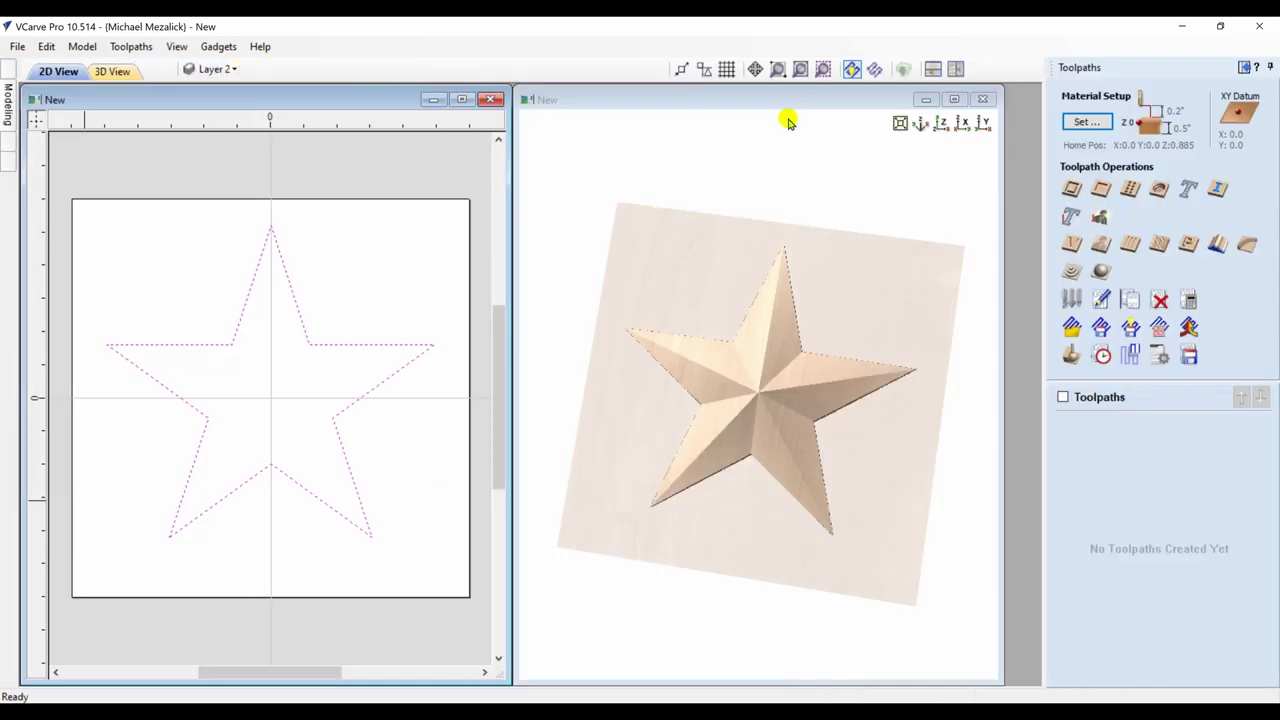
pyautogui.click(1101, 270)
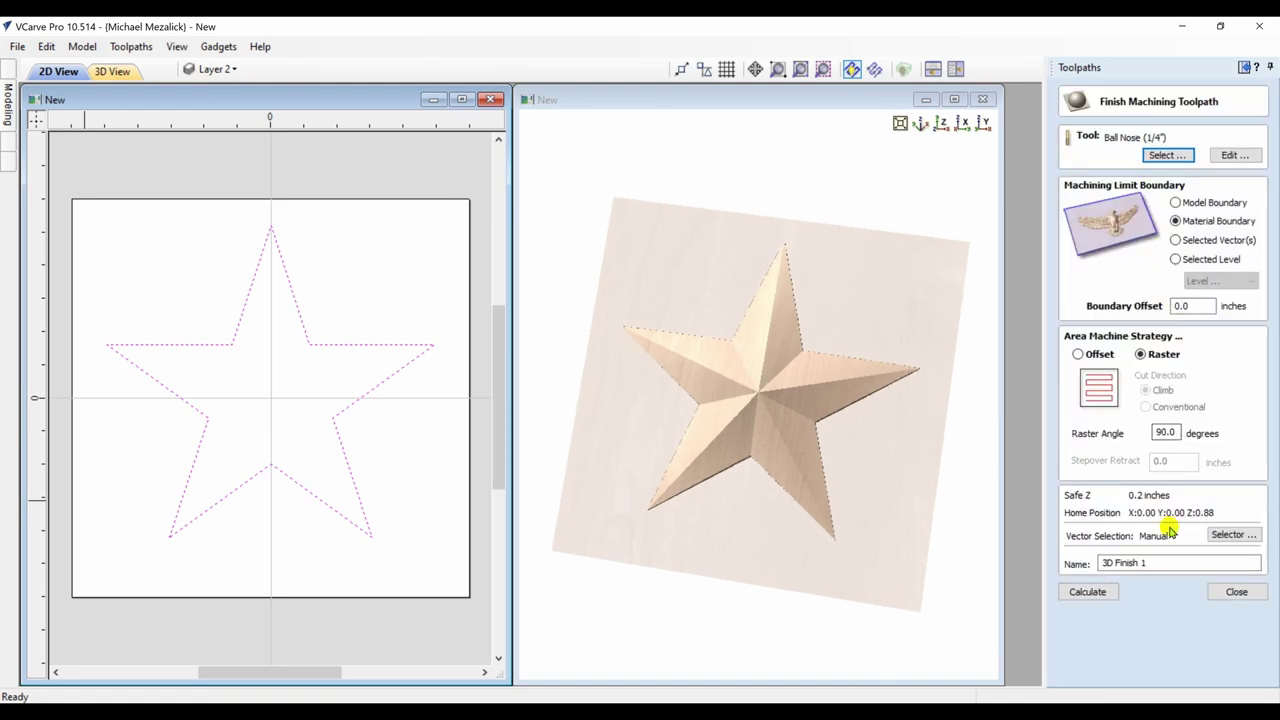
pyautogui.click(1232, 592)
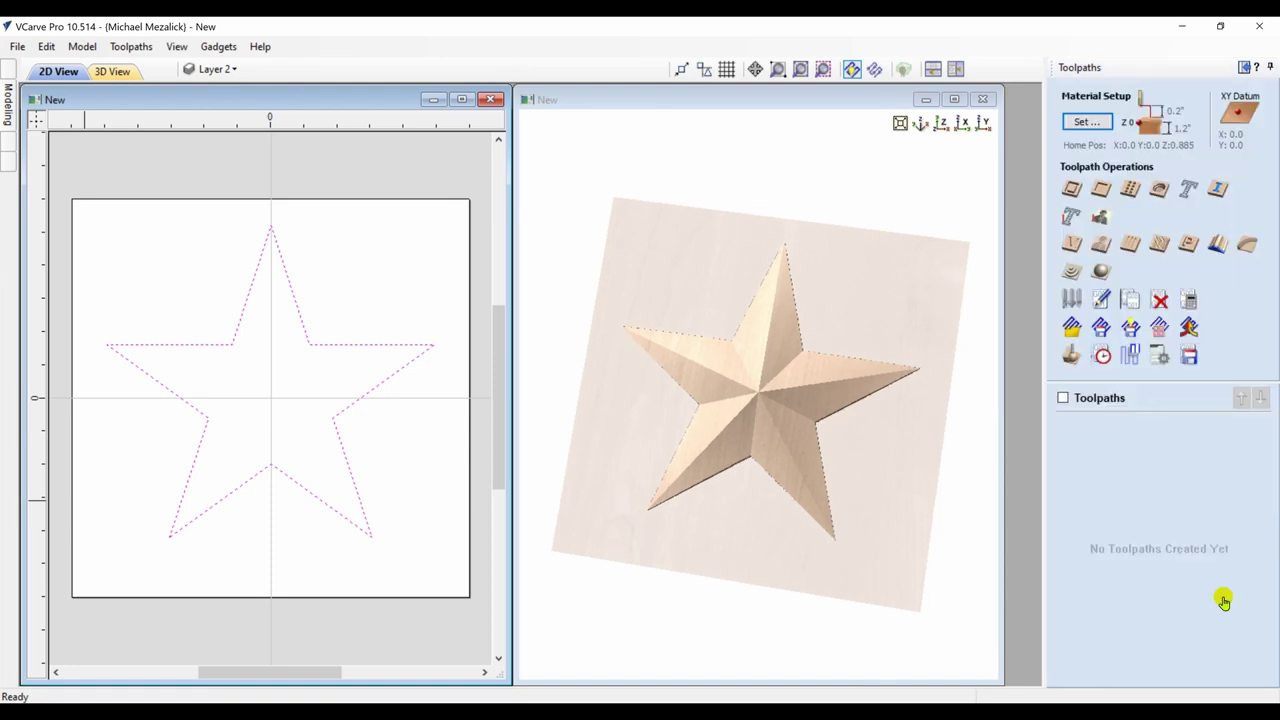
pyautogui.click(1092, 118)
pyautogui.moveTo(1141, 352); pyautogui.dragTo(1146, 393)
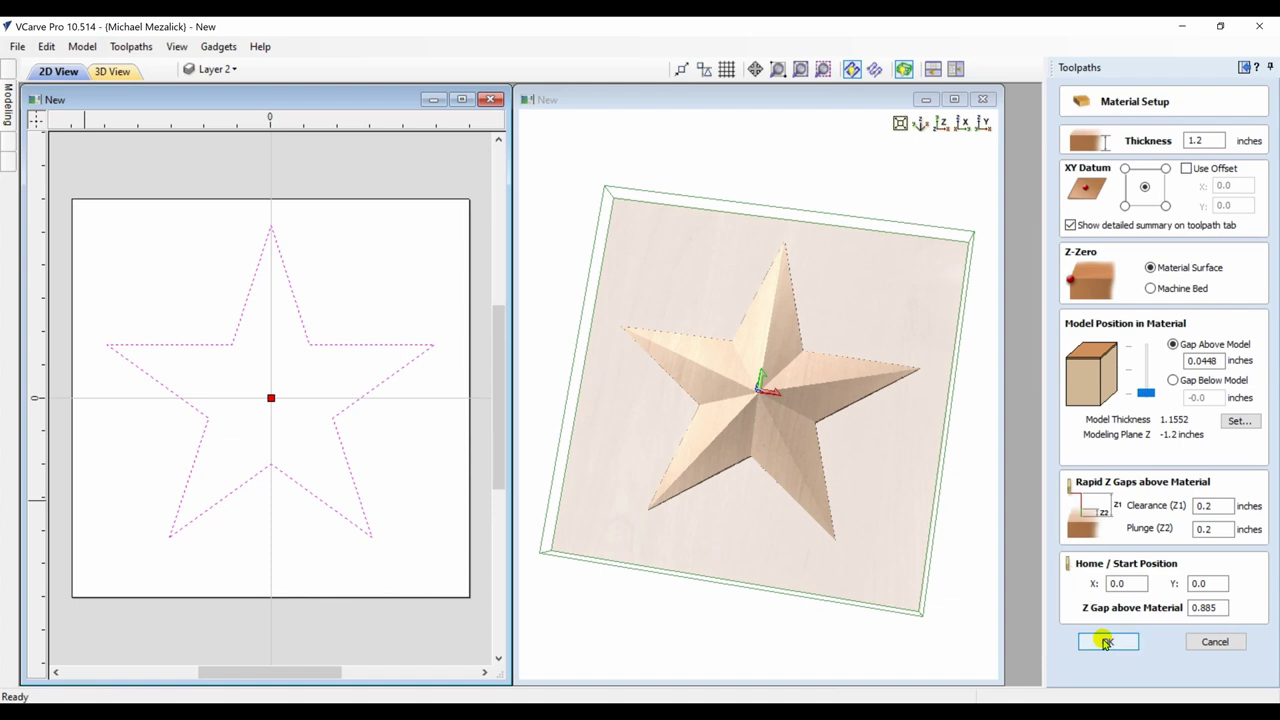
pyautogui.click(1106, 641)
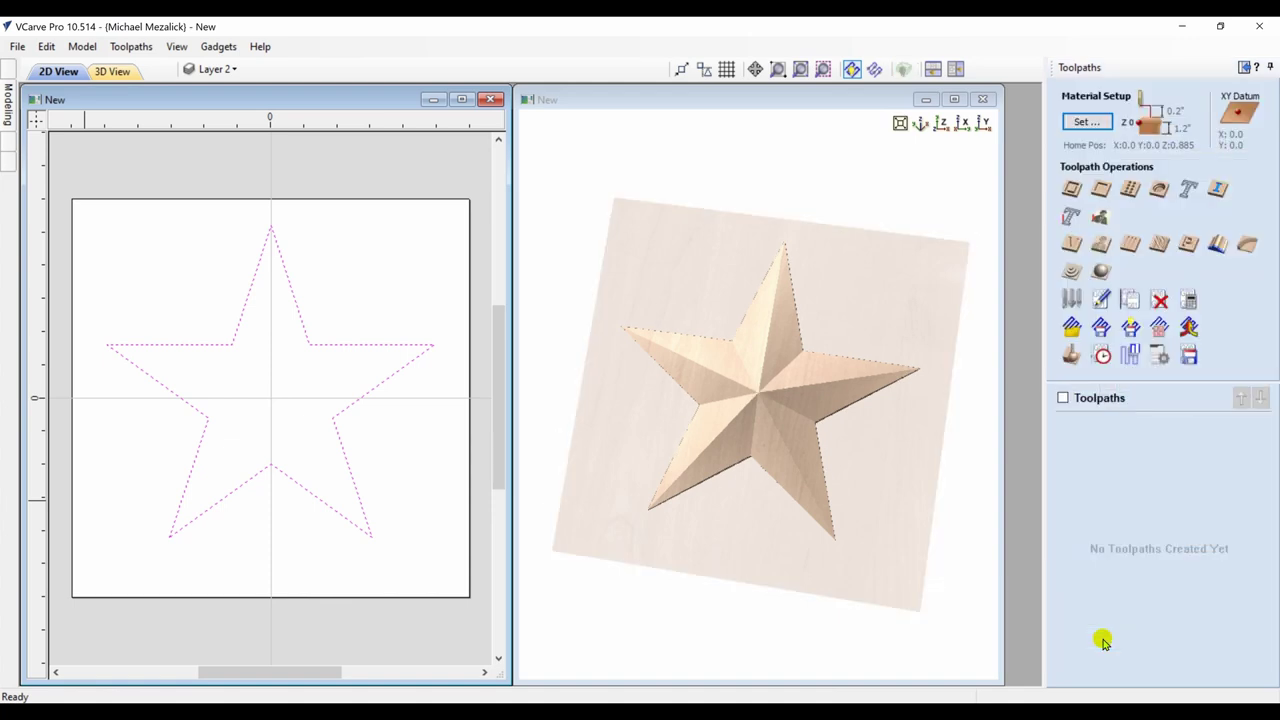
# Calculate 3D Finish 1 with a 1/8-inch ball nose on the selected star outline and preview it.
pyautogui.click(1101, 271)
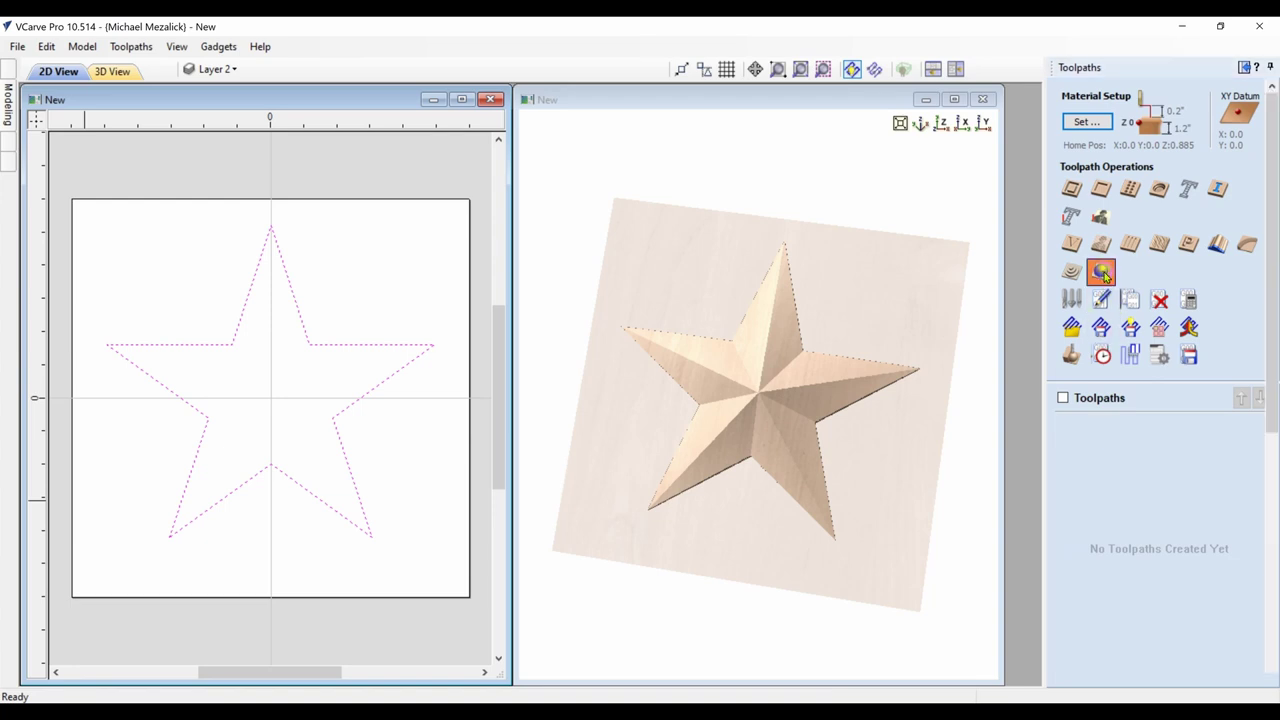
pyautogui.click(1177, 240)
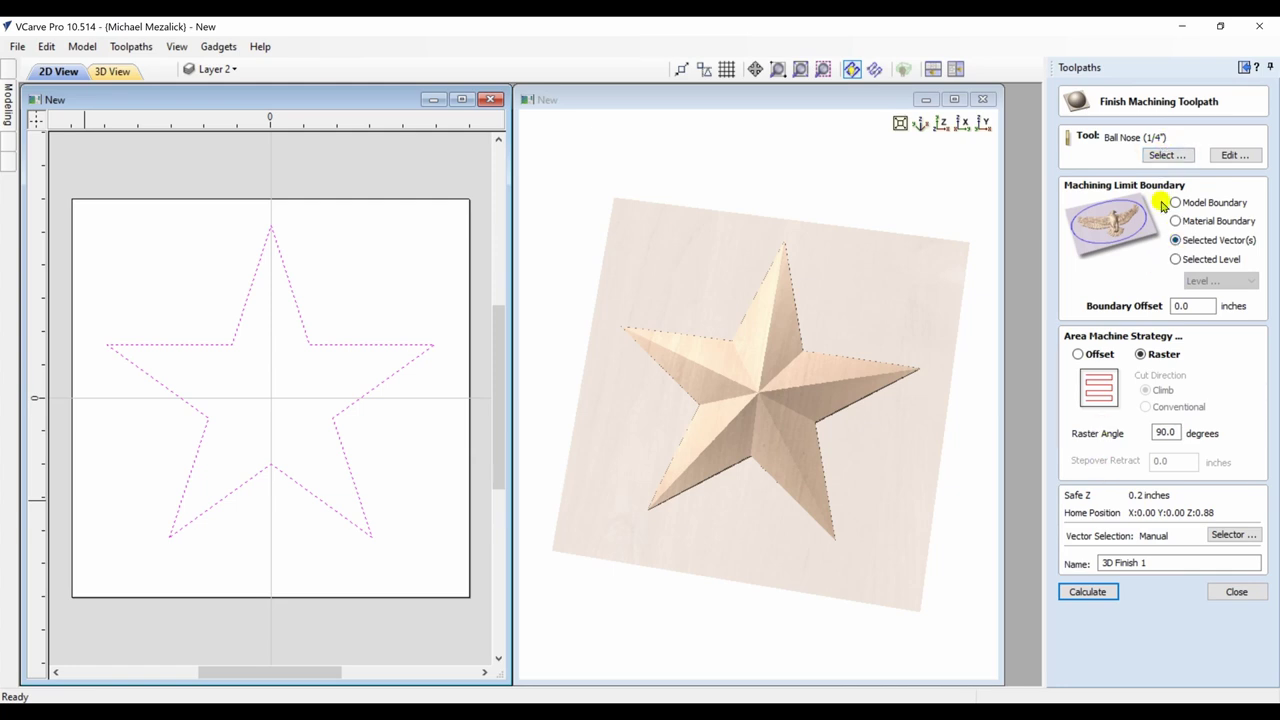
pyautogui.click(1168, 156)
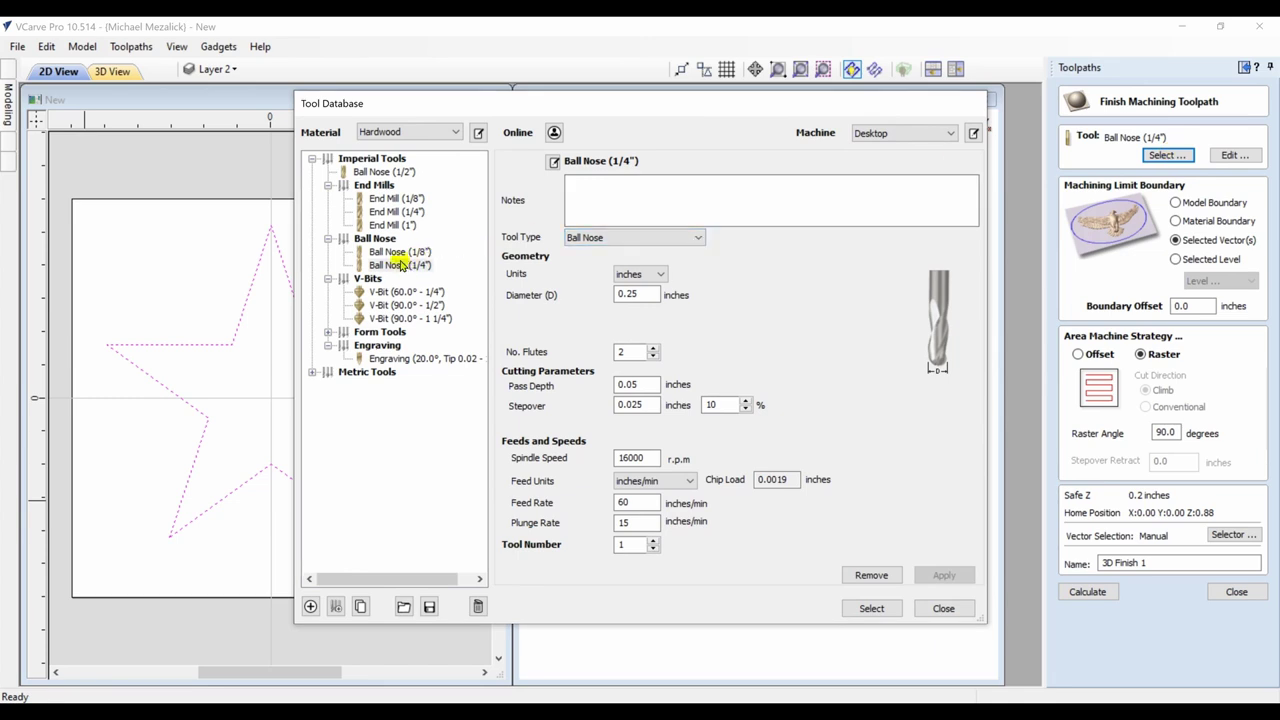
pyautogui.click(400, 256)
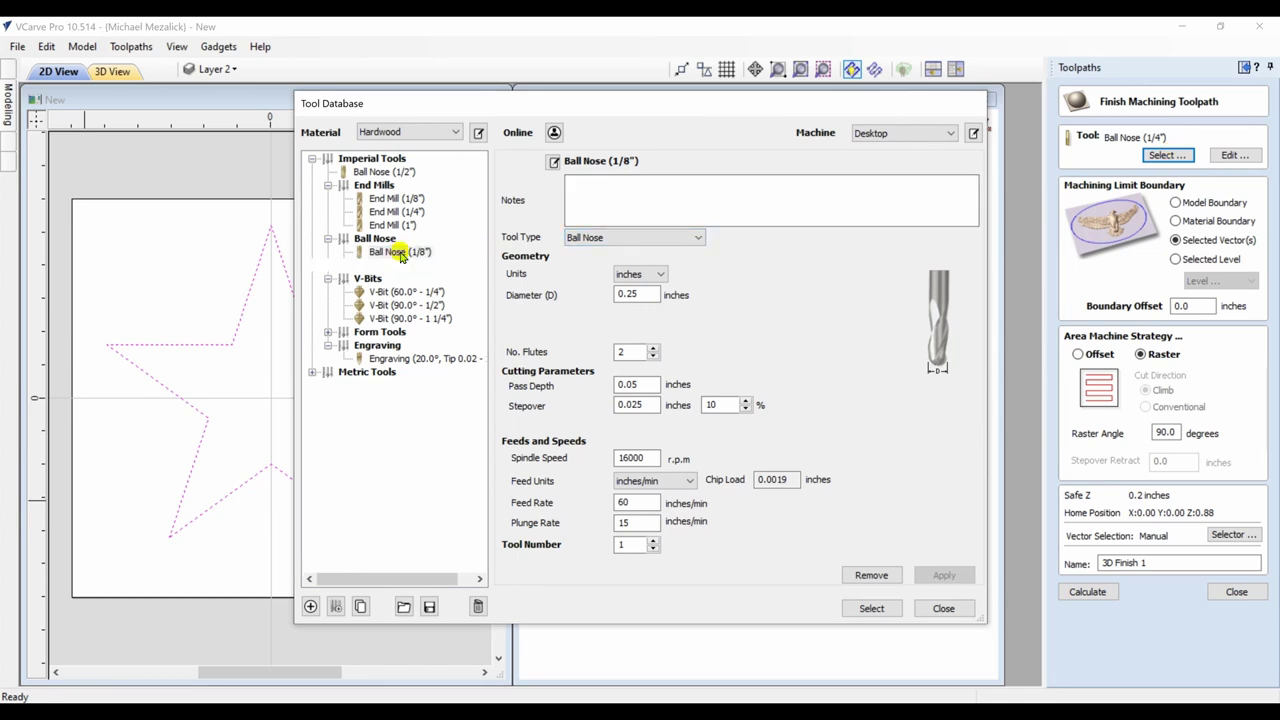
pyautogui.click(870, 608)
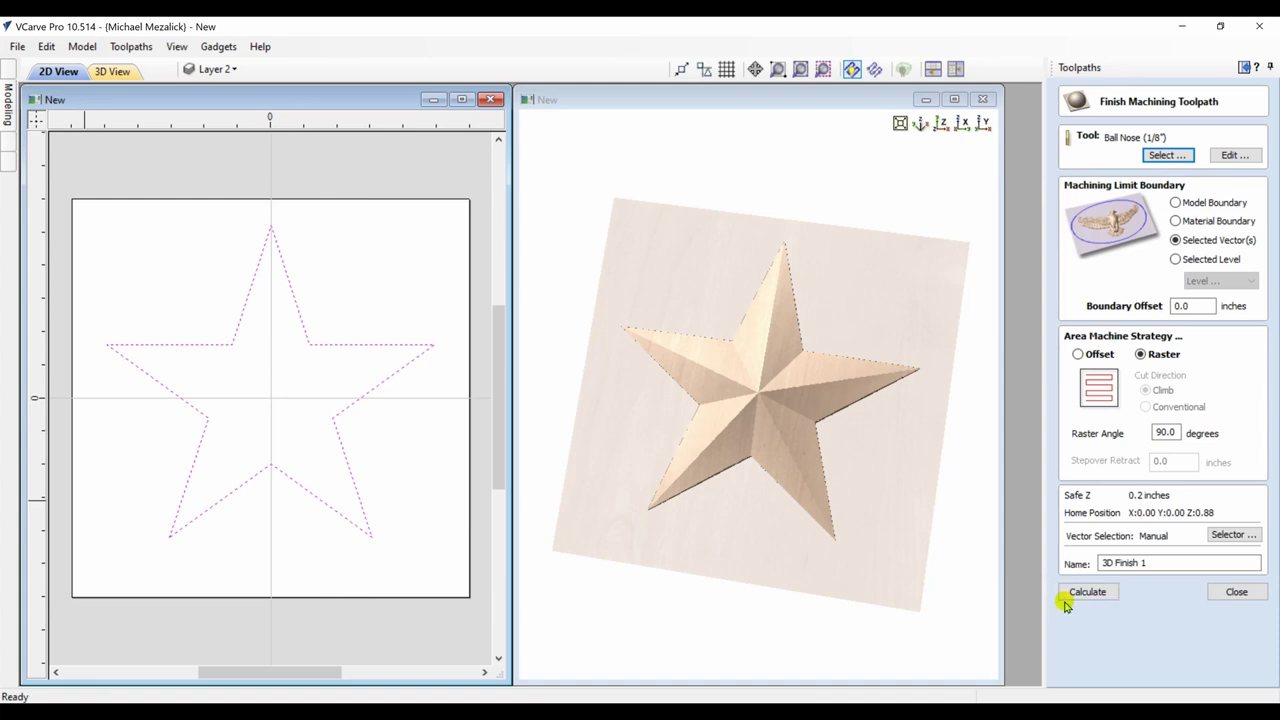
pyautogui.click(1066, 603)
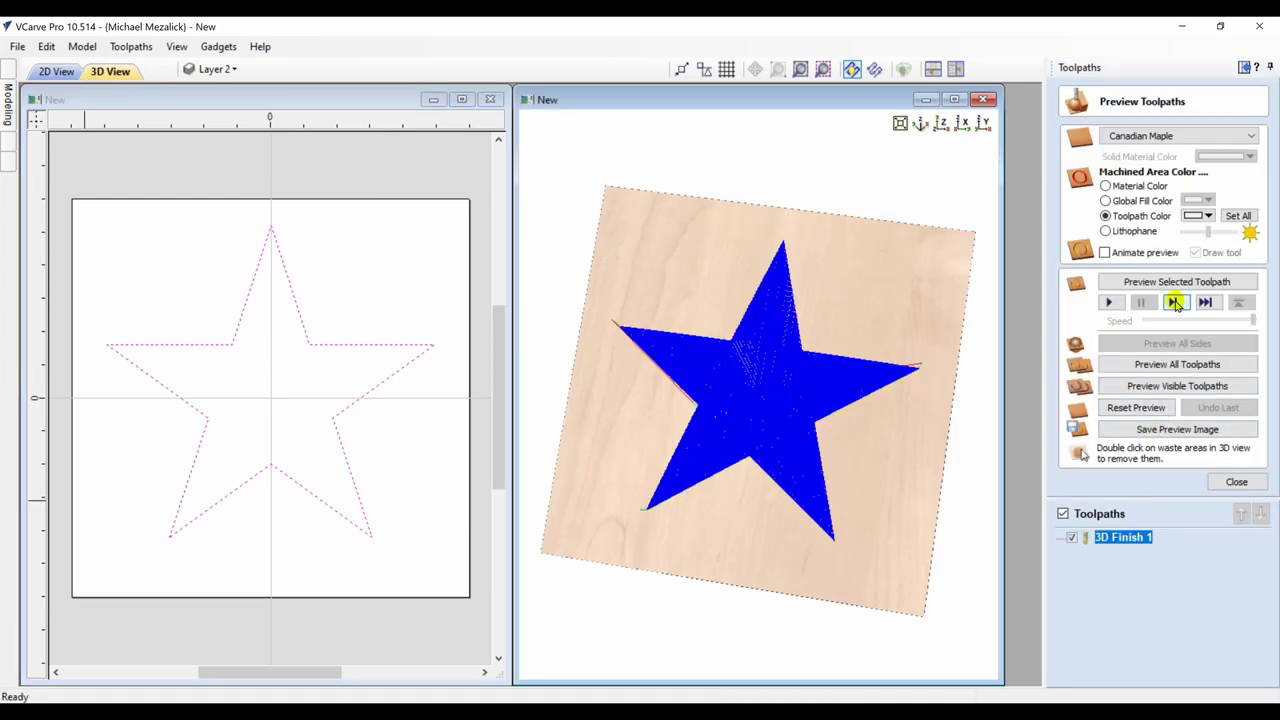
pyautogui.click(1174, 283)
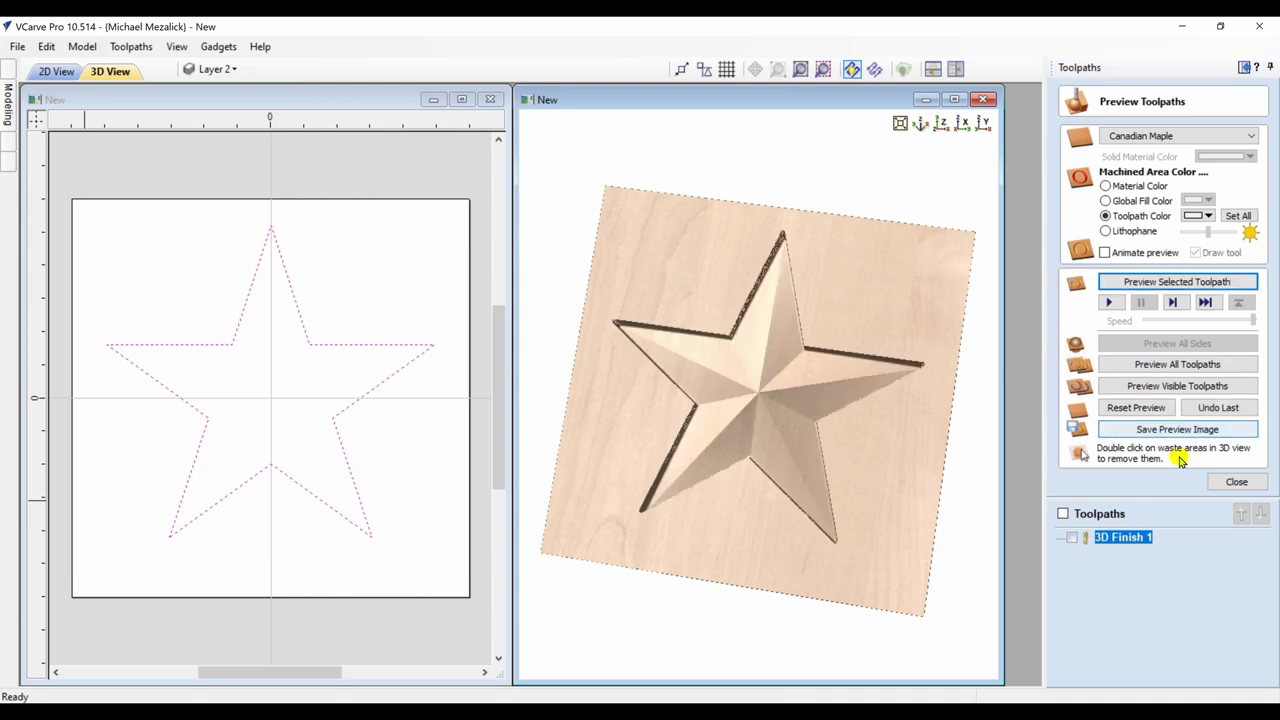
pyautogui.click(1233, 482)
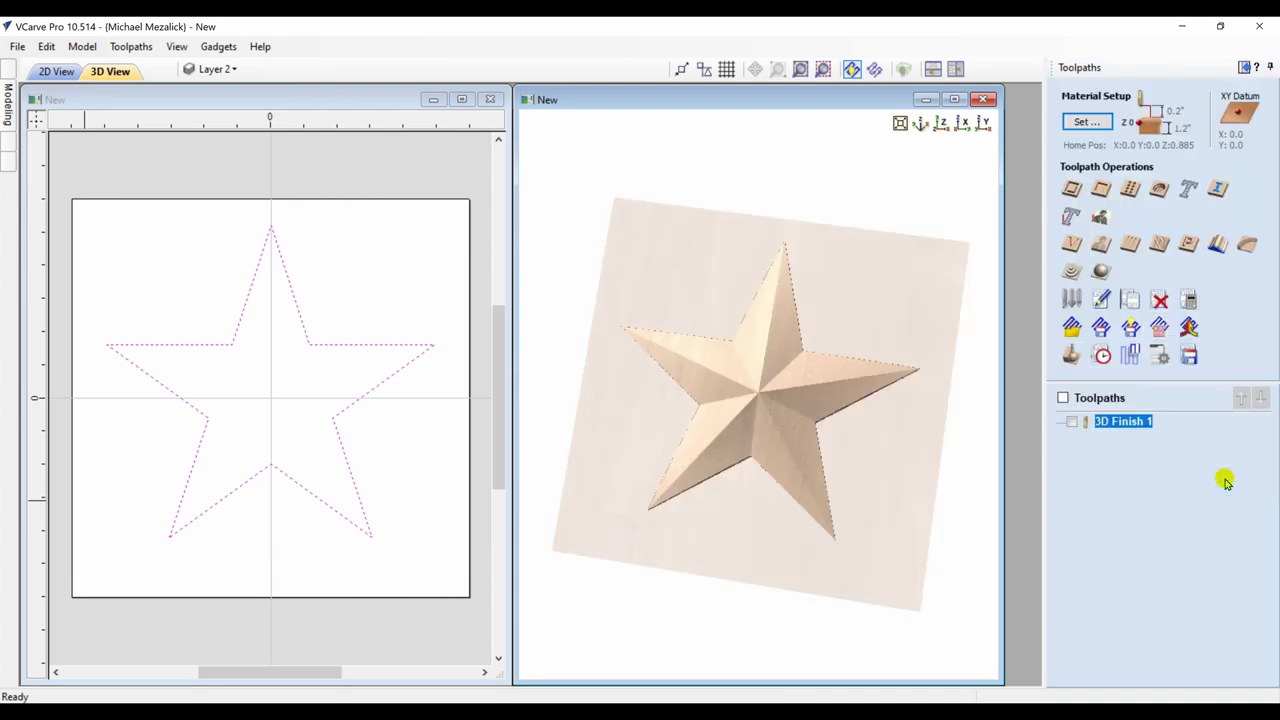
# Calculate a star profile toolpath using a 1/8-inch end mill in a single 1.2-inch pass.
pyautogui.click(1072, 193)
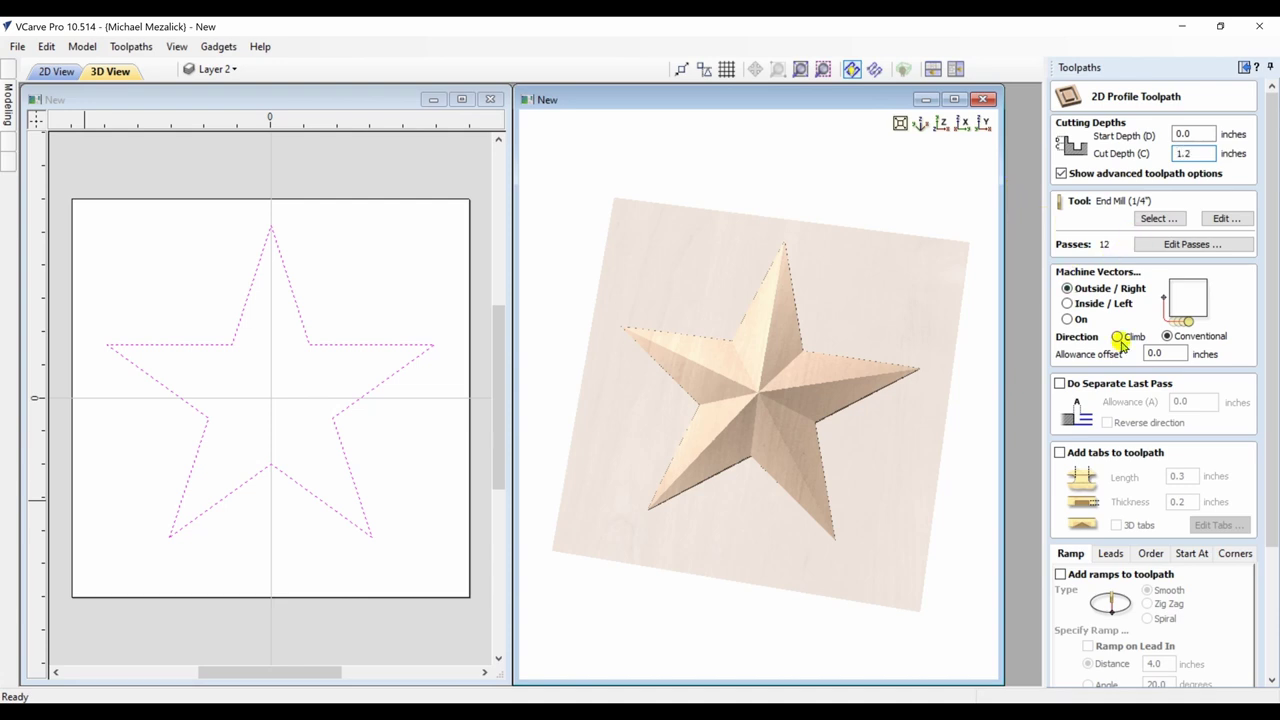
pyautogui.click(1152, 219)
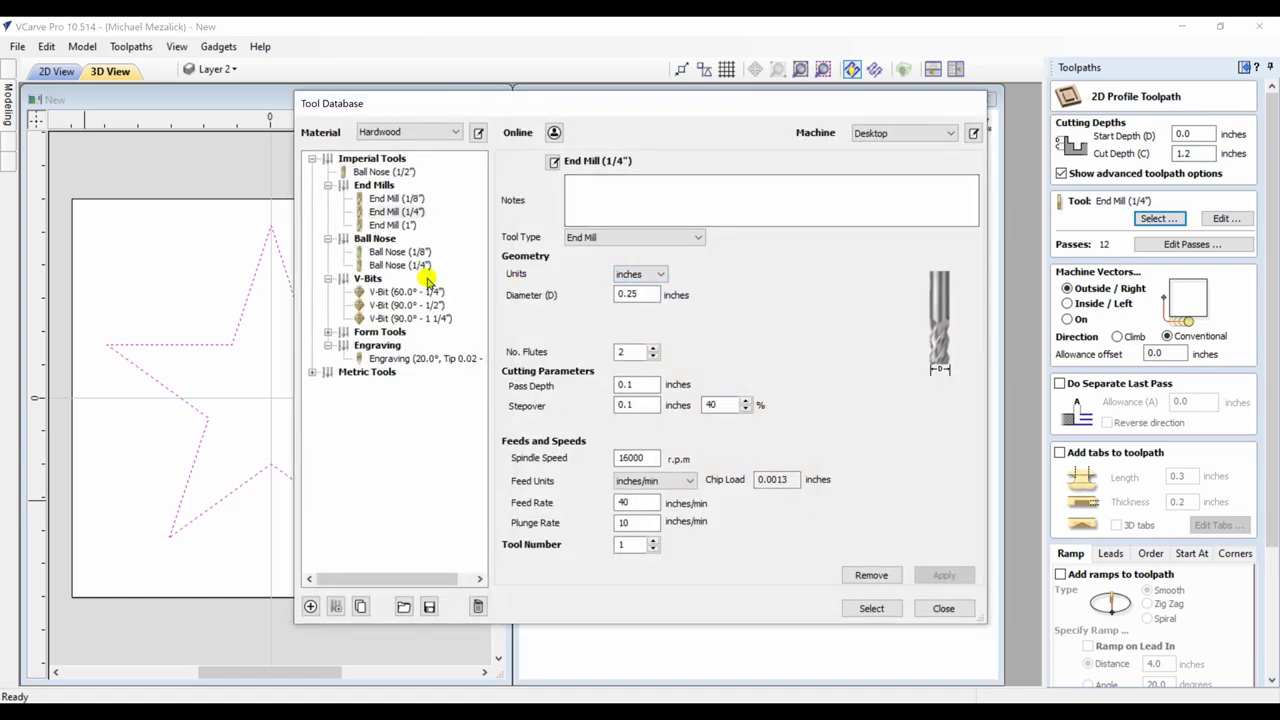
pyautogui.click(393, 200)
pyautogui.click(872, 609)
pyautogui.click(1160, 245)
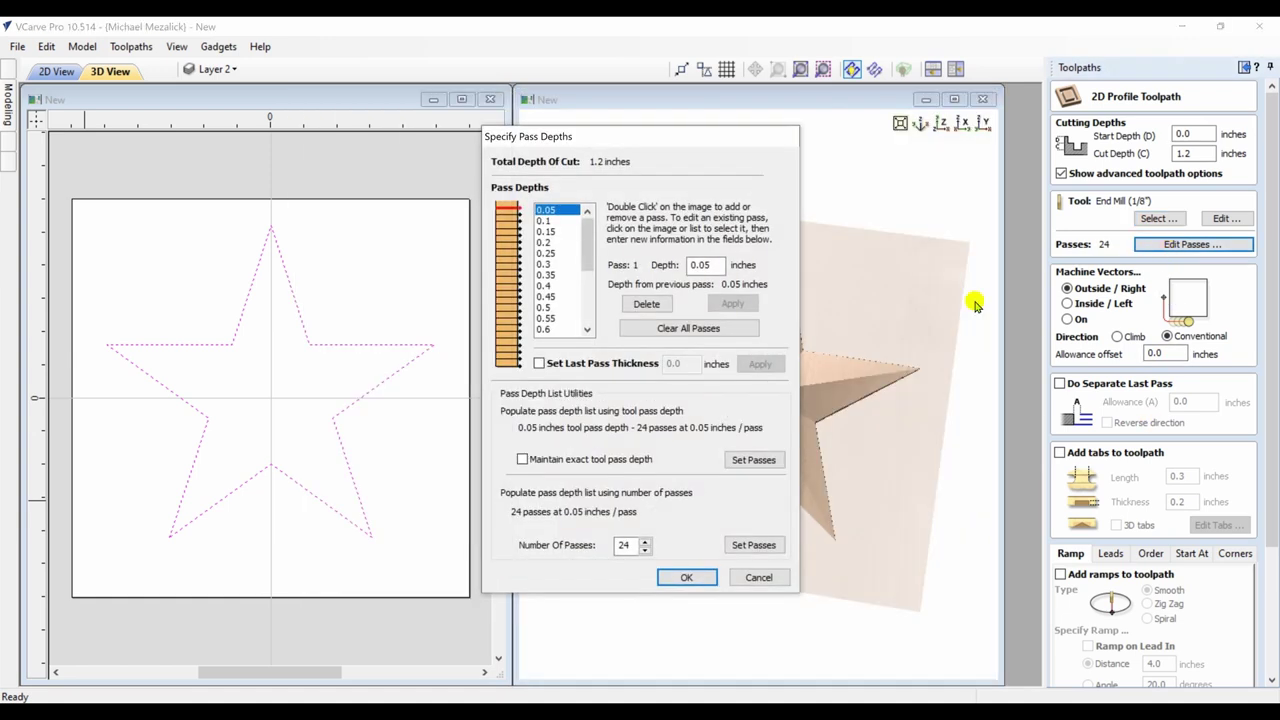
pyautogui.moveTo(632, 545); pyautogui.dragTo(508, 537)
pyautogui.write('1')
pyautogui.click(750, 545)
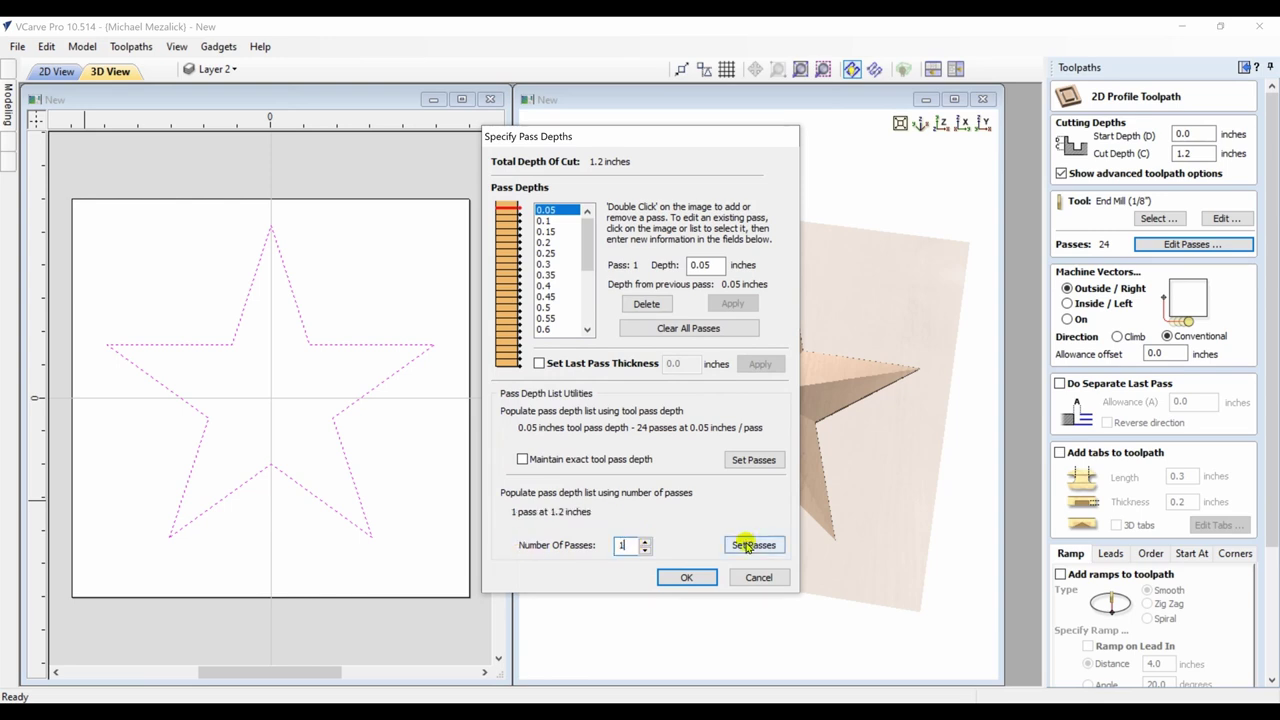
pyautogui.click(688, 577)
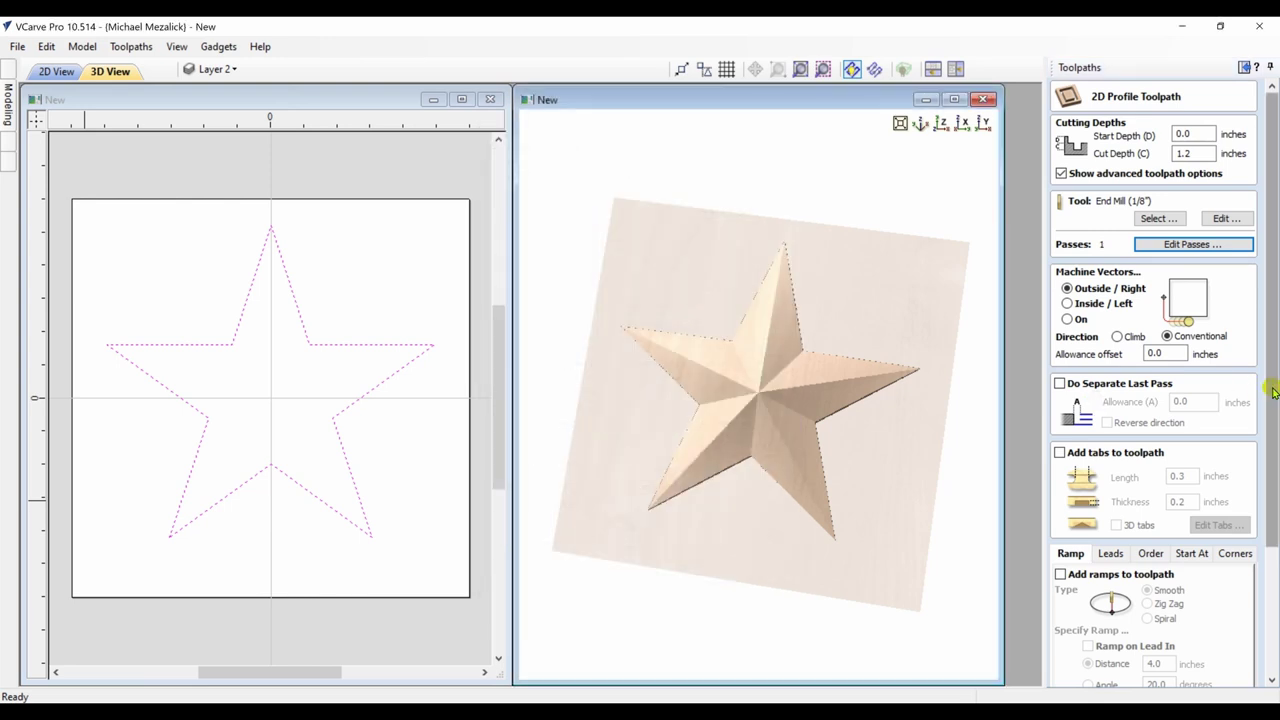
pyautogui.scroll(-3, 1273, 390)
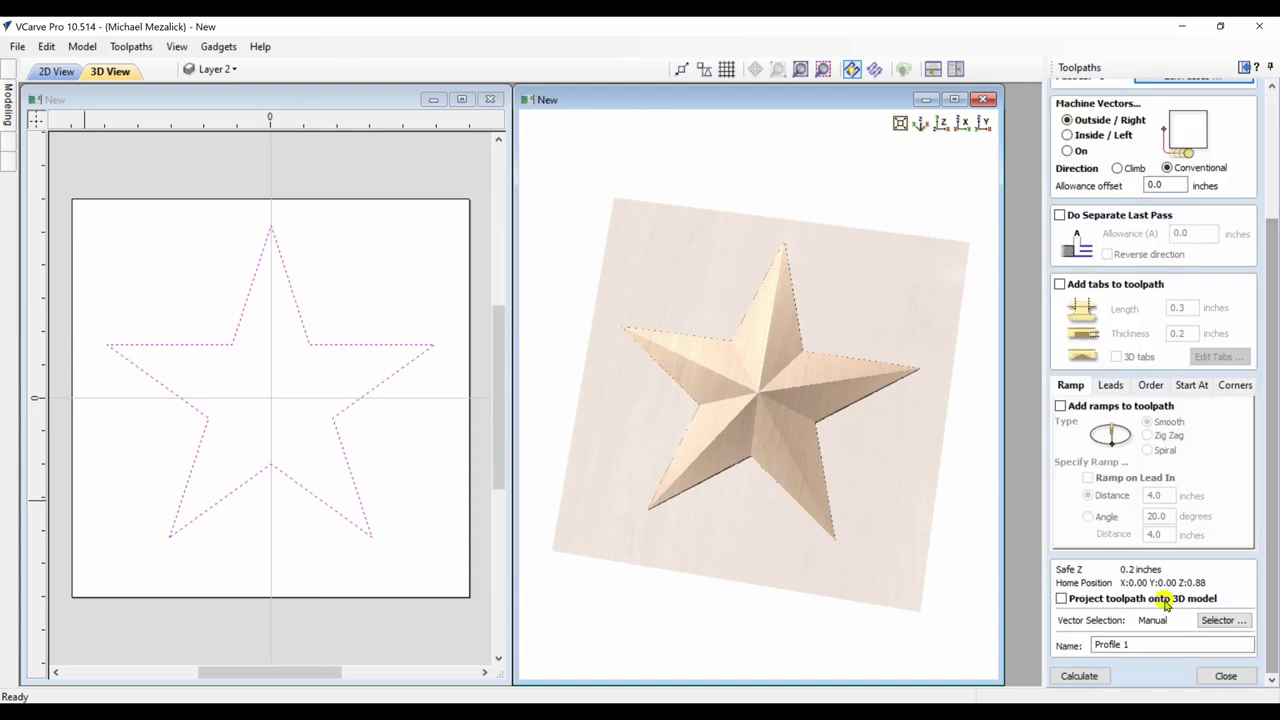
pyautogui.click(1079, 676)
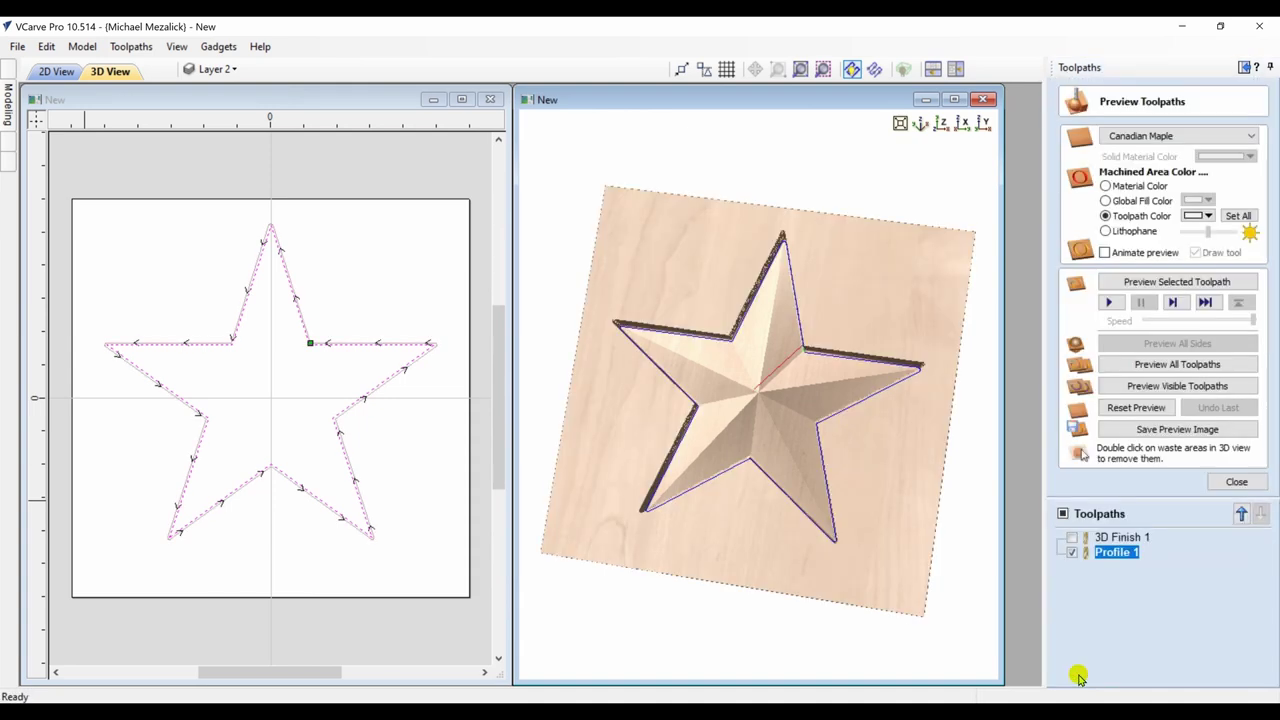
# Preview the profile with the waste board removed, viewed from the top in an enlarged 3D view.
pyautogui.click(1174, 282)
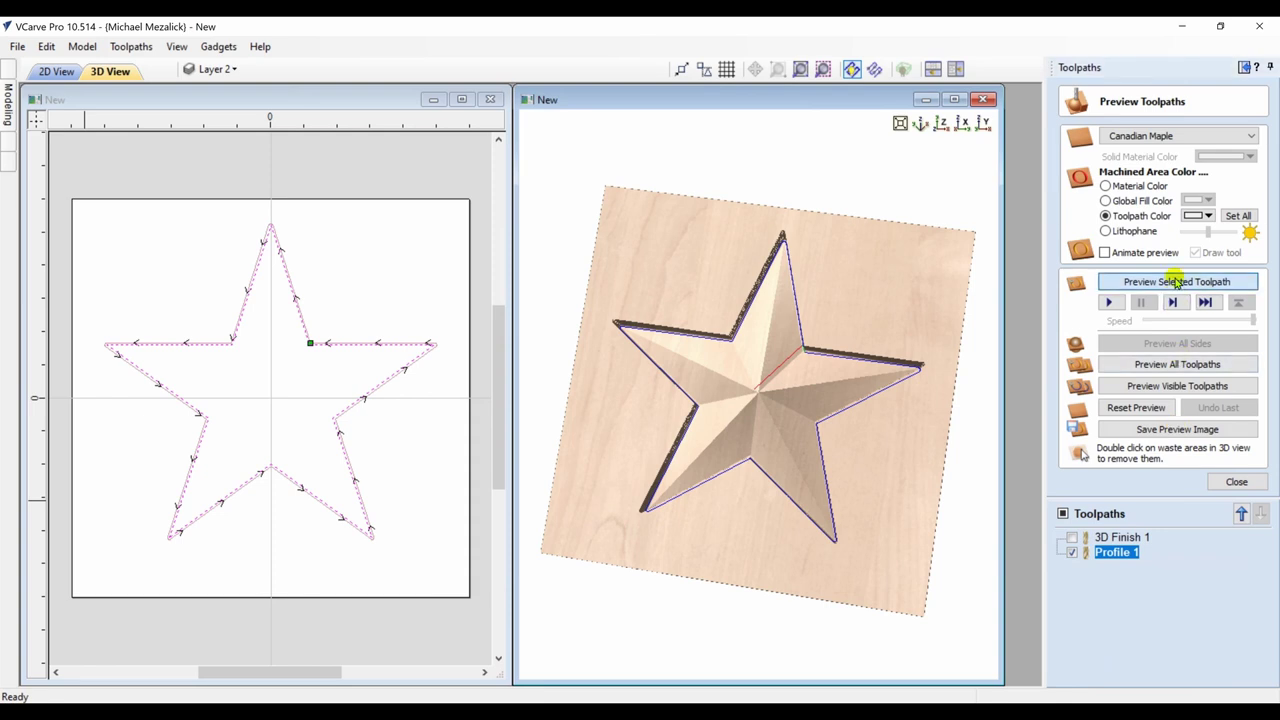
pyautogui.doubleClick(900, 462)
pyautogui.moveTo(790, 473); pyautogui.dragTo(806, 546)
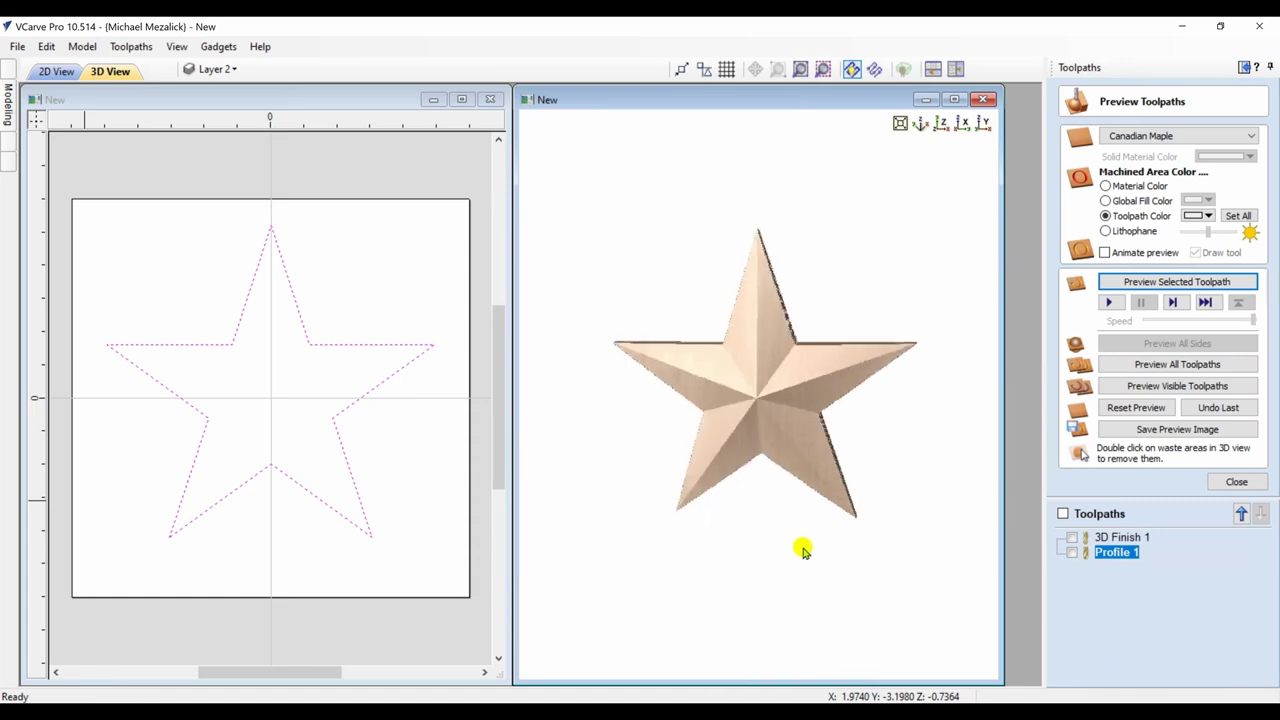
pyautogui.click(941, 125)
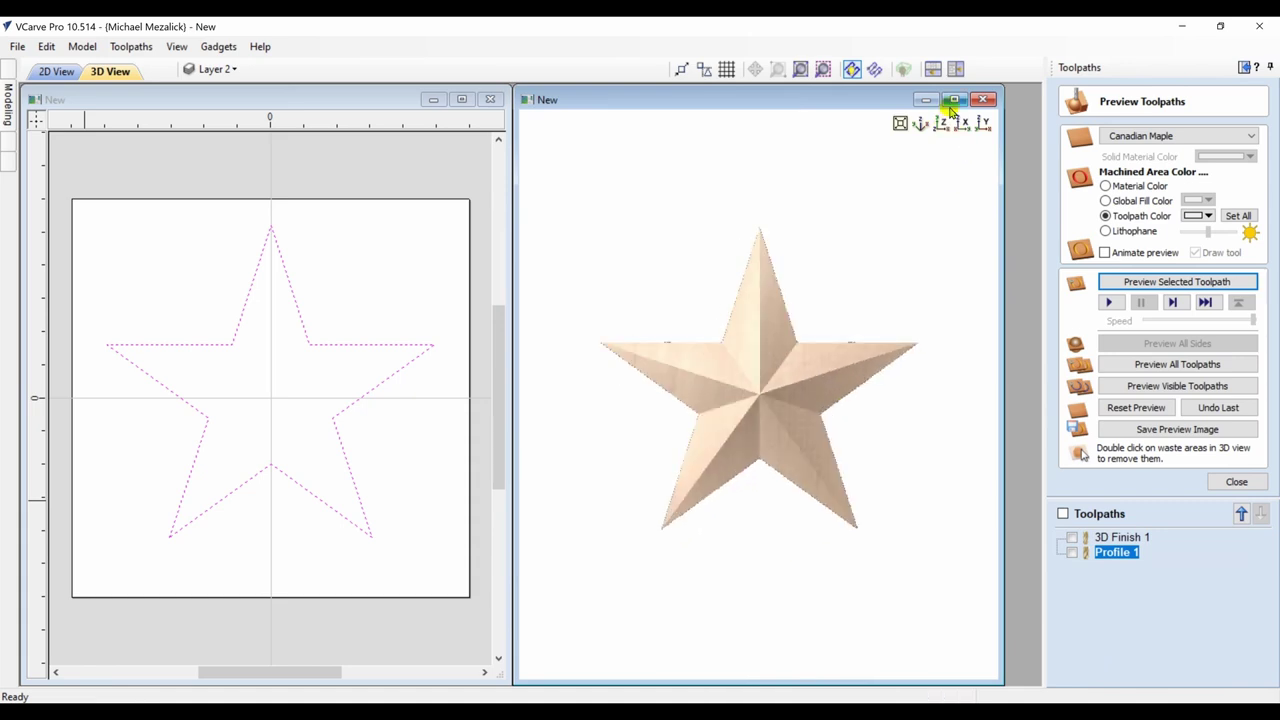
pyautogui.click(954, 100)
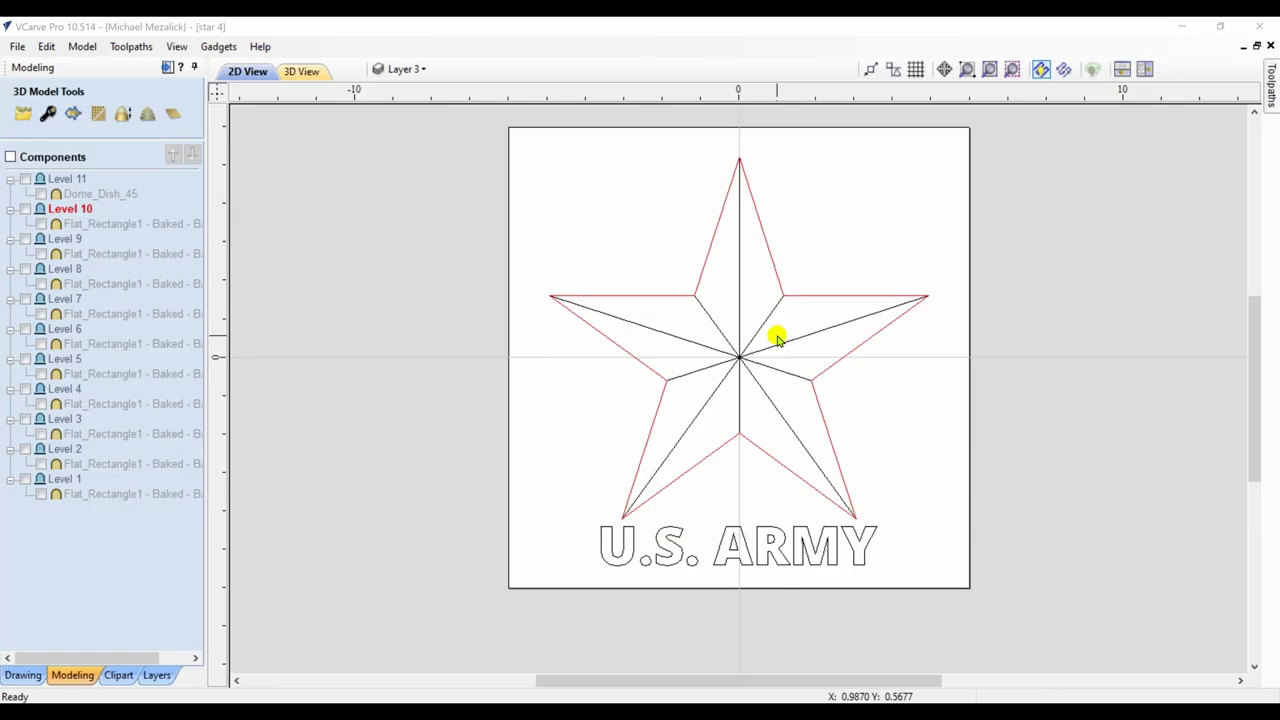
# Show Level 11 and the Dome_Dish_45 dome, then clip it to the U.S. ARMY text.
pyautogui.click(674, 538)
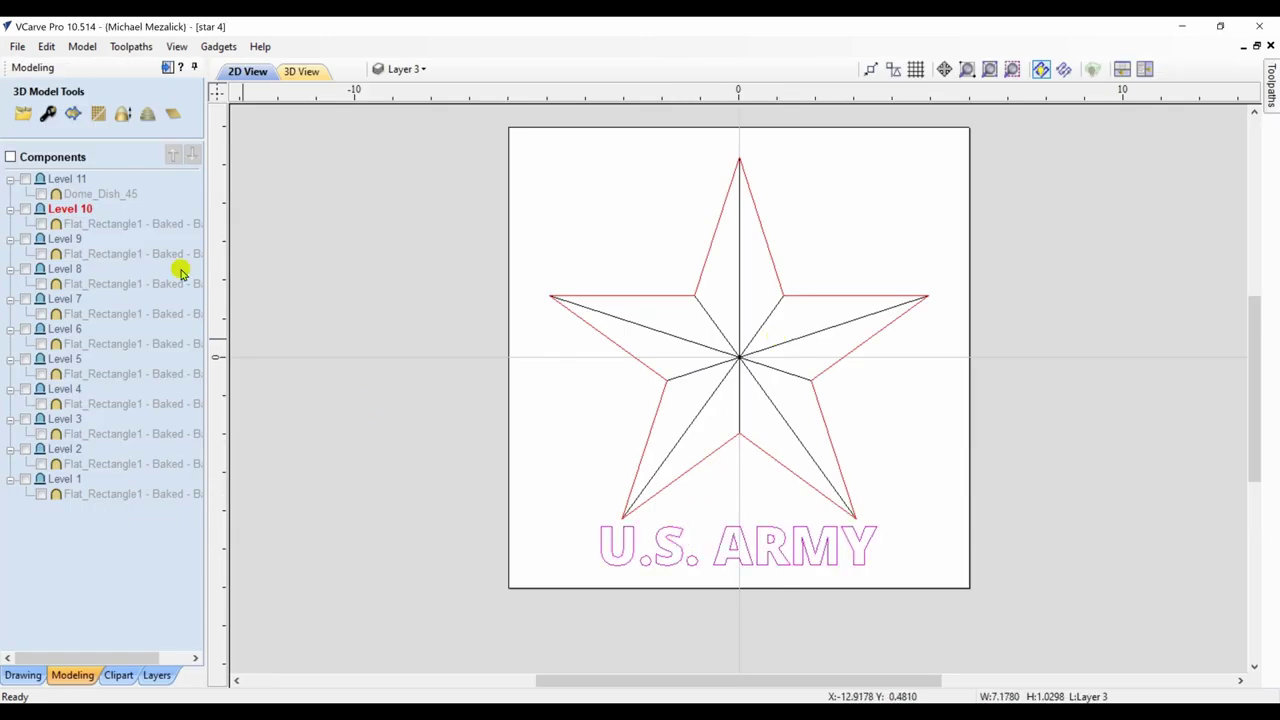
pyautogui.click(26, 180)
pyautogui.click(41, 194)
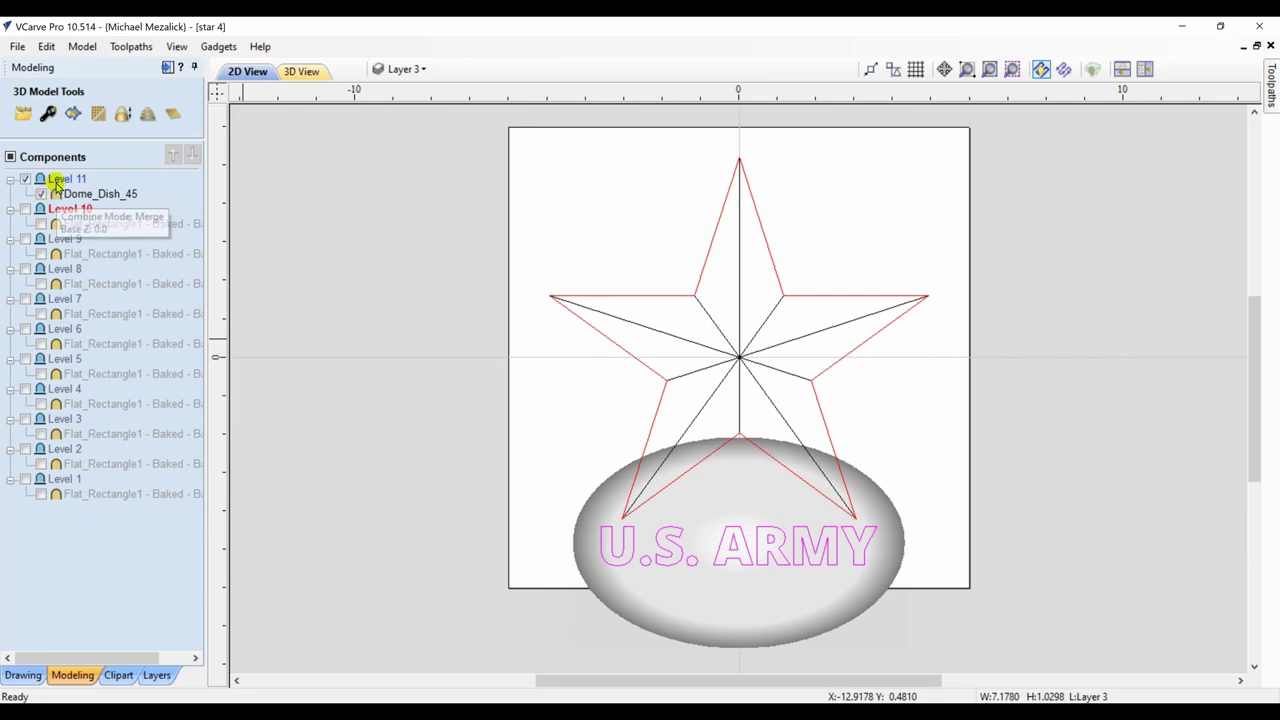
pyautogui.rightClick(58, 182)
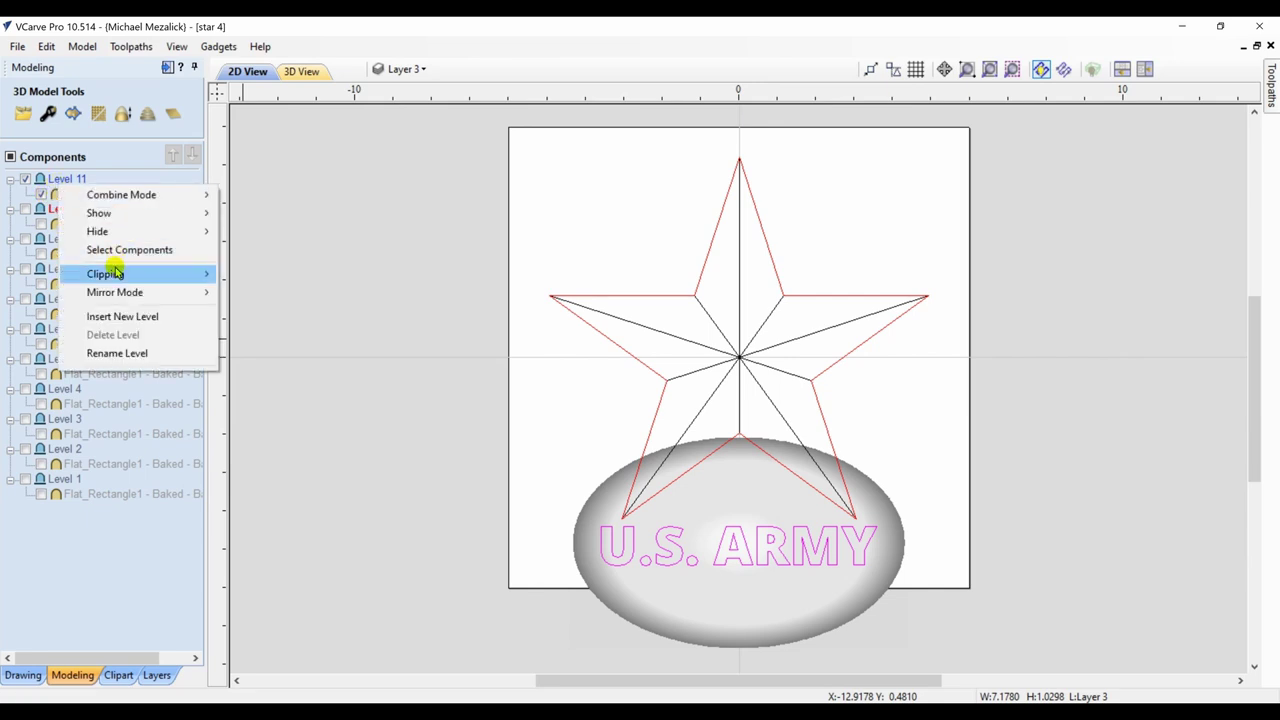
pyautogui.moveTo(150, 274)
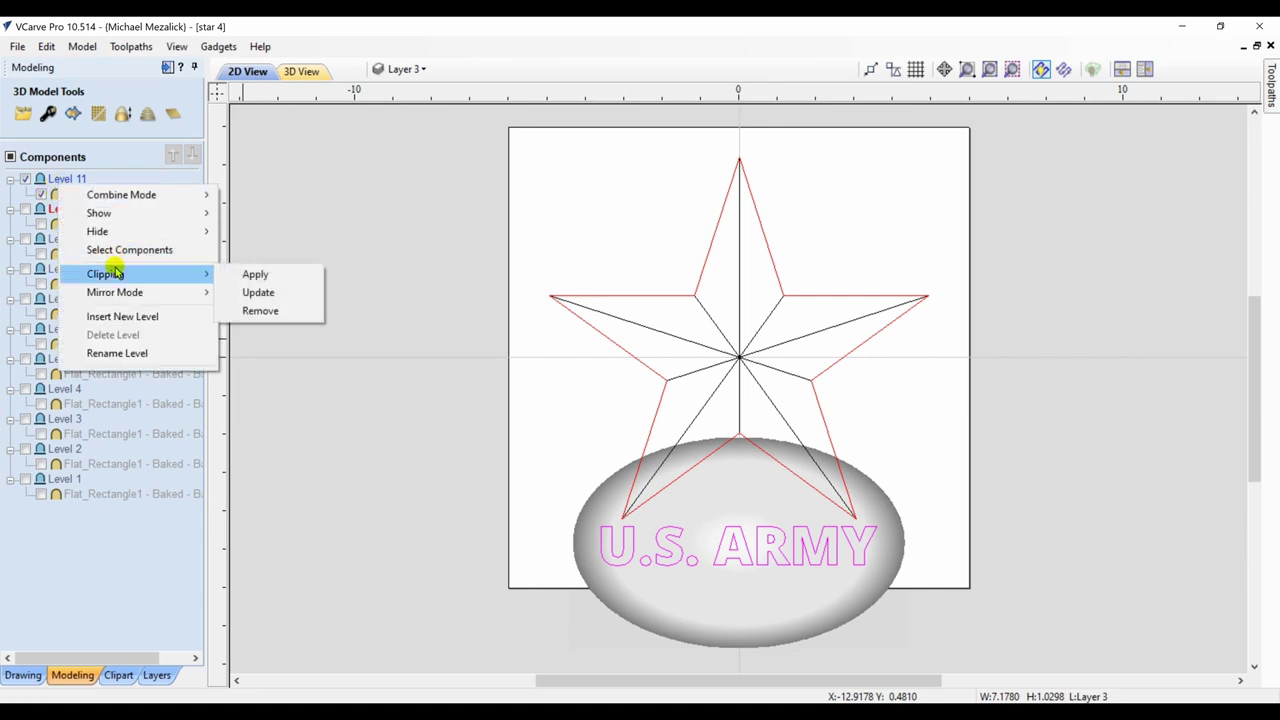
pyautogui.click(249, 276)
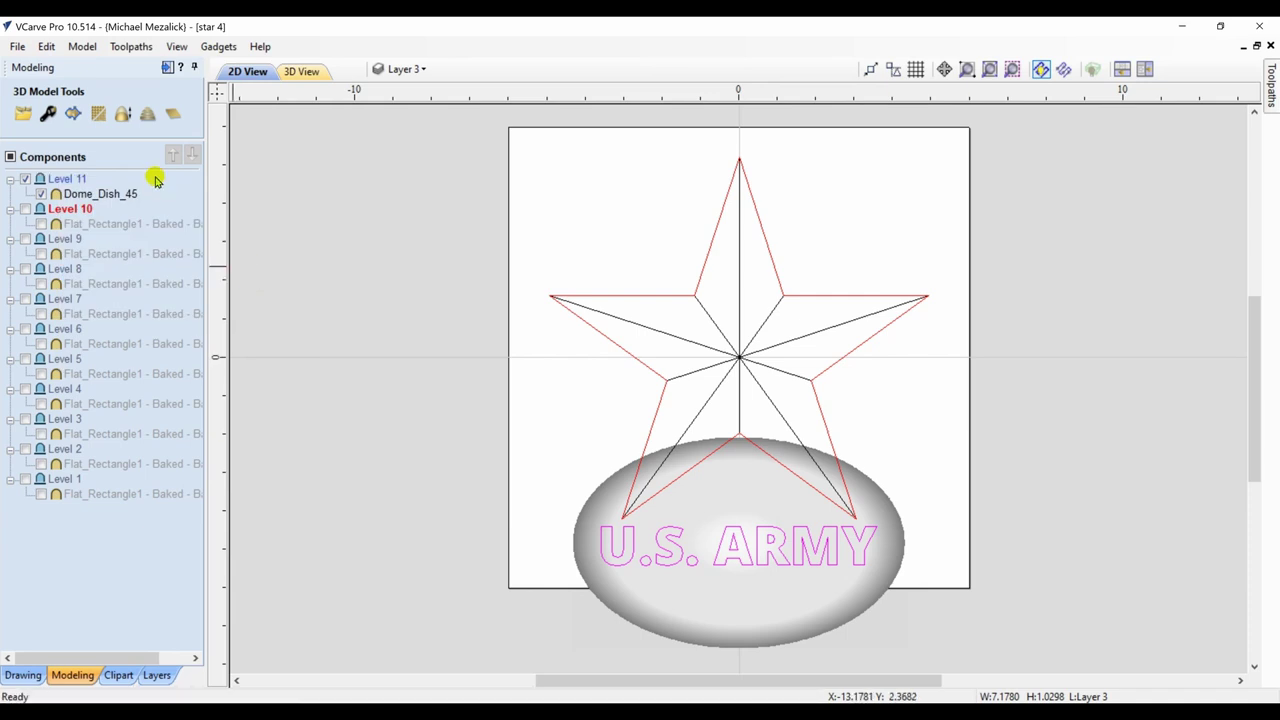
# Inspect the domed lettering in the 3D view and show all model components.
pyautogui.click(301, 72)
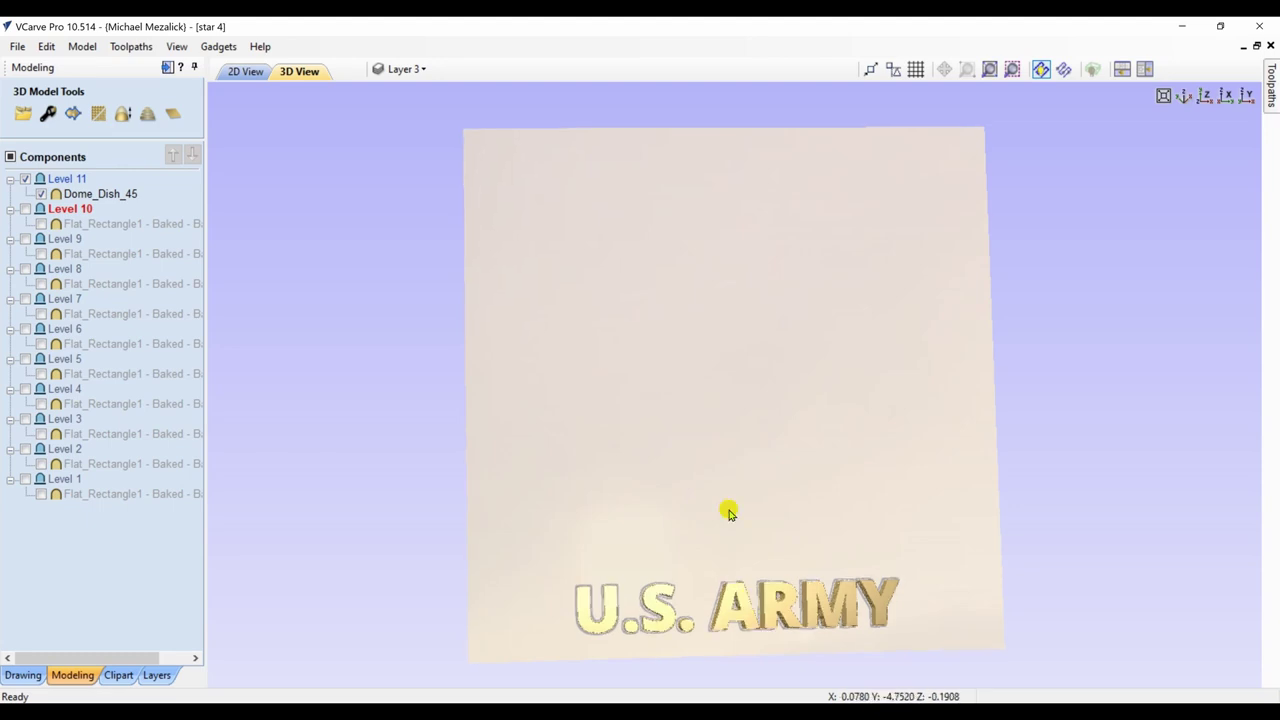
pyautogui.moveTo(728, 513); pyautogui.dragTo(728, 422)
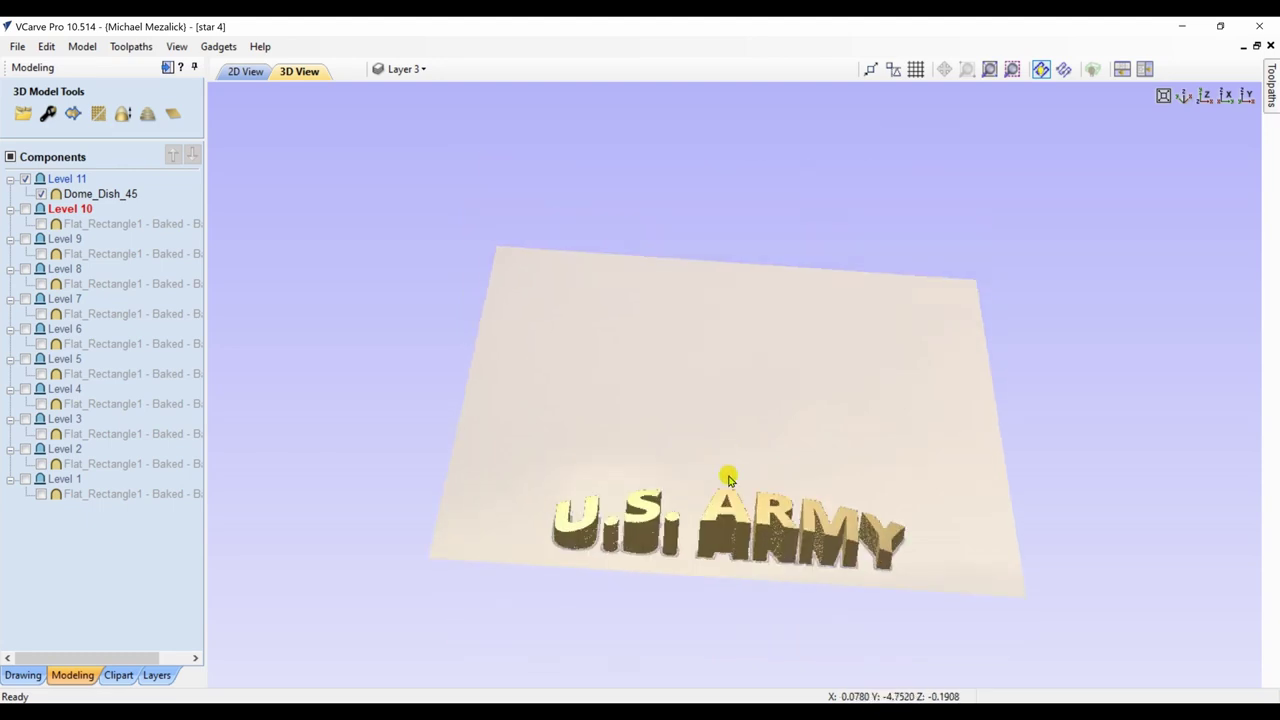
pyautogui.moveTo(728, 480); pyautogui.dragTo(748, 590)
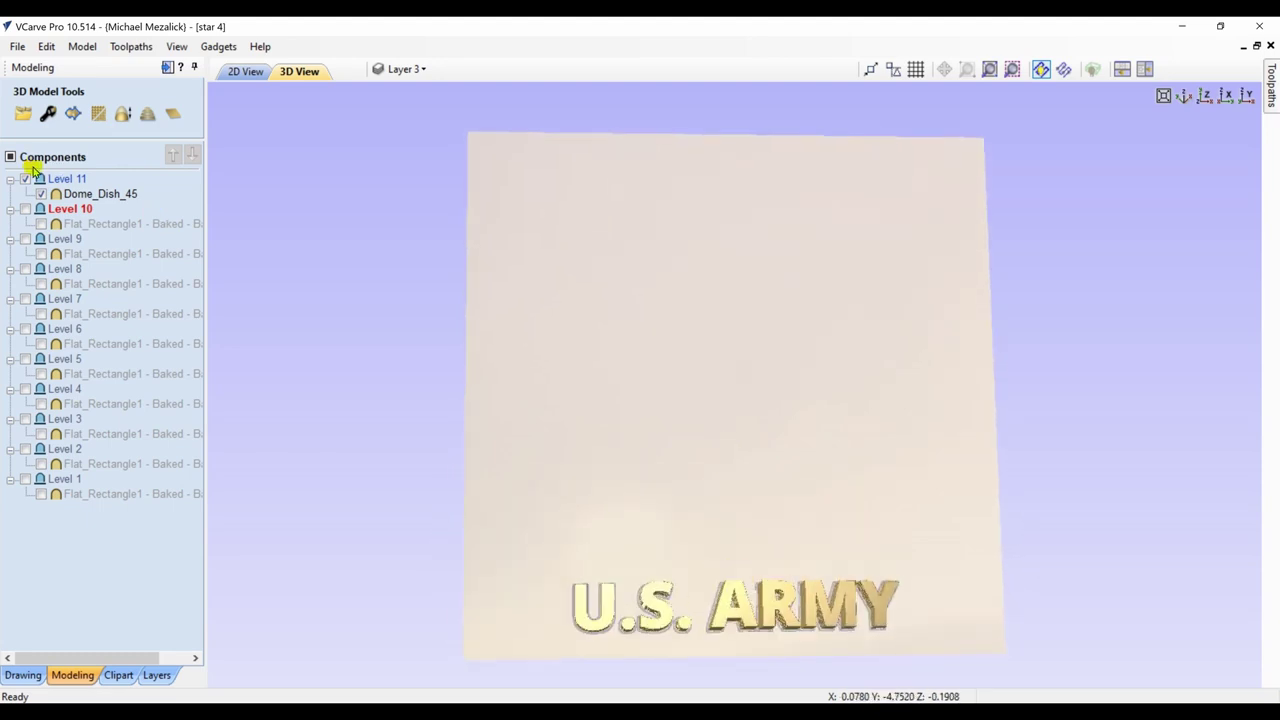
pyautogui.rightClick(89, 195)
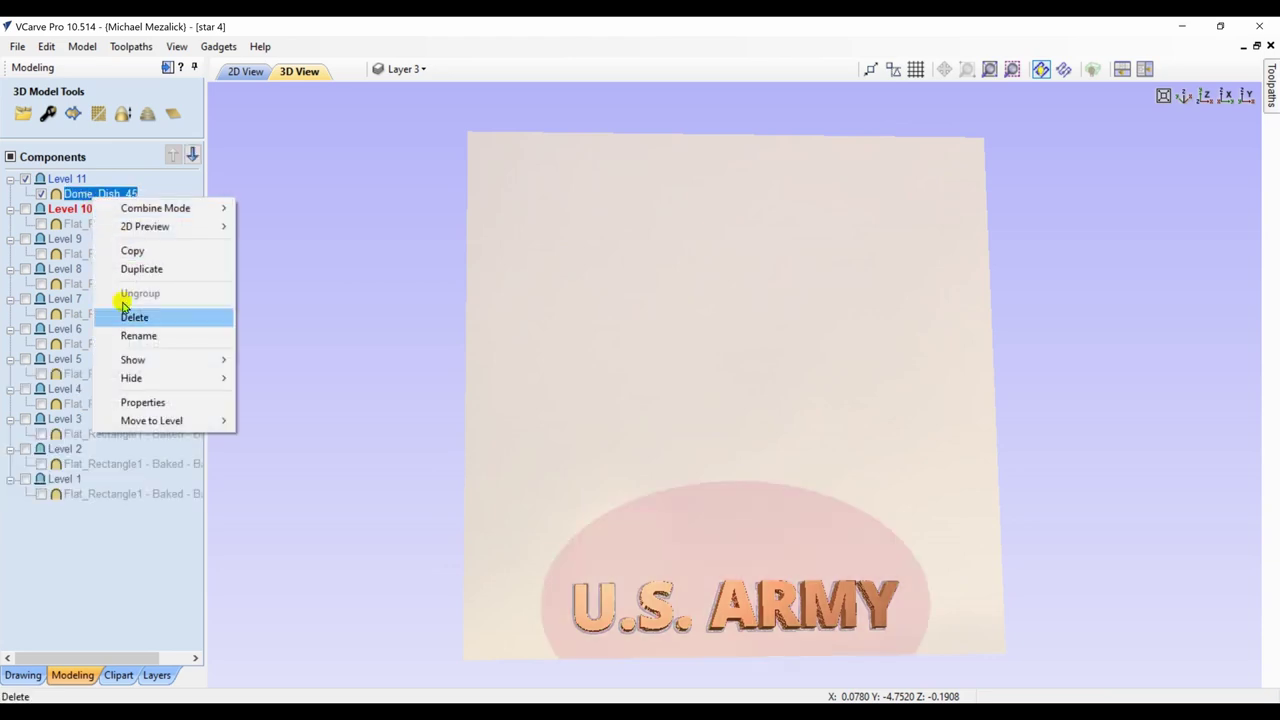
pyautogui.moveTo(132, 359)
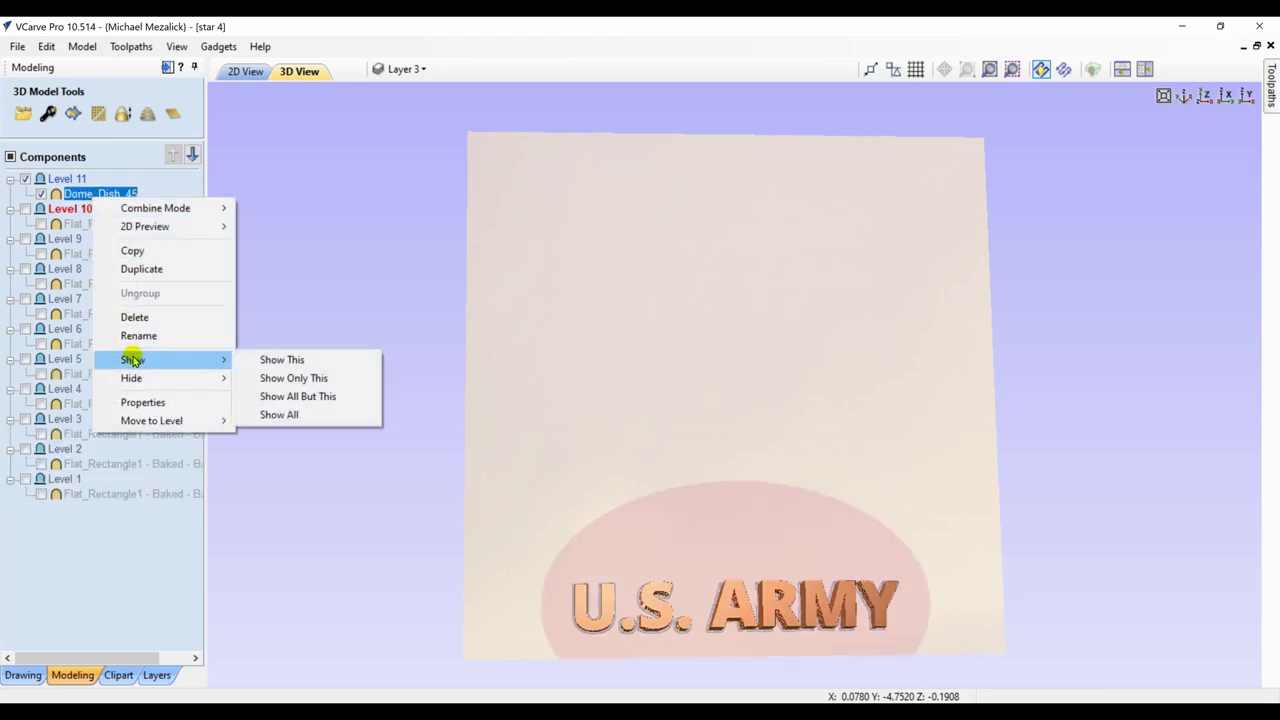
pyautogui.click(279, 416)
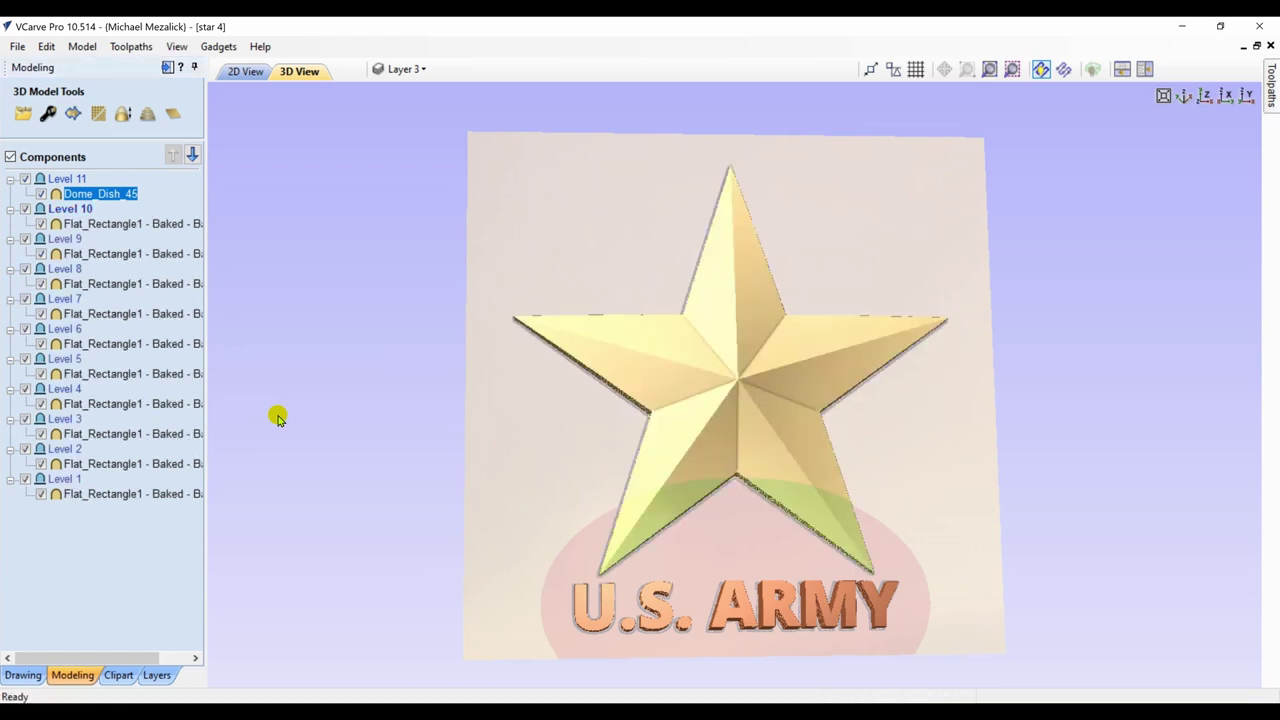
# Select the U.S. ARMY text and calculate the 3D Finish 2 toolpath for it.
pyautogui.click(167, 68)
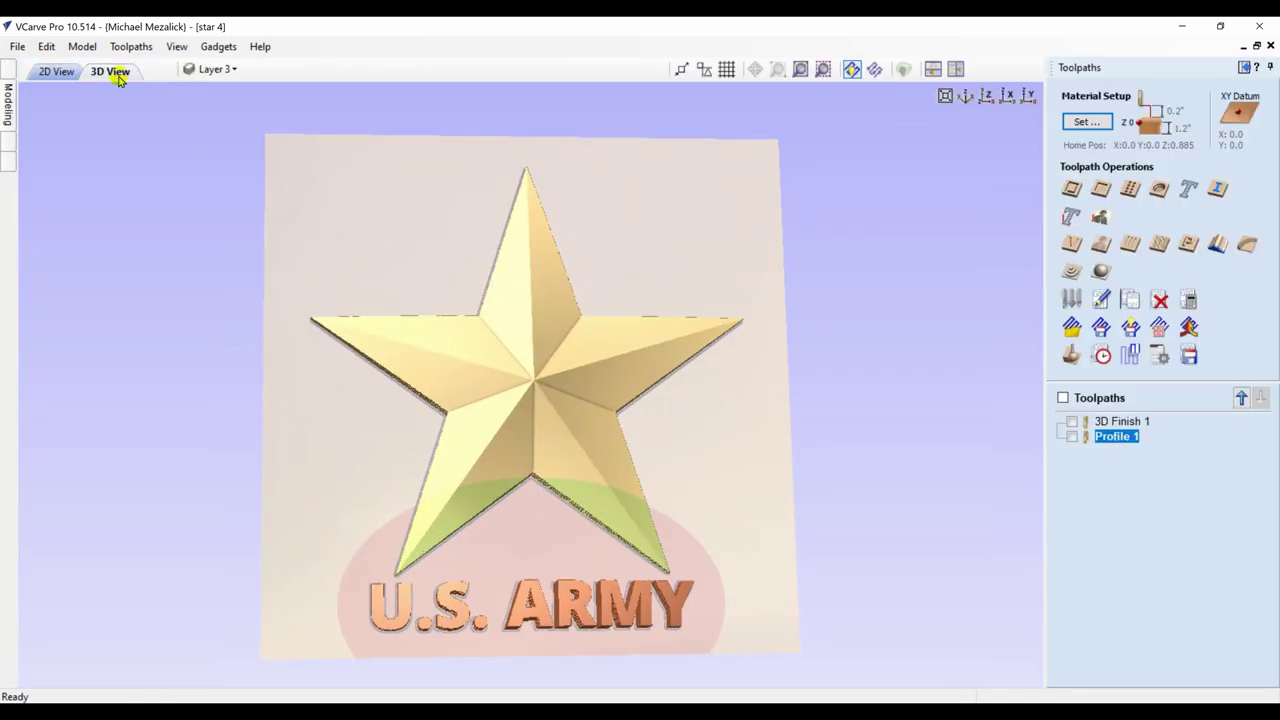
pyautogui.click(56, 71)
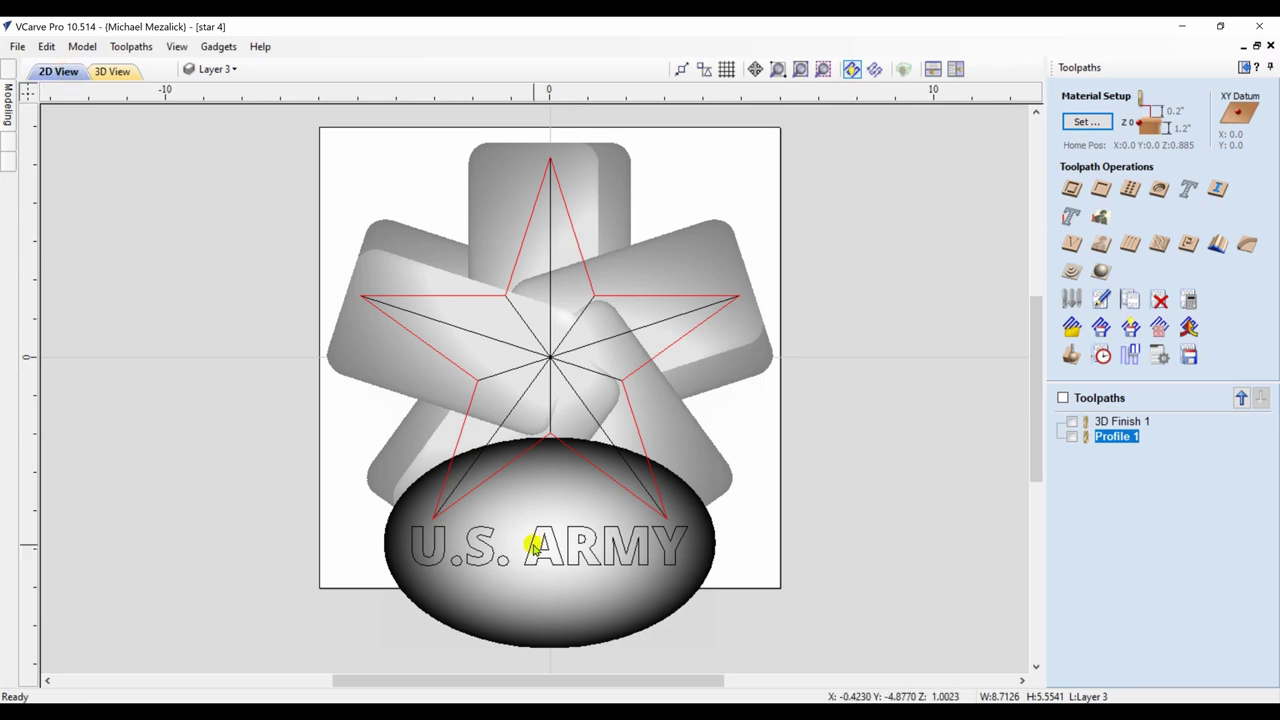
pyautogui.click(535, 545)
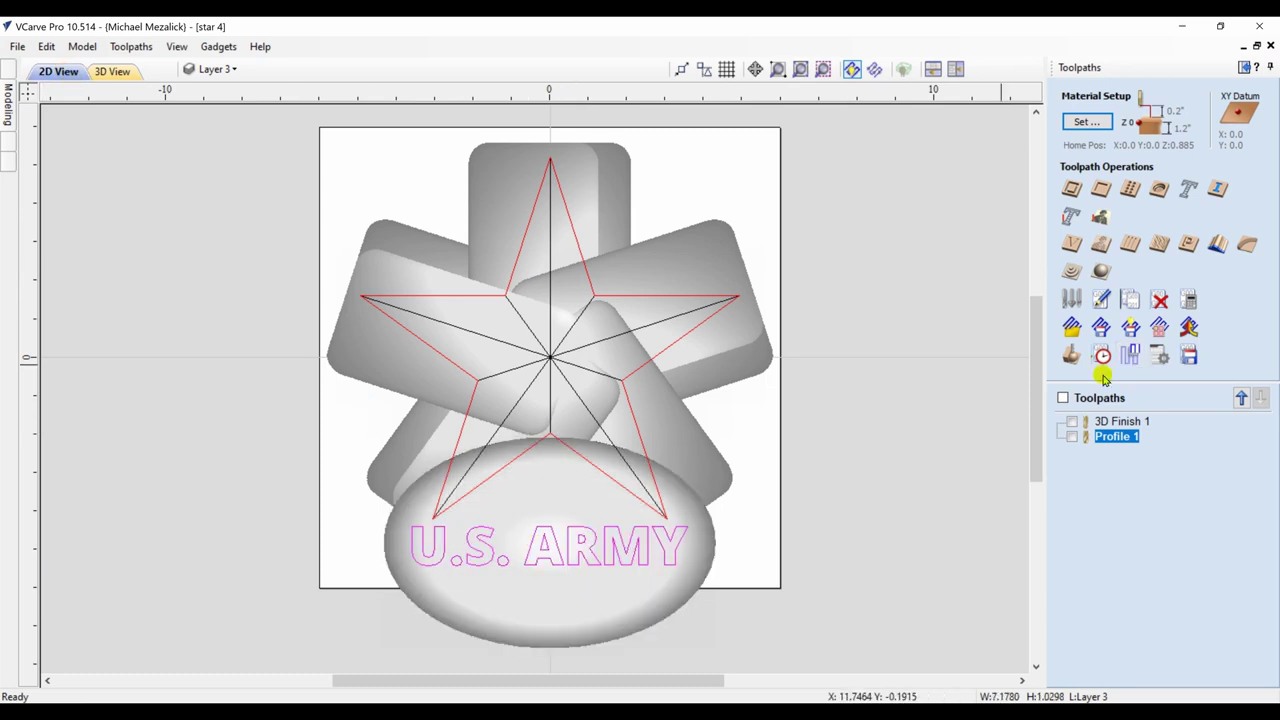
pyautogui.click(1103, 271)
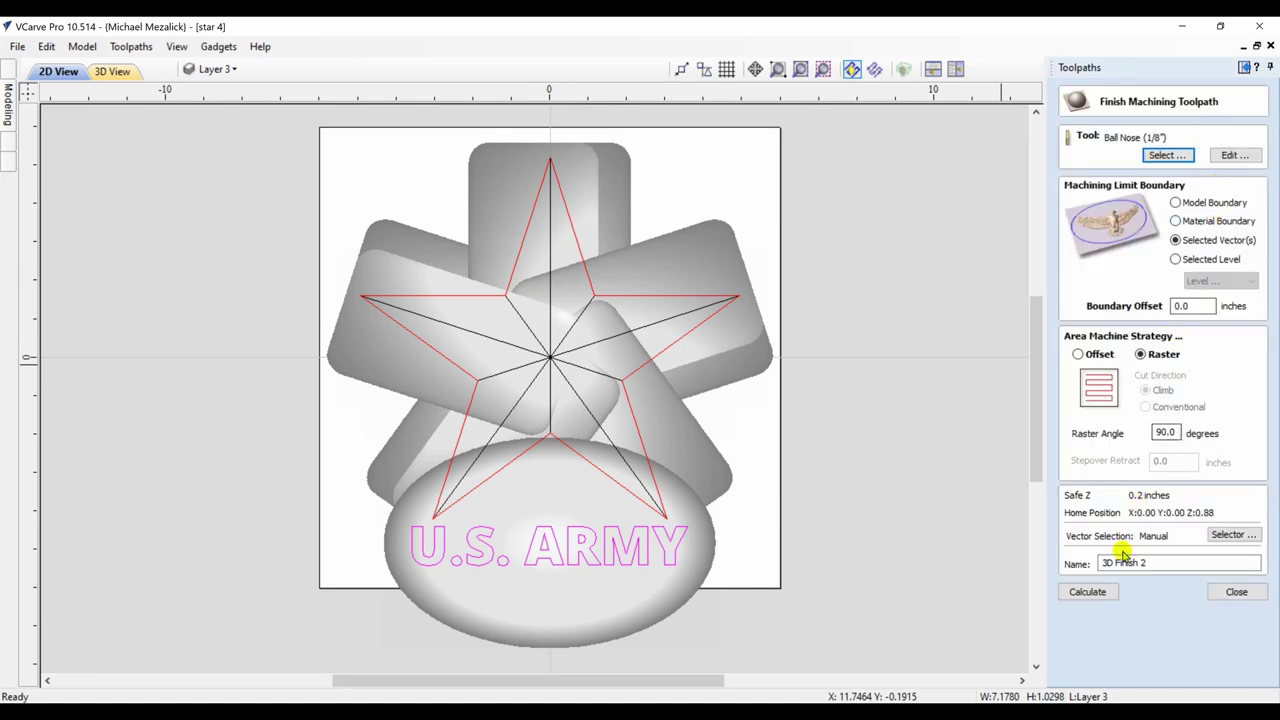
pyautogui.click(1090, 592)
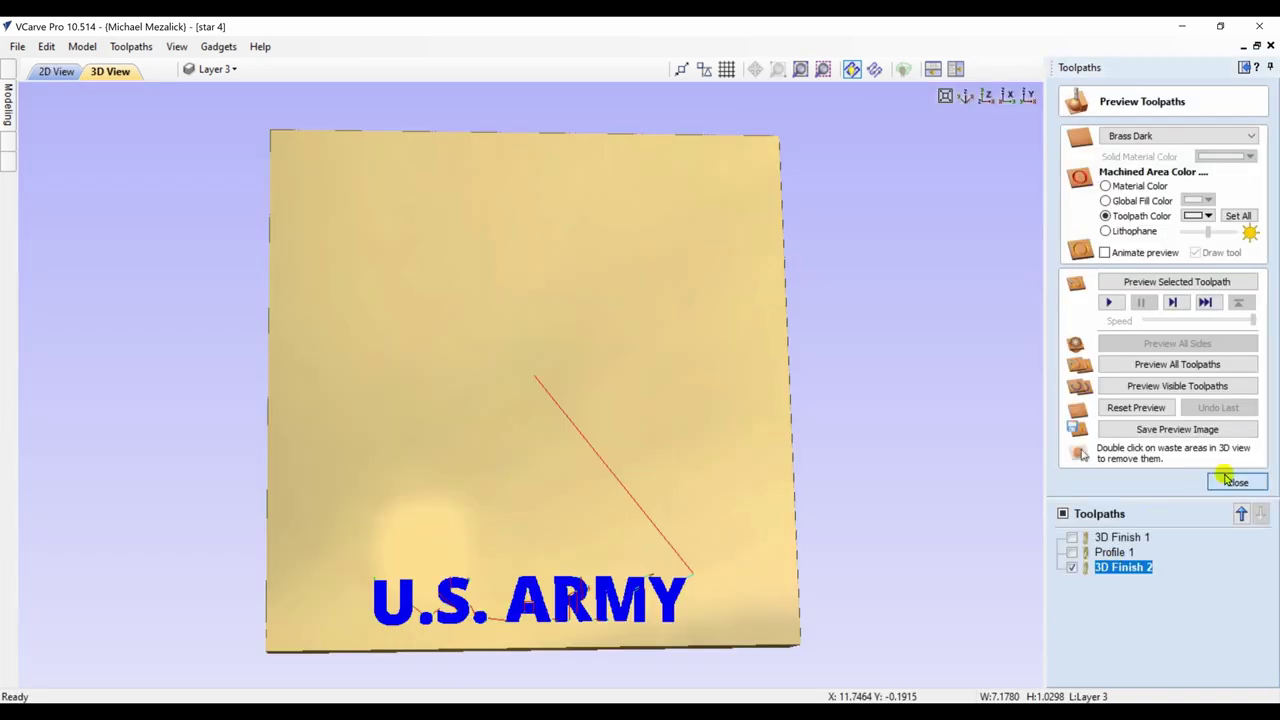
pyautogui.click(1224, 480)
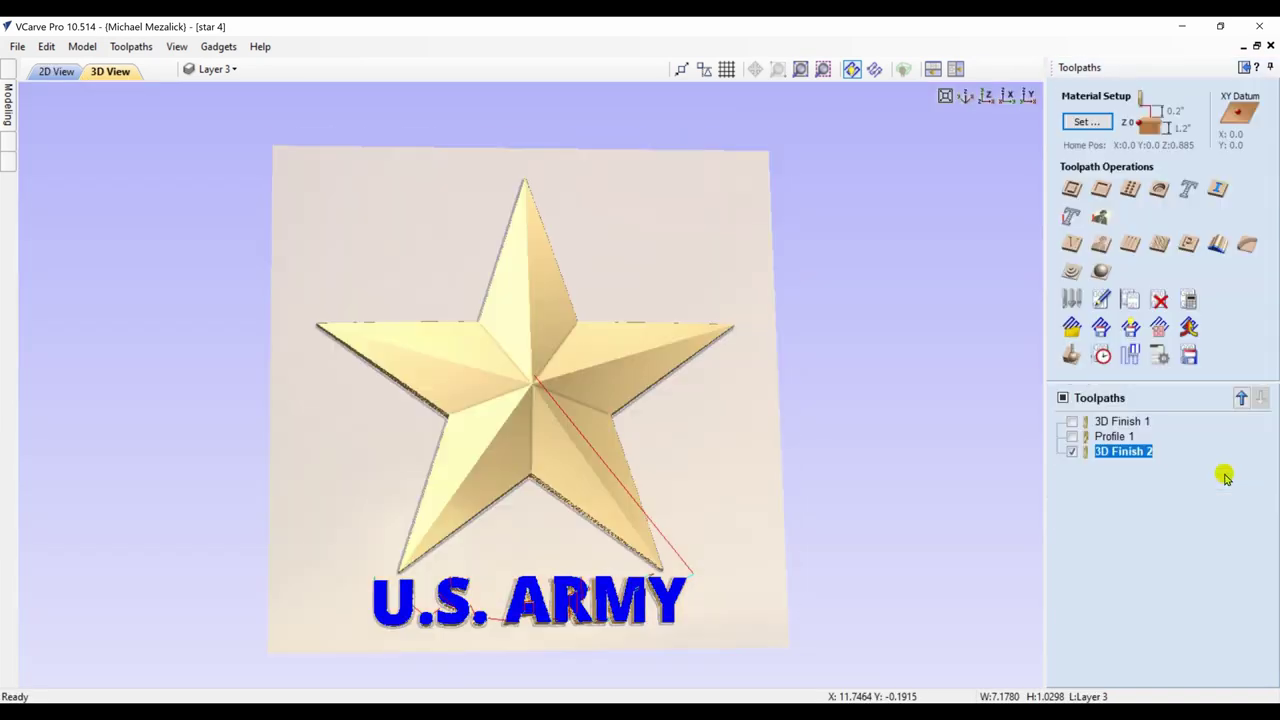
# Calculate the Profile 2 cut-out for the lettering and preview all toolpaths carved.
pyautogui.click(42, 71)
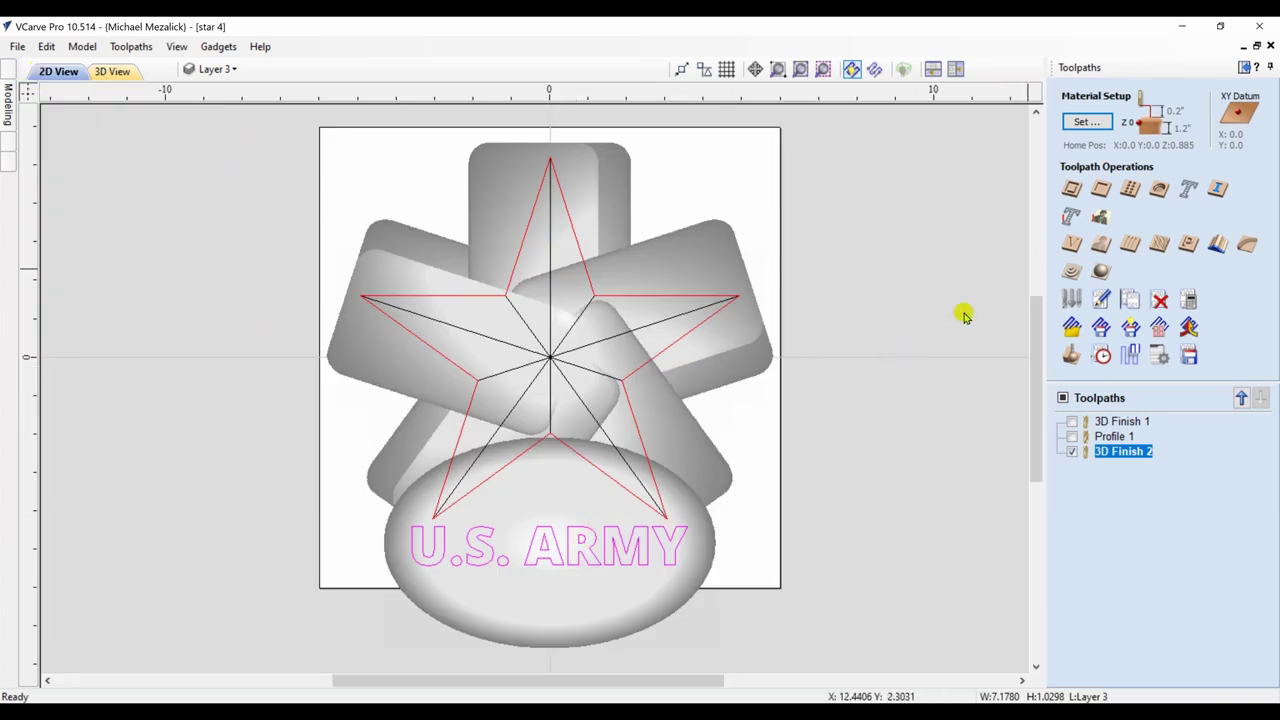
pyautogui.click(1071, 189)
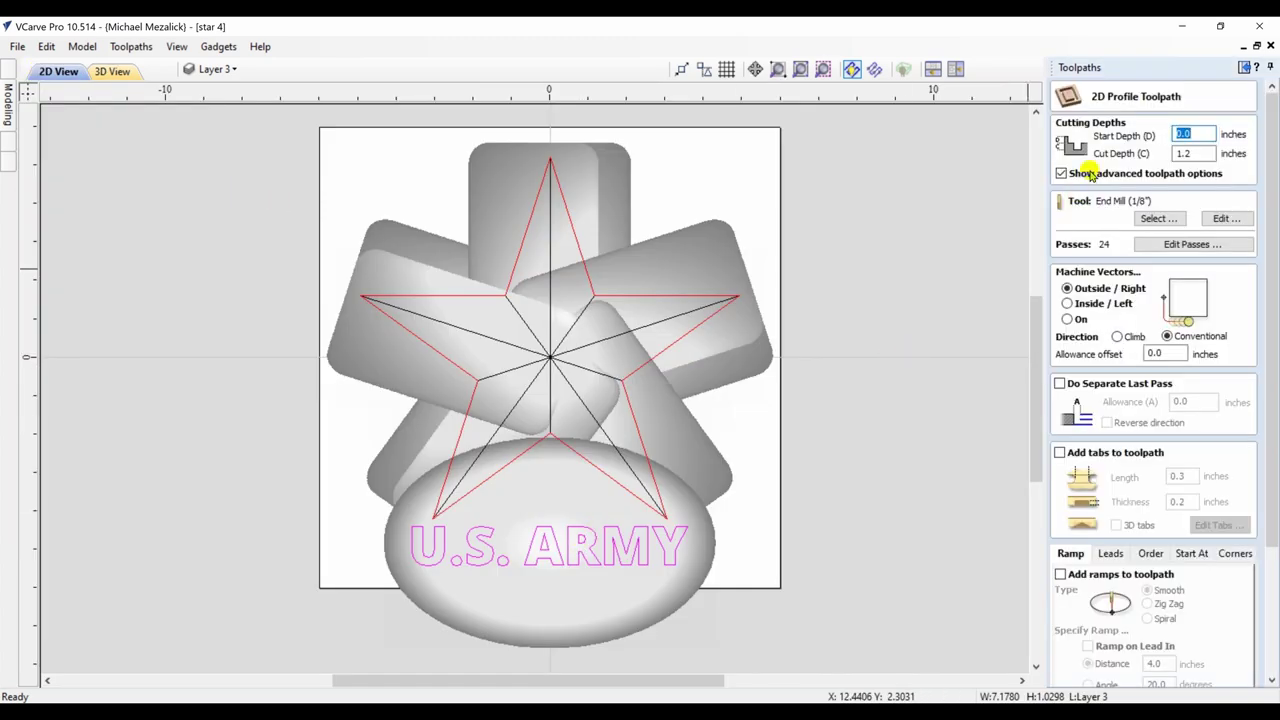
pyautogui.moveTo(1271, 307); pyautogui.dragTo(1274, 488)
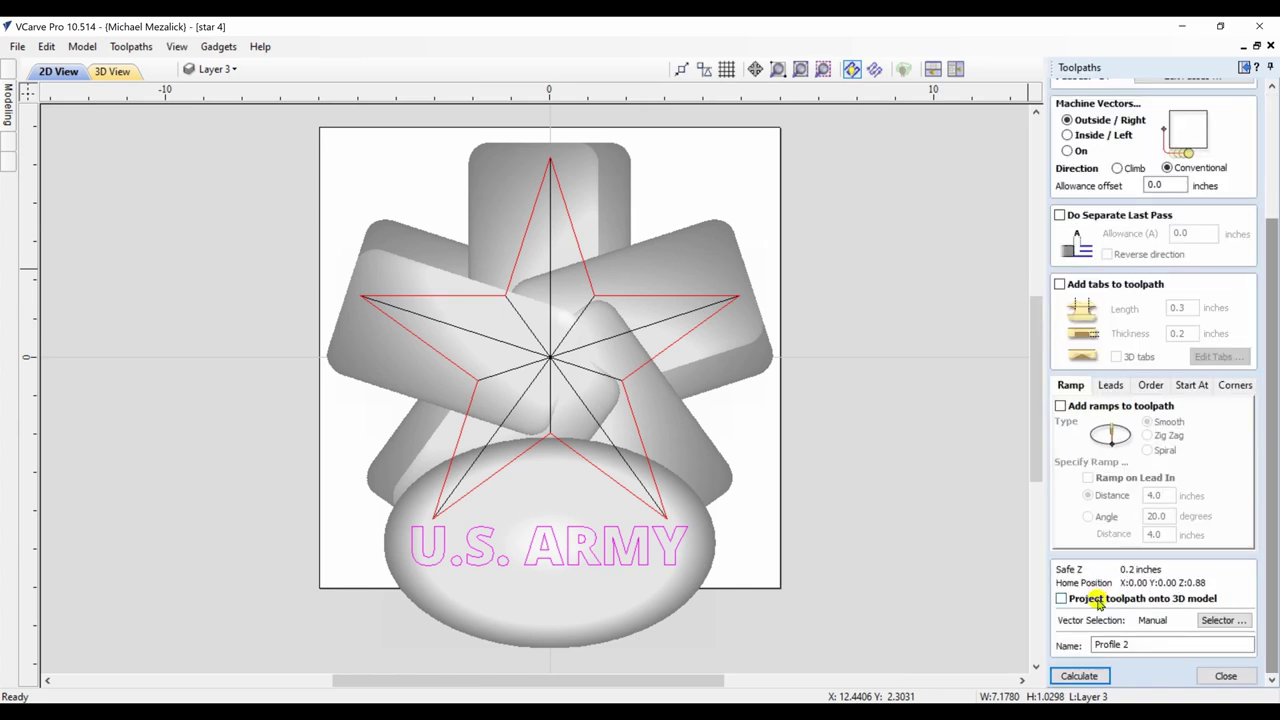
pyautogui.click(1073, 676)
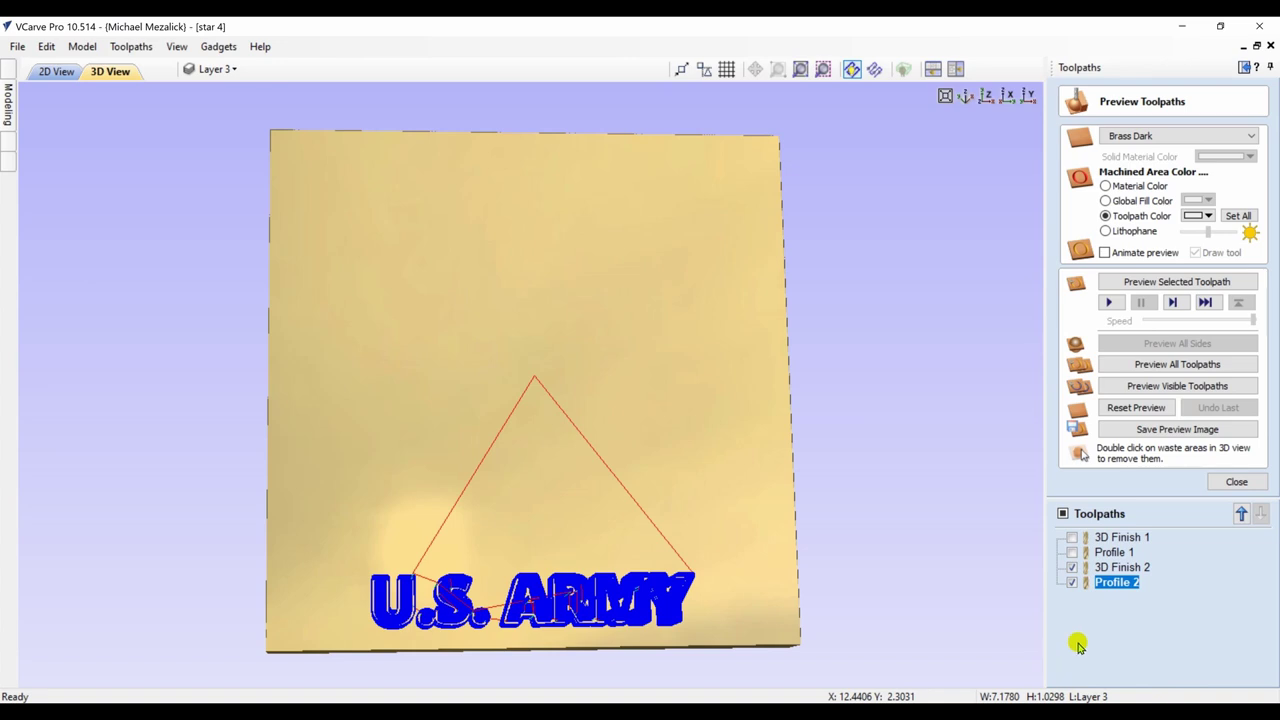
pyautogui.moveTo(662, 612); pyautogui.dragTo(652, 550)
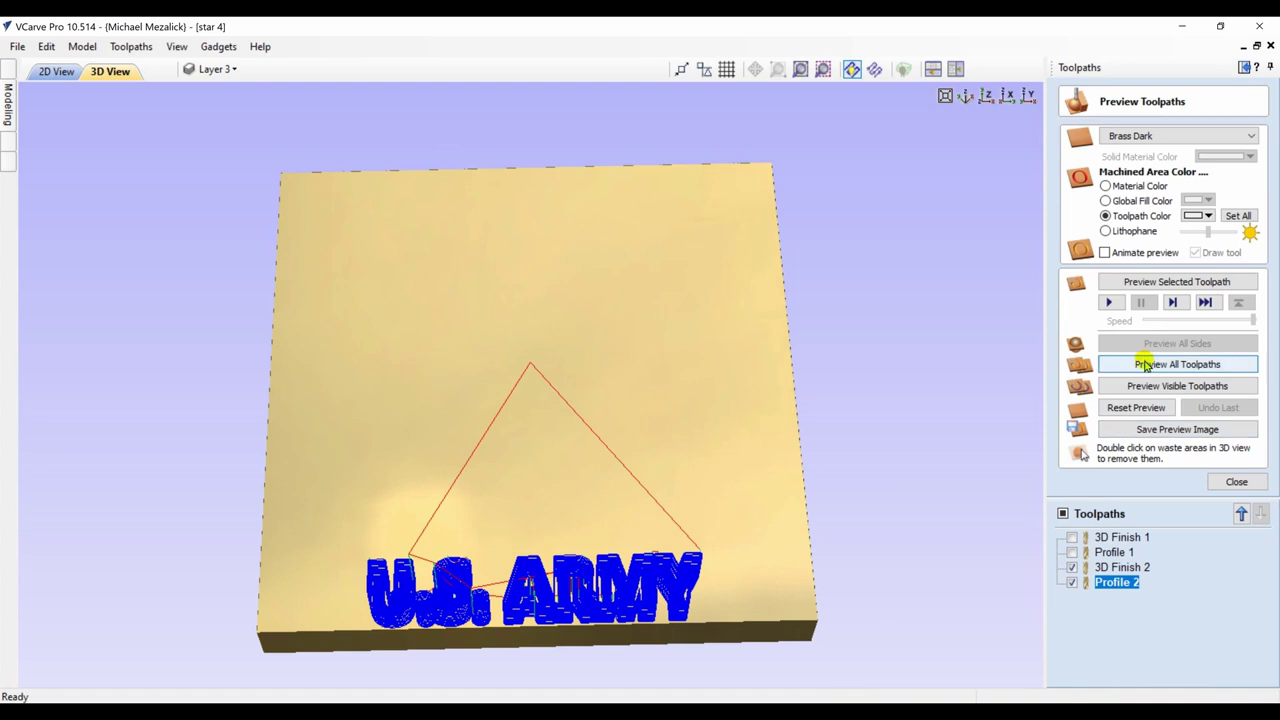
pyautogui.click(1143, 364)
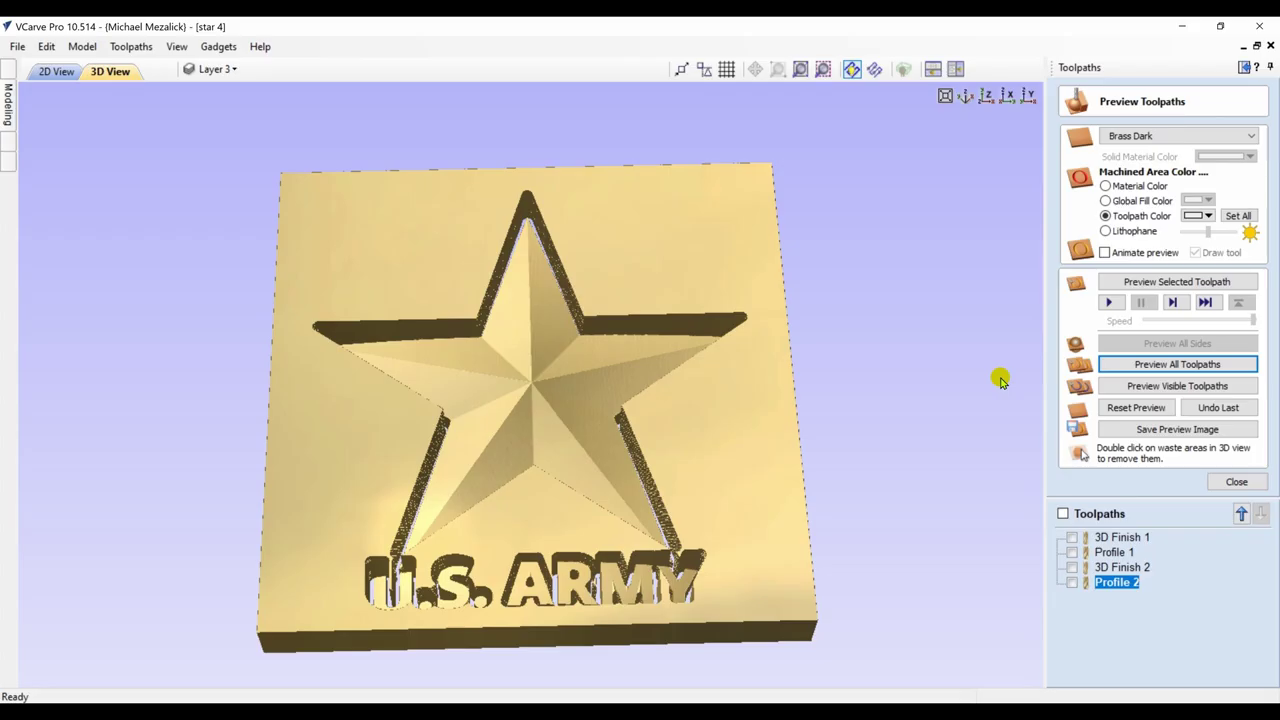
# Delete the preview waste so the faceted star and U.S. ARMY letters stand free, and inspect their edges.
pyautogui.doubleClick(778, 505)
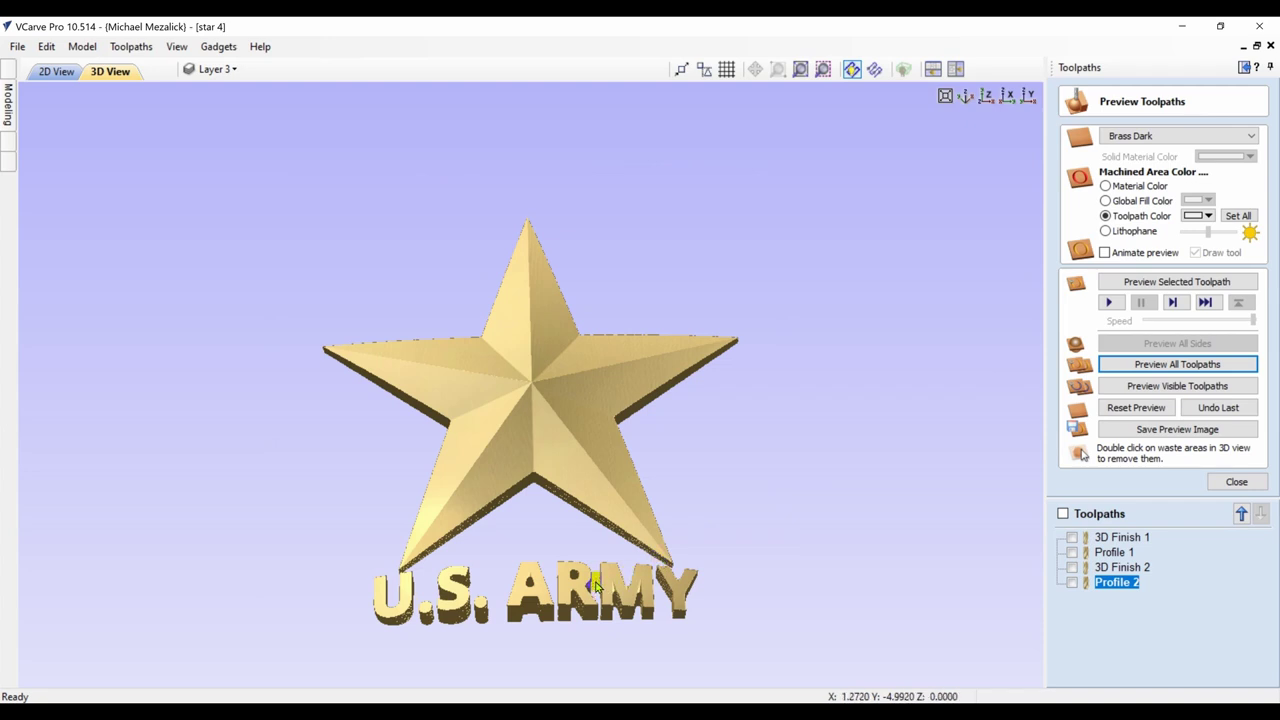
pyautogui.click(985, 95)
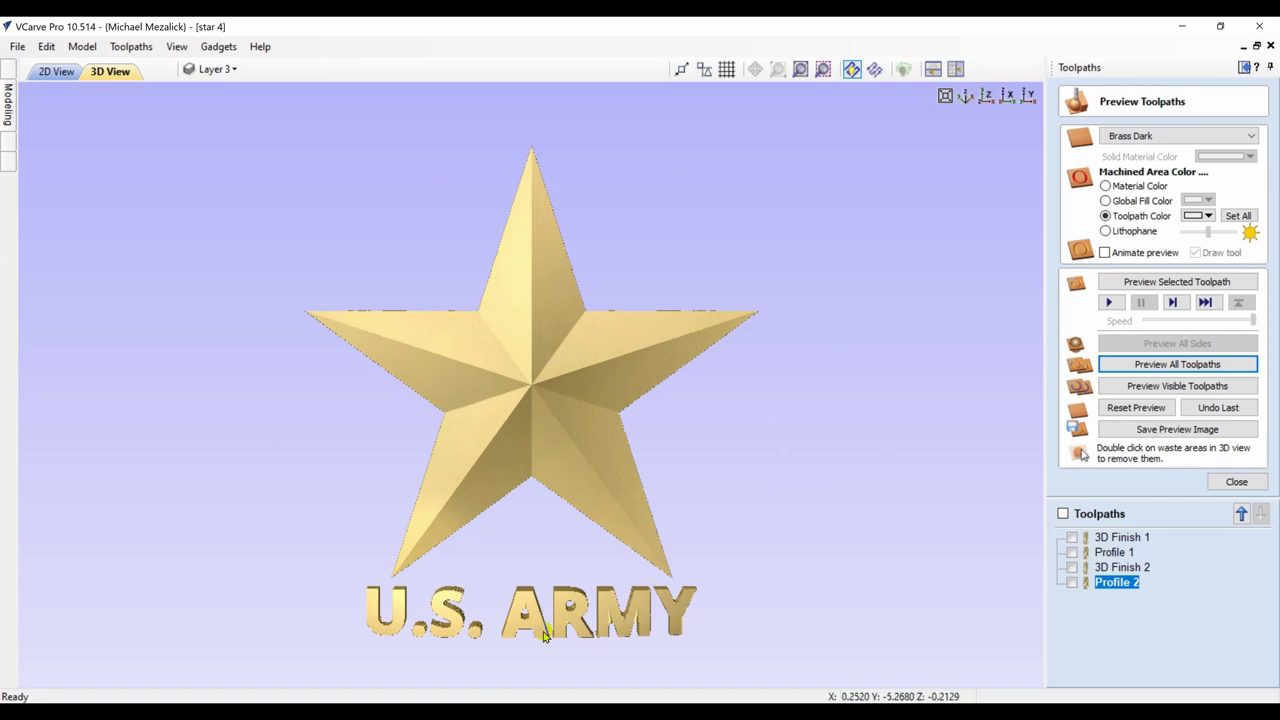
pyautogui.moveTo(629, 546); pyautogui.dragTo(563, 395)
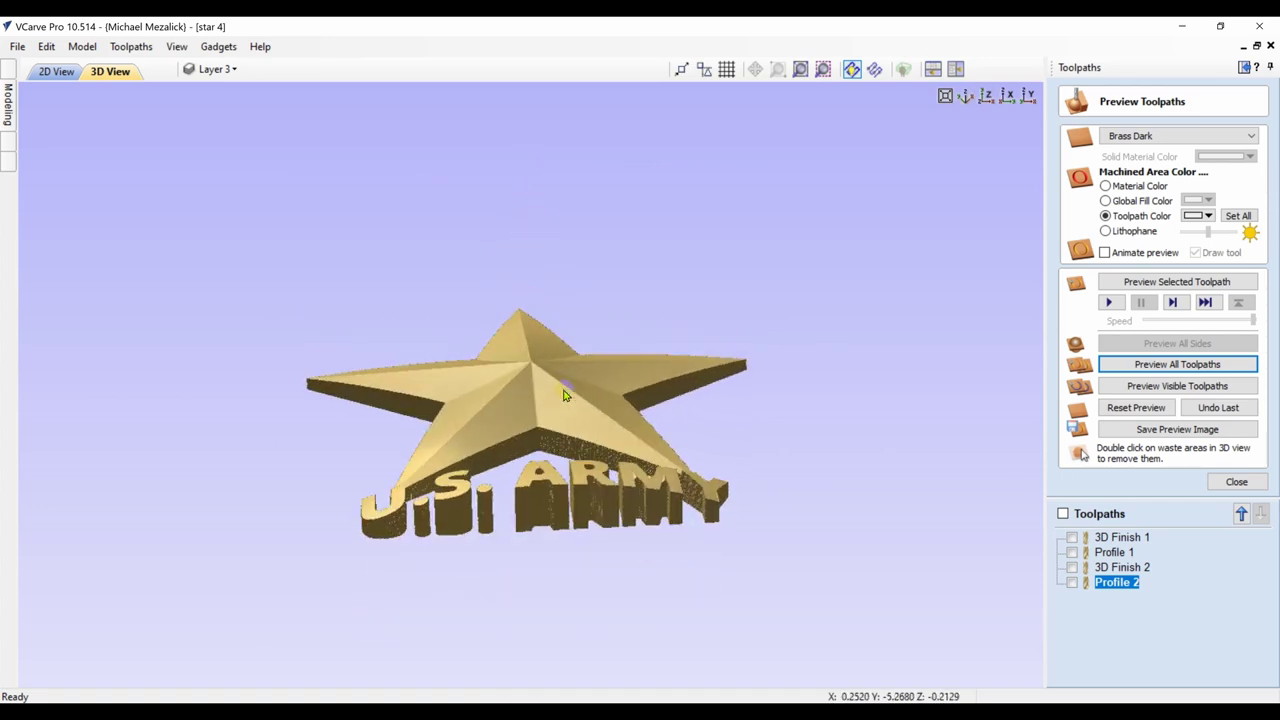
pyautogui.moveTo(570, 439); pyautogui.dragTo(560, 618)
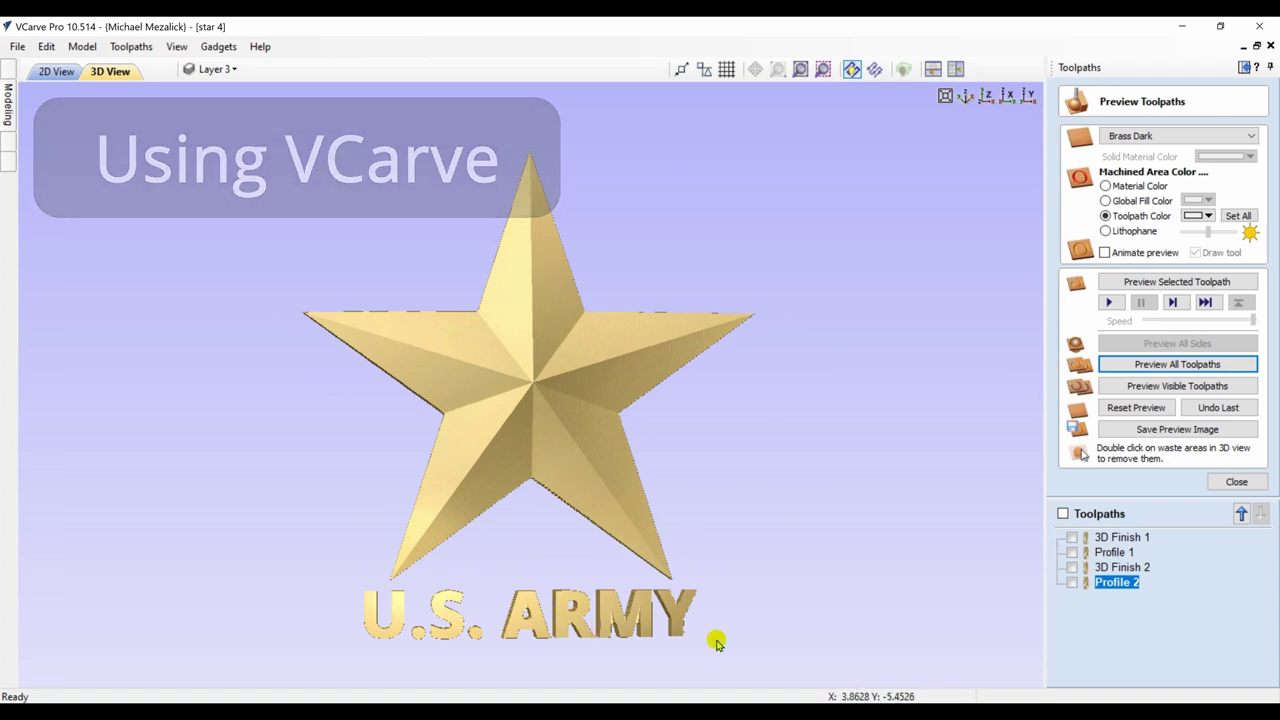